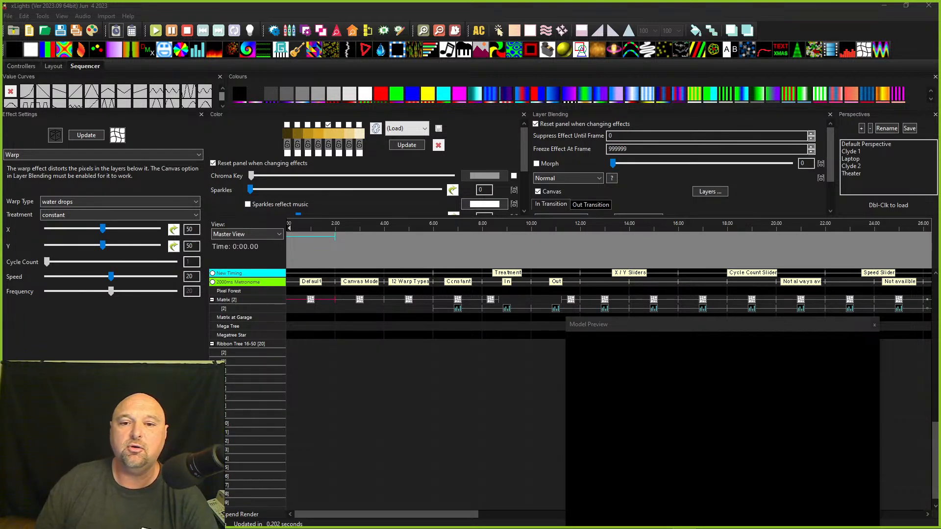
# Activate the 2000ms Metronome timing marks across the grid and select the Warp effect under the Default label on Matrix.
pyautogui.click(319, 318)
pyautogui.click(310, 310)
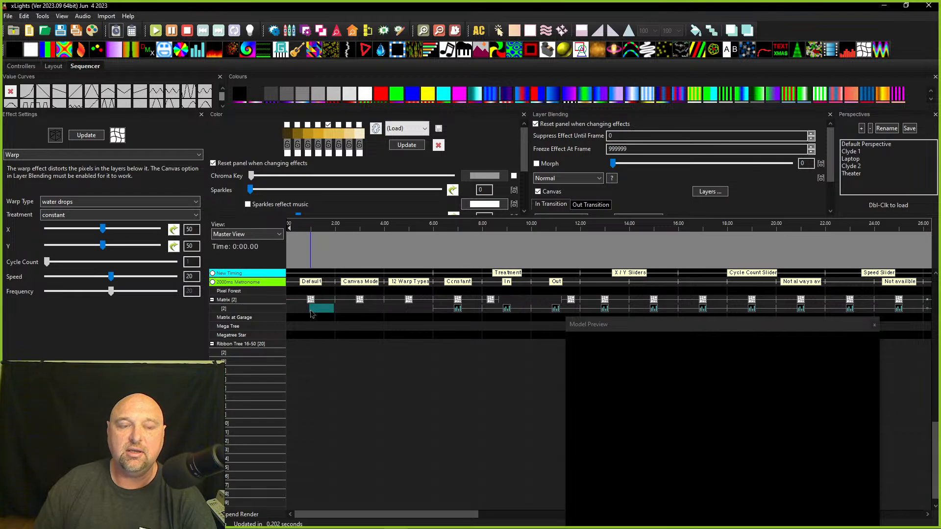
pyautogui.click(212, 282)
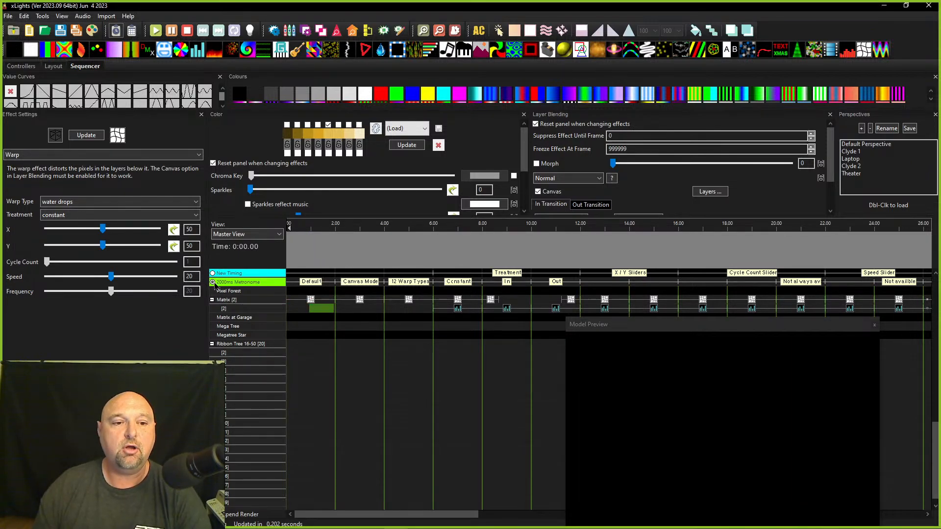
pyautogui.click(310, 300)
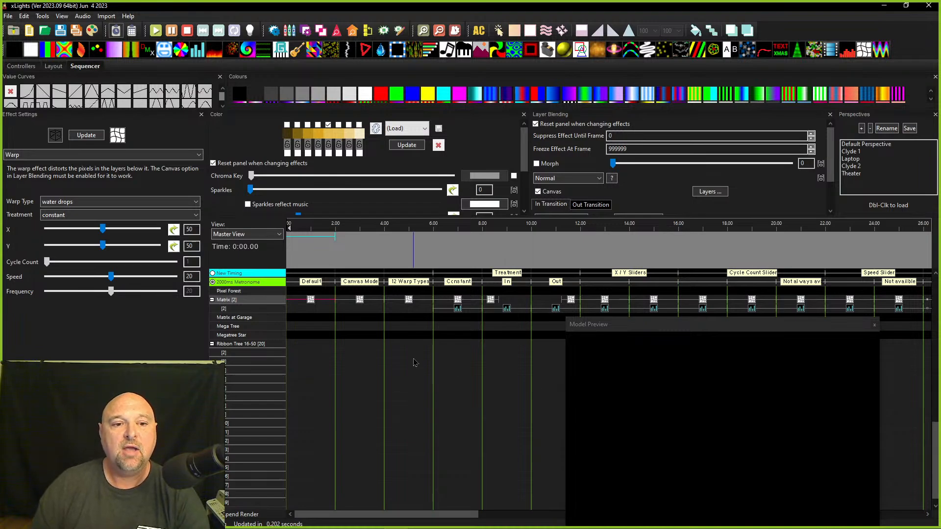
# Select the Warp effect under the Canvas Mode label and read its description, including the Canvas requirement.
pyautogui.click(359, 301)
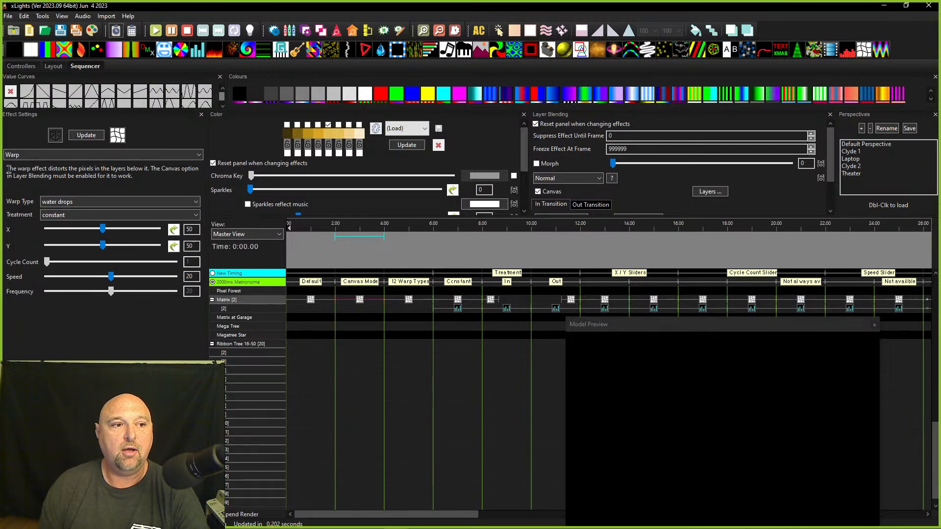
pyautogui.moveTo(8, 169); pyautogui.dragTo(164, 181)
pyautogui.click(143, 184)
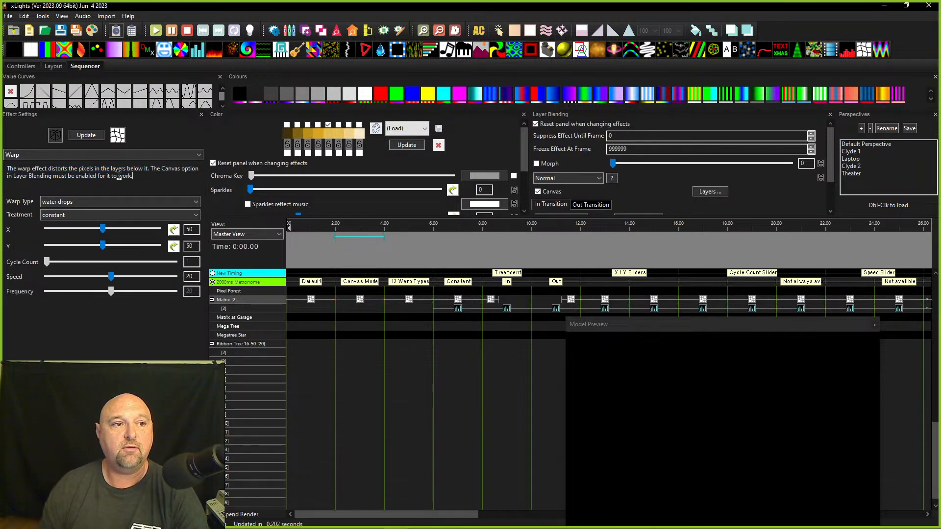
pyautogui.moveTo(8, 170); pyautogui.dragTo(63, 170)
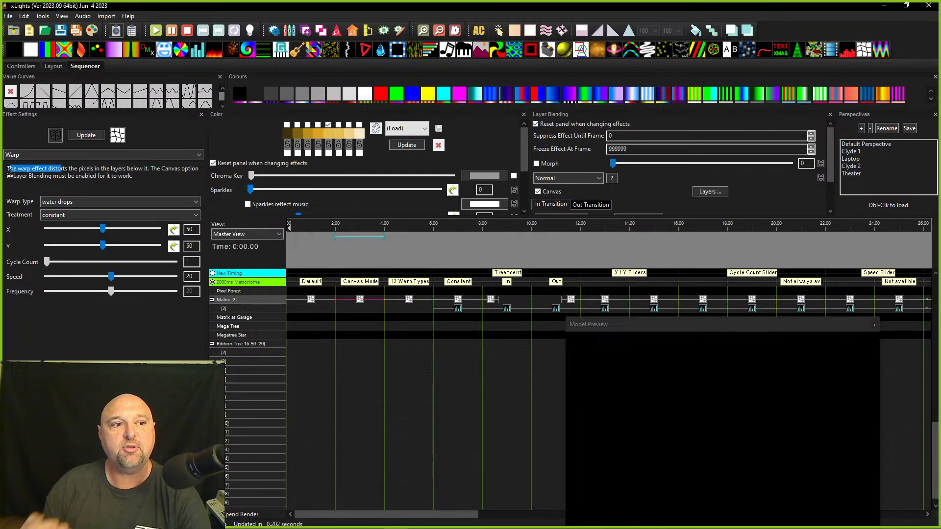
pyautogui.moveTo(11, 177); pyautogui.dragTo(123, 178)
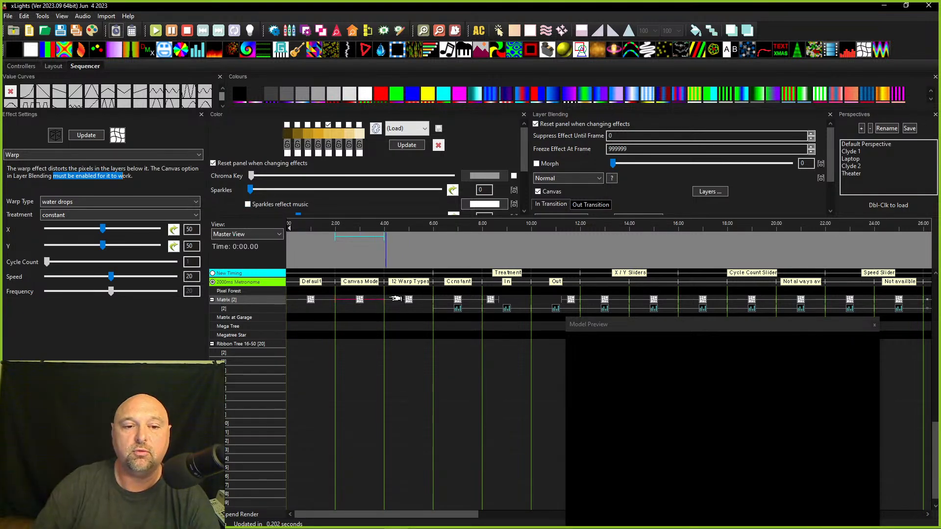
# Select the Warp effect under the 12 Warp Types label and review its Warp Type, Treatment and layer blending options.
pyautogui.click(409, 300)
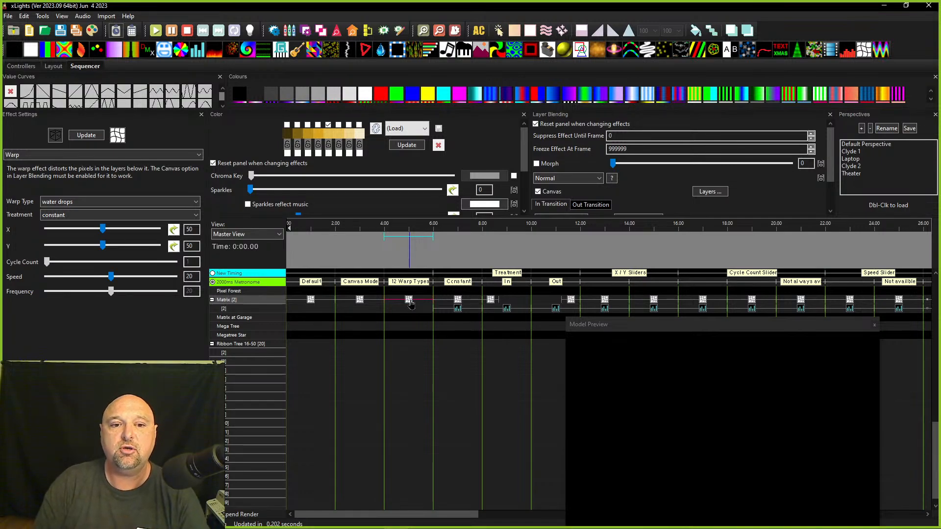
pyautogui.keyDown('ctrl'); pyautogui.scroll(1, 411, 304); pyautogui.keyUp('ctrl')
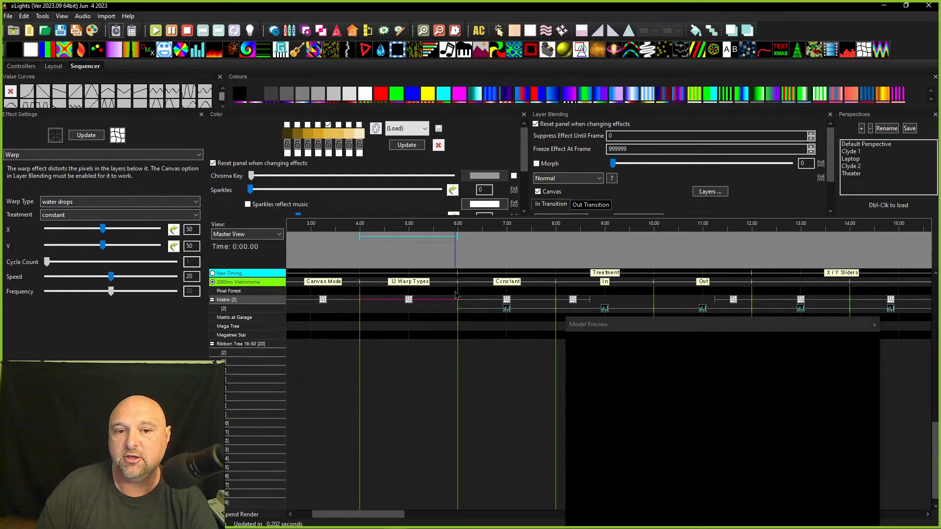
pyautogui.click(406, 285)
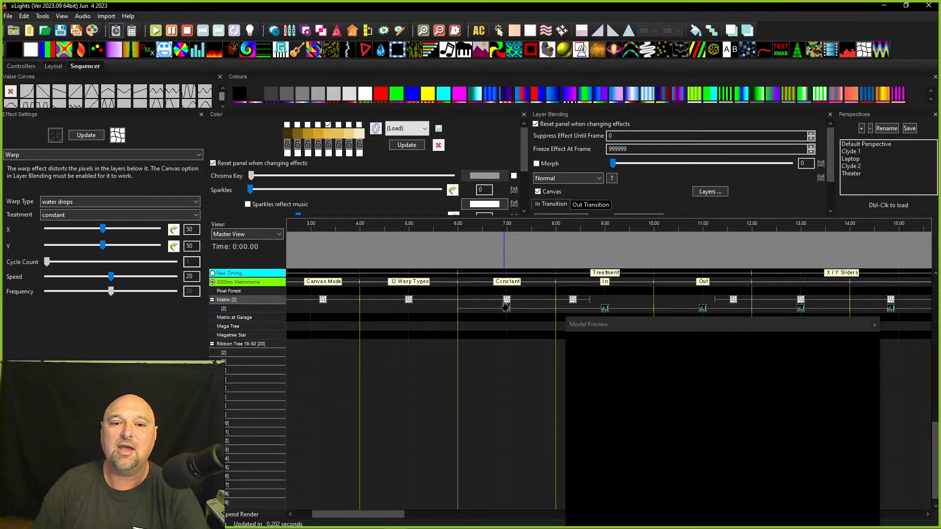
pyautogui.click(51, 204)
pyautogui.click(35, 190)
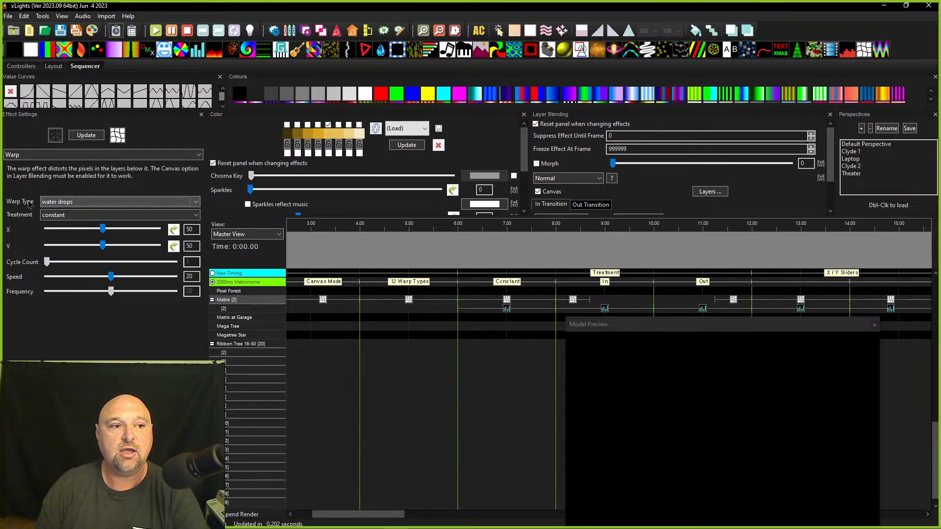
pyautogui.click(62, 217)
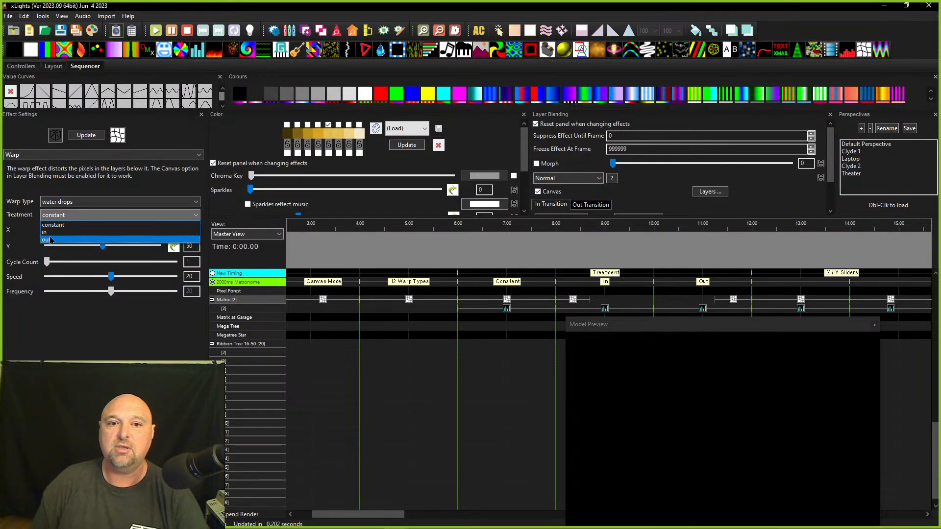
pyautogui.scroll(-5, 560, 179)
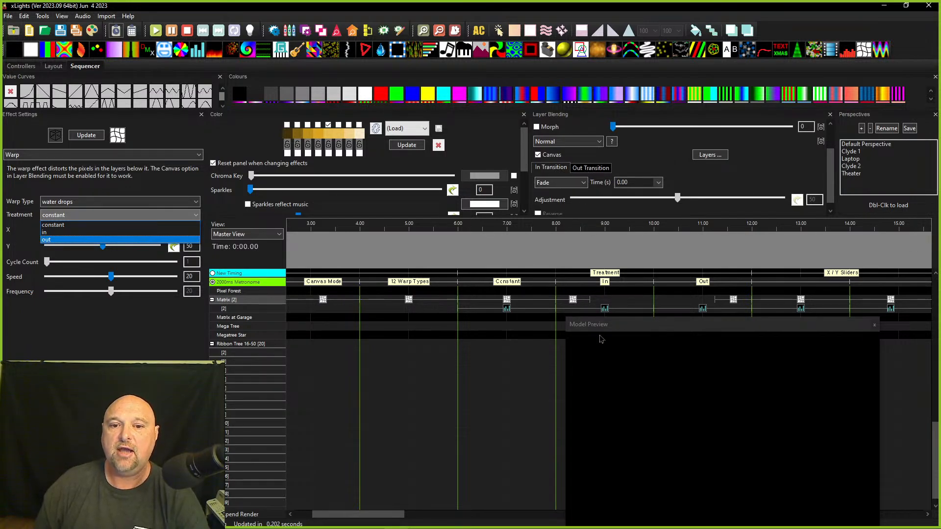
# Delete the Warp effect under the Constant label and preview the Fill effect beneath it on its own.
pyautogui.click(507, 313)
pyautogui.click(507, 309)
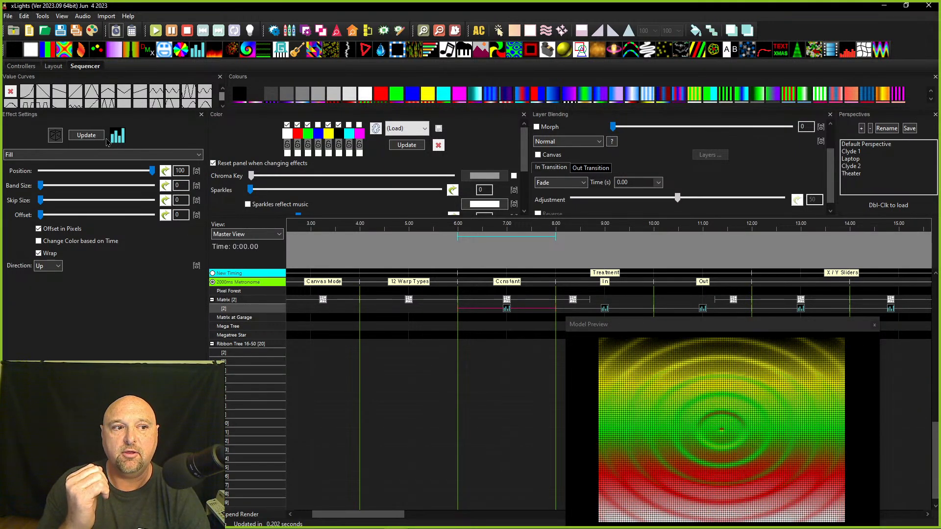
pyautogui.click(507, 304)
pyautogui.press('Delete')
pyautogui.click(505, 308)
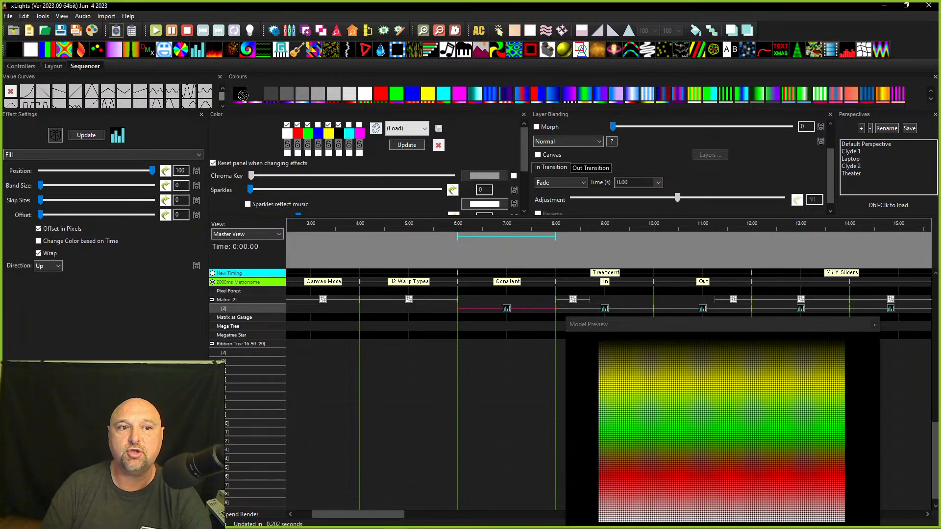
# Change the Constant section's Fill effect so its fourth palette colour is black and enabled, and preview it.
pyautogui.moveTo(323, 139); pyautogui.dragTo(319, 134)
pyautogui.click(318, 125)
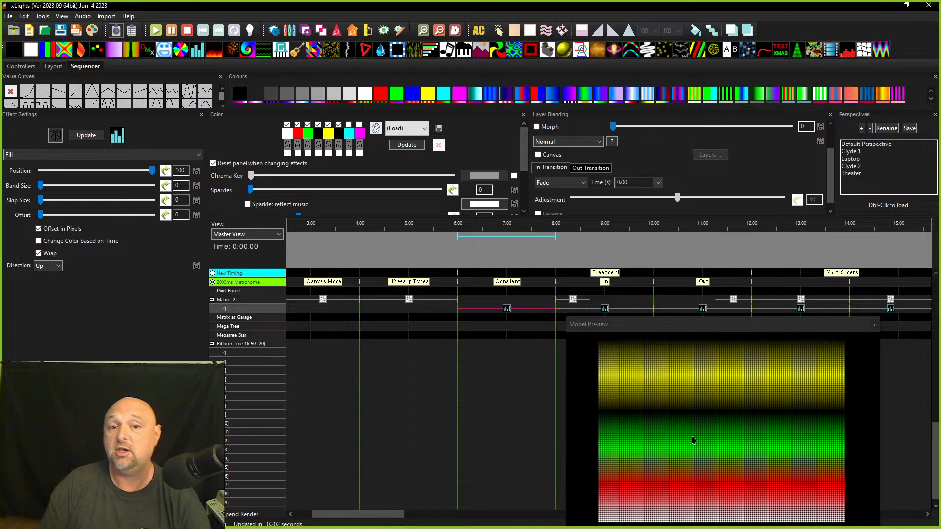
pyautogui.click(482, 301)
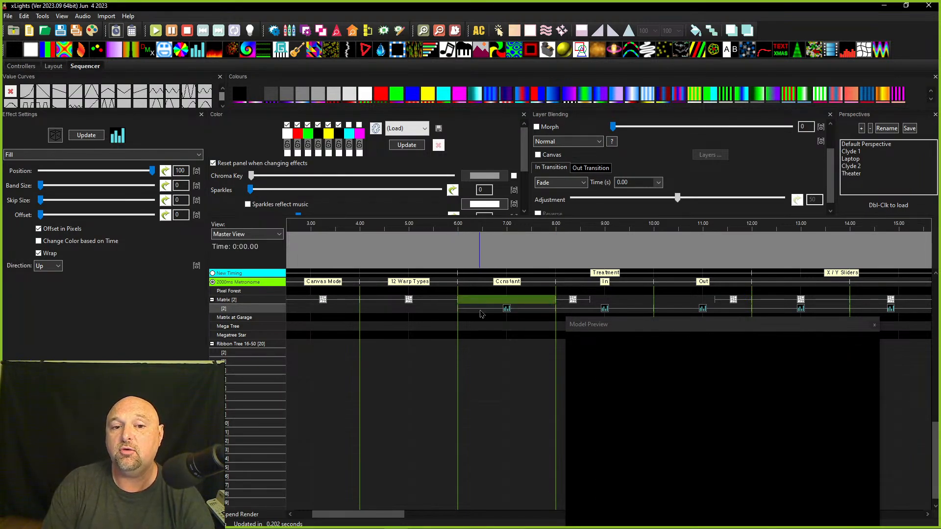
pyautogui.click(500, 309)
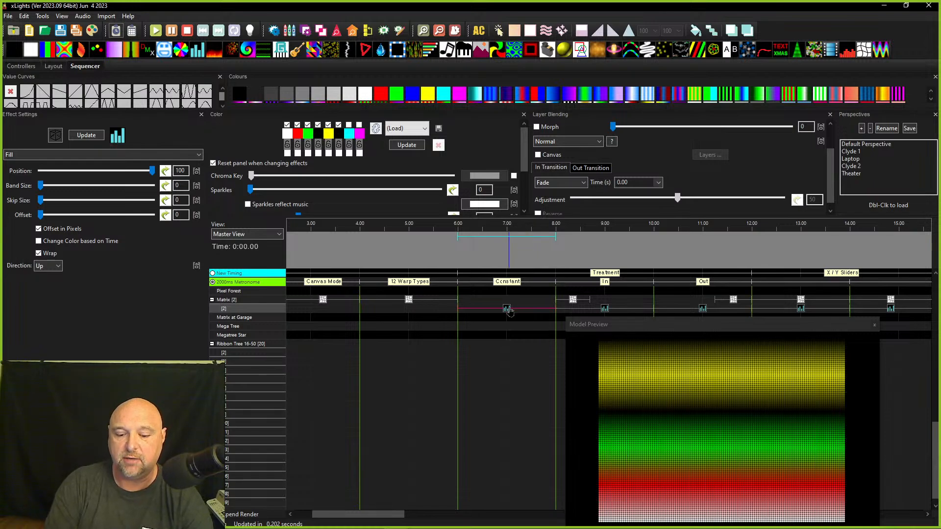
# Undo the palette change and the Warp deletion, and preview the restored Warp effect under the Constant label.
pyautogui.click(502, 330)
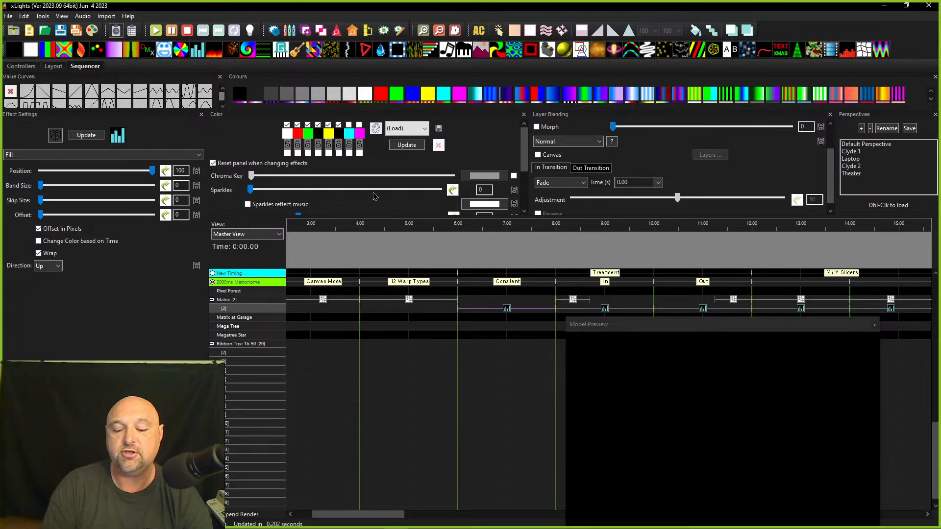
pyautogui.hotkey('ctrl', 'z')
pyautogui.click(507, 304)
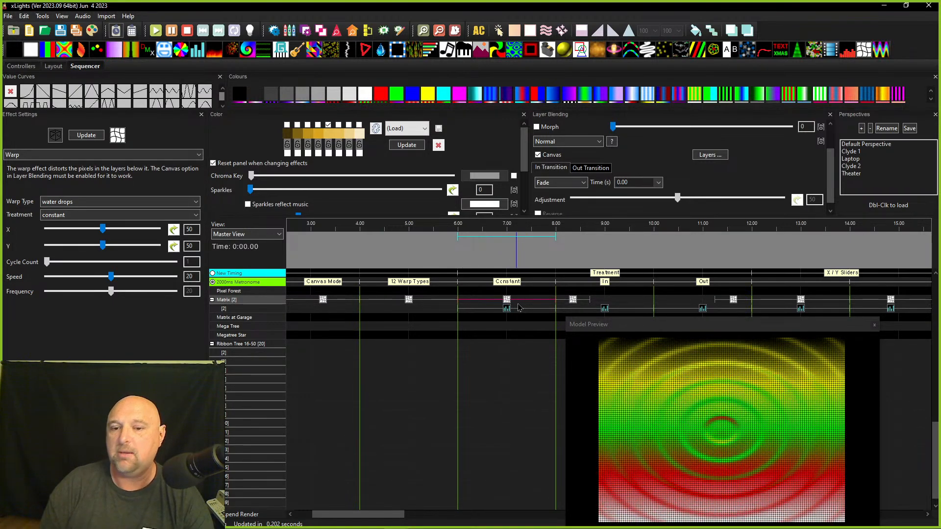
# Preview the dissolve Warp effect under the In label and check its Treatment options.
pyautogui.hscroll(1, 508, 308)
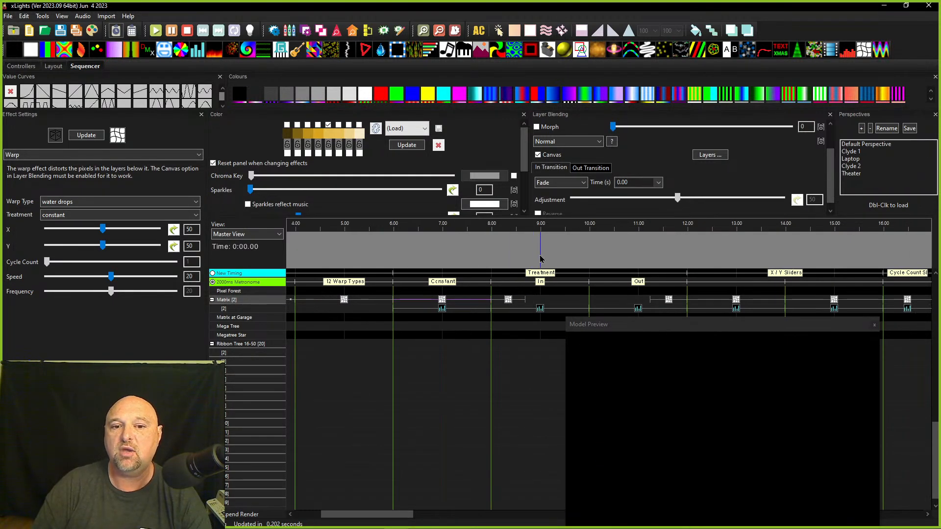
pyautogui.click(510, 299)
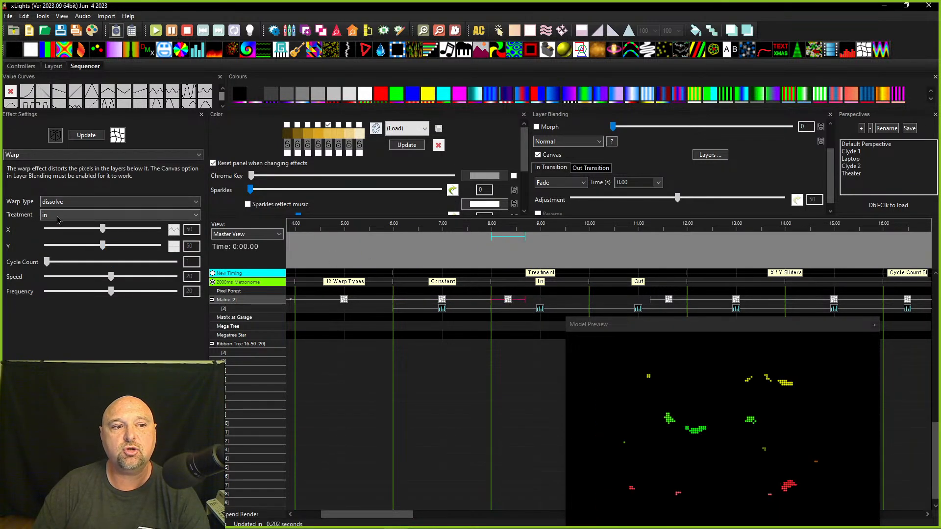
pyautogui.click(54, 215)
pyautogui.click(54, 224)
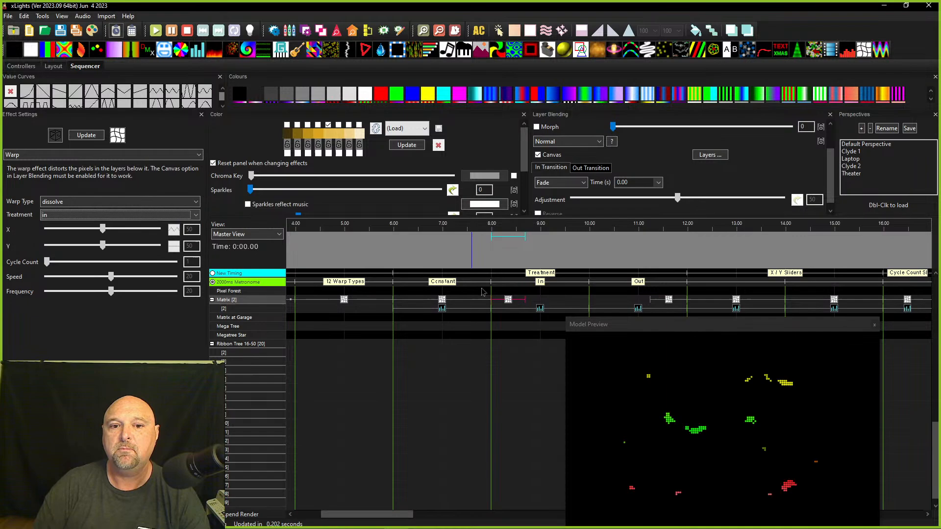
# Preview the Fill effects on the second Matrix layer under the In and Out labels.
pyautogui.click(540, 309)
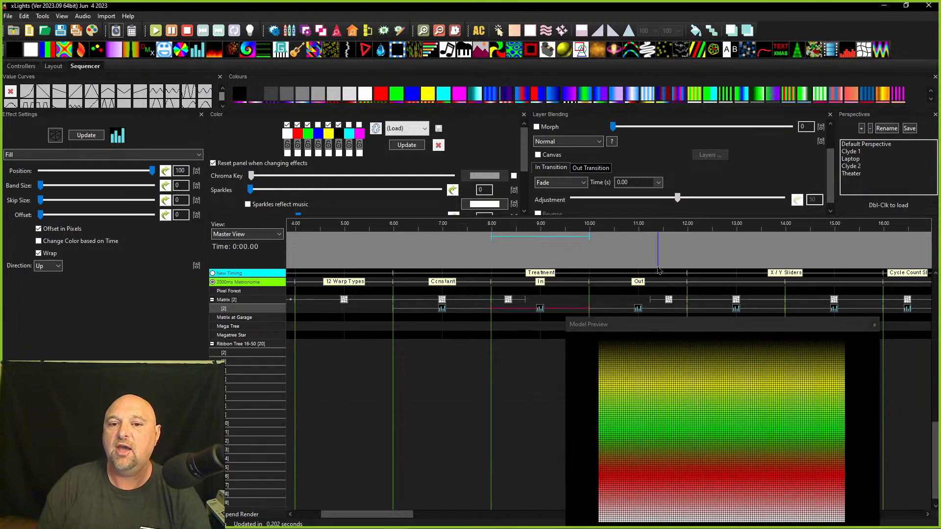
pyautogui.click(639, 309)
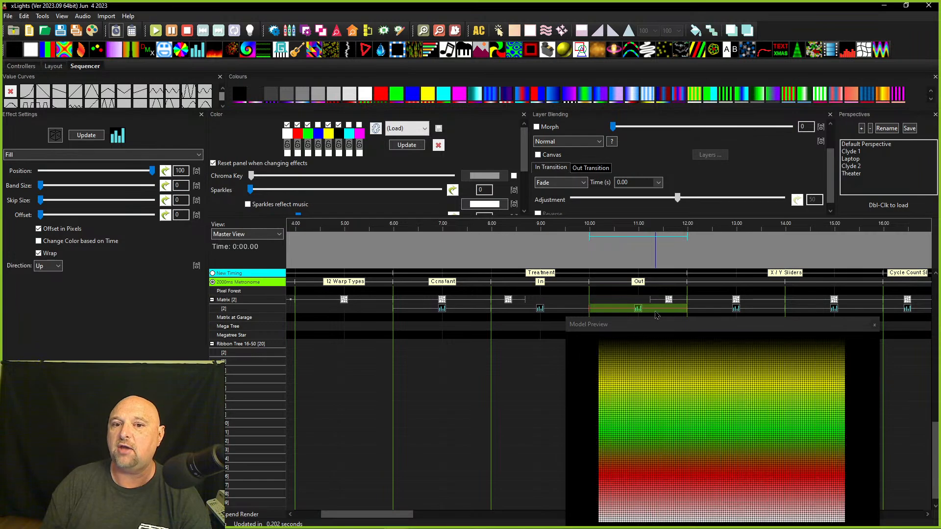
pyautogui.click(638, 309)
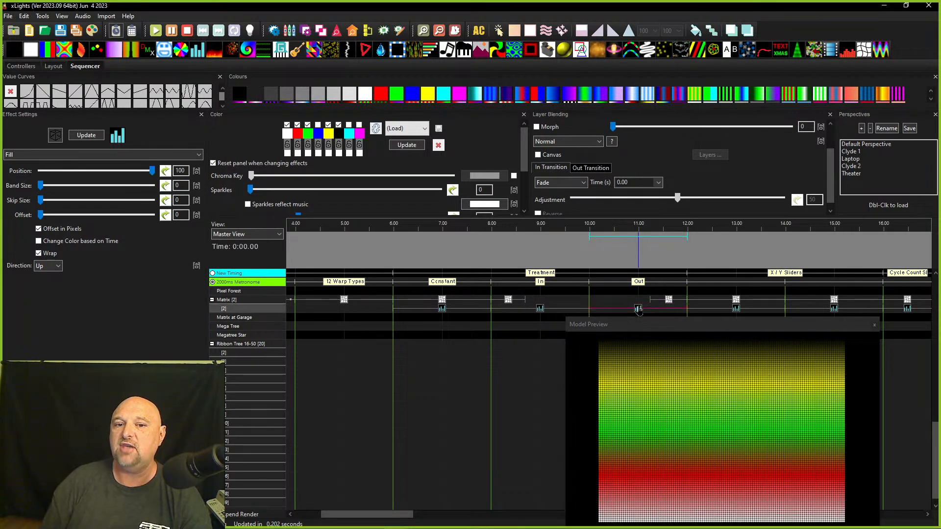
# Add a third layer to Matrix, place an Off effect on it from 8 to 12 seconds, and preview it.
pyautogui.scroll(-1, 621, 302)
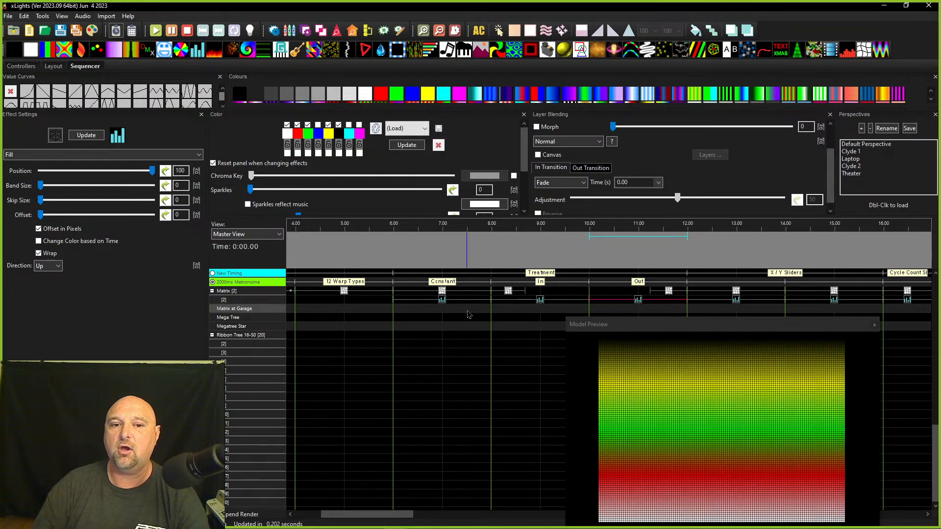
pyautogui.click(345, 300)
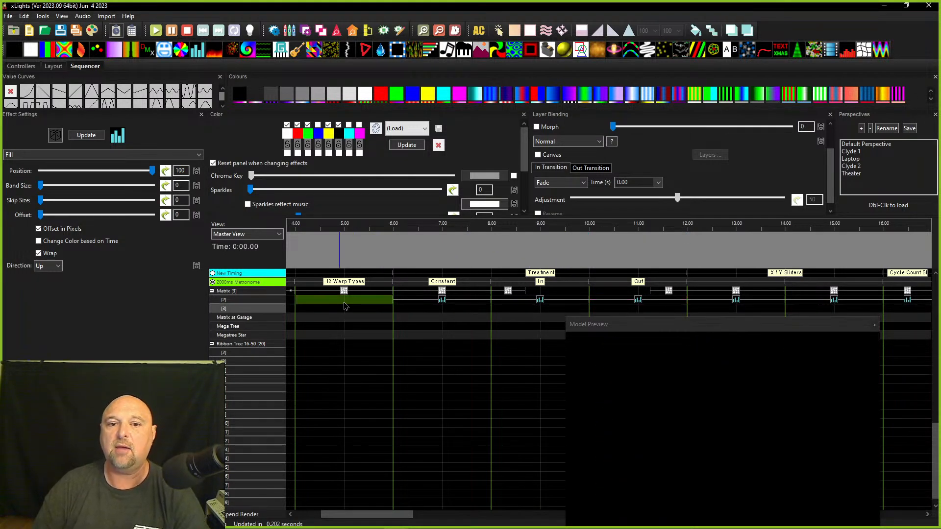
pyautogui.moveTo(510, 309); pyautogui.dragTo(643, 307)
pyautogui.hotkey('shift', 'o')
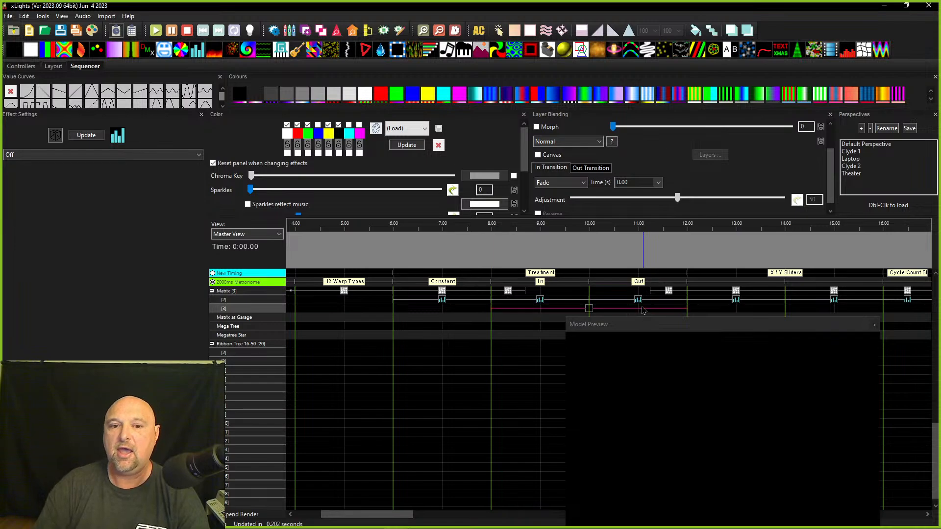
pyautogui.click(590, 310)
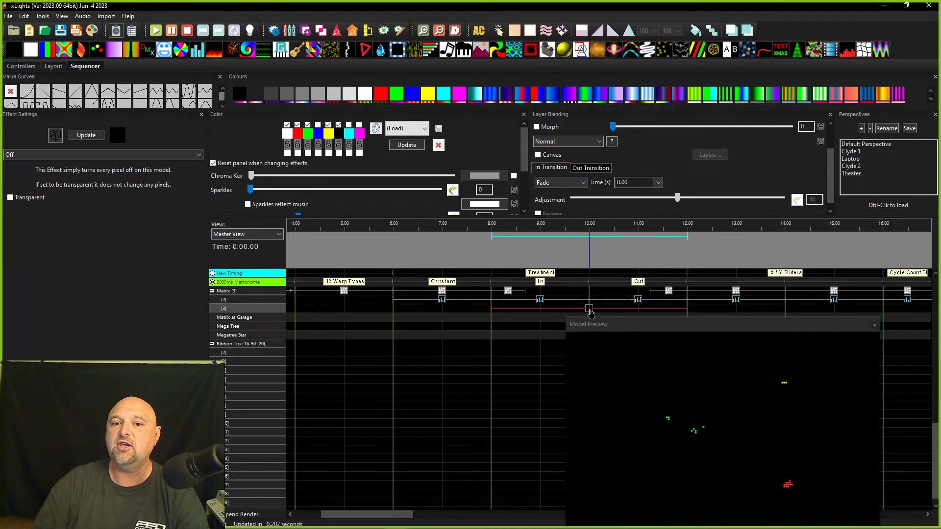
# Remove the Off effect from the third Matrix layer and preview the water drops Warp effect under the Constant label.
pyautogui.click(556, 291)
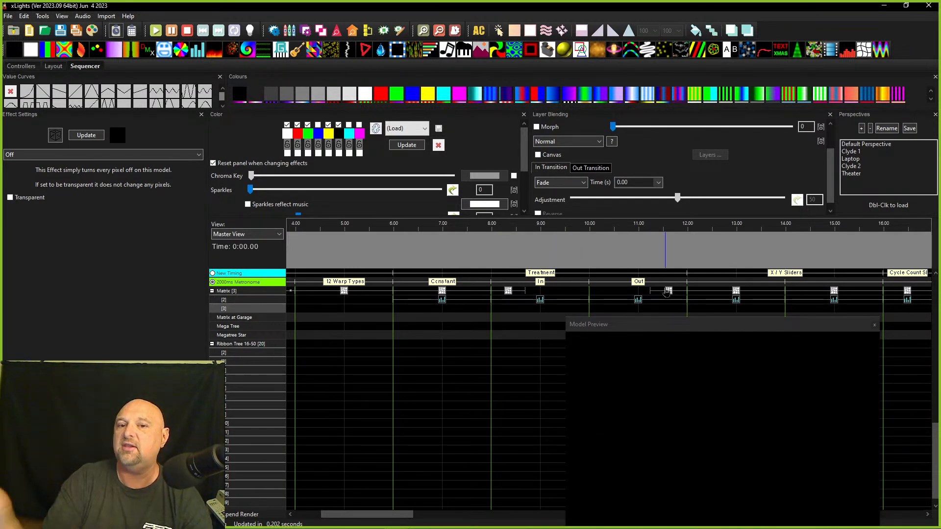
pyautogui.click(662, 296)
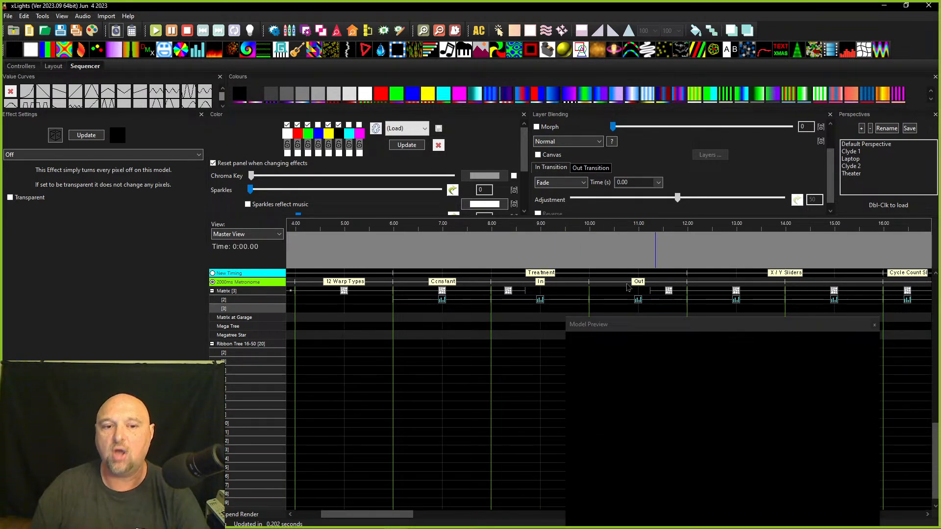
pyautogui.click(450, 292)
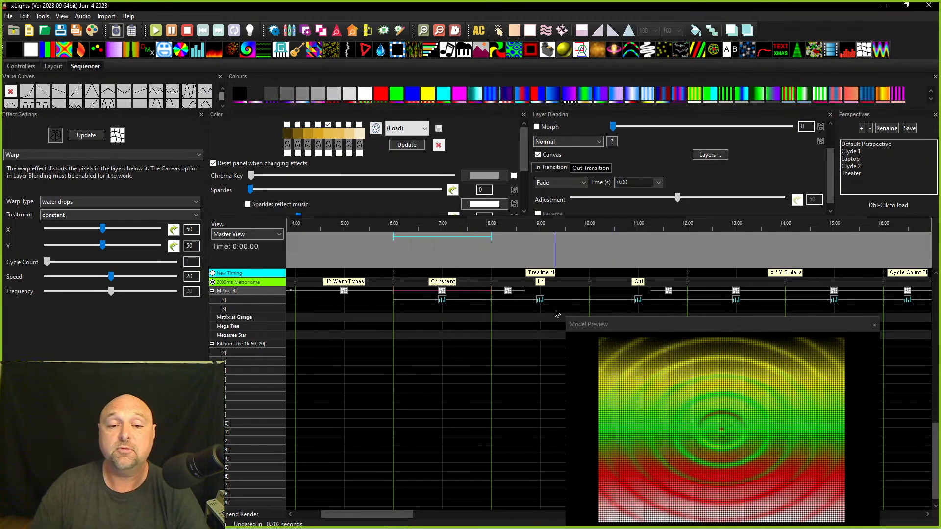
# Preview the Fill effect between 12 and 14 seconds in the X / Y Sliders section of Matrix.
pyautogui.hscroll(3, 492, 314)
pyautogui.hscroll(4, 496, 314)
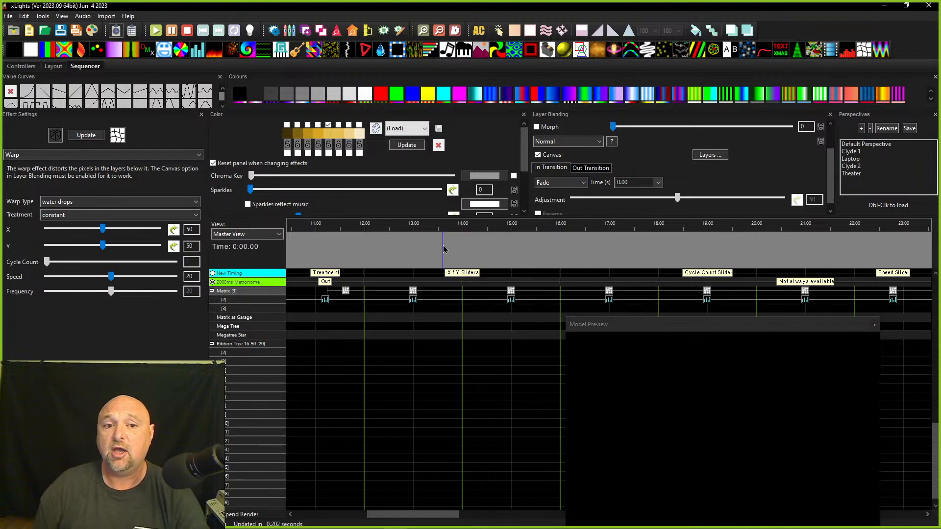
pyautogui.click(414, 299)
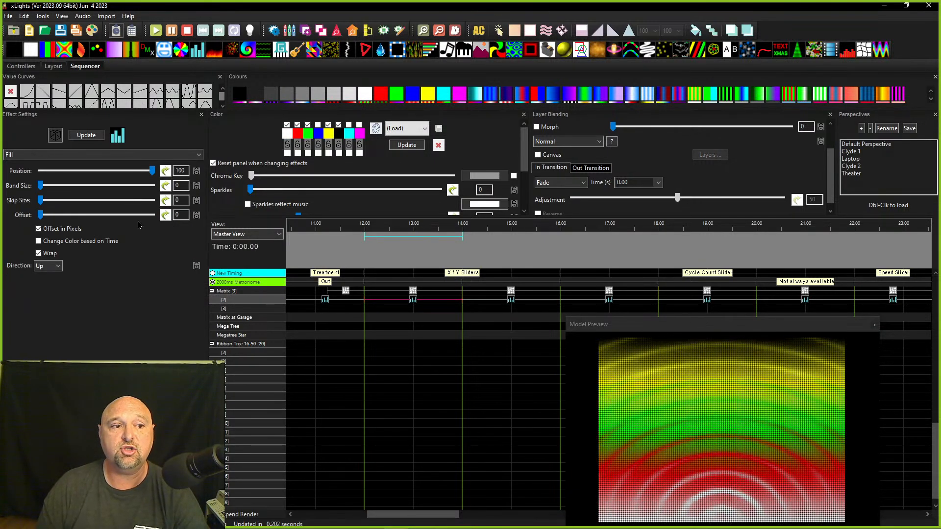
# Set X to 50 and Y to 54 for the water drops Warp effect between 12 and 14 seconds on Matrix.
pyautogui.click(414, 291)
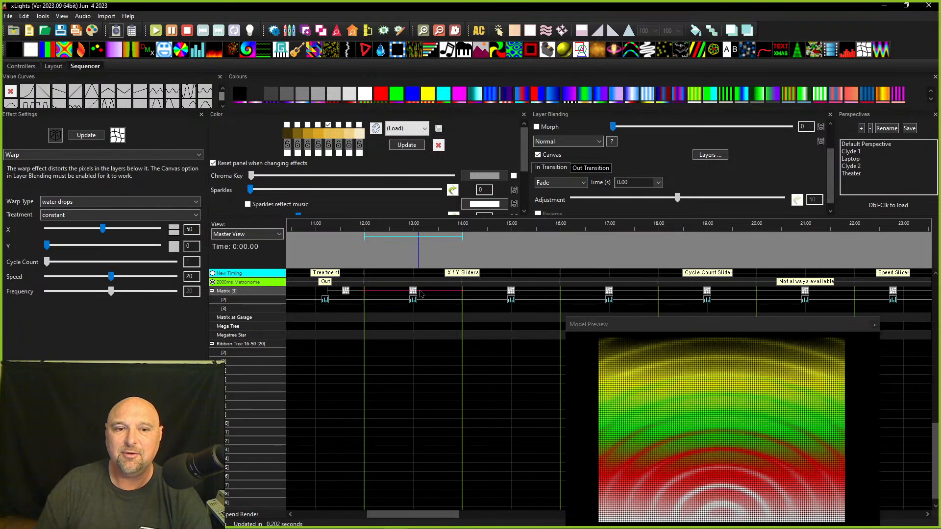
pyautogui.click(413, 300)
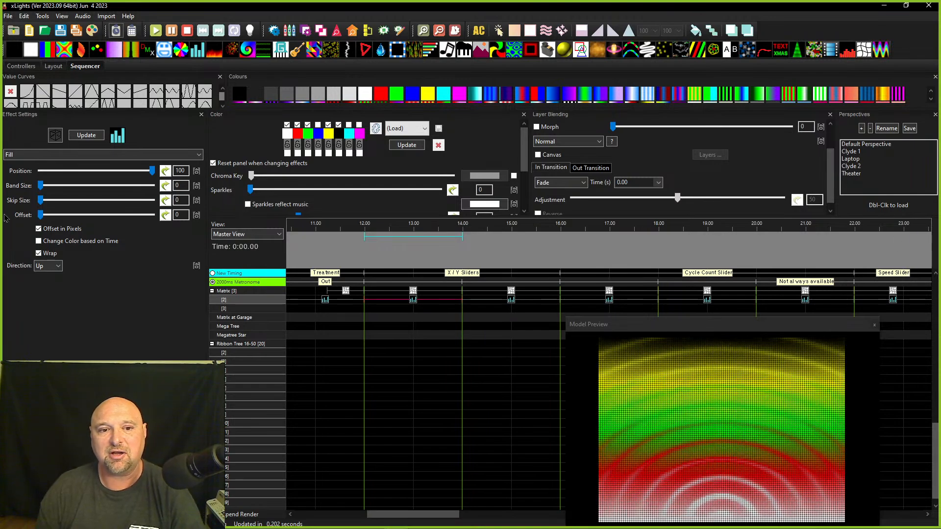
pyautogui.click(414, 293)
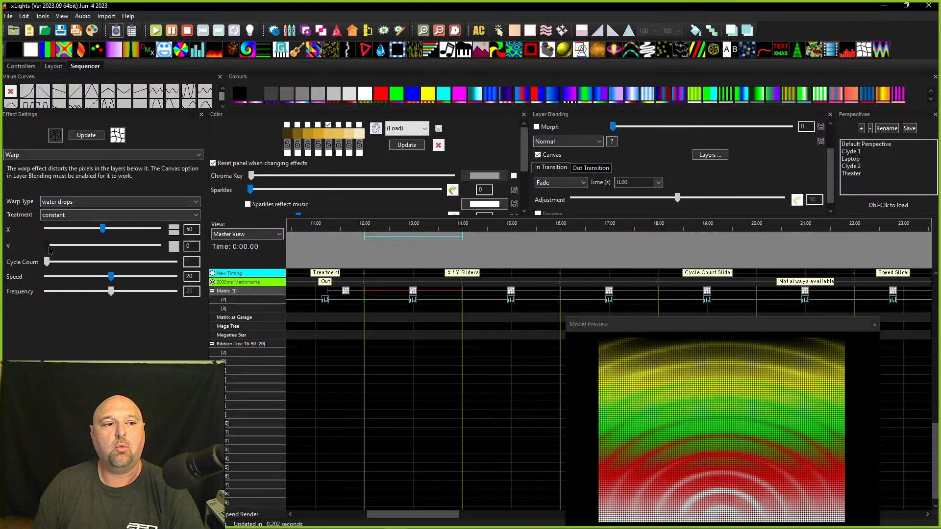
pyautogui.moveTo(103, 229)
pyautogui.mouseDown()
pyautogui.moveTo(153, 235)
pyautogui.moveTo(101, 230)
pyautogui.mouseUp()
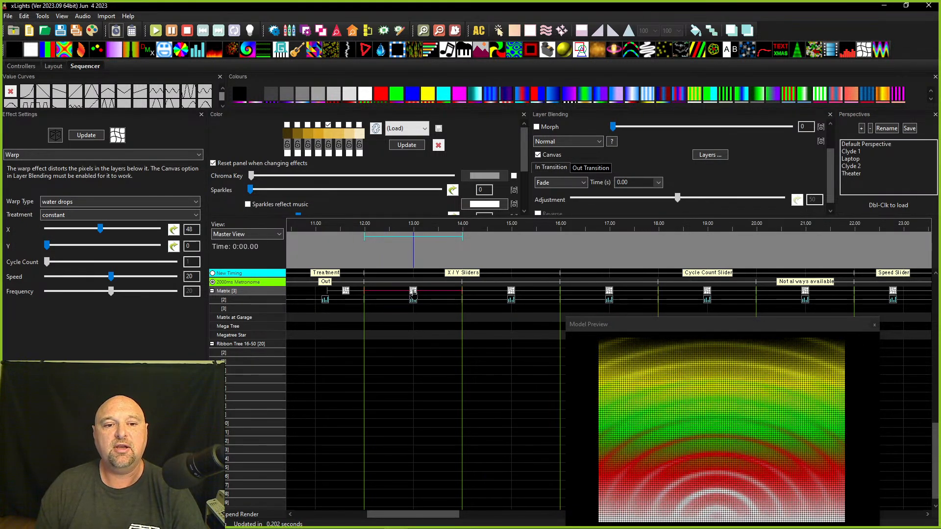
pyautogui.moveTo(102, 232)
pyautogui.mouseDown()
pyautogui.moveTo(44, 229)
pyautogui.moveTo(161, 230)
pyautogui.moveTo(113, 229)
pyautogui.mouseUp()
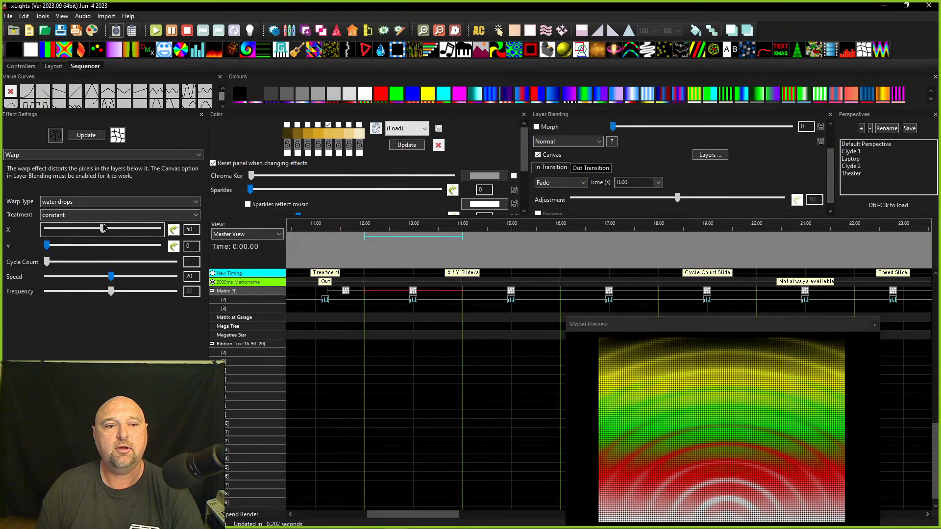
pyautogui.moveTo(47, 246); pyautogui.dragTo(107, 252)
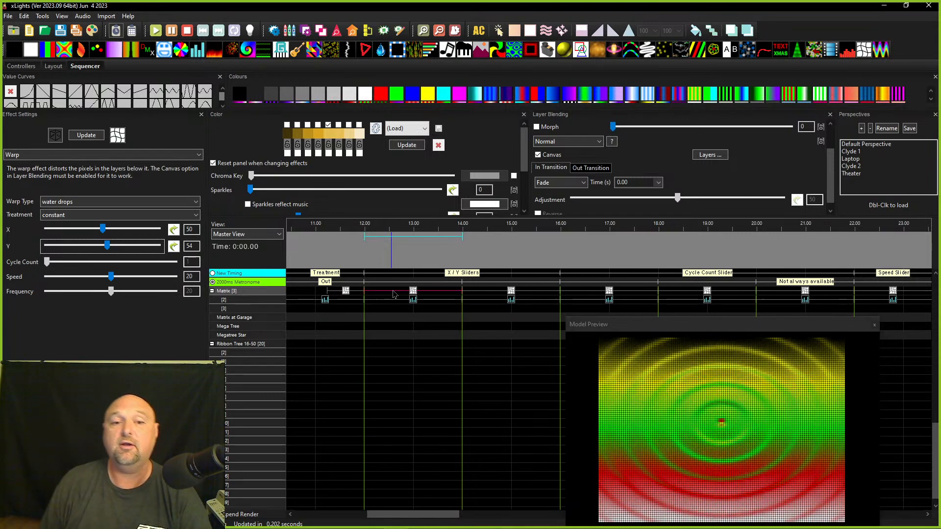
# Compare the water drops Warp effect between 14 and 16 seconds with the preceding Warp and with its underlying Fill effect.
pyautogui.click(511, 300)
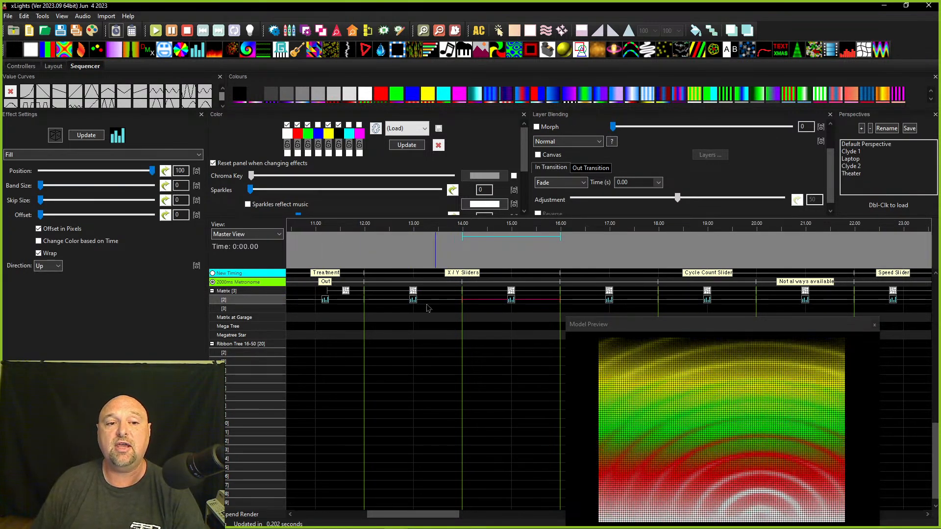
pyautogui.click(512, 291)
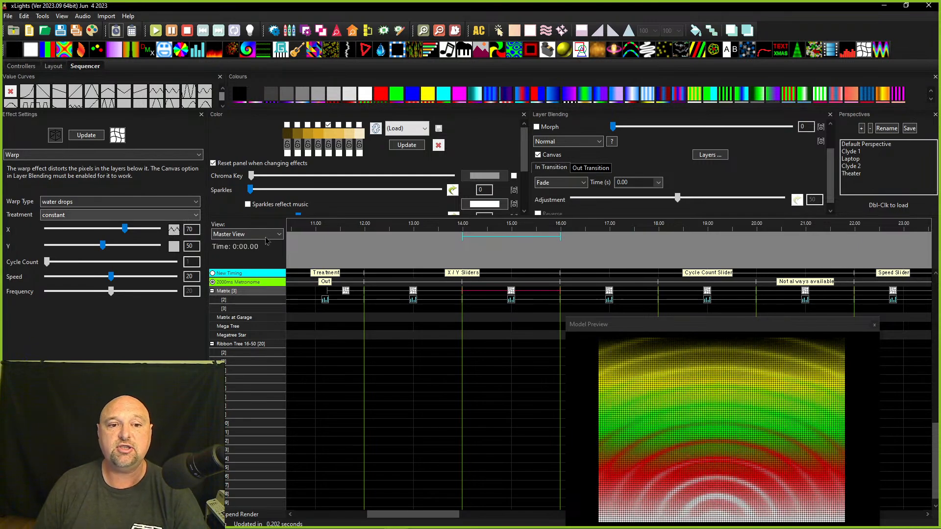
pyautogui.click(406, 292)
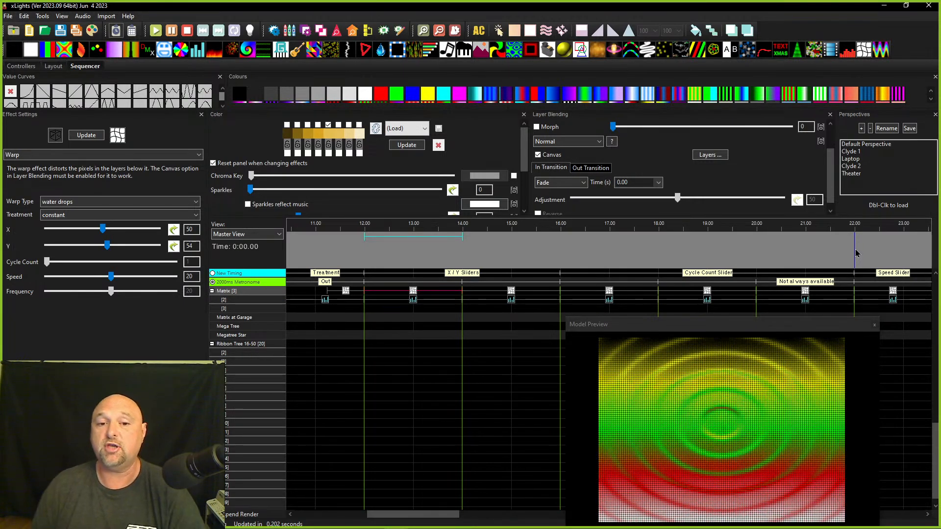
pyautogui.click(509, 300)
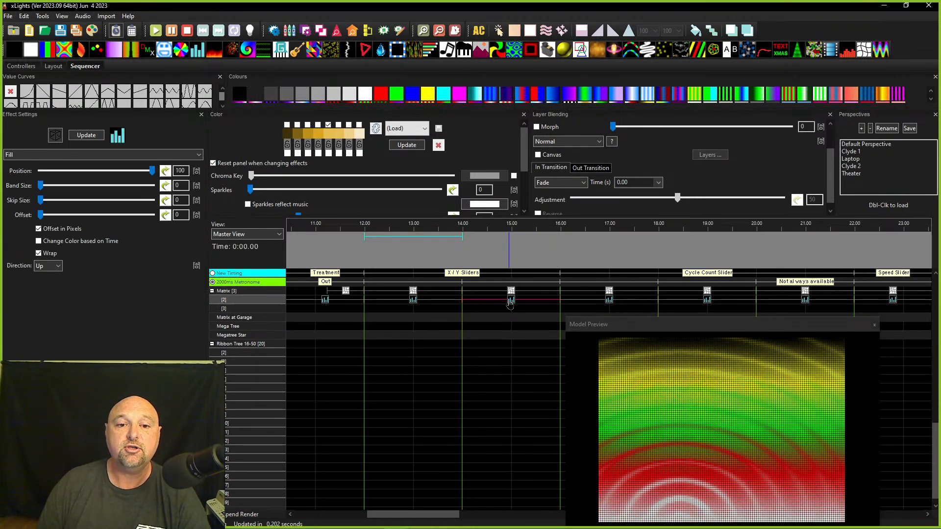
pyautogui.click(503, 291)
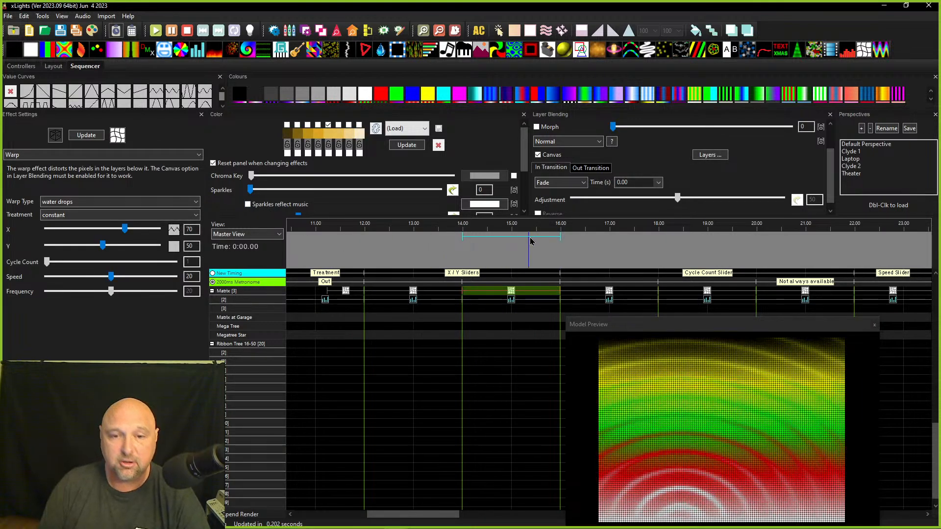
# Try a Cycle Count of 9 on the dissolve Warp effect between 16 and 18 seconds, preview it, and restore the count to 2.
pyautogui.hscroll(1, 504, 261)
pyautogui.hscroll(1, 502, 287)
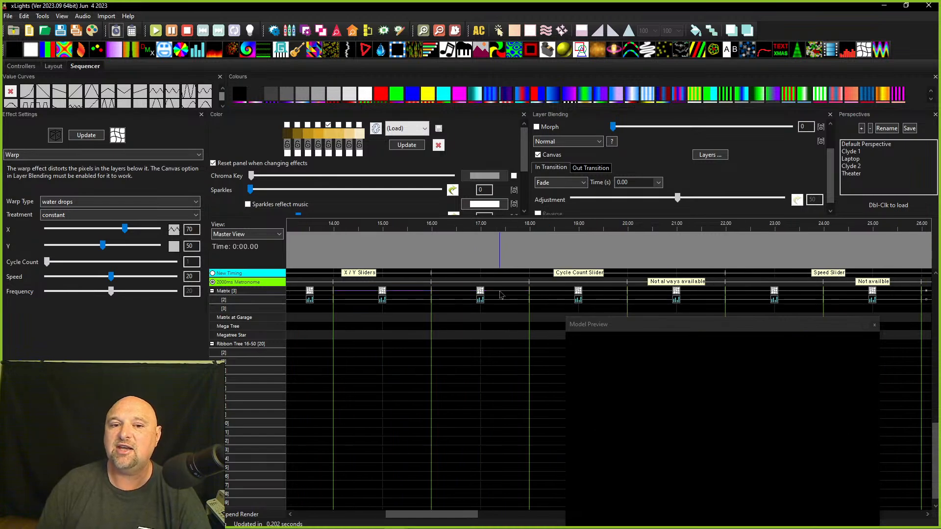
pyautogui.hscroll(1, 501, 295)
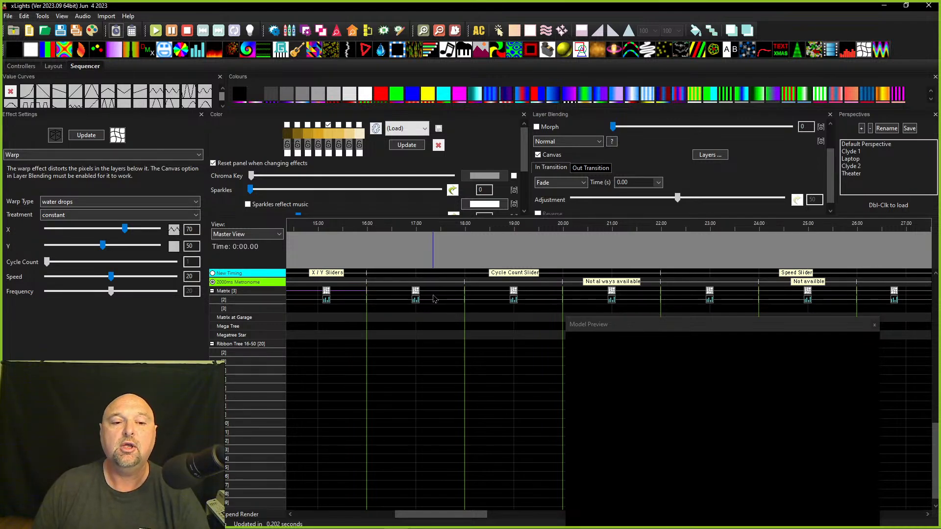
pyautogui.click(433, 292)
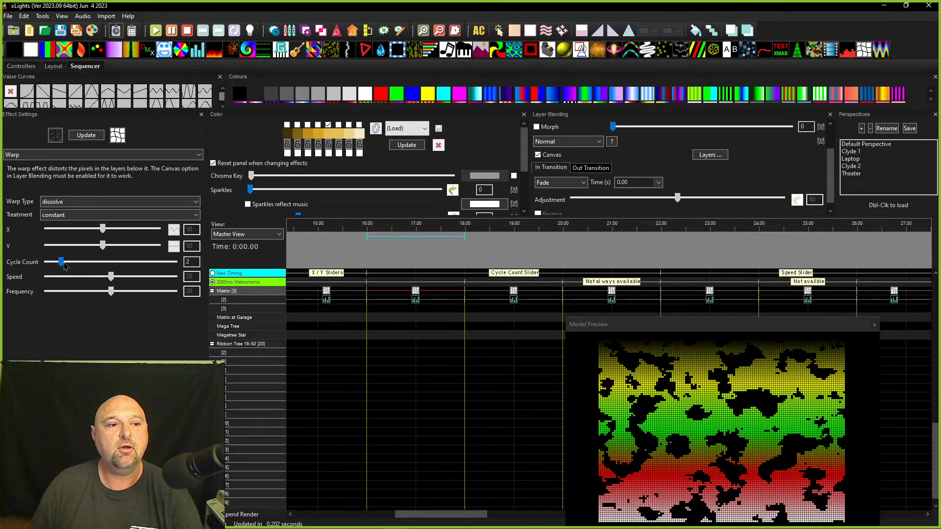
pyautogui.moveTo(64, 267); pyautogui.dragTo(157, 268)
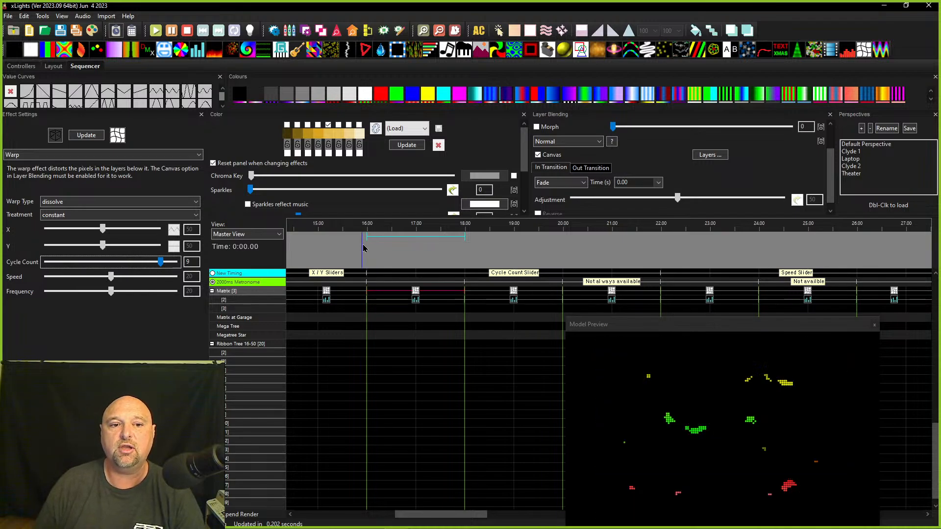
pyautogui.moveTo(363, 251); pyautogui.dragTo(465, 254)
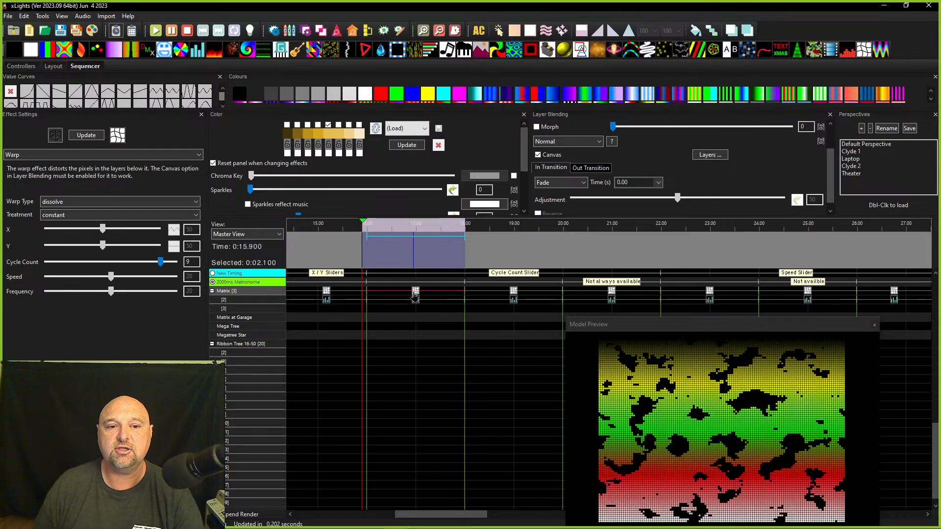
pyautogui.click(415, 296)
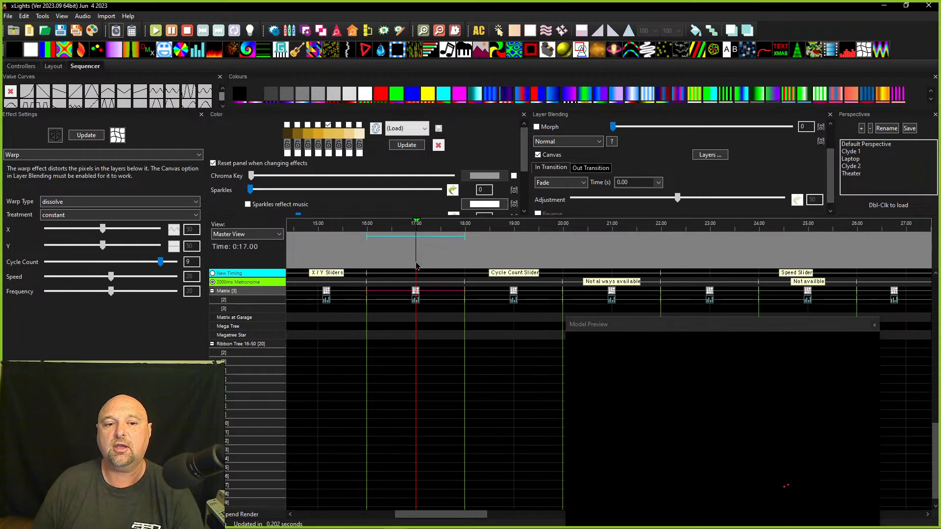
pyautogui.click(160, 263)
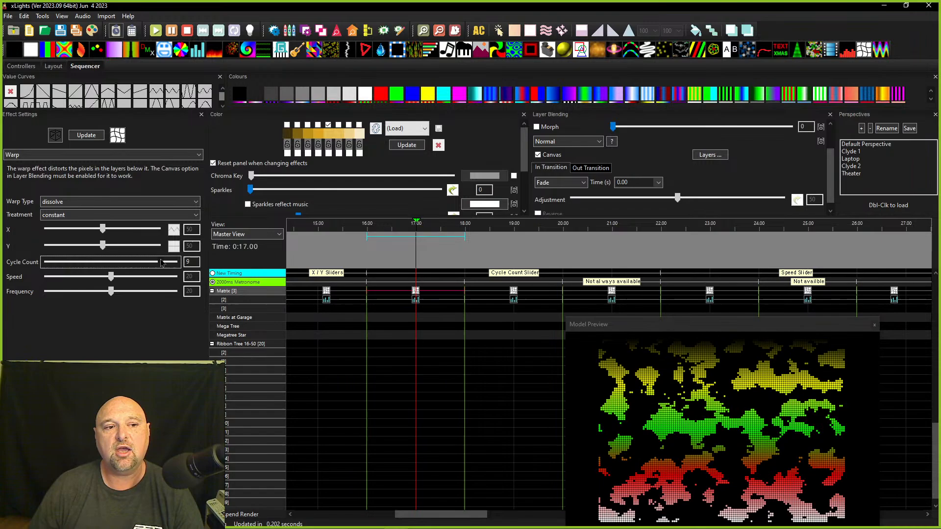
pyautogui.moveTo(162, 263); pyautogui.dragTo(58, 266)
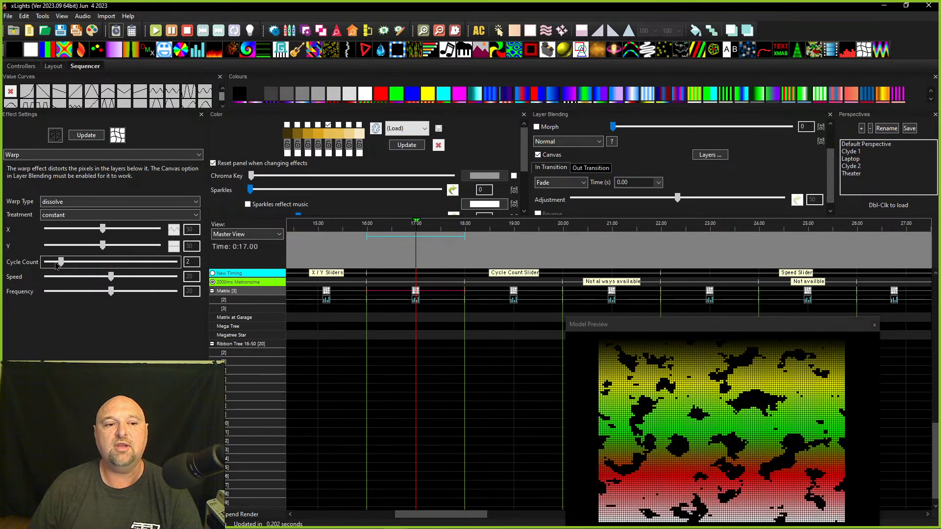
# Try the "in" treatment on the dissolve Warp effect and return it to constant.
pyautogui.click(61, 214)
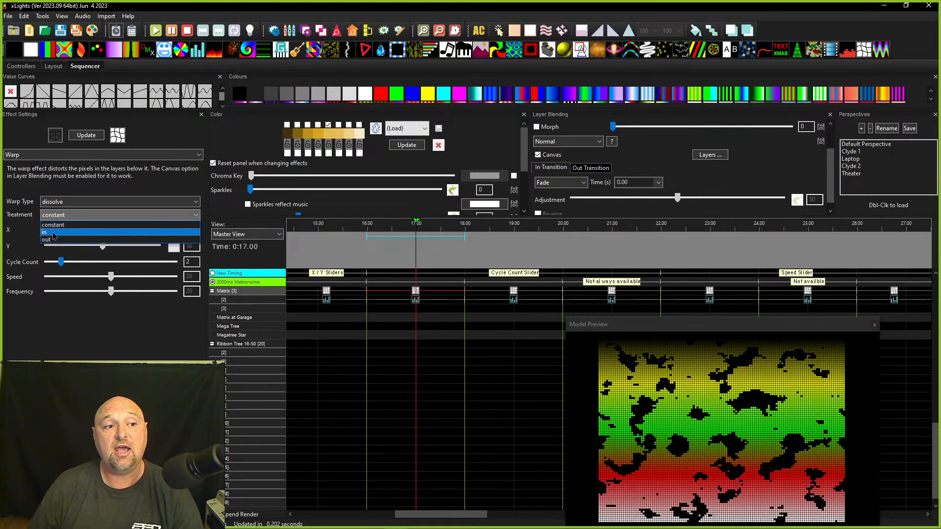
pyautogui.click(55, 233)
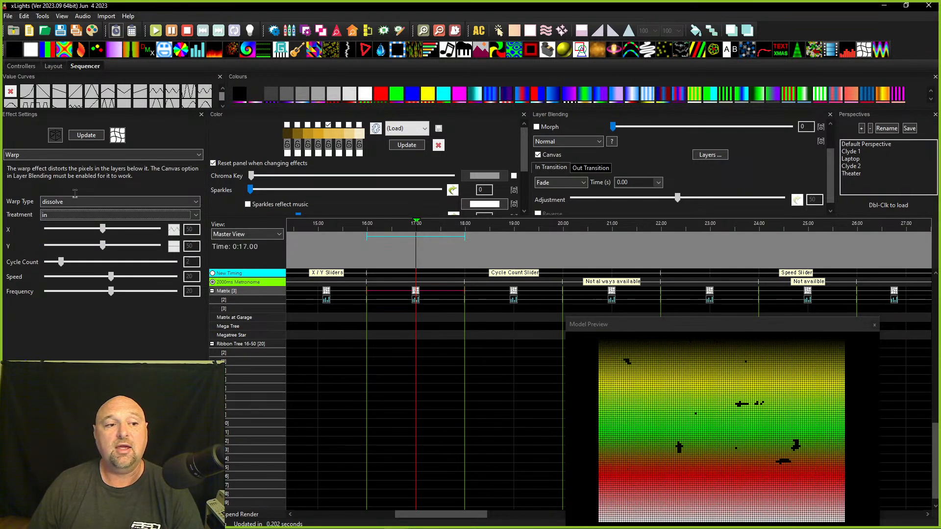
pyautogui.click(65, 215)
pyautogui.click(65, 224)
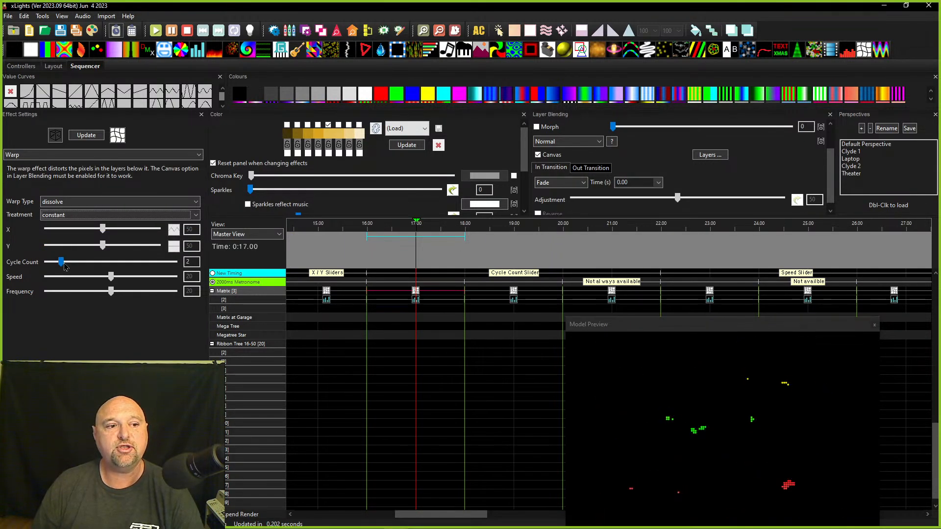
# Preview the circular swirl Warp effect between 18 and 20 seconds and the wavy one between 20 and 22 seconds.
pyautogui.click(513, 293)
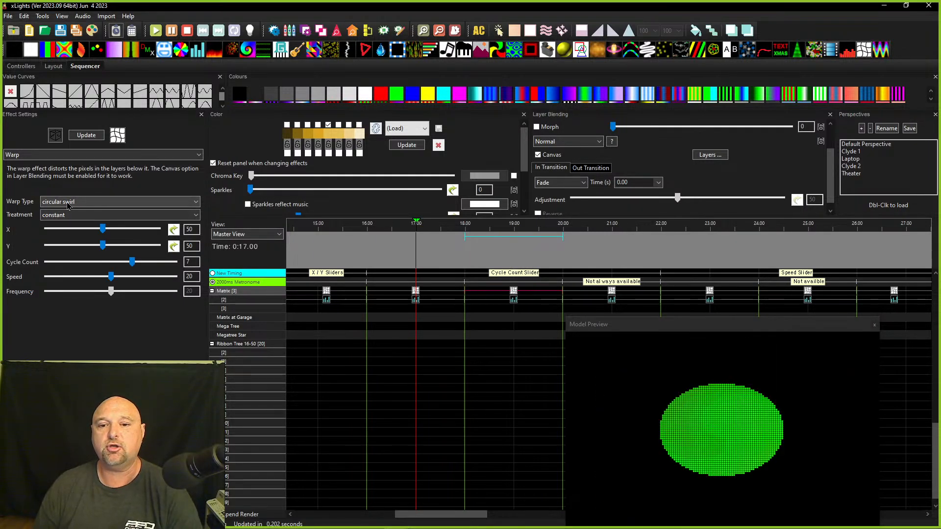
pyautogui.click(612, 292)
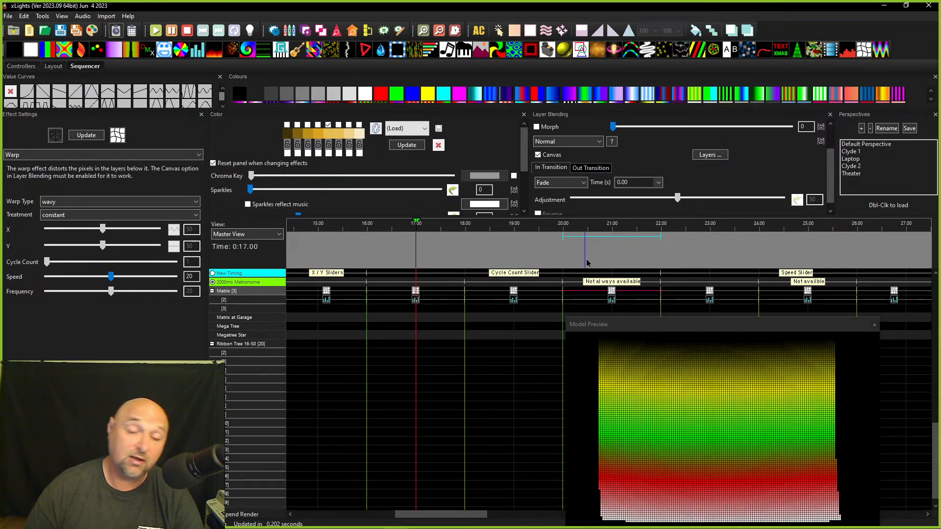
# Lower the Speed of the water drops Warp effect between 22 and 24 seconds to 0, keep its warp type, and raise the Speed to 9.
pyautogui.hscroll(4, 585, 262)
pyautogui.click(408, 256)
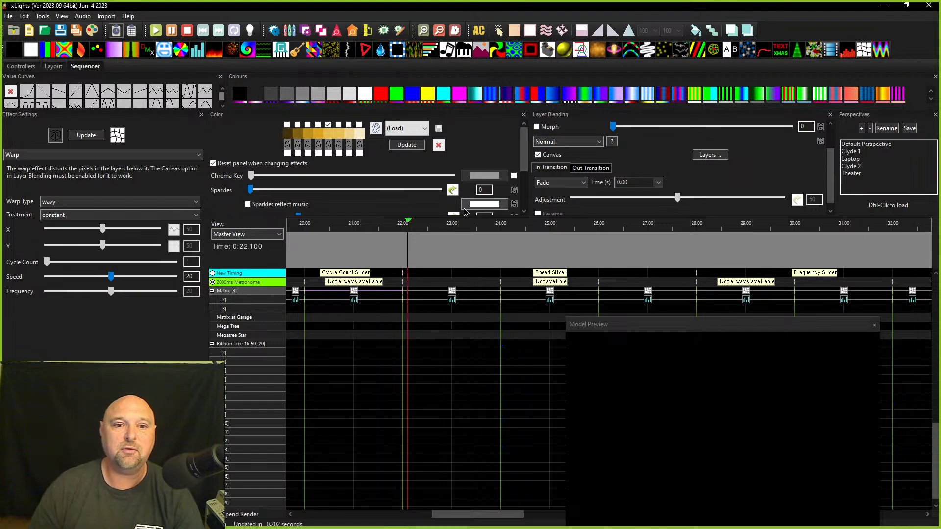
pyautogui.click(421, 253)
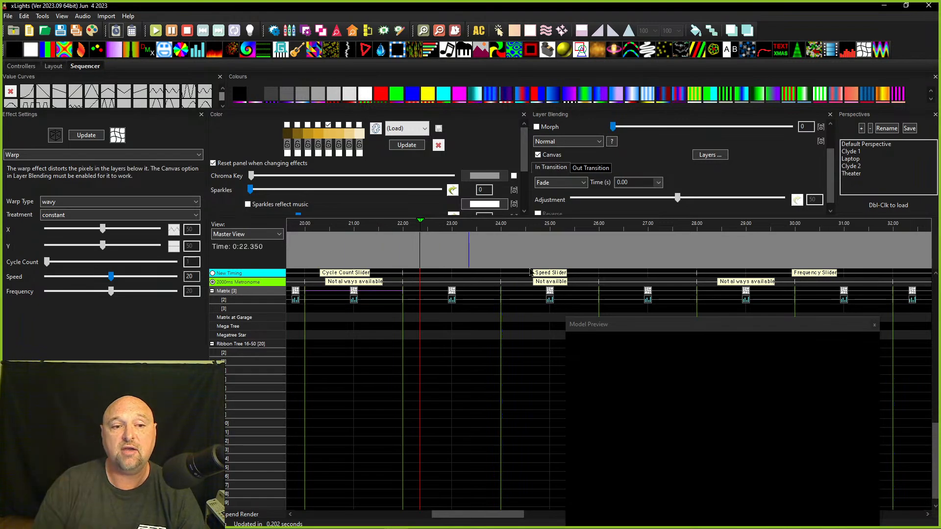
pyautogui.click(452, 300)
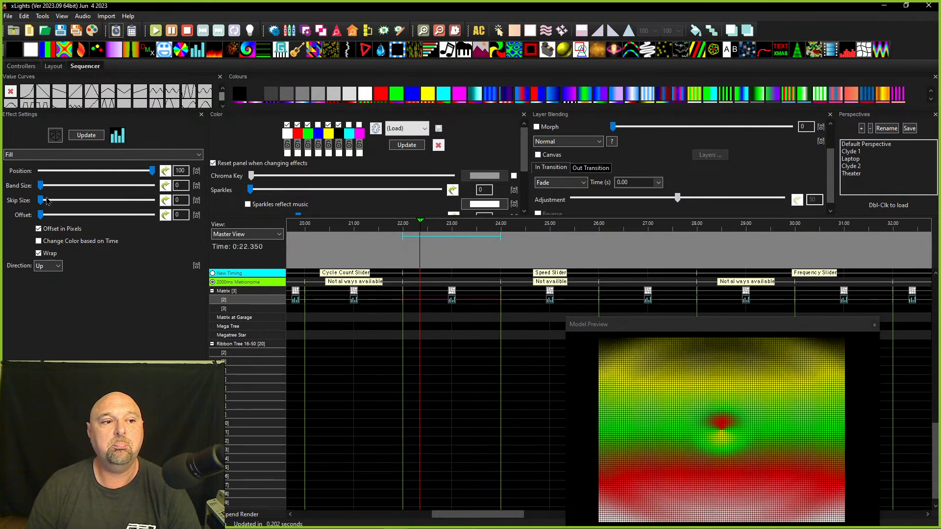
pyautogui.press('Up')
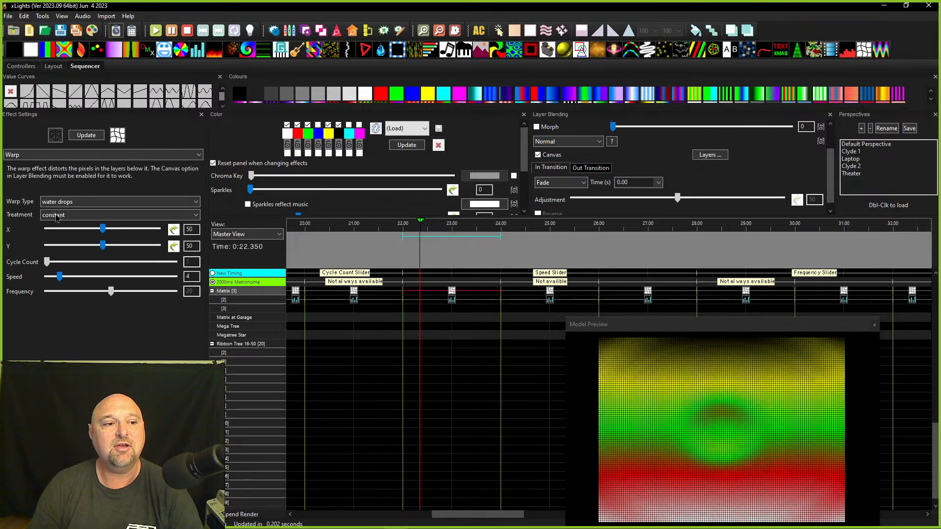
pyautogui.moveTo(59, 277); pyautogui.dragTo(39, 277)
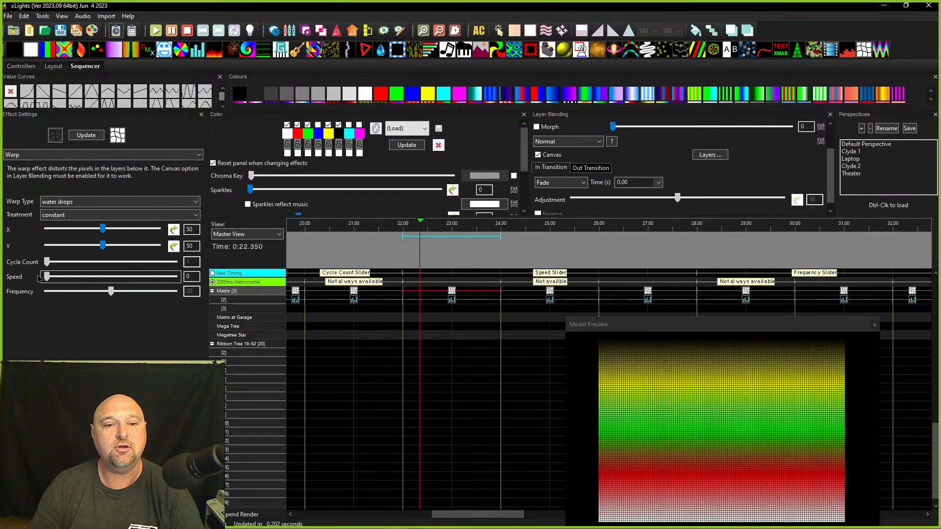
pyautogui.click(57, 202)
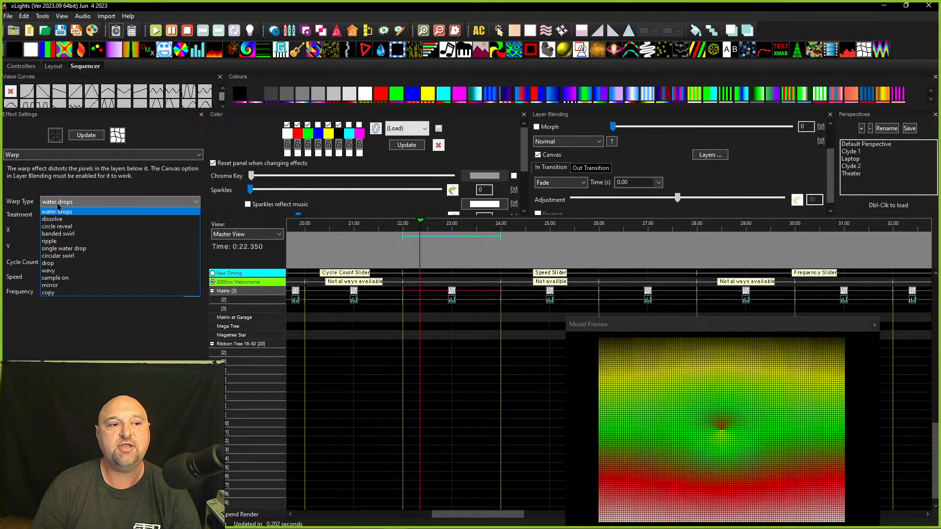
pyautogui.click(57, 209)
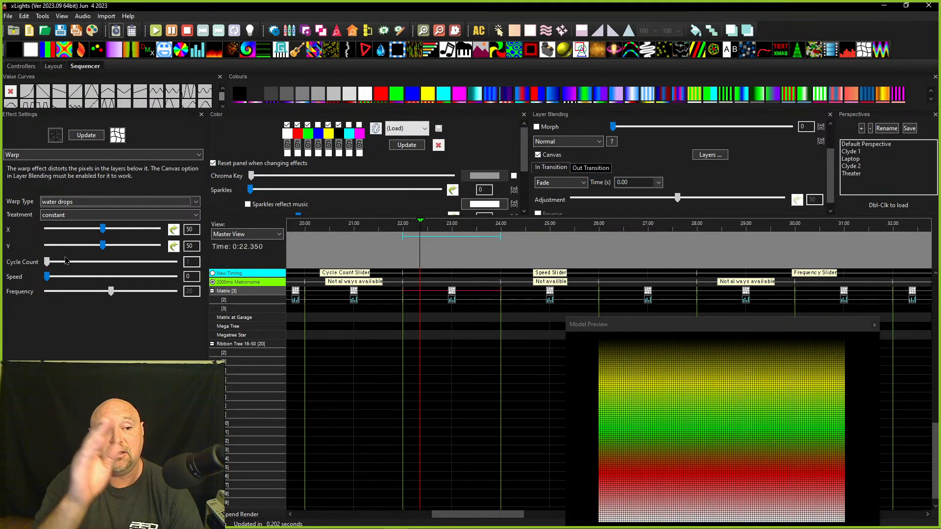
pyautogui.moveTo(46, 279); pyautogui.dragTo(66, 280)
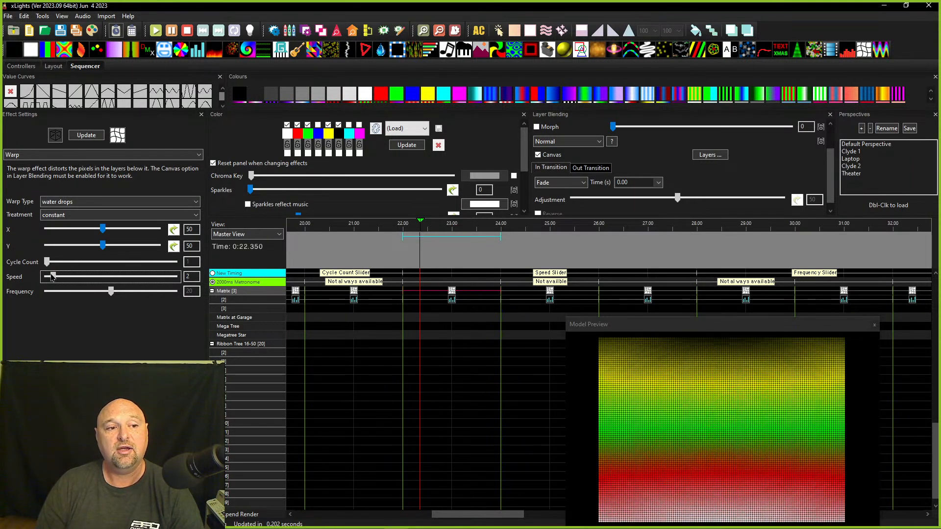
pyautogui.moveTo(54, 278); pyautogui.dragTo(75, 278)
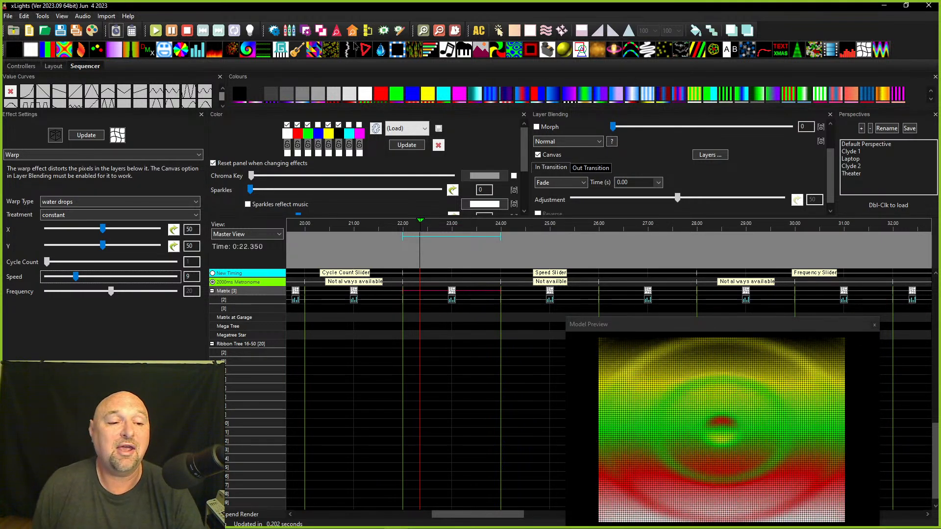
# Set the Cycle Count of the circle reveal Warp effect between 24 and 26 seconds to 1.
pyautogui.click(550, 292)
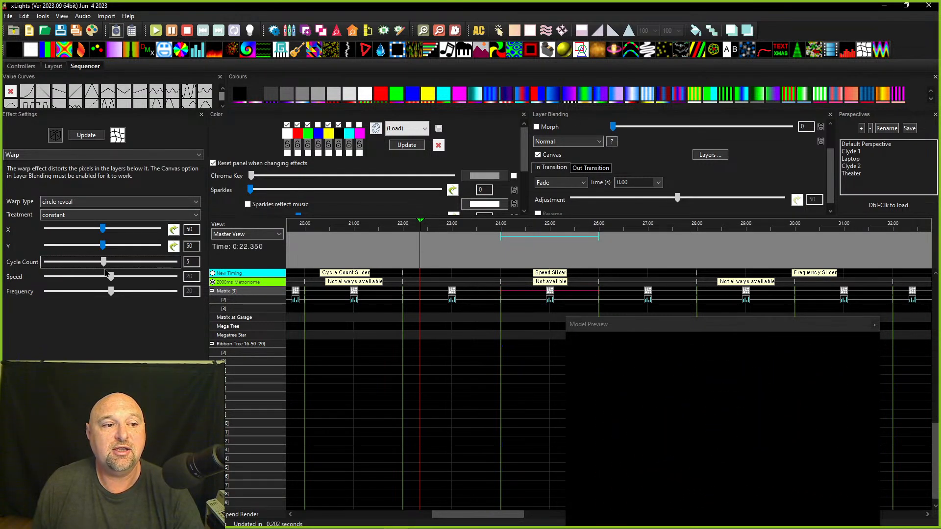
pyautogui.moveTo(105, 273); pyautogui.dragTo(30, 272)
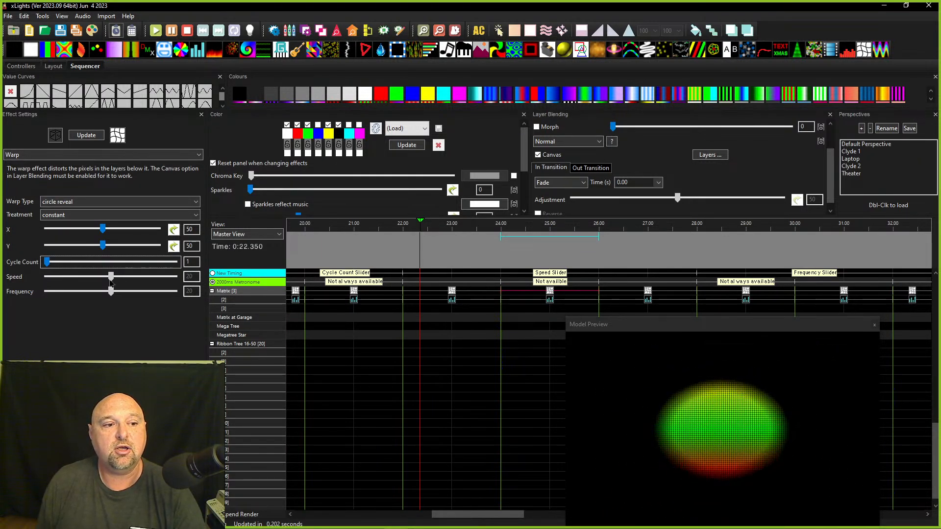
# Set the Speed of the ripple Warp effect between 26 and 28 seconds to 3.
pyautogui.click(631, 294)
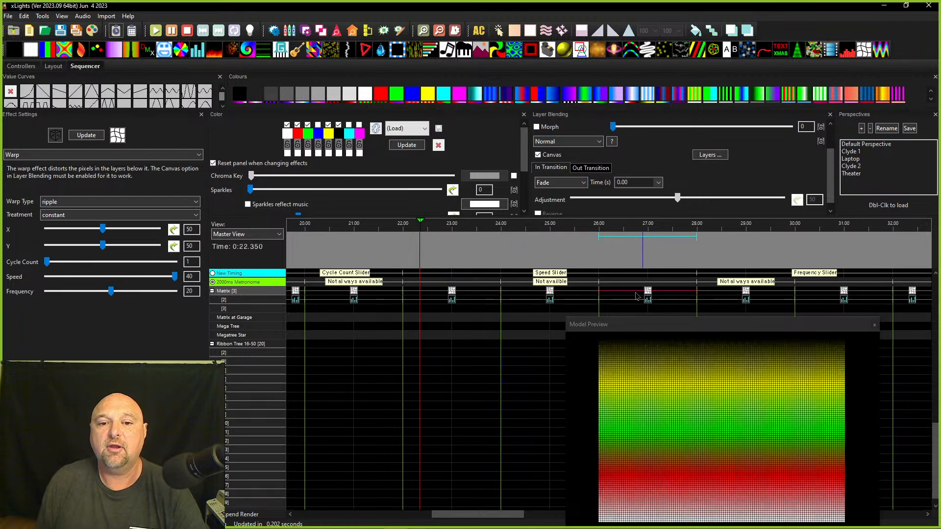
pyautogui.click(174, 276)
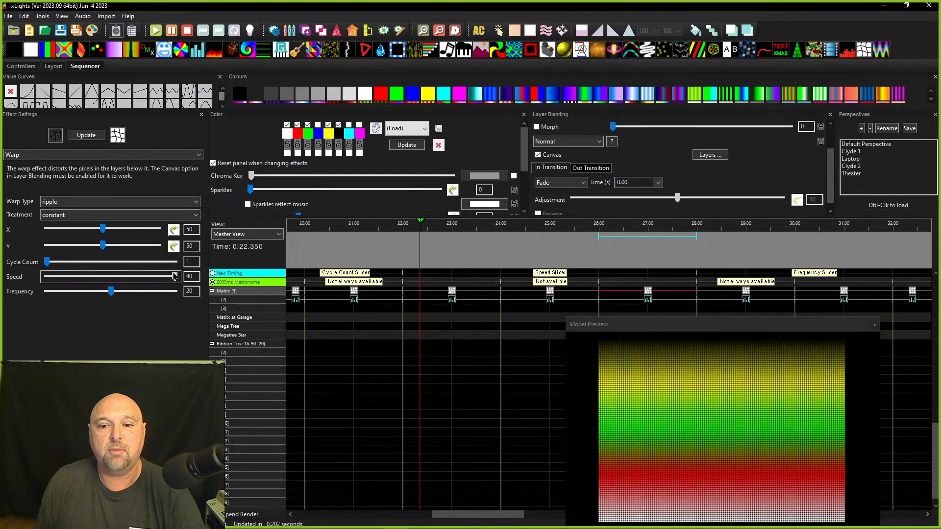
pyautogui.moveTo(175, 277); pyautogui.dragTo(31, 275)
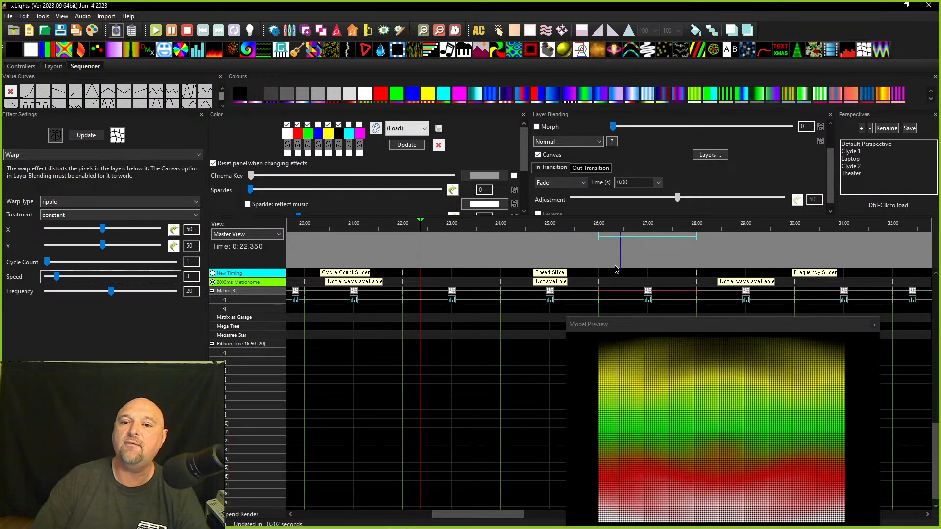
# Preview the water drops Warp effect between 28 and 30 seconds and the circle reveal one between 30 and 32 seconds.
pyautogui.hscroll(5, 616, 269)
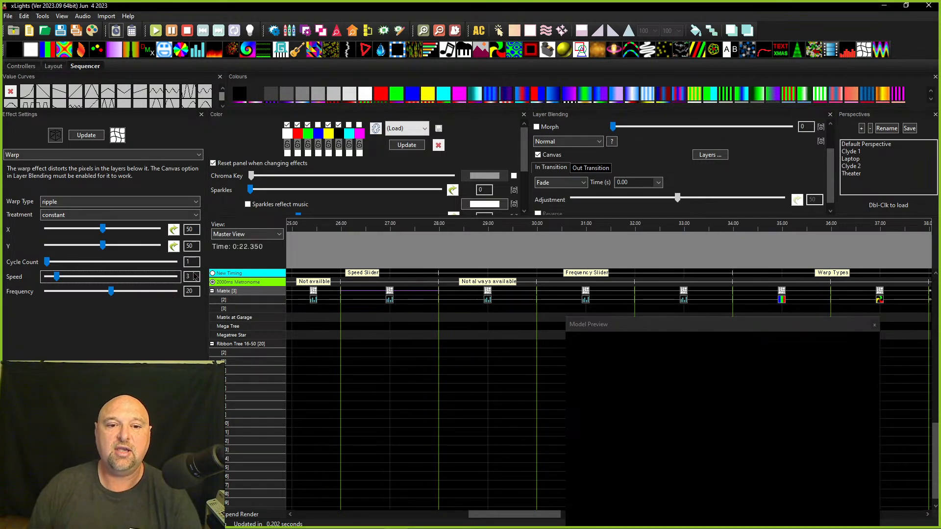
pyautogui.click(487, 299)
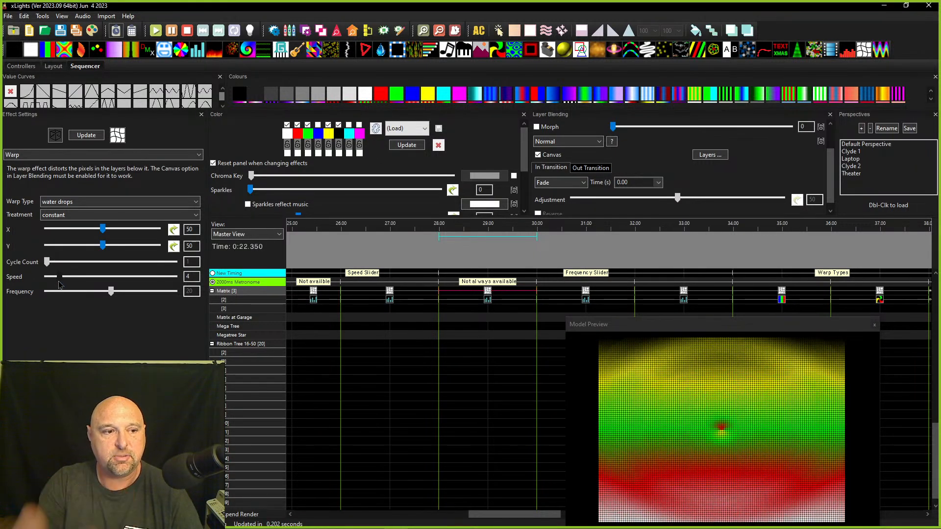
pyautogui.click(490, 301)
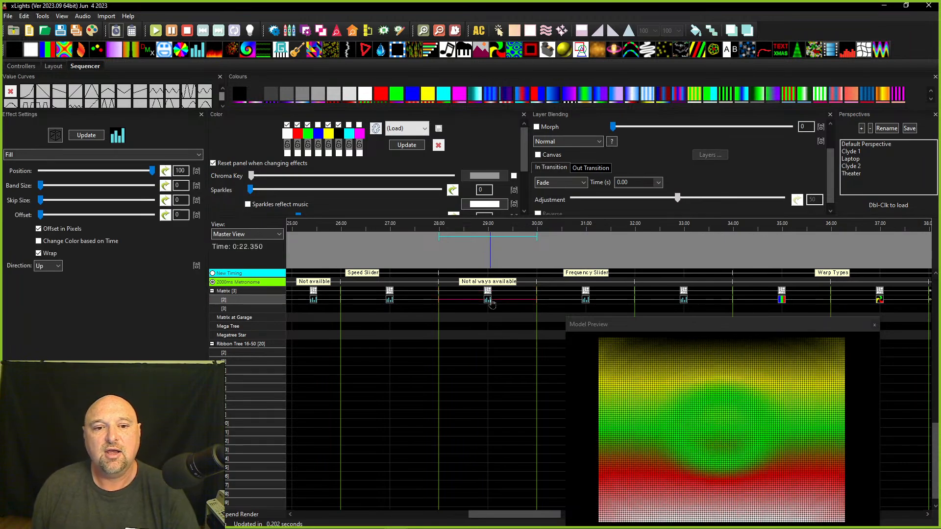
pyautogui.click(490, 292)
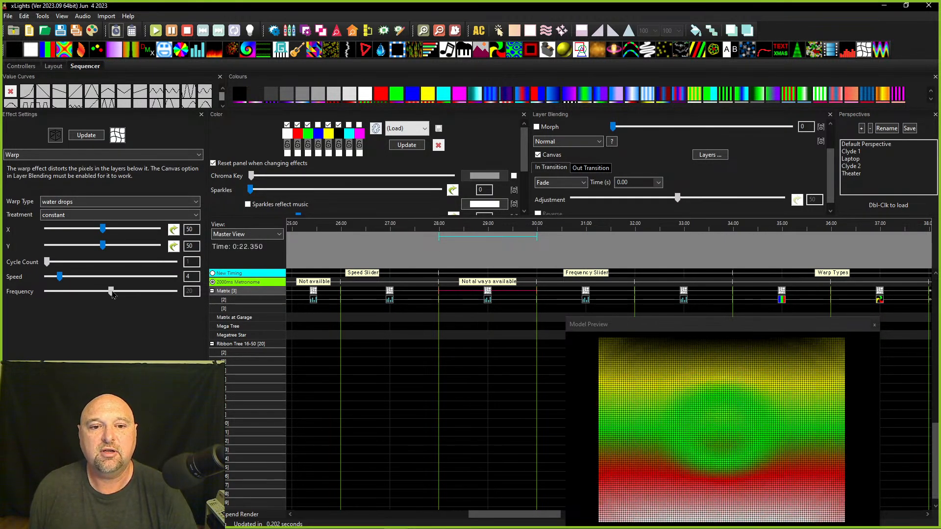
pyautogui.click(586, 293)
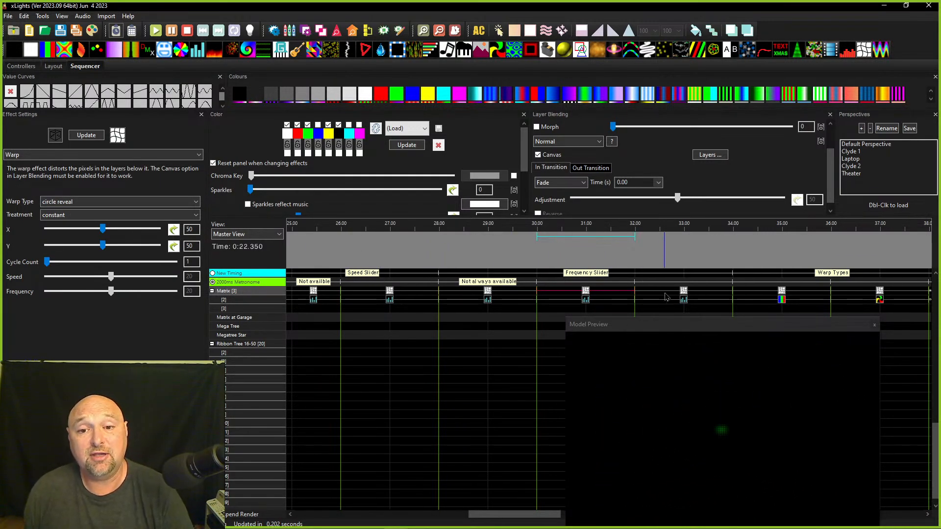
# On the ripple Warp effect between 32 and 34 seconds, try Frequency 2, lower the Speed to 10, and set the Frequency to 23.
pyautogui.click(683, 293)
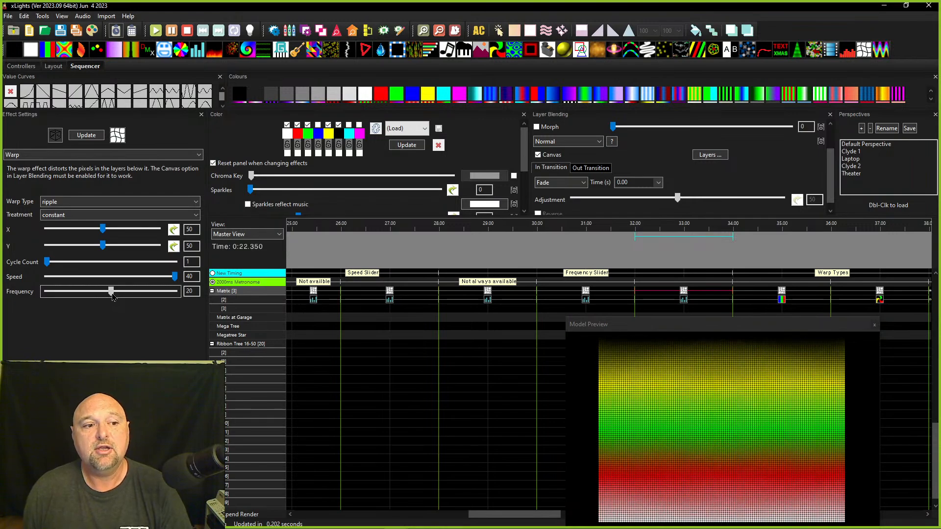
pyautogui.moveTo(113, 297); pyautogui.dragTo(53, 292)
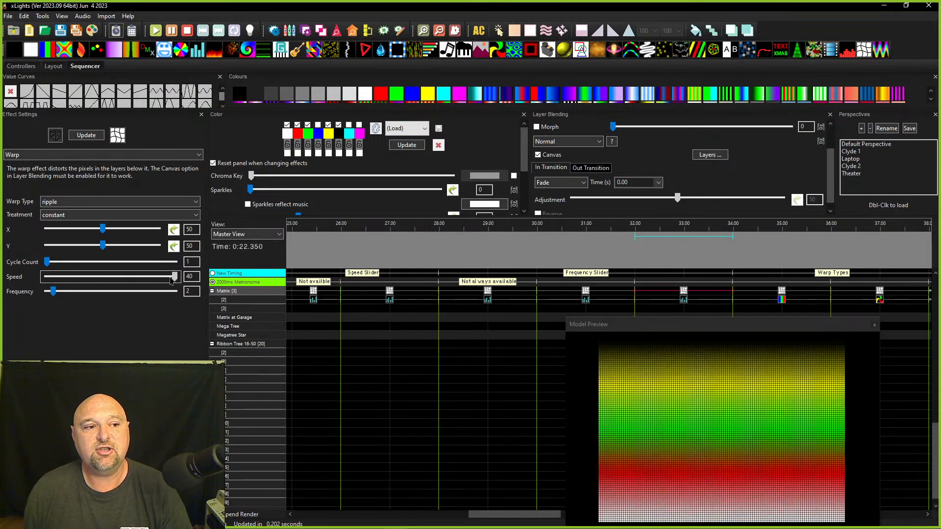
pyautogui.moveTo(171, 279); pyautogui.dragTo(121, 292)
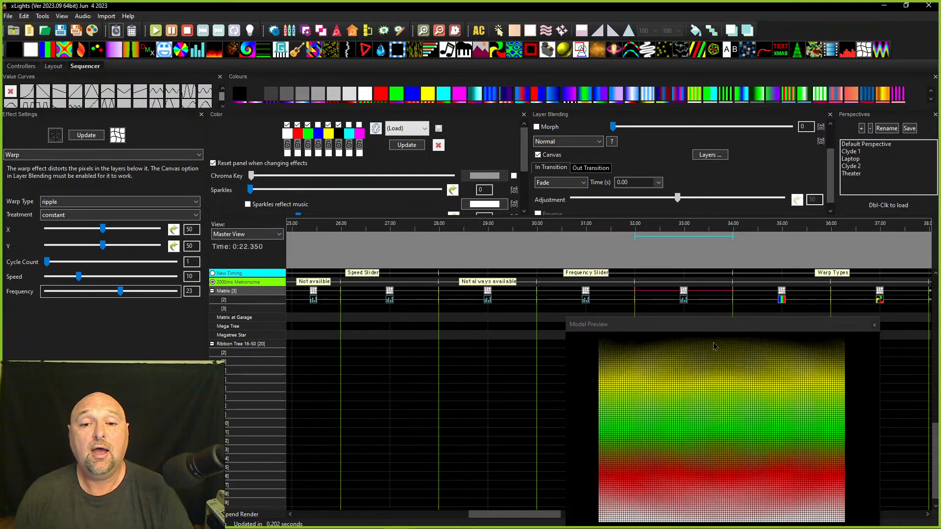
# Preview the second-layer effects of the matrix between 34 and 42 seconds, from Bars through Spirals to Butterfly.
pyautogui.hscroll(3, 535, 283)
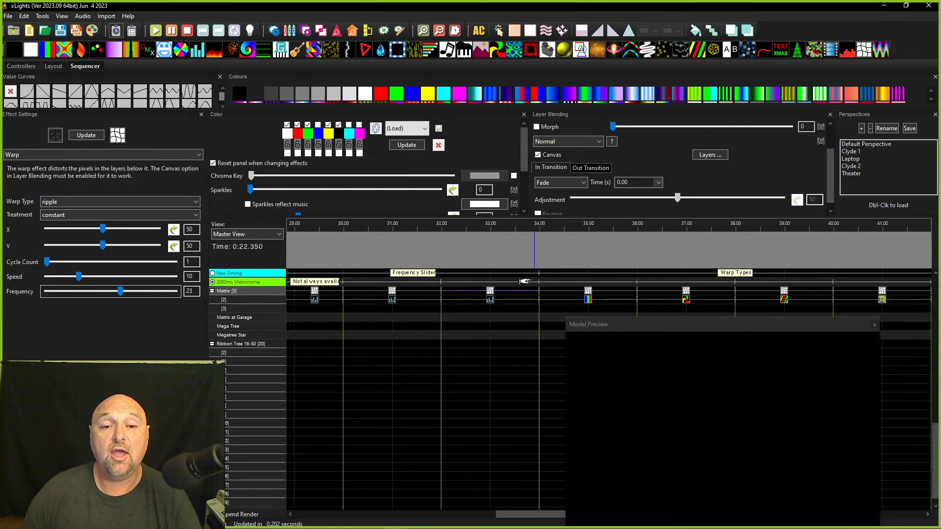
pyautogui.hscroll(3, 523, 281)
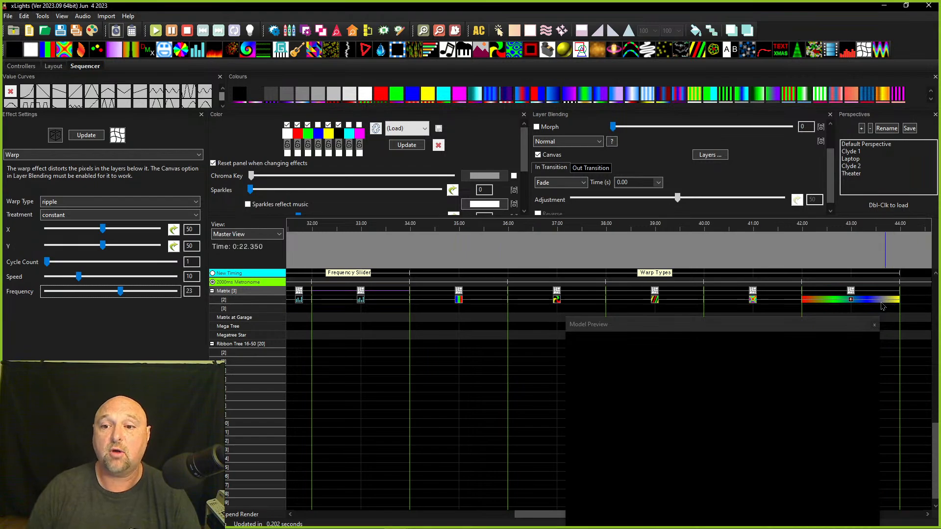
pyautogui.click(459, 309)
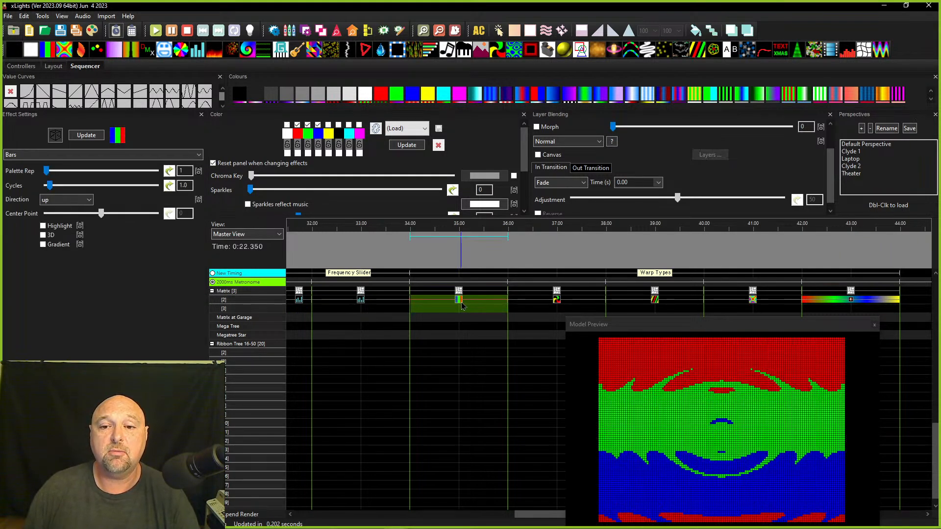
pyautogui.click(557, 302)
pyautogui.click(655, 302)
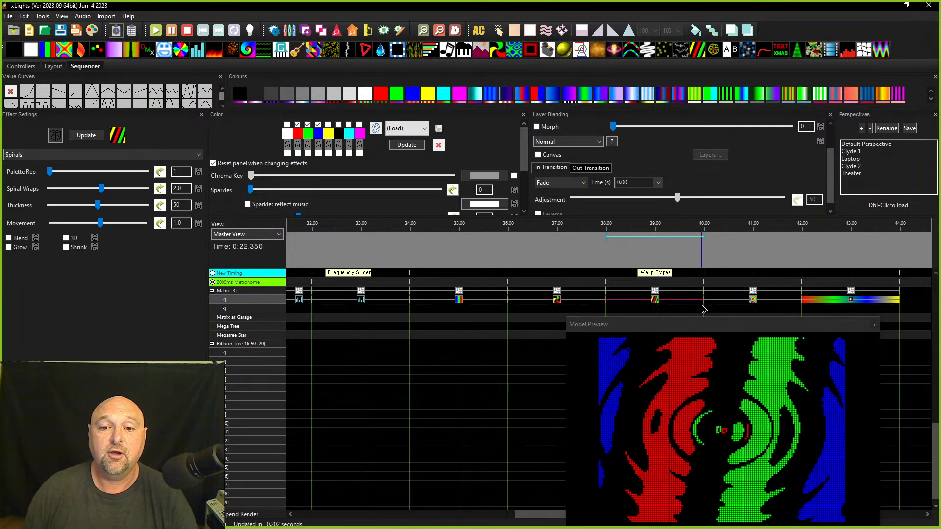
pyautogui.click(754, 300)
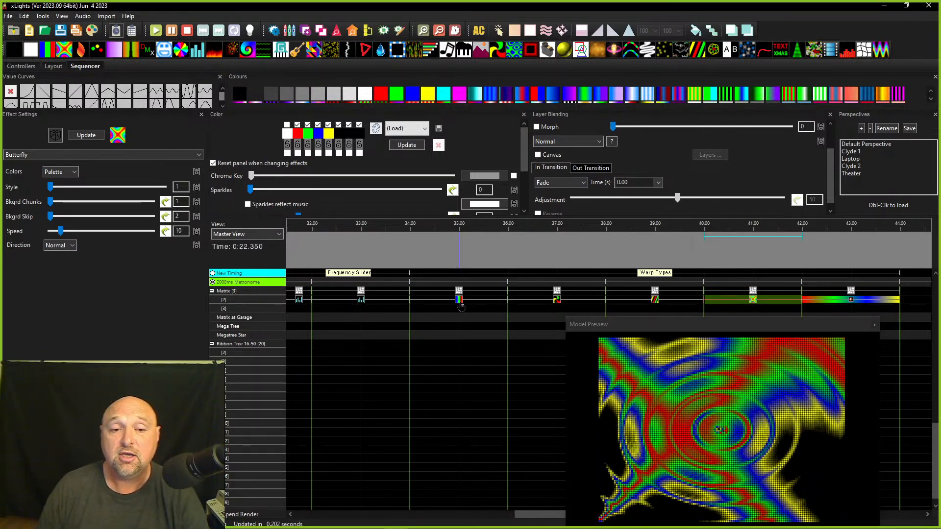
# Change the warp type of the Warp effect above the Bars effect between 34 and 36 seconds to dissolve.
pyautogui.click(459, 300)
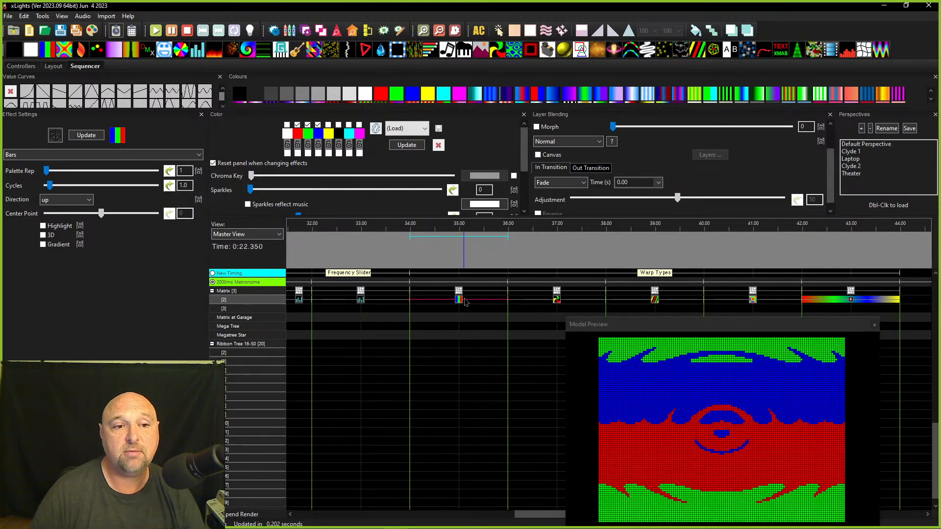
pyautogui.click(461, 293)
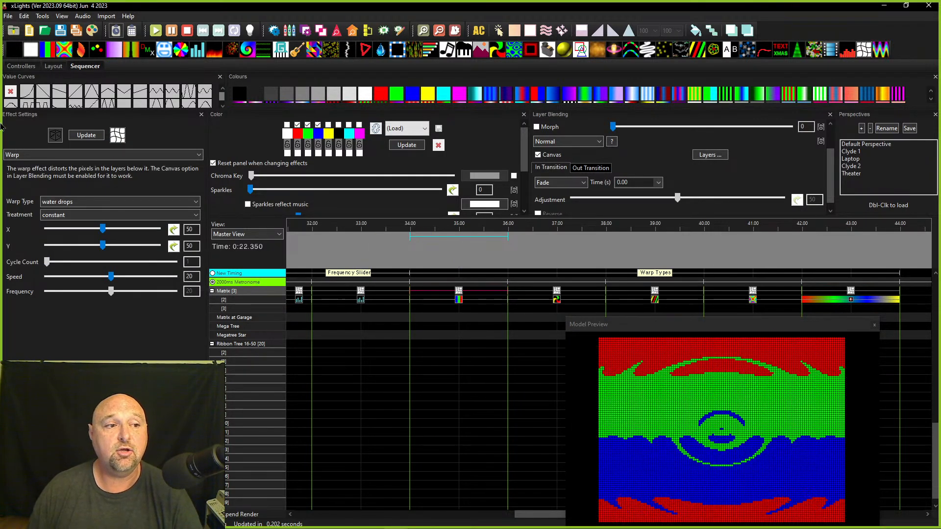
pyautogui.click(59, 203)
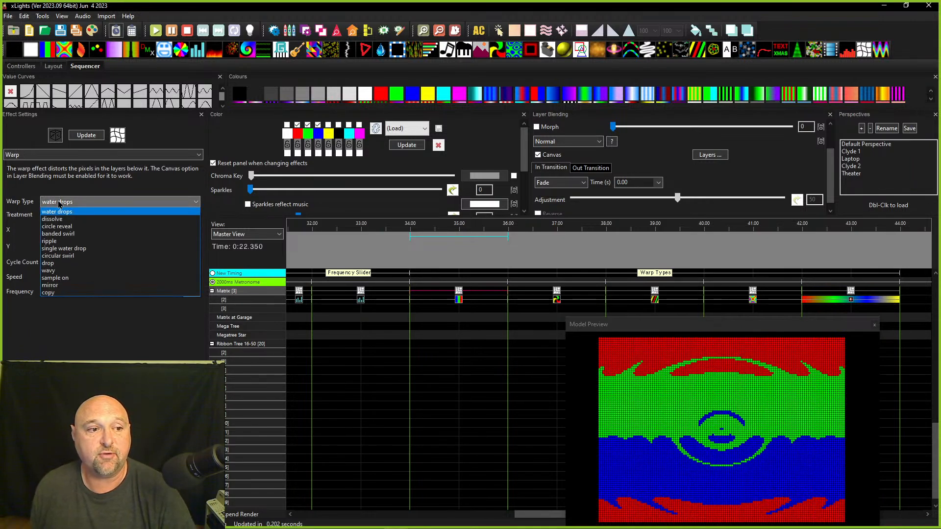
pyautogui.click(57, 202)
pyautogui.click(57, 203)
pyautogui.click(51, 220)
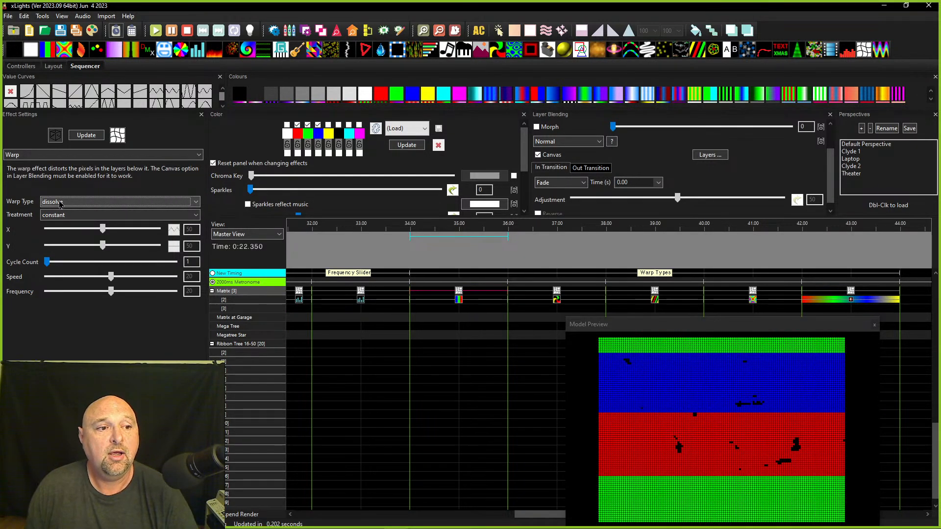
# Switch this Warp effect to circle reveal and try the "in" and "out" treatments on it.
pyautogui.click(60, 203)
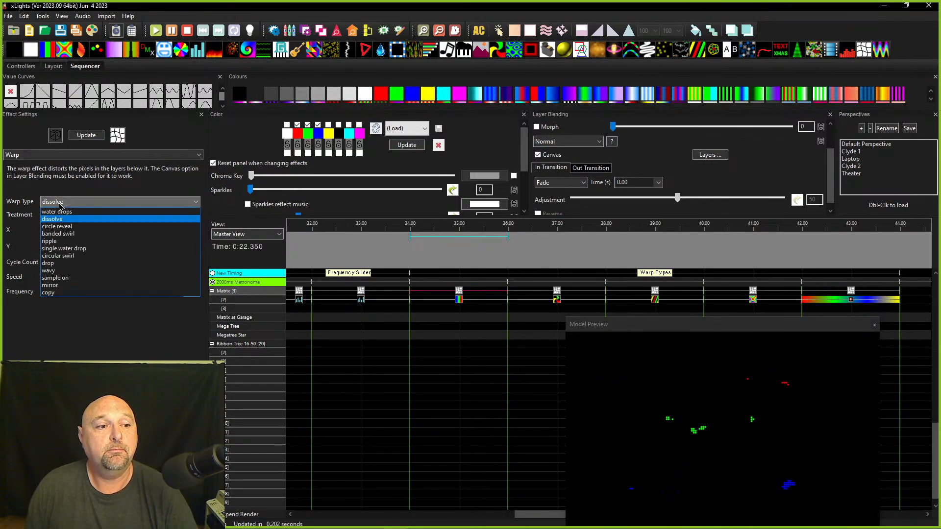
pyautogui.click(55, 227)
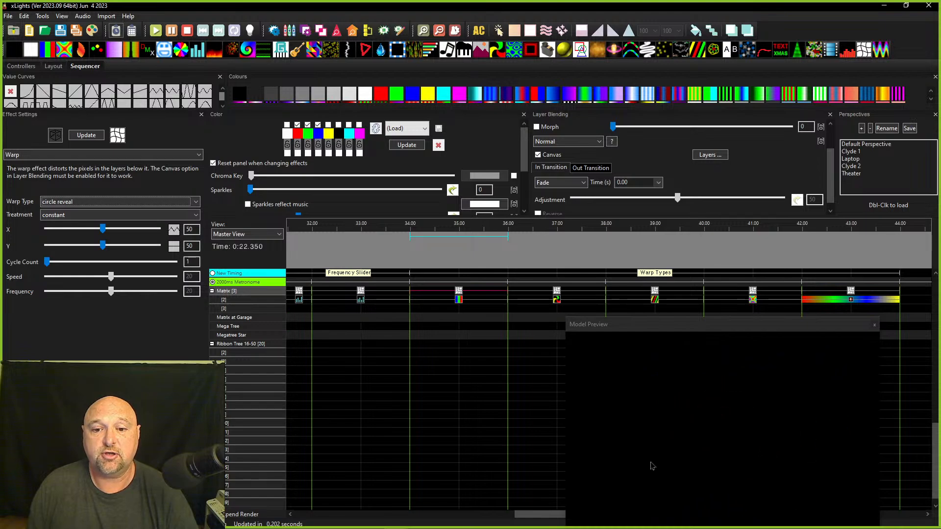
pyautogui.click(47, 215)
pyautogui.click(52, 233)
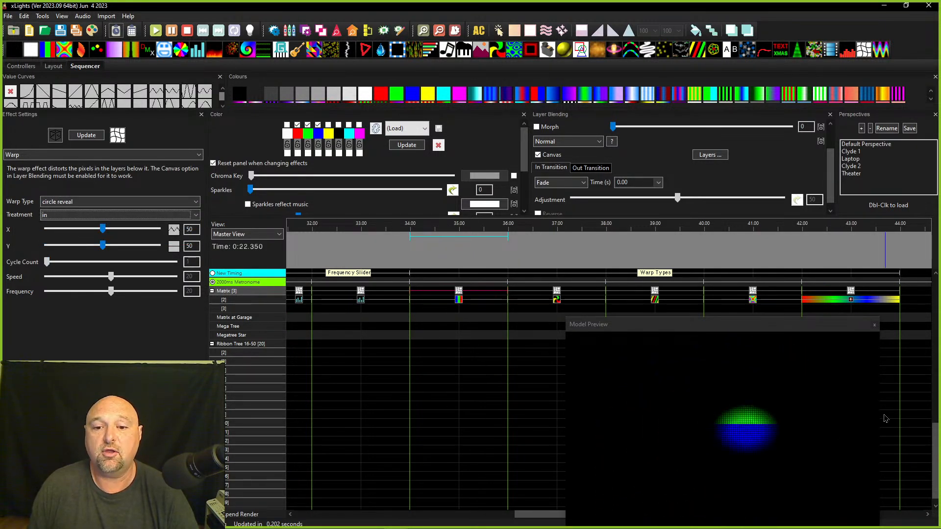
pyautogui.click(57, 215)
pyautogui.click(51, 240)
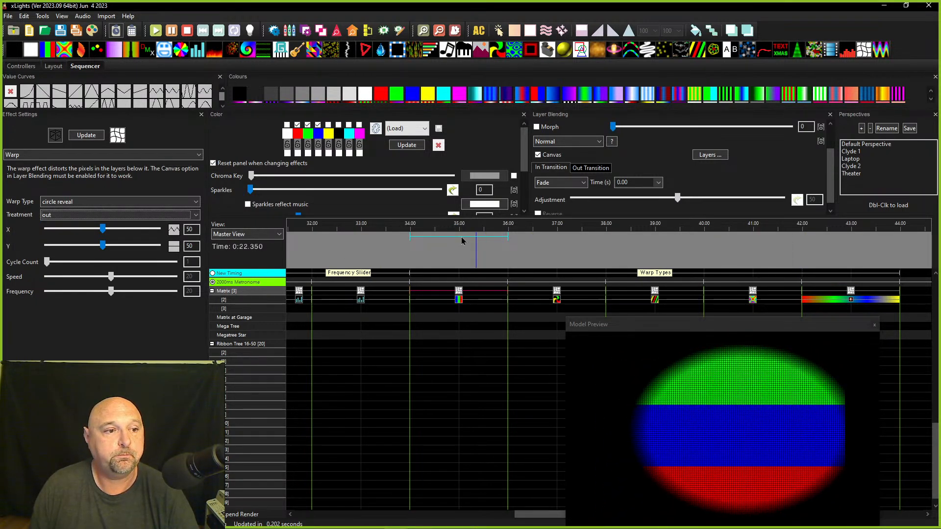
# Change the warp type to banded swirl, try the "in" treatment, and set the treatment to constant.
pyautogui.click(89, 204)
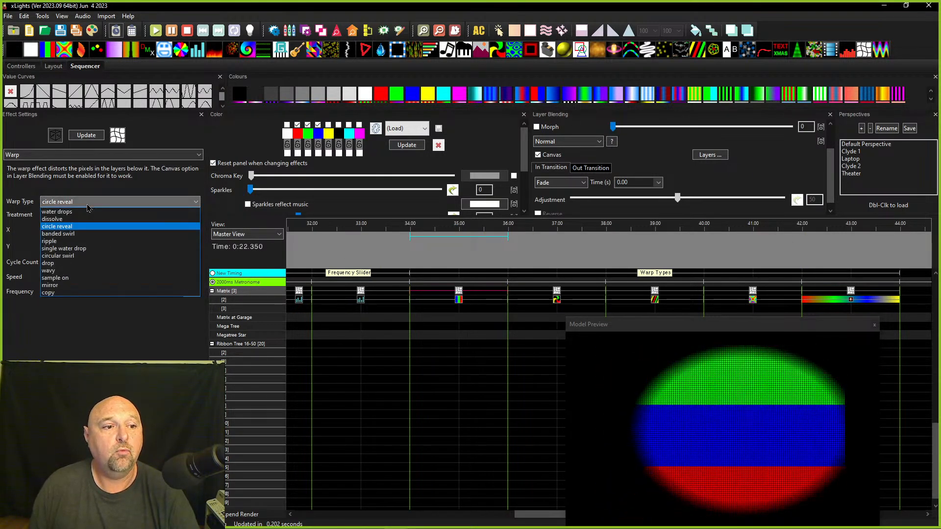
pyautogui.click(52, 234)
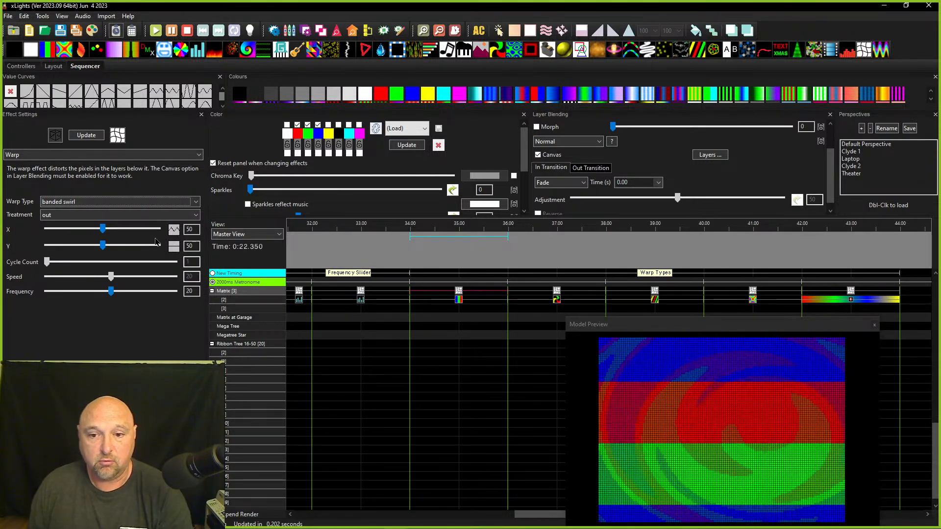
pyautogui.click(58, 215)
pyautogui.click(54, 234)
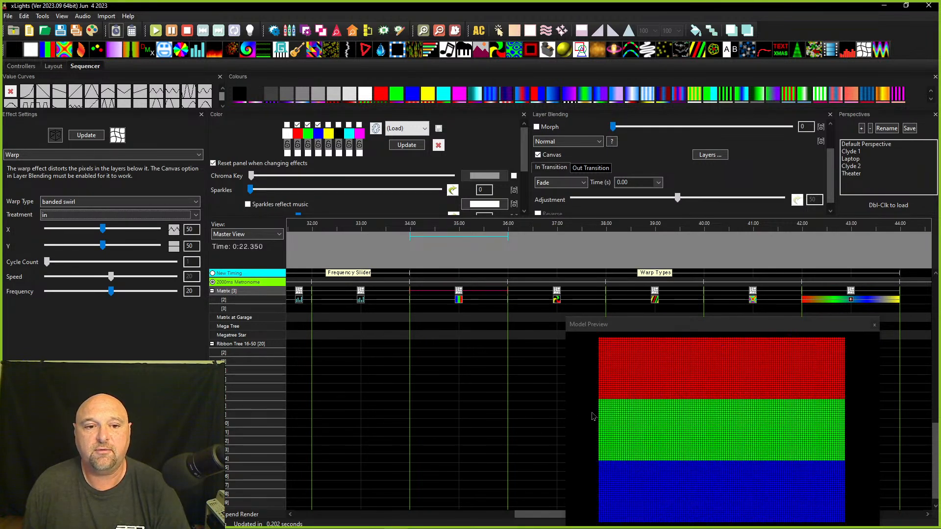
pyautogui.click(54, 216)
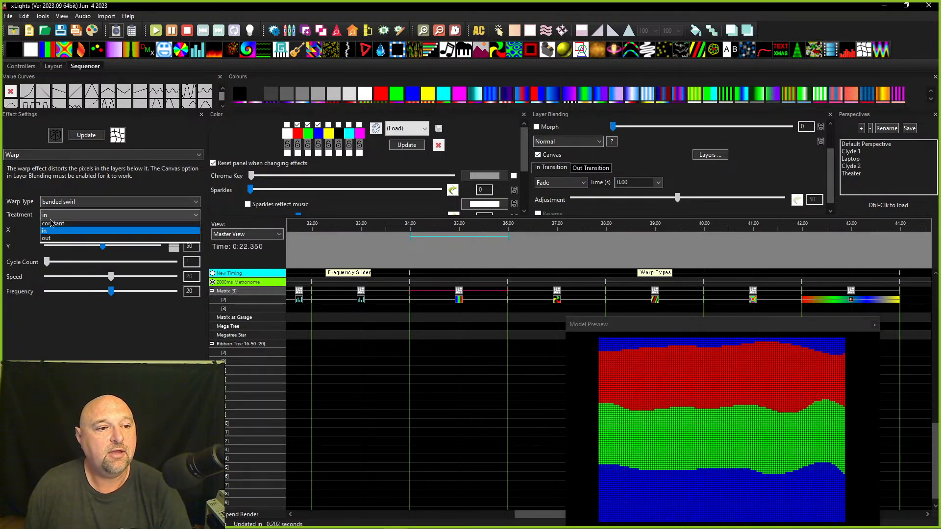
pyautogui.click(52, 224)
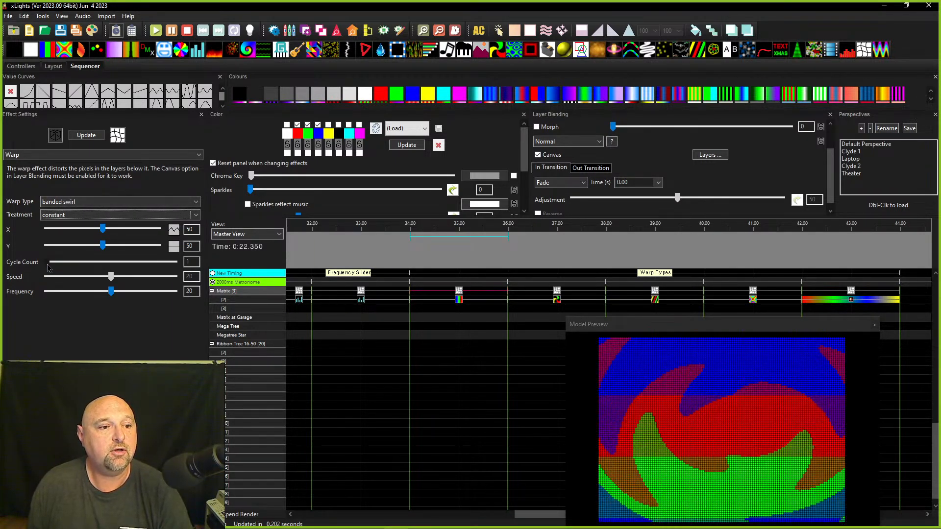
# Set the banded swirl's Frequency to 40 and, after trying Cycle Counts of 7 and 1, set the Cycle Count to 6.
pyautogui.moveTo(48, 267); pyautogui.dragTo(126, 271)
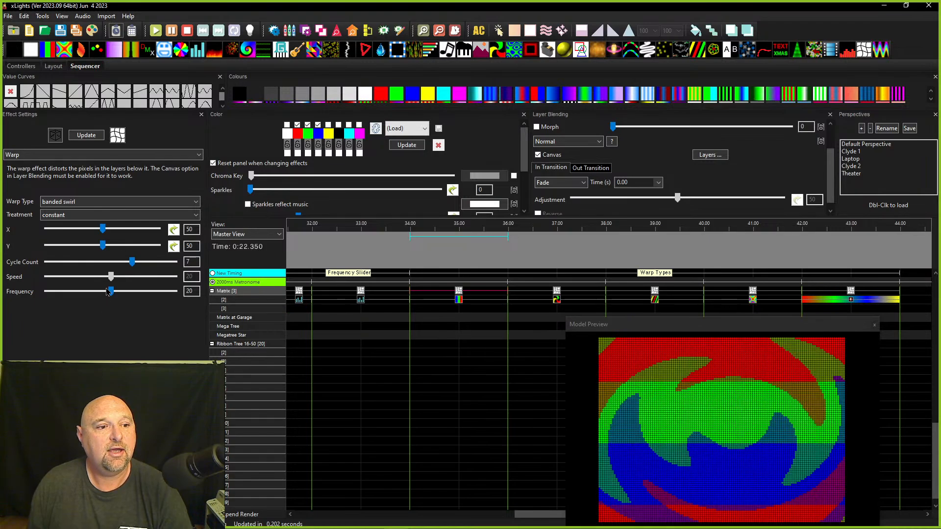
pyautogui.moveTo(108, 292); pyautogui.dragTo(193, 298)
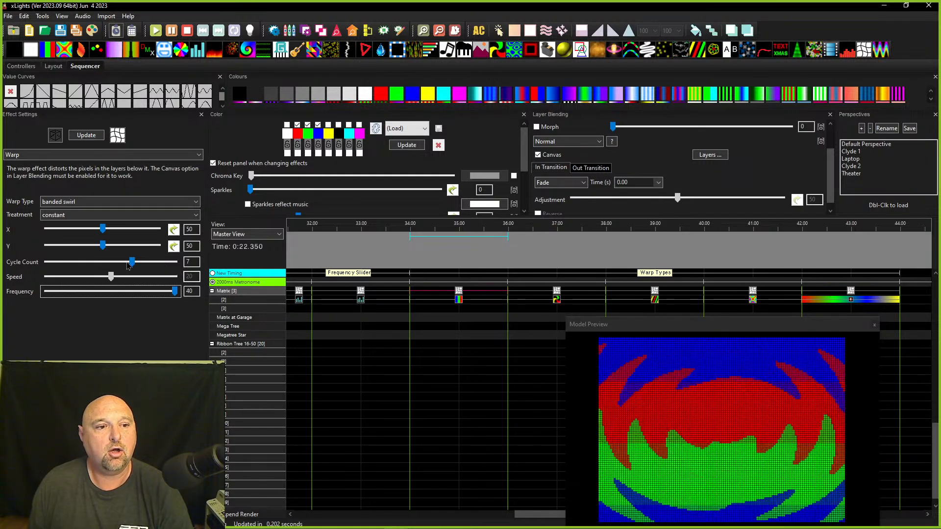
pyautogui.moveTo(133, 263); pyautogui.dragTo(52, 264)
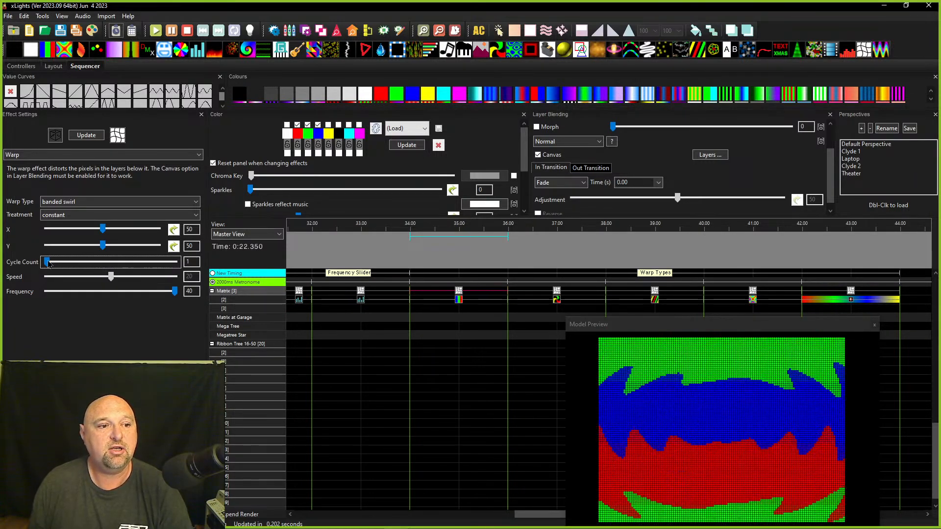
pyautogui.moveTo(47, 264); pyautogui.dragTo(118, 265)
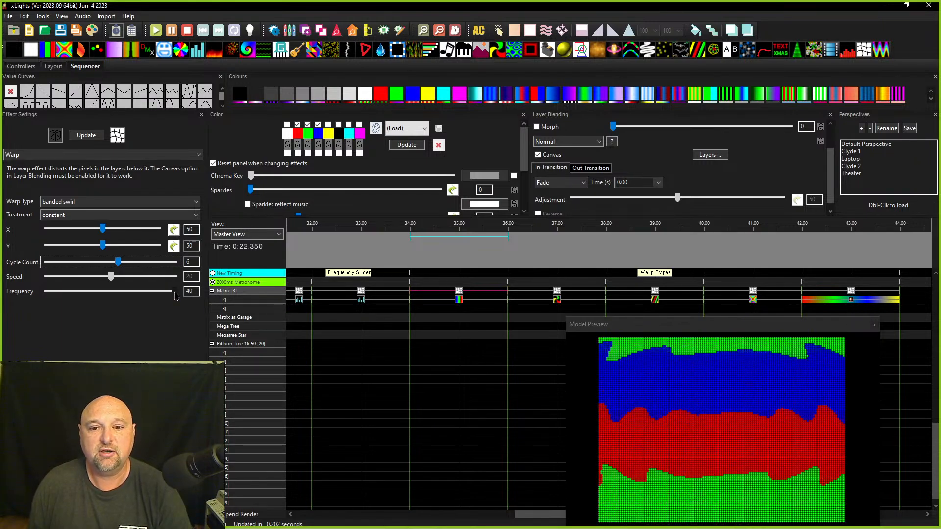
# Change the warp type of the effect between 34 and 36 seconds to ripple.
pyautogui.click(89, 203)
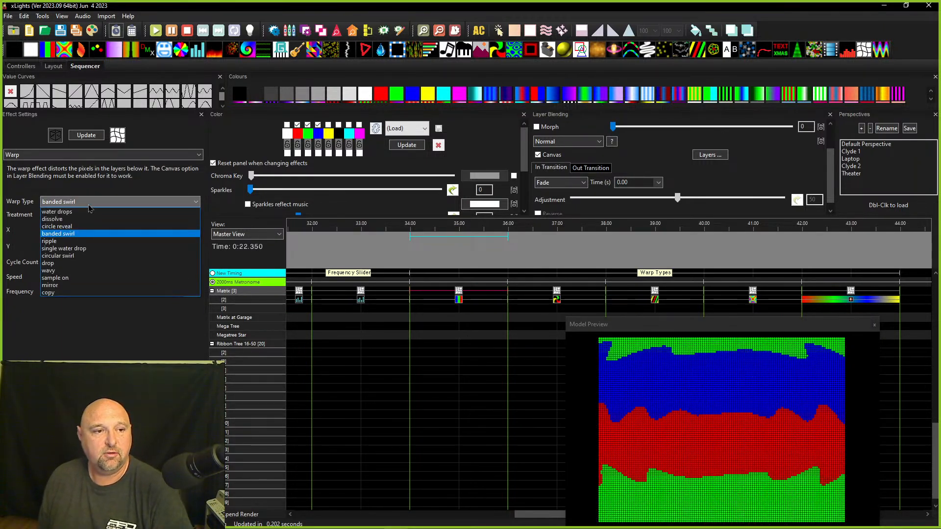
pyautogui.click(73, 242)
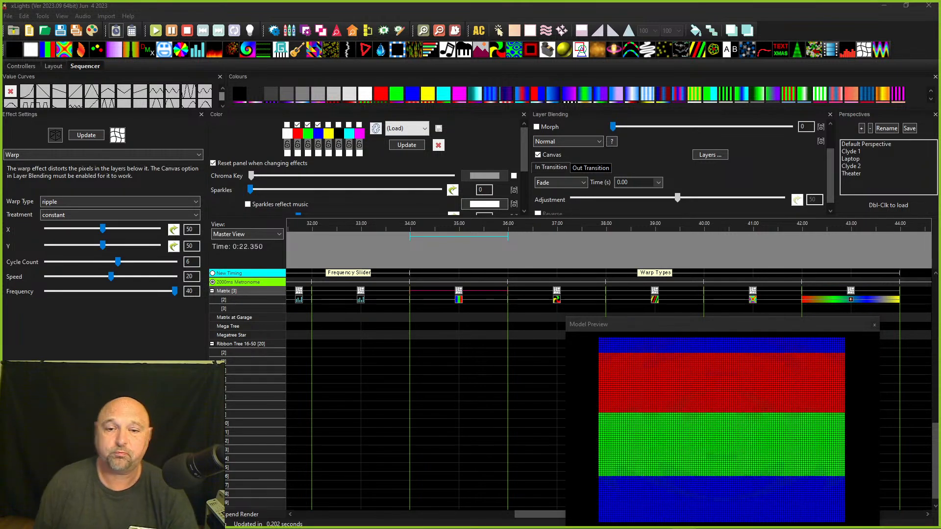
# Try the "in" treatment on the ripple warp, and set its treatment to "out".
pyautogui.click(66, 215)
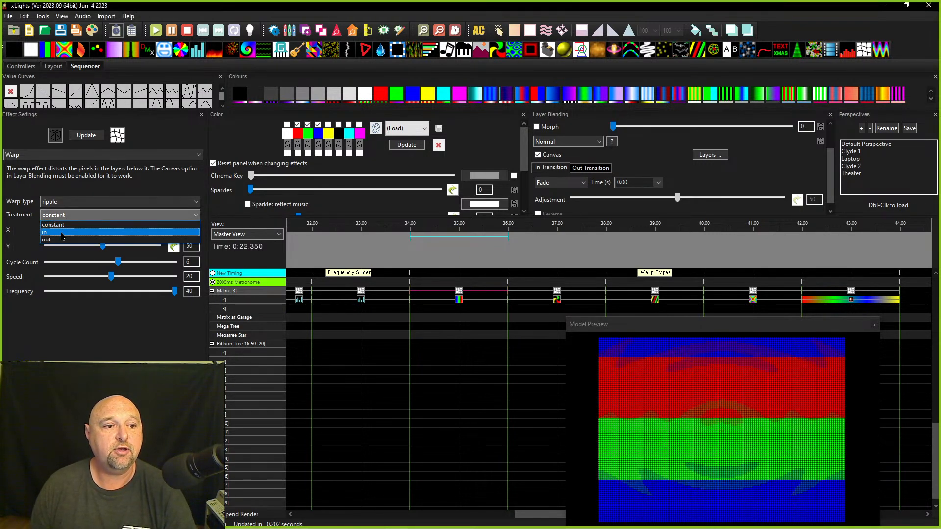
pyautogui.click(62, 232)
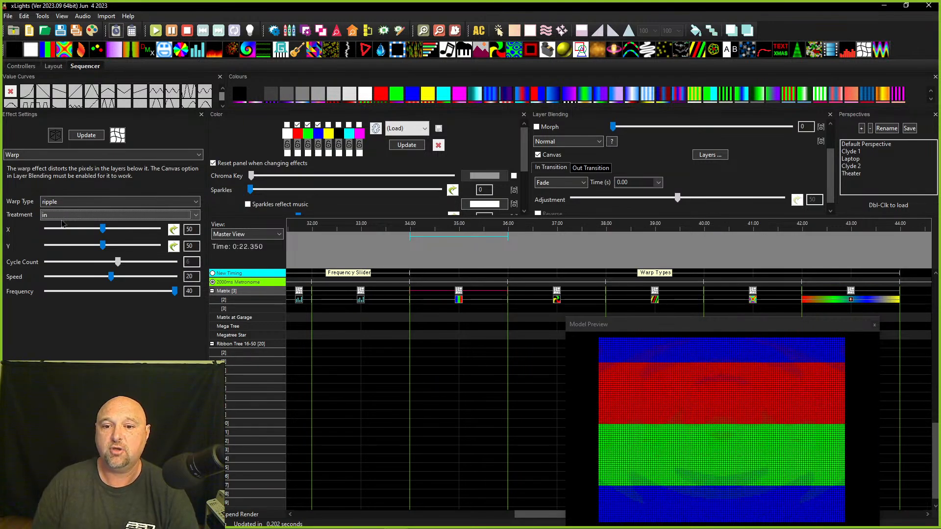
pyautogui.click(63, 216)
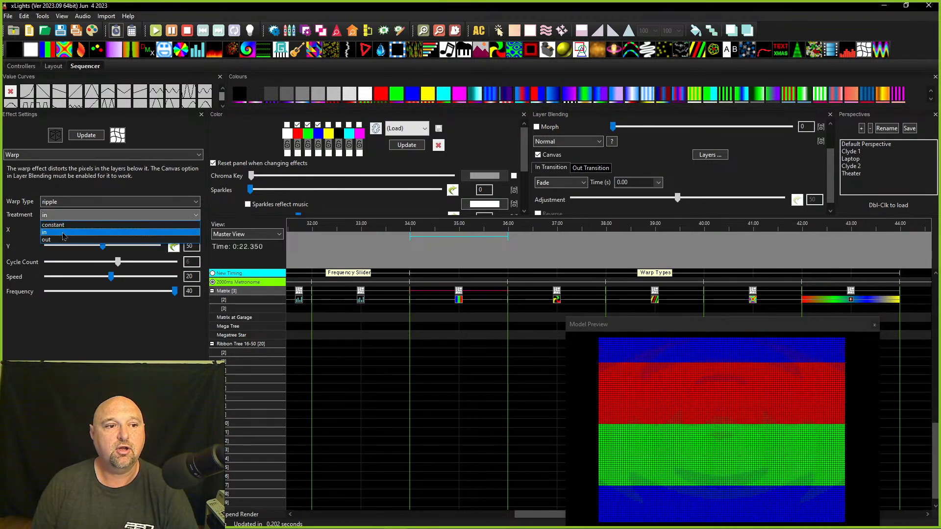
pyautogui.click(67, 242)
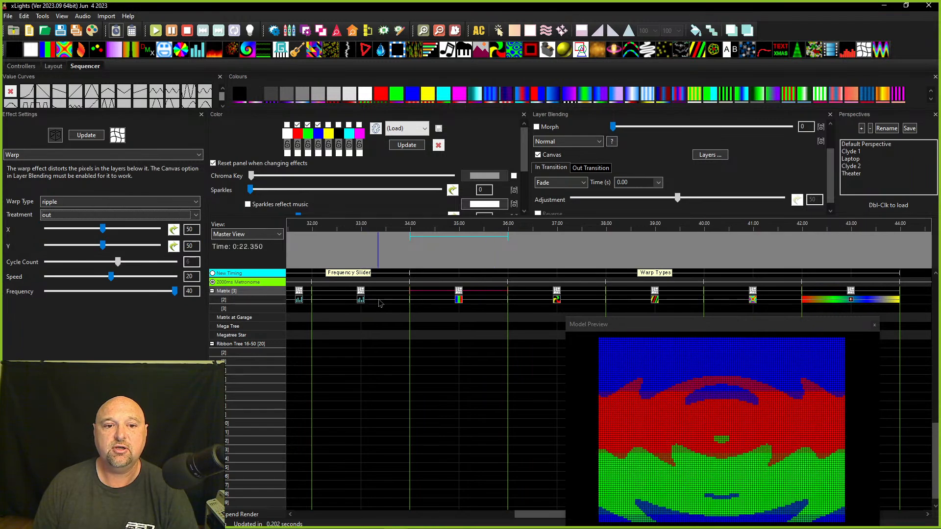
# Shorten the ripple Warp effect to start at about 35.5 seconds and set its Frequency to 8.
pyautogui.moveTo(419, 292); pyautogui.dragTo(484, 313)
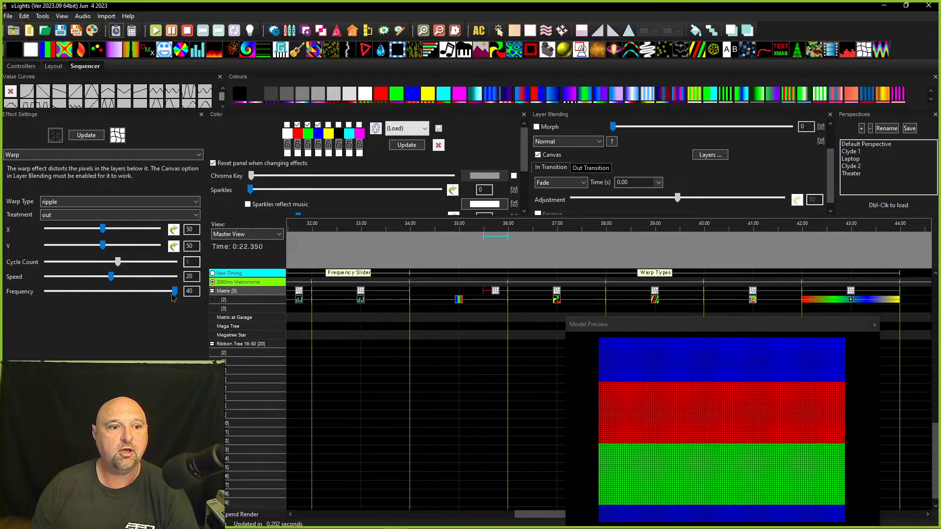
pyautogui.moveTo(175, 292); pyautogui.dragTo(164, 294)
pyautogui.moveTo(97, 295); pyautogui.dragTo(85, 297)
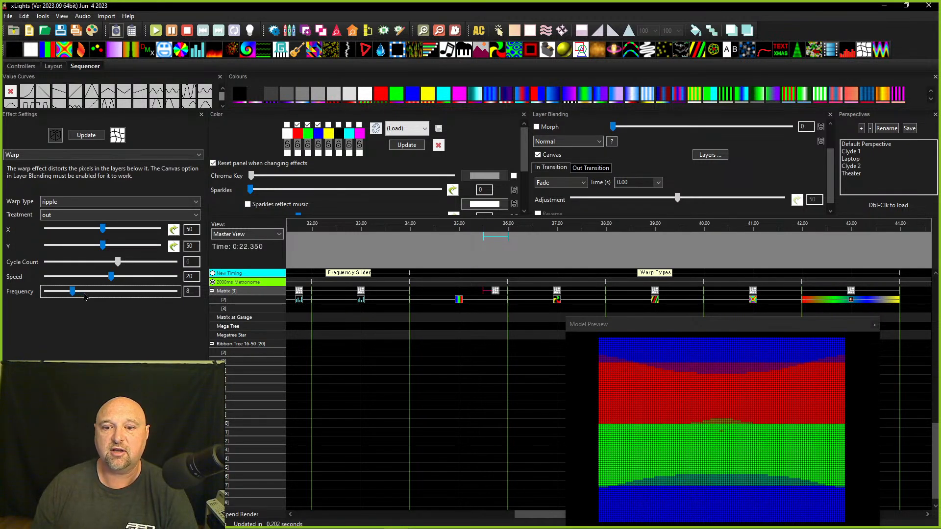
# Give the Bars effect beneath the ripple warp a Fade out transition of 0.50 seconds.
pyautogui.click(416, 298)
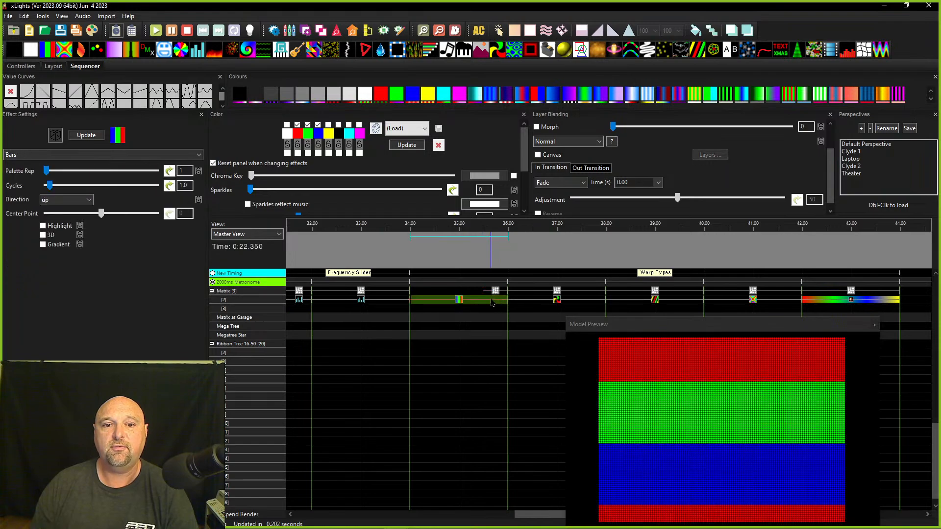
pyautogui.doubleClick(639, 178)
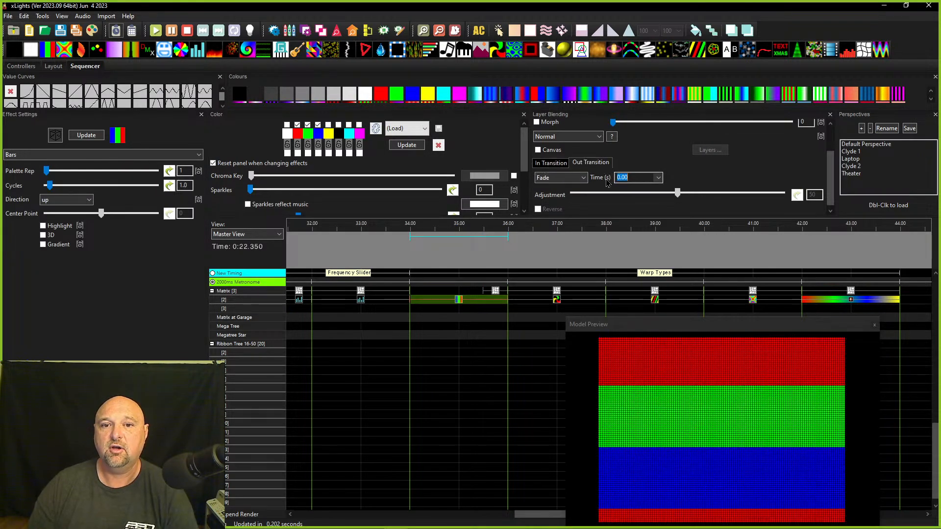
pyautogui.click(658, 177)
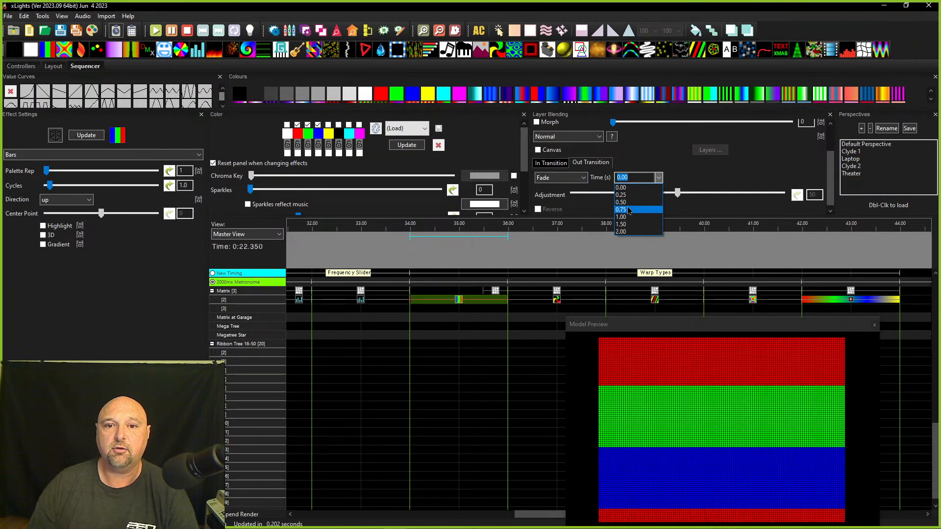
pyautogui.click(626, 202)
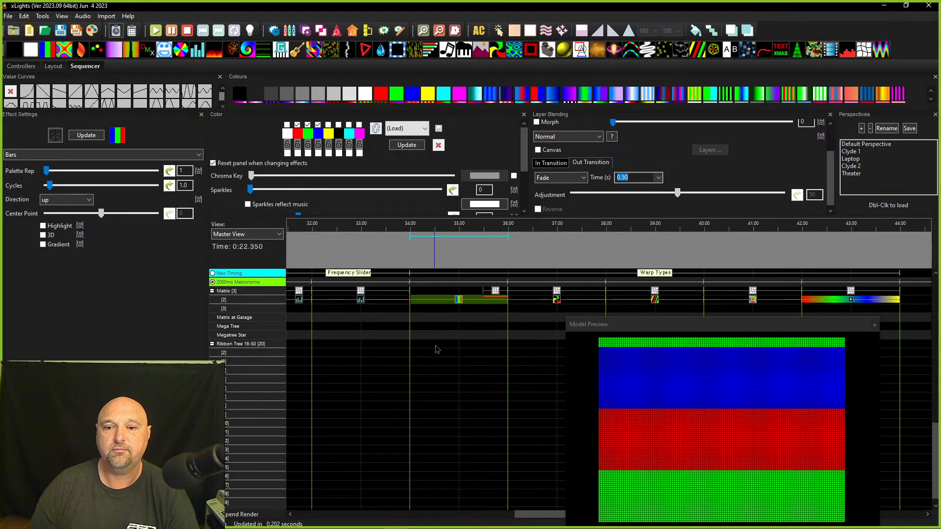
# Extend the start of the ripple Warp effect back to 34 seconds so it spans the whole Bars effect.
pyautogui.click(458, 304)
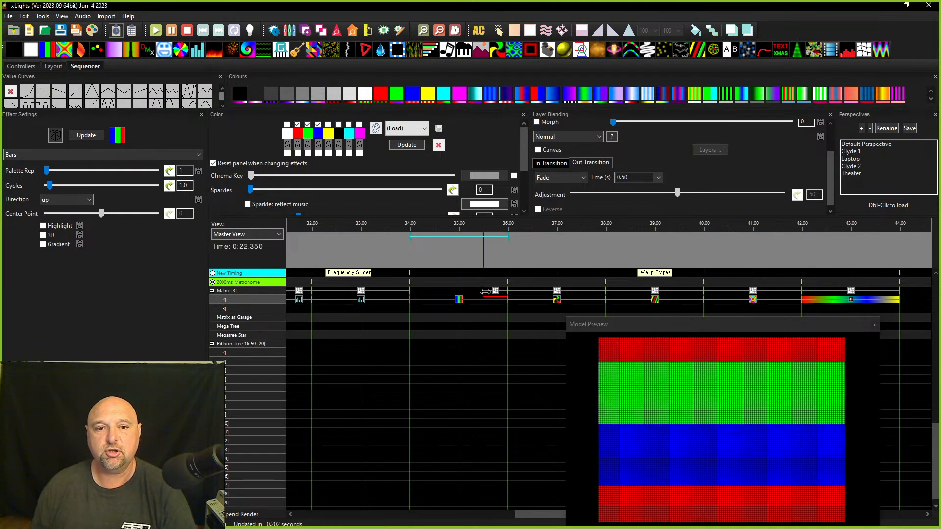
pyautogui.moveTo(485, 293); pyautogui.dragTo(408, 296)
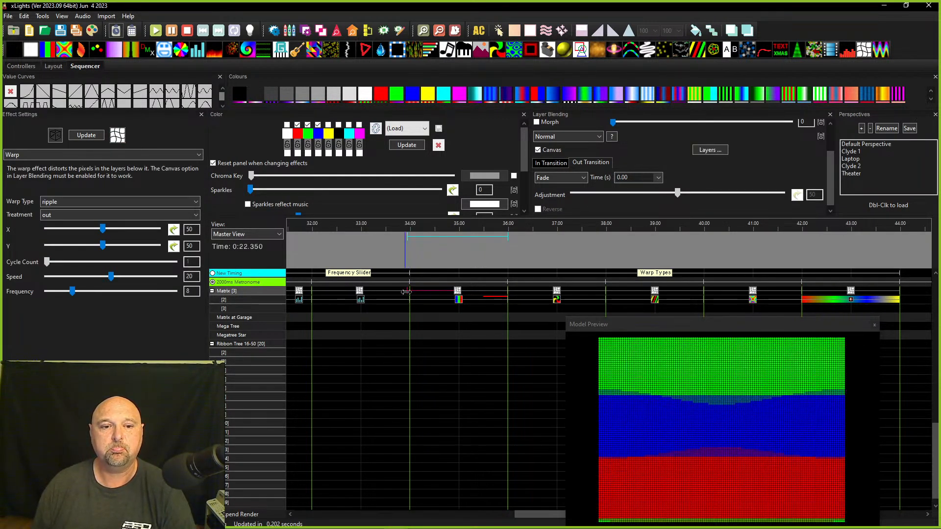
pyautogui.click(405, 295)
pyautogui.click(459, 299)
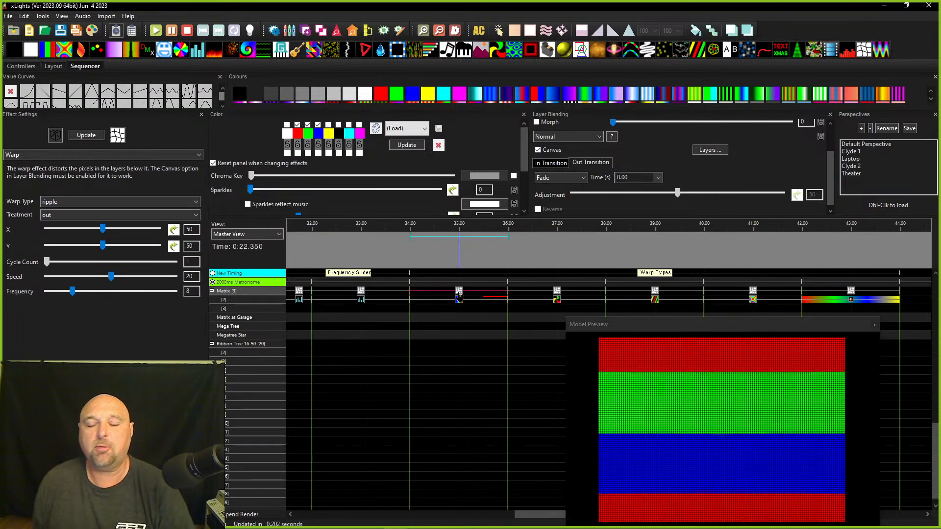
# Reset the out transition time of the Bars effect beneath the warp to 0.00.
pyautogui.click(454, 299)
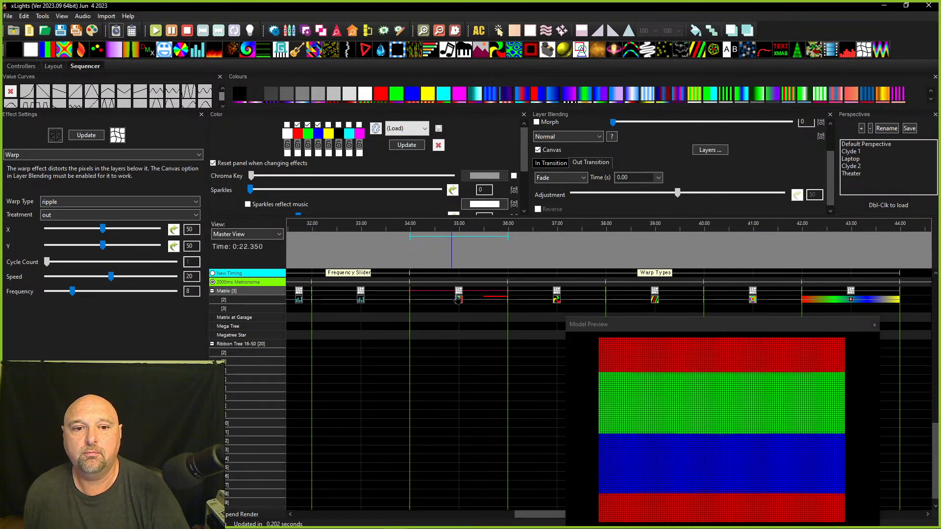
pyautogui.click(658, 177)
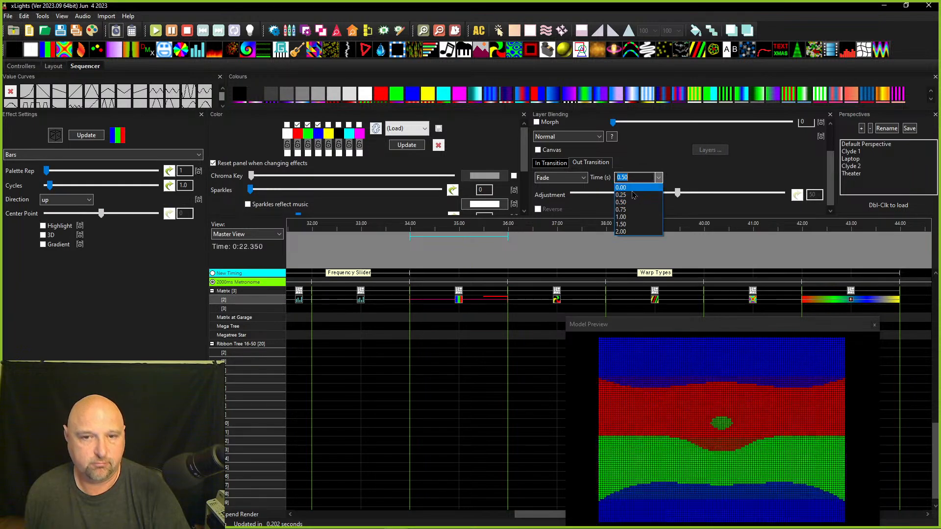
pyautogui.click(632, 186)
# Change the warp type of the effect above the Bars from ripple to single water drop.
pyautogui.click(450, 291)
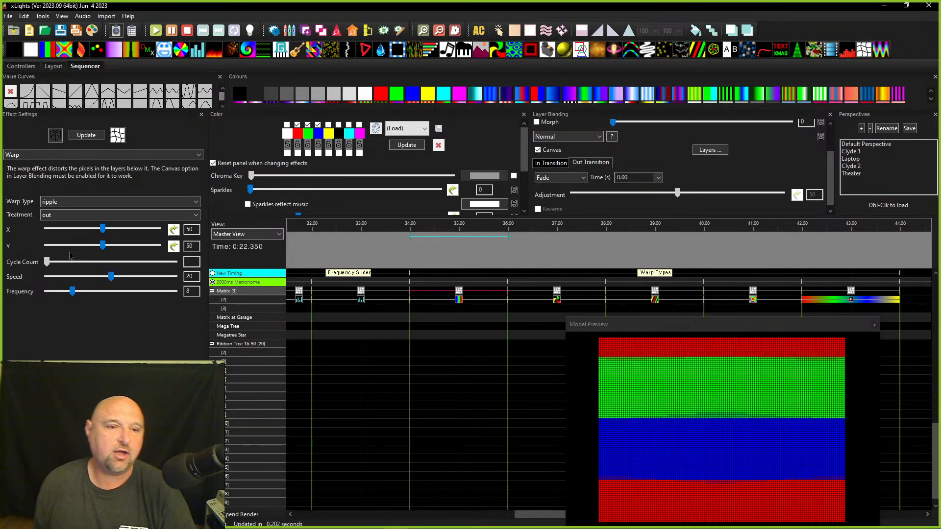
pyautogui.click(72, 203)
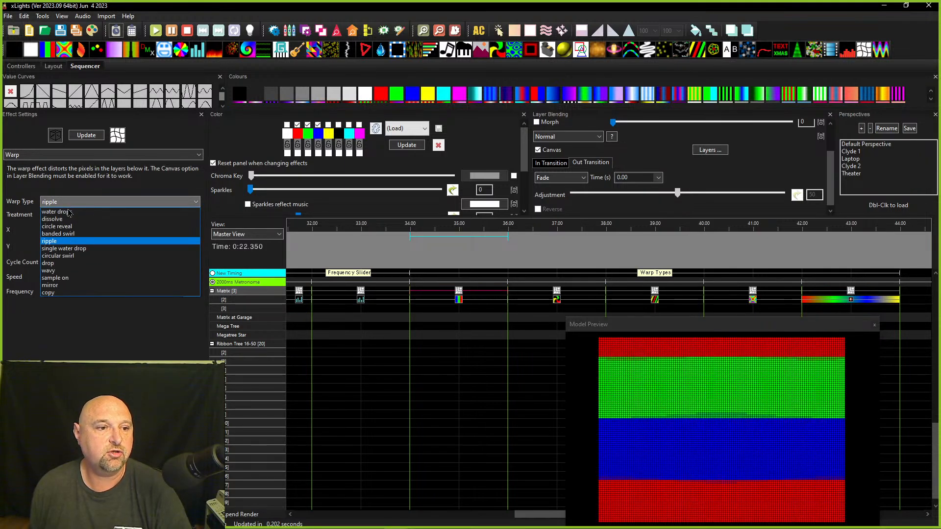
pyautogui.click(61, 250)
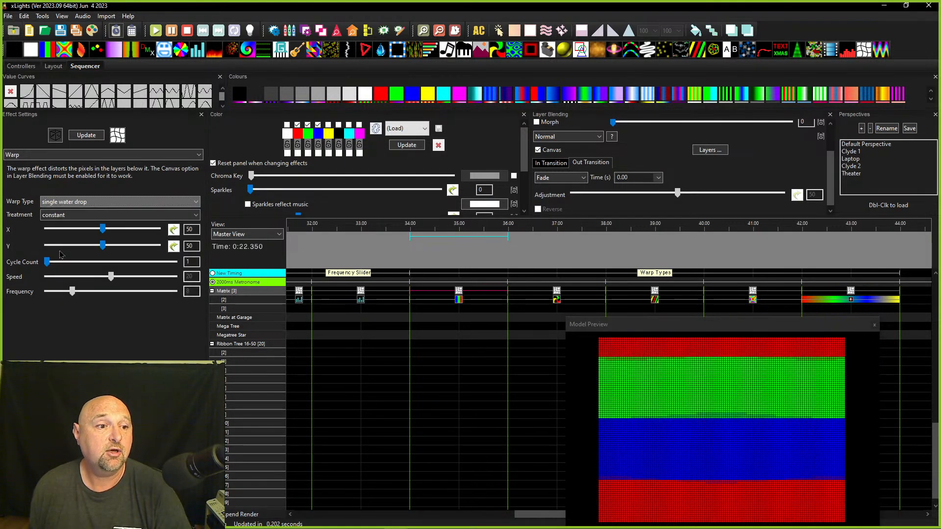
# Review the treatment options of the single water drop warp, leaving it on constant.
pyautogui.click(49, 218)
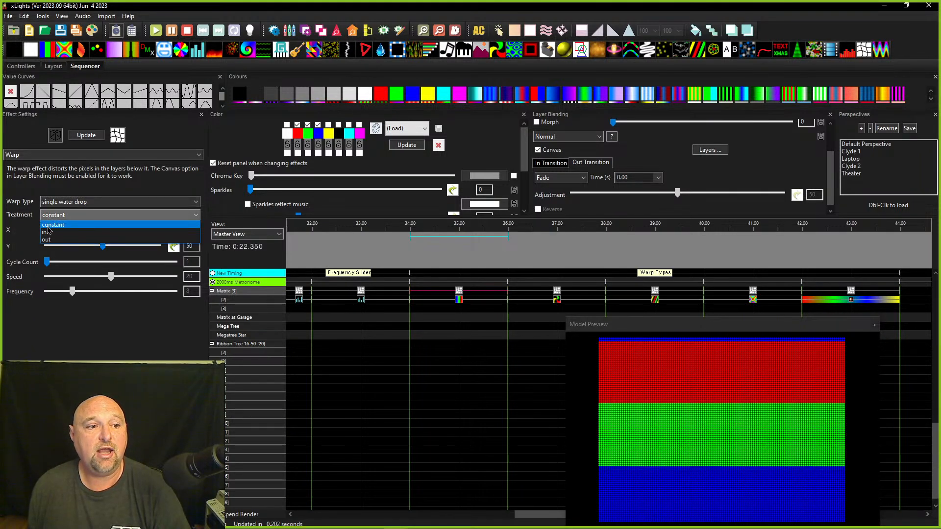
pyautogui.click(50, 221)
pyautogui.click(49, 219)
pyautogui.click(51, 219)
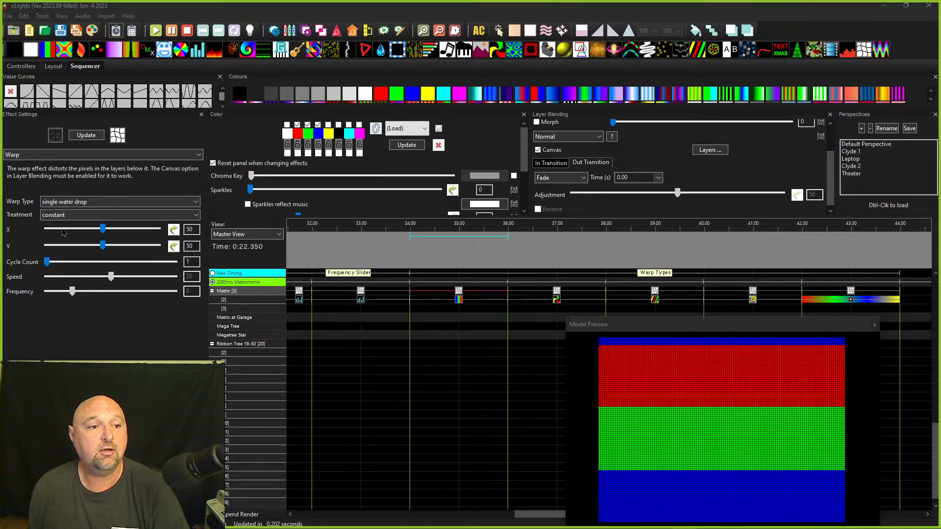
pyautogui.click(66, 214)
pyautogui.click(66, 215)
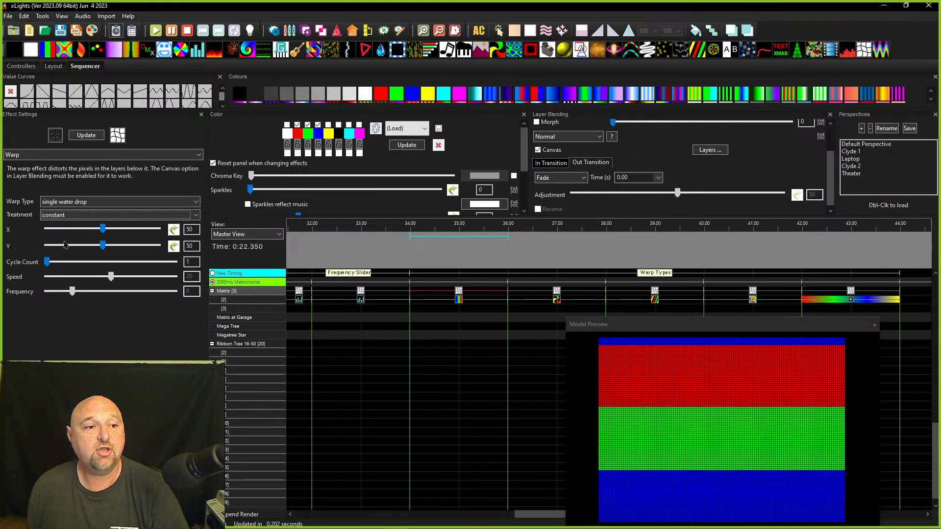
pyautogui.click(53, 214)
pyautogui.click(54, 222)
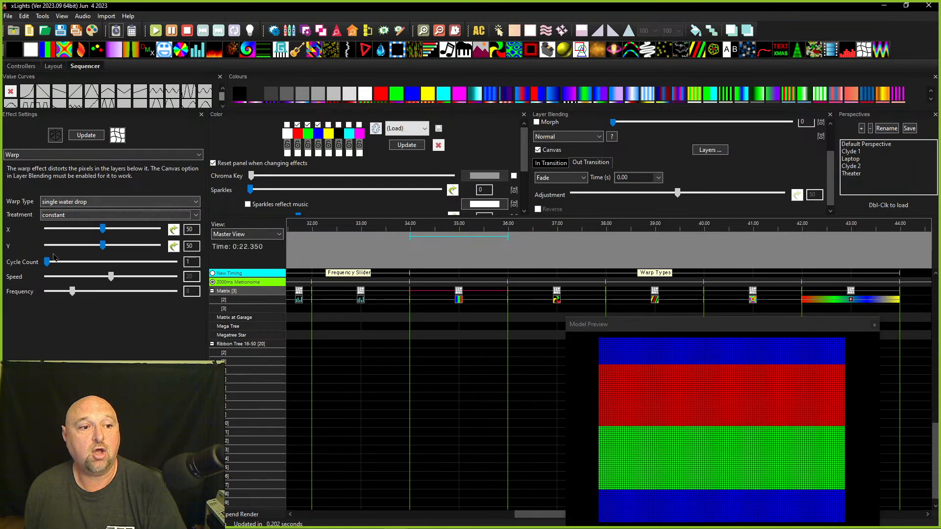
# Set the single water drop's Cycle Count to 5, and turn off the 3D option on the Bars effect beneath it.
pyautogui.moveTo(48, 265); pyautogui.dragTo(108, 272)
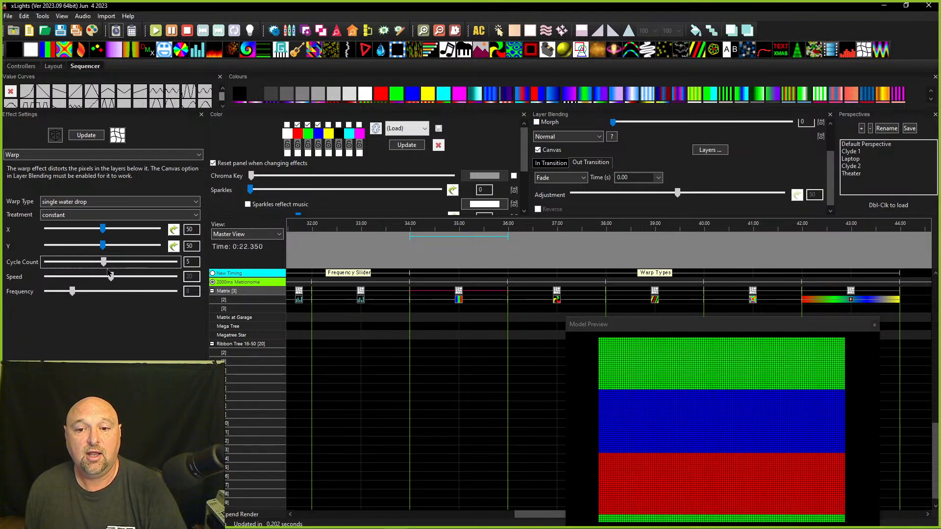
pyautogui.click(457, 300)
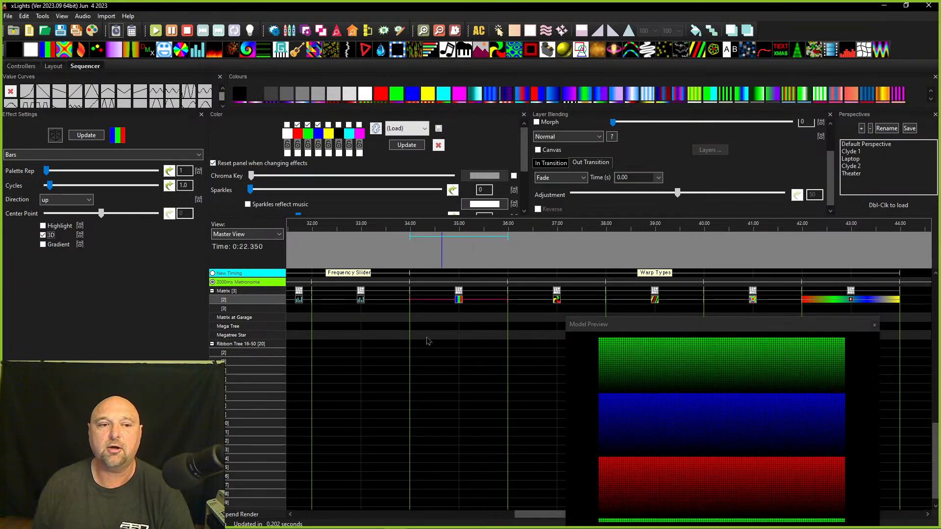
pyautogui.click(44, 235)
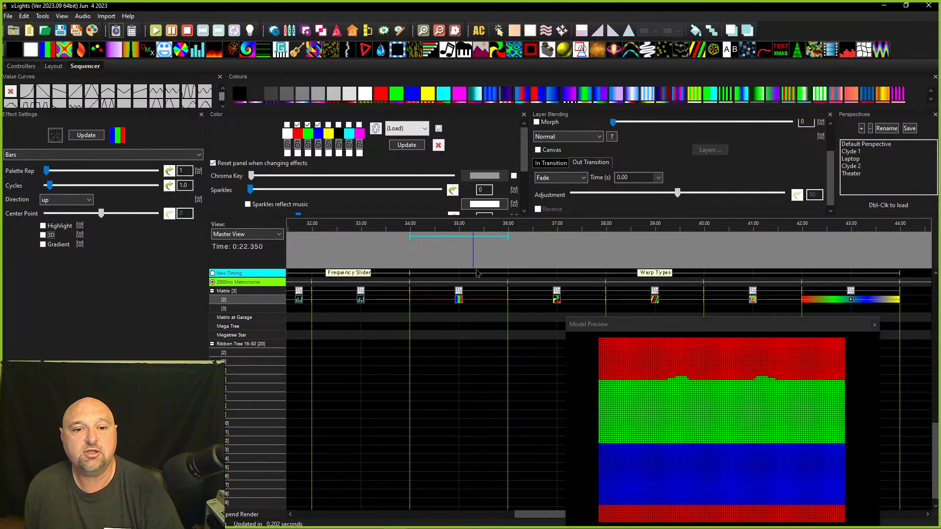
# Change the warp type of the effect above the Bars to circular swirl and set its Cycle Count to 1.
pyautogui.click(459, 292)
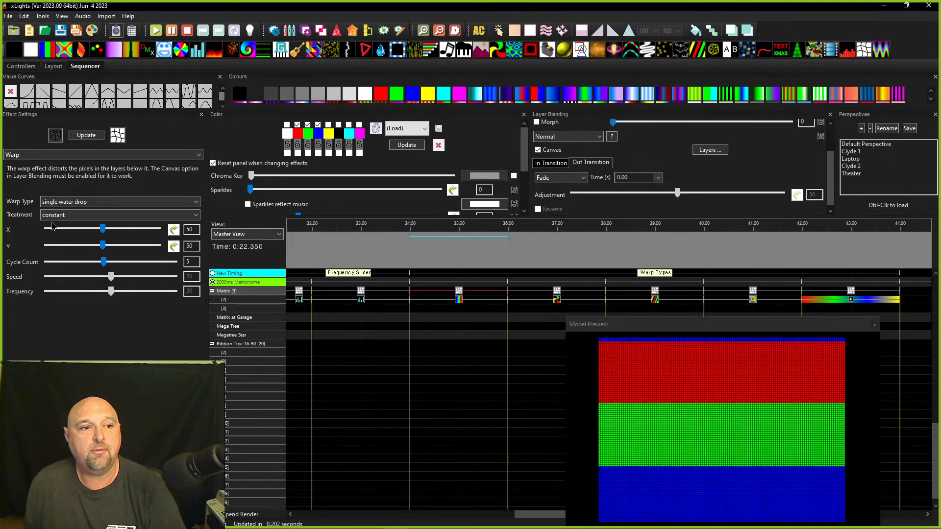
pyautogui.click(58, 206)
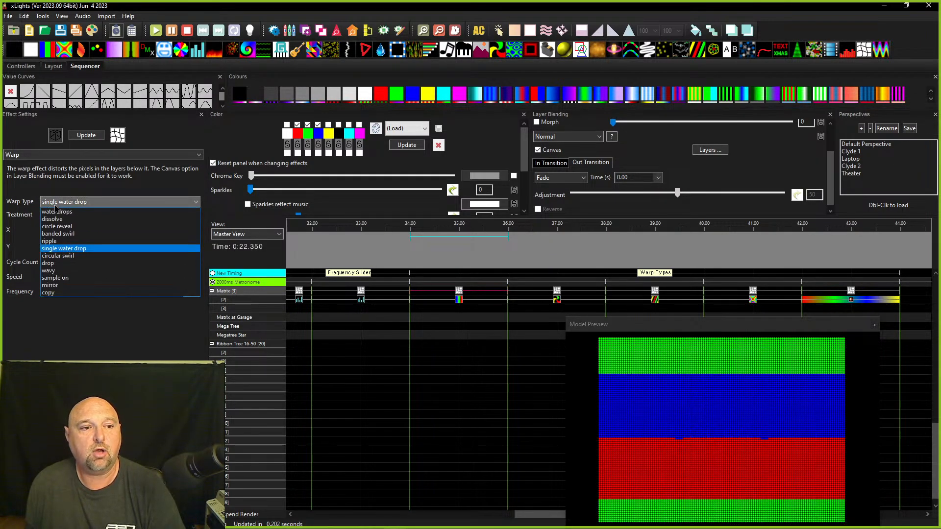
pyautogui.click(46, 257)
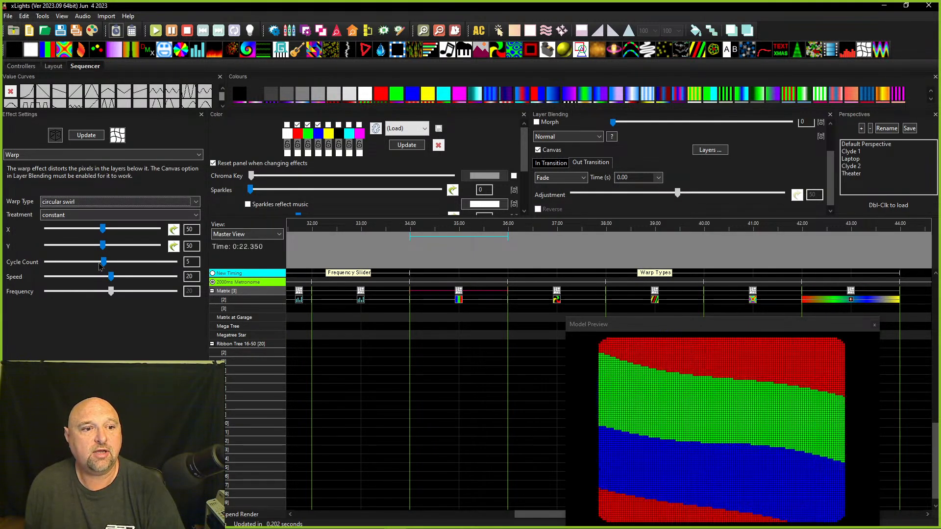
pyautogui.moveTo(101, 263); pyautogui.dragTo(89, 263)
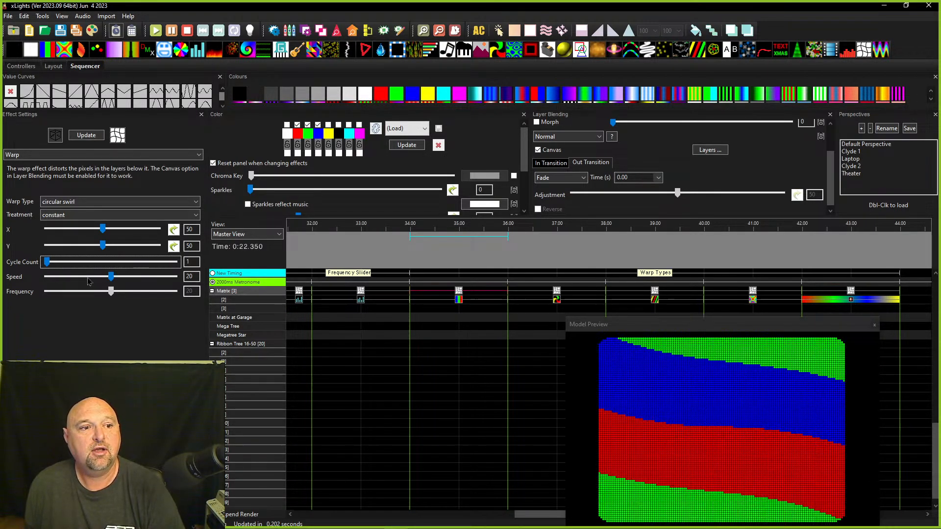
# Set the treatment of the circular swirl warp to "in".
pyautogui.click(500, 293)
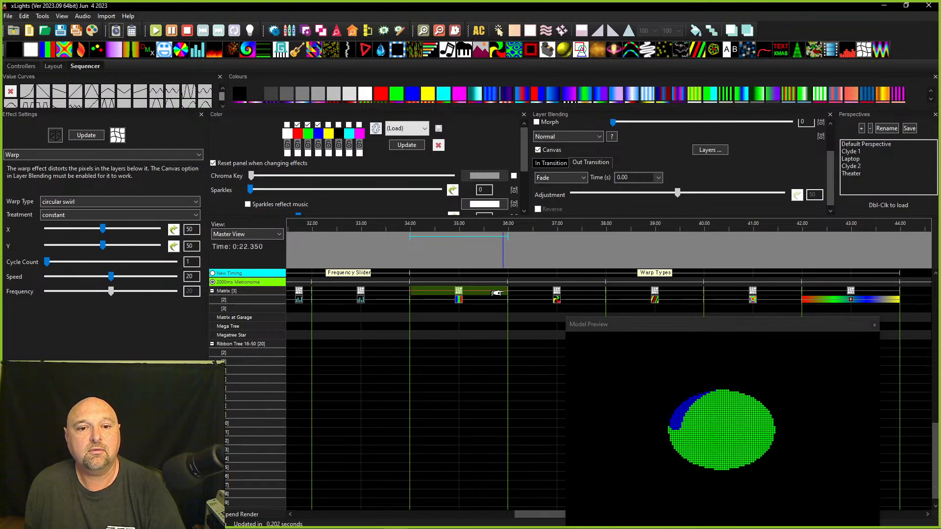
pyautogui.click(120, 215)
pyautogui.click(118, 233)
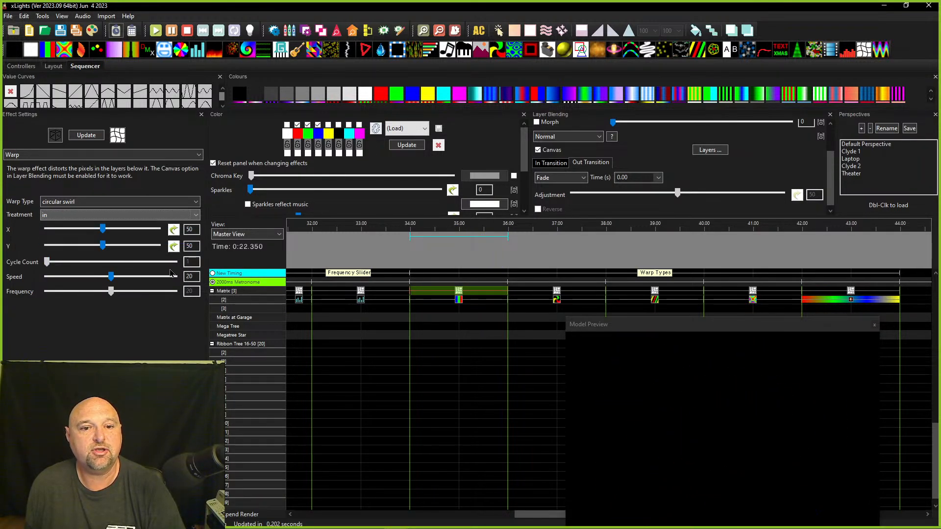
# Try ending the circular swirl effect at about 34.5 and then about 35 seconds, and undo the shortening.
pyautogui.moveTo(498, 294); pyautogui.dragTo(435, 294)
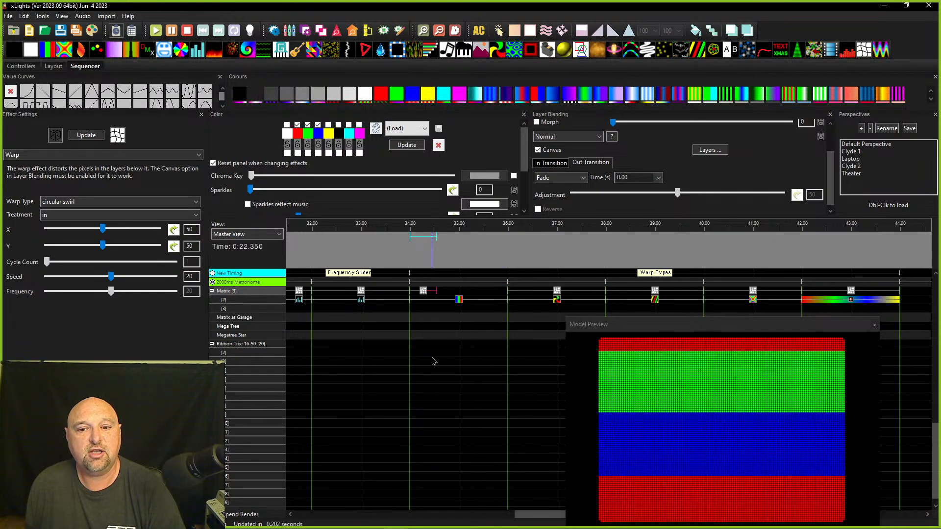
pyautogui.click(458, 300)
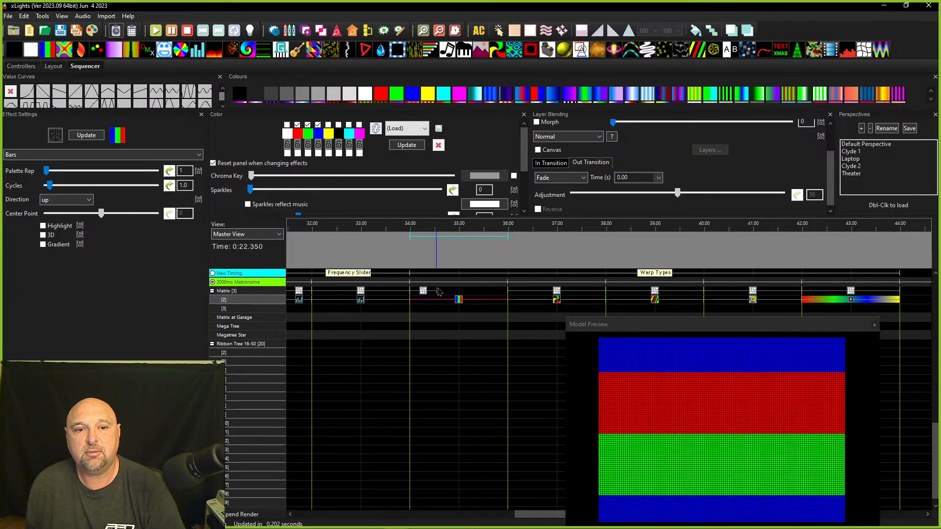
pyautogui.moveTo(435, 292); pyautogui.dragTo(456, 293)
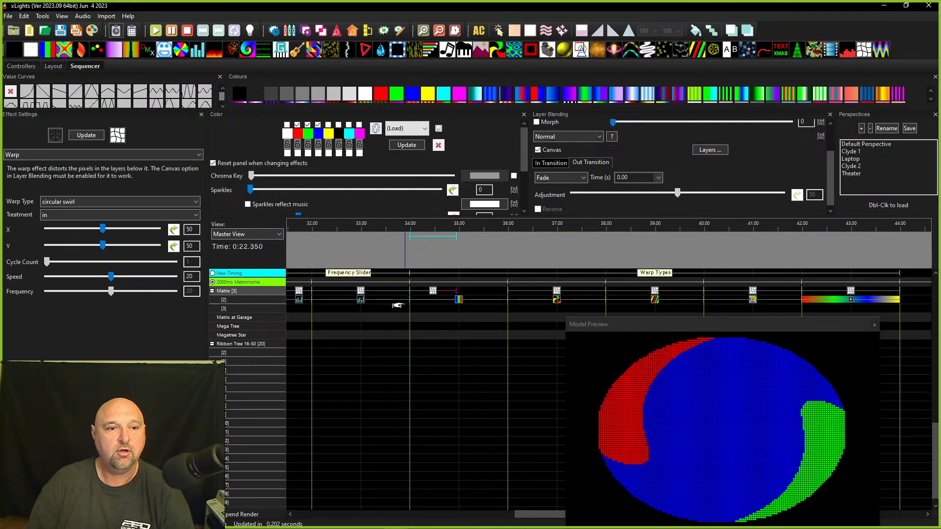
pyautogui.hotkey('ctrl', 'z')
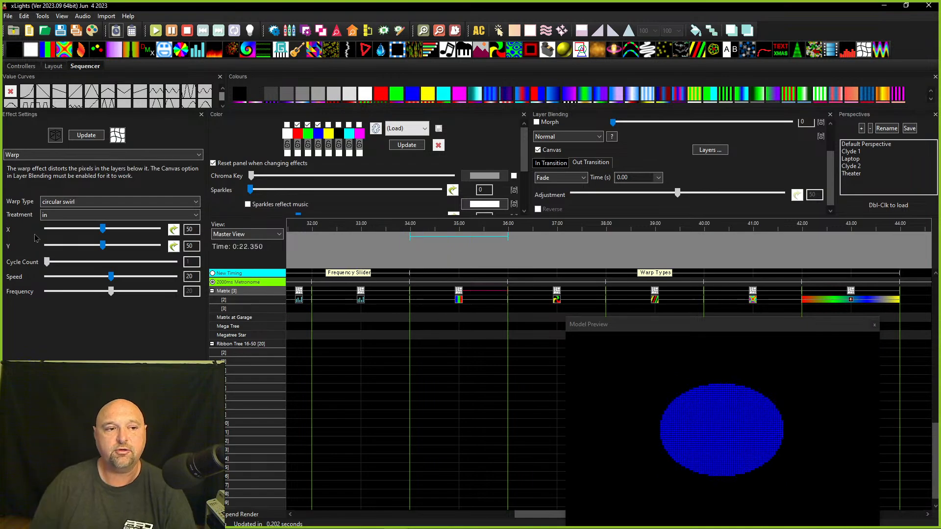
# Set the circular swirl warp's treatment back to constant, and change its warp type to drop.
pyautogui.click(53, 221)
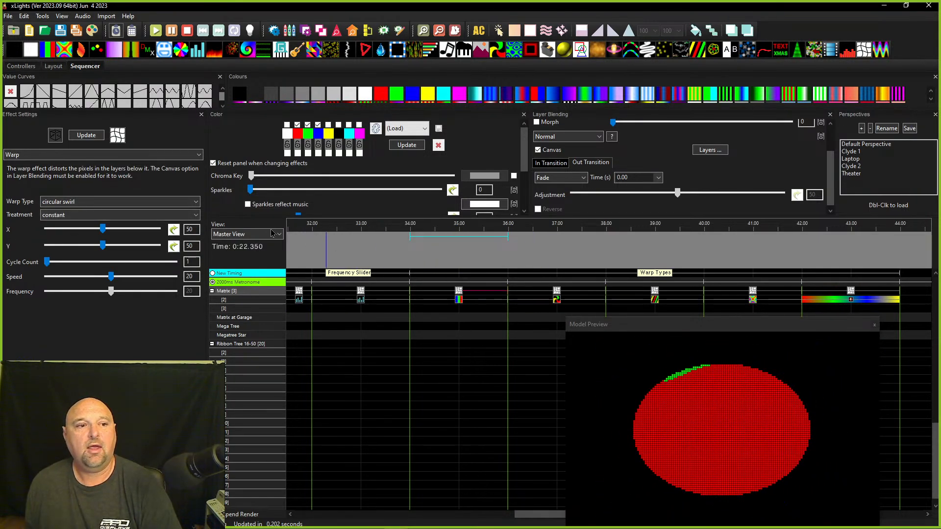
pyautogui.click(108, 203)
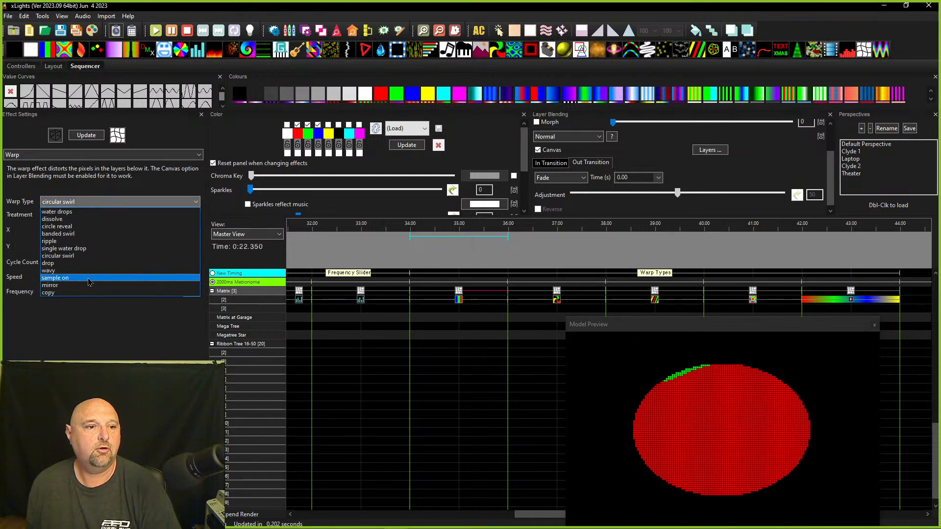
pyautogui.click(79, 264)
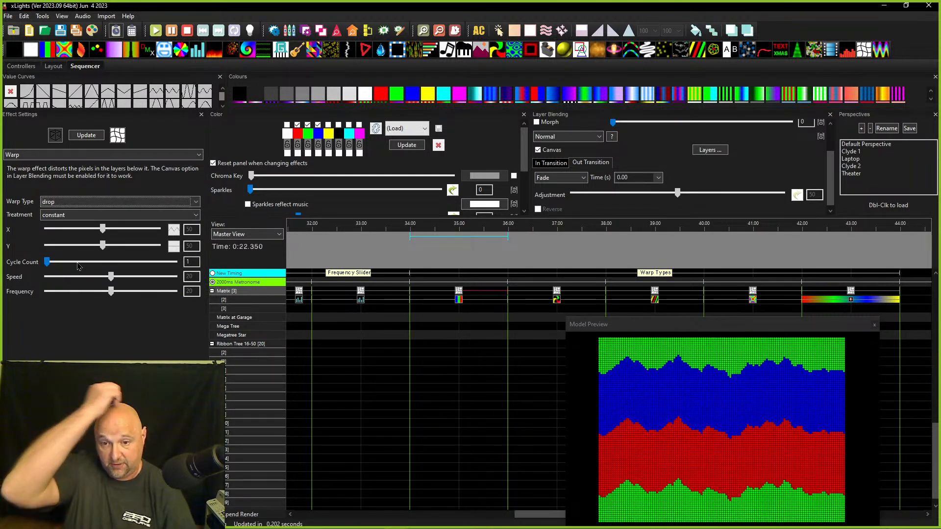
# Try the drop warp with treatment "in", set it to "out", and move the effect's start to about 35.5 seconds.
pyautogui.click(55, 215)
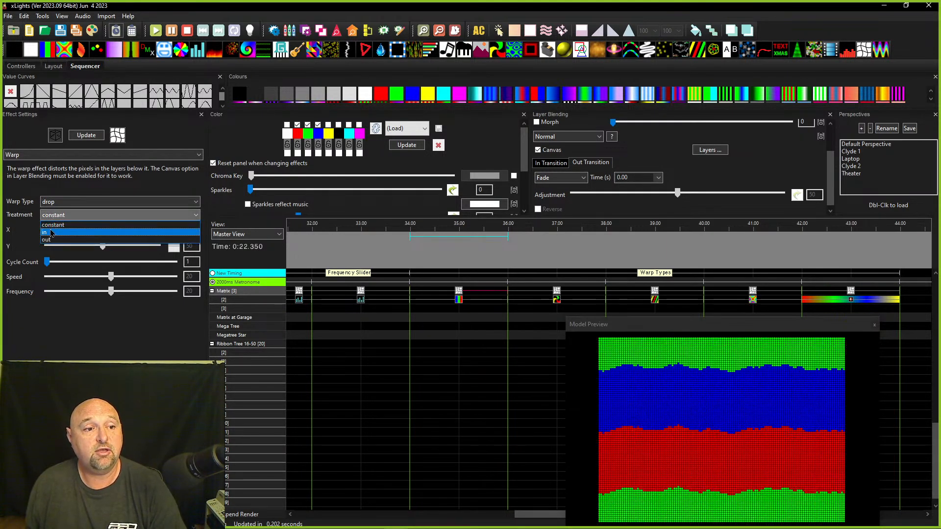
pyautogui.click(51, 233)
pyautogui.click(52, 218)
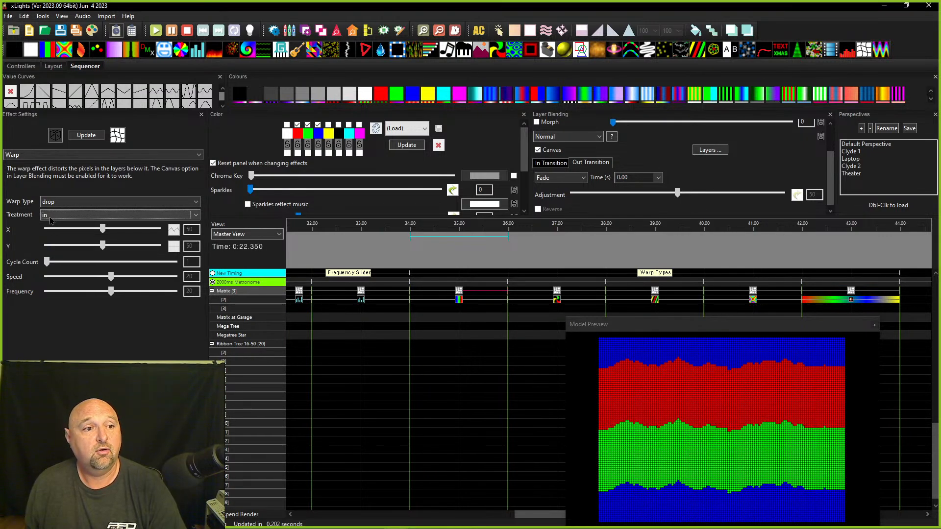
pyautogui.click(52, 244)
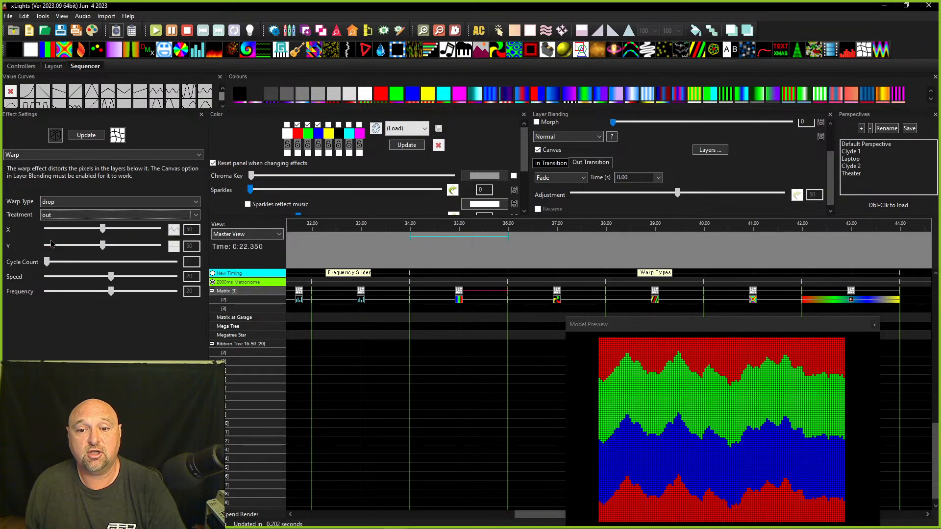
pyautogui.moveTo(420, 288); pyautogui.dragTo(492, 289)
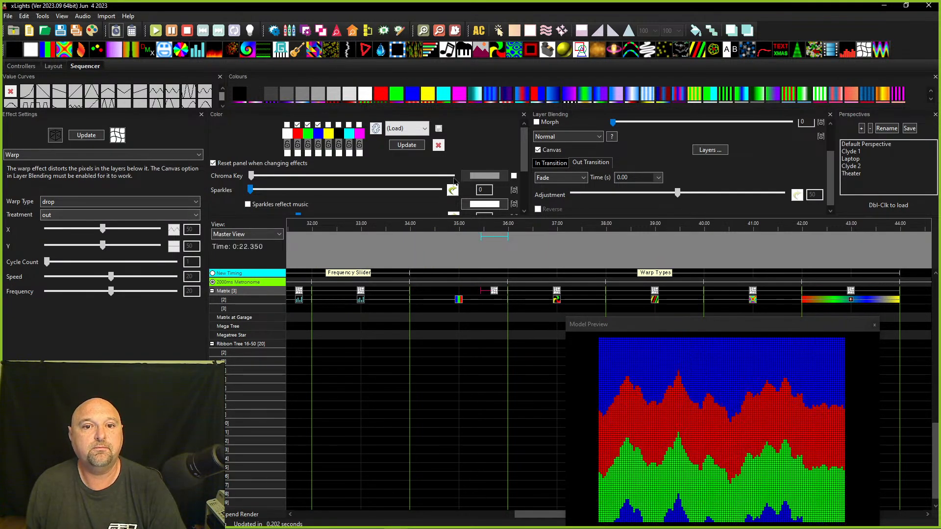
# Add an Off effect on the matrix's third layer beneath the Bars effect, from 34 to 36 seconds.
pyautogui.click(459, 300)
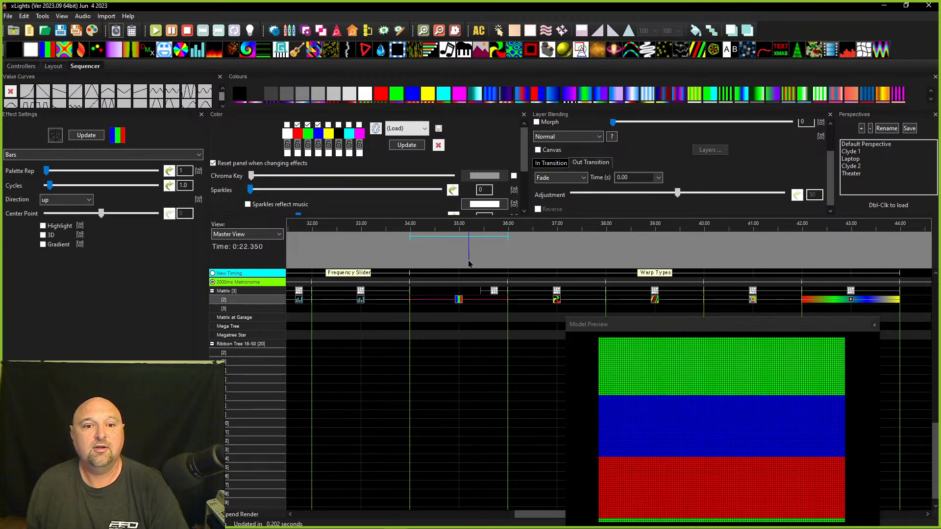
pyautogui.click(456, 310)
pyautogui.hotkey('shift', 'o')
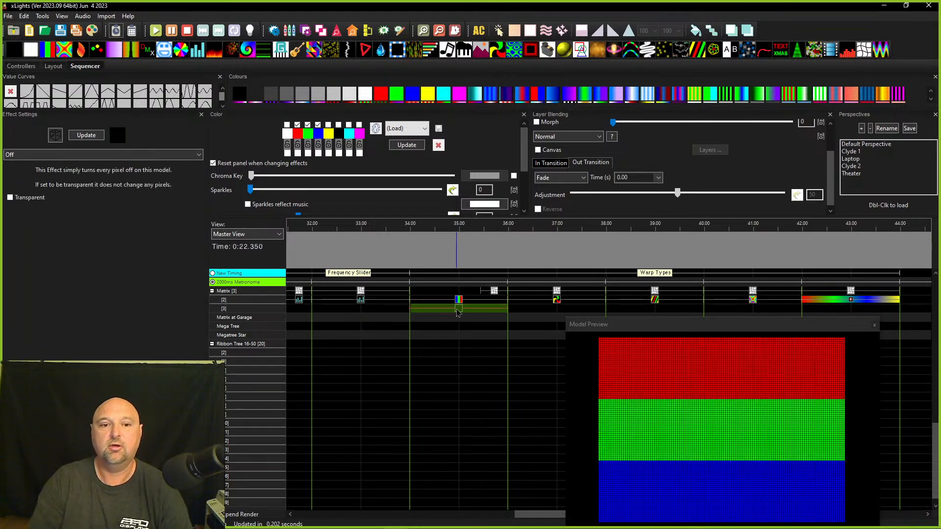
pyautogui.click(457, 310)
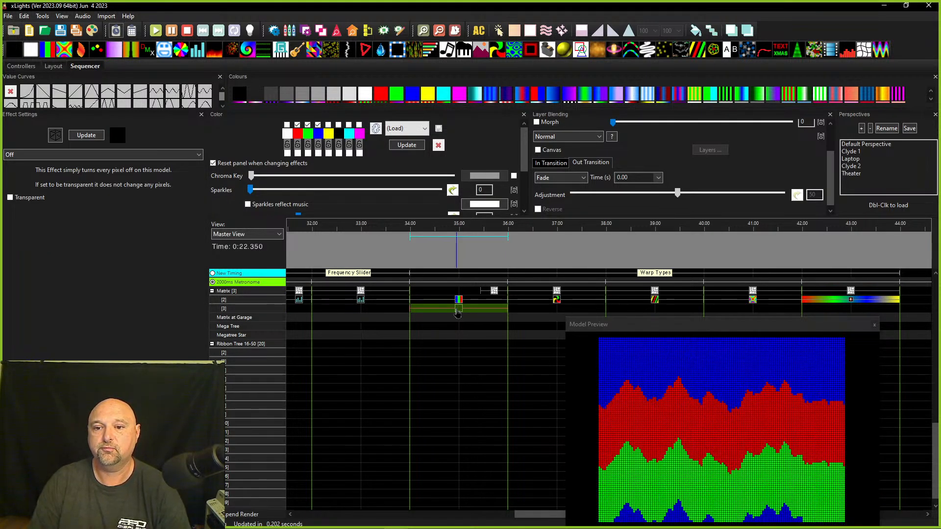
pyautogui.click(457, 310)
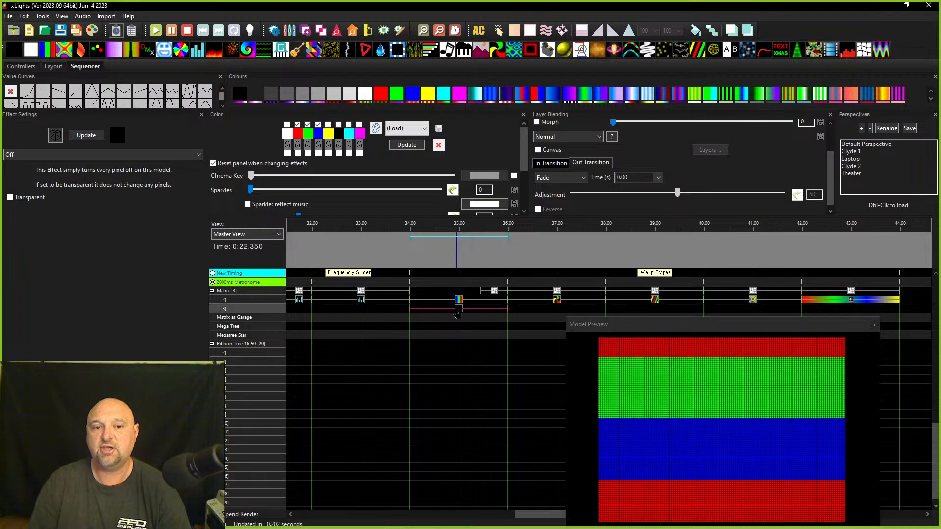
# Try a 0.25-second fade out transition on the Bars effect, and reset its time to 0.
pyautogui.click(459, 300)
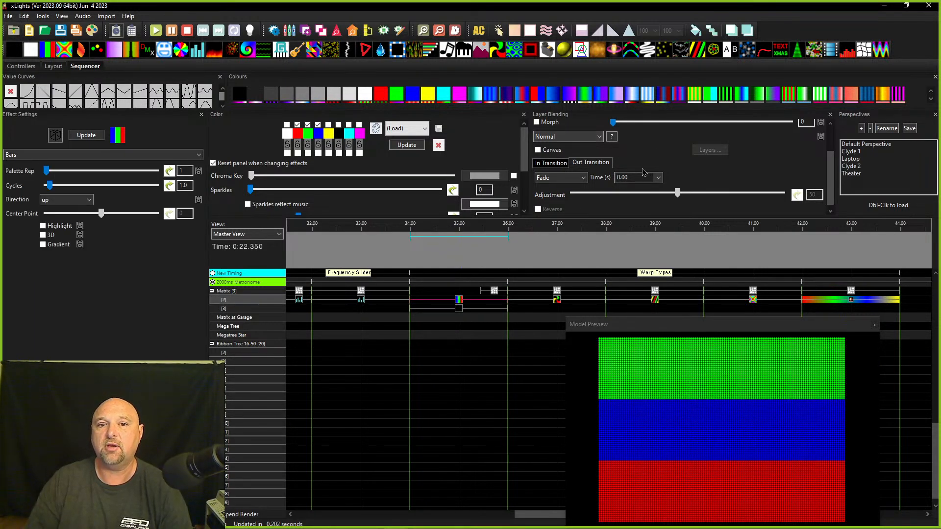
pyautogui.click(658, 178)
pyautogui.click(620, 194)
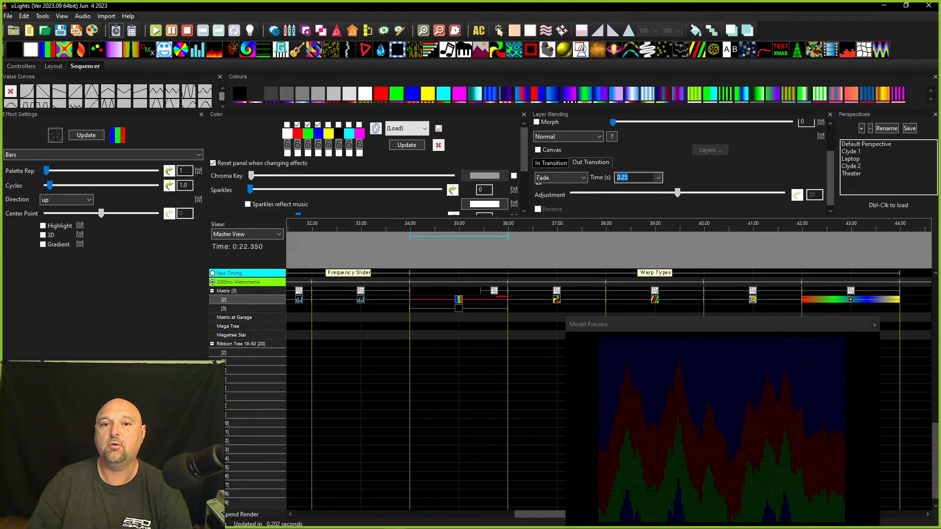
pyautogui.write('0')
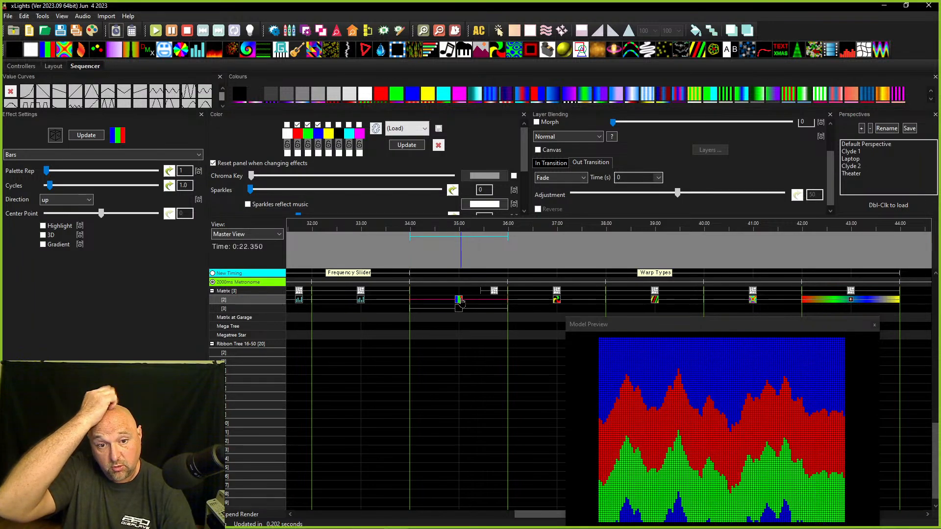
# Stretch the warp back to start at 34 seconds, and change it to the wavy type with Speed 29.
pyautogui.click(483, 291)
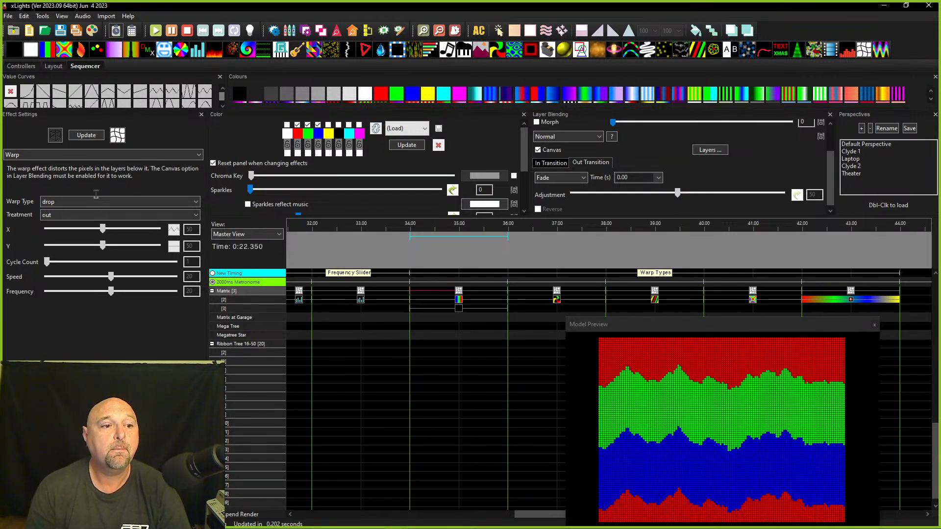
pyautogui.click(83, 202)
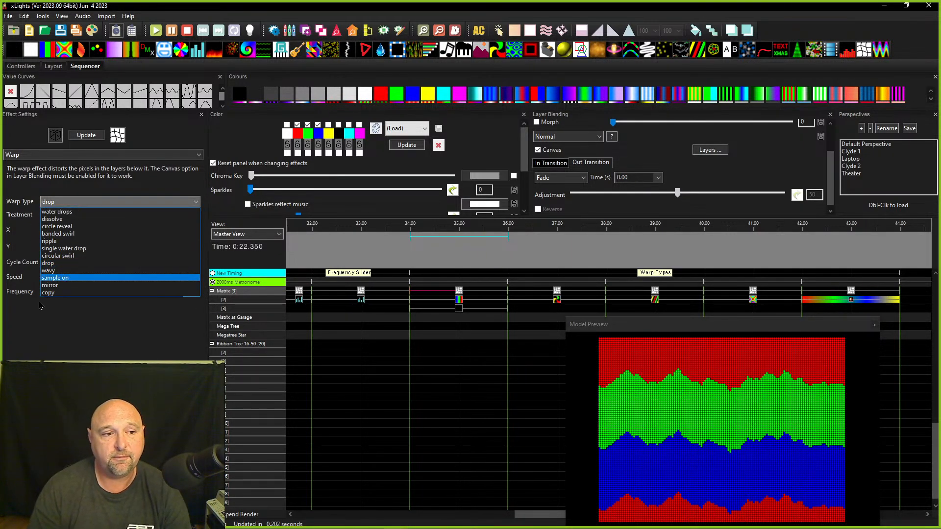
pyautogui.click(58, 270)
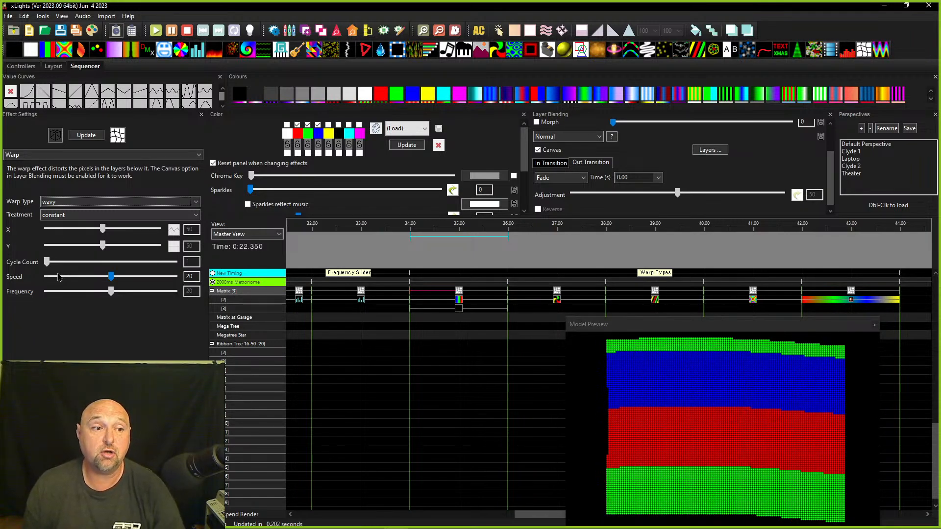
pyautogui.moveTo(111, 278); pyautogui.dragTo(188, 308)
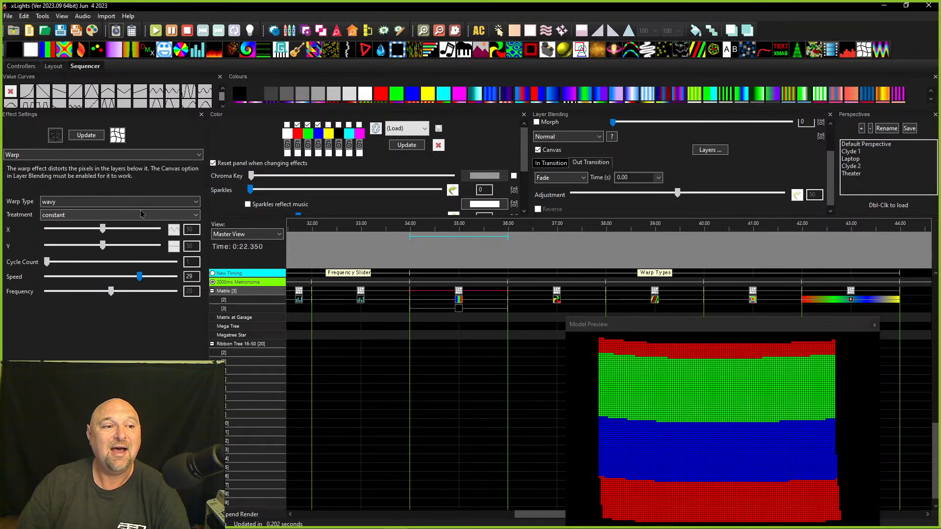
# Change the warp type to "sample on" and set its X value to 0.
pyautogui.click(56, 203)
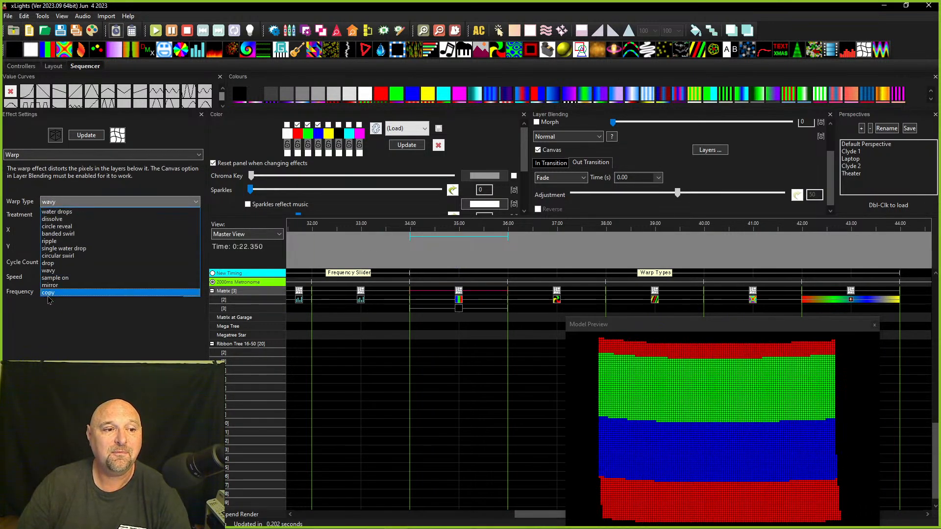
pyautogui.click(44, 280)
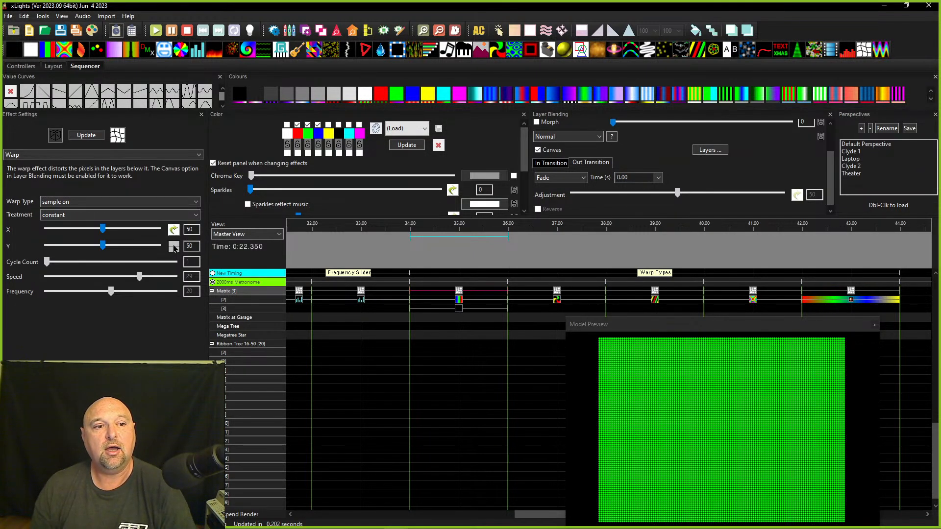
pyautogui.moveTo(104, 229); pyautogui.dragTo(11, 230)
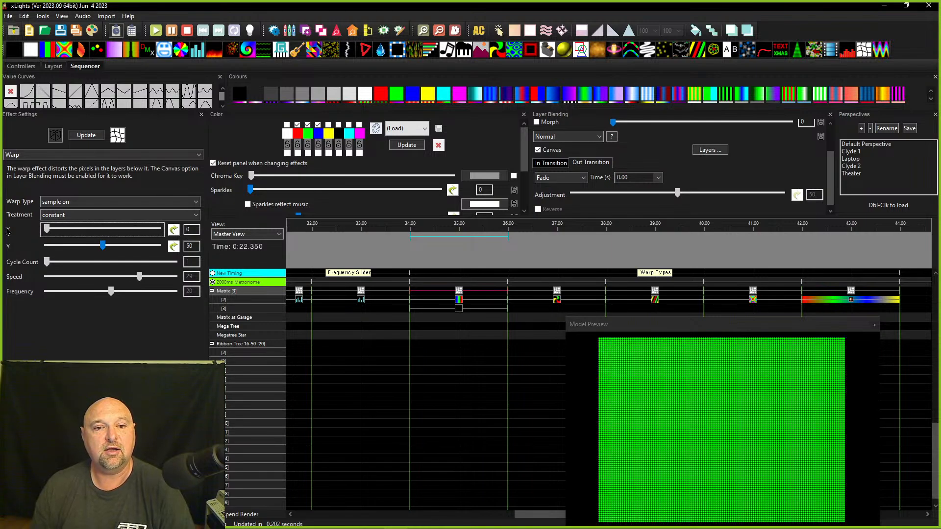
# Set the Cycles of the Bars effect beneath the warp to 0.
pyautogui.click(460, 301)
pyautogui.doubleClick(190, 185)
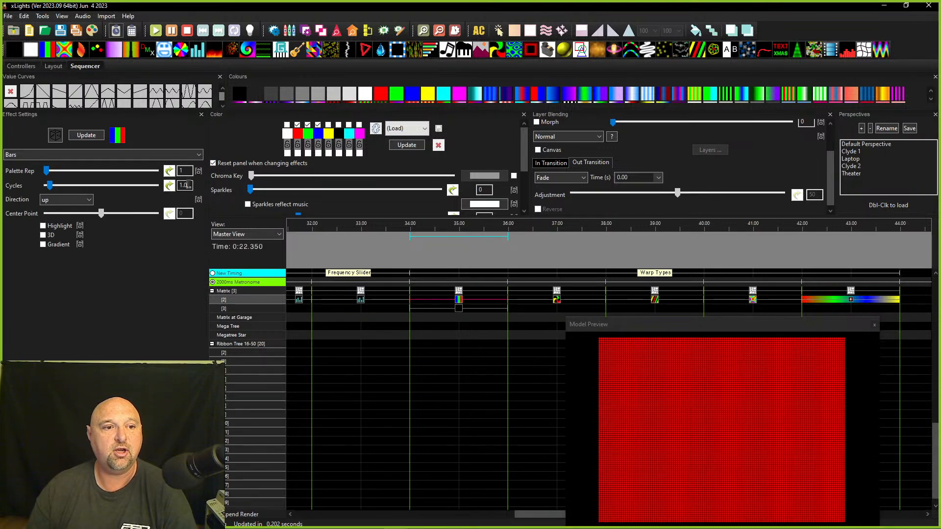
pyautogui.write('0')
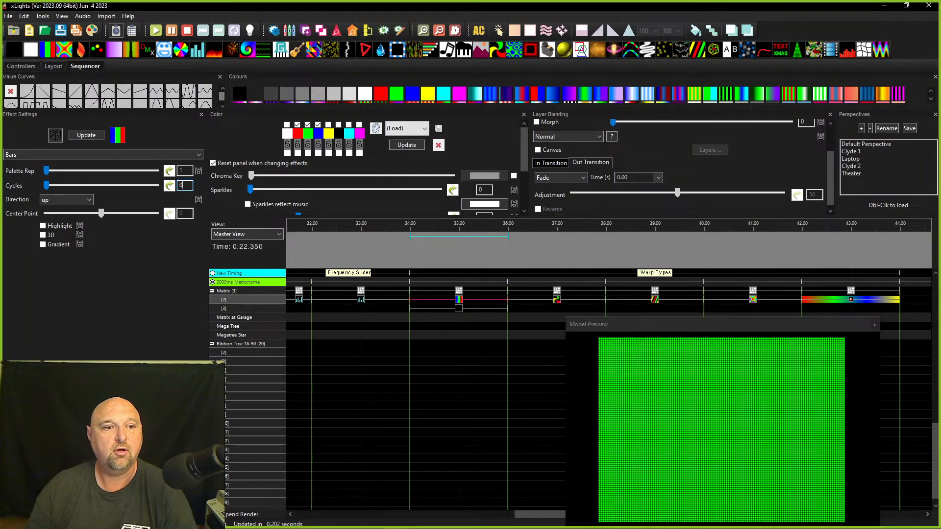
# Try different X positions and a Y of 19 on the "sample on" warp, and set both X and Y to 52.
pyautogui.click(463, 293)
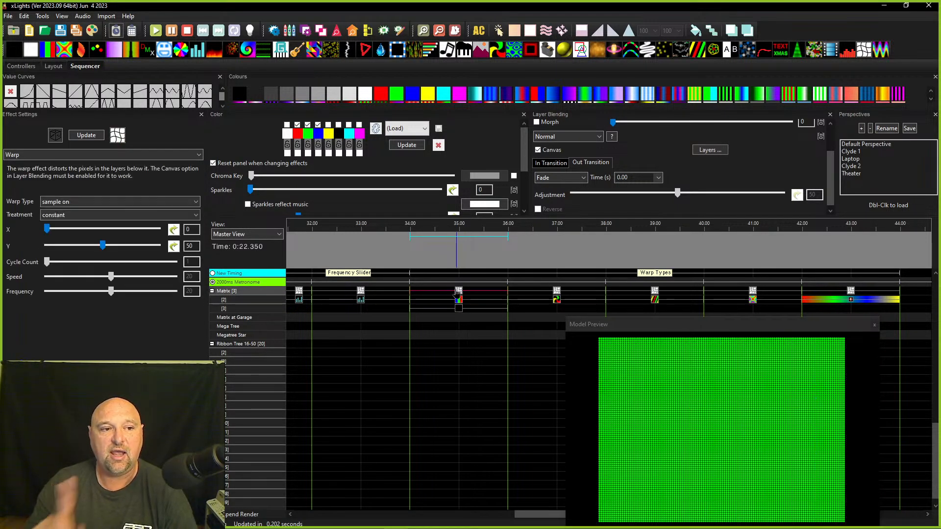
pyautogui.click(48, 230)
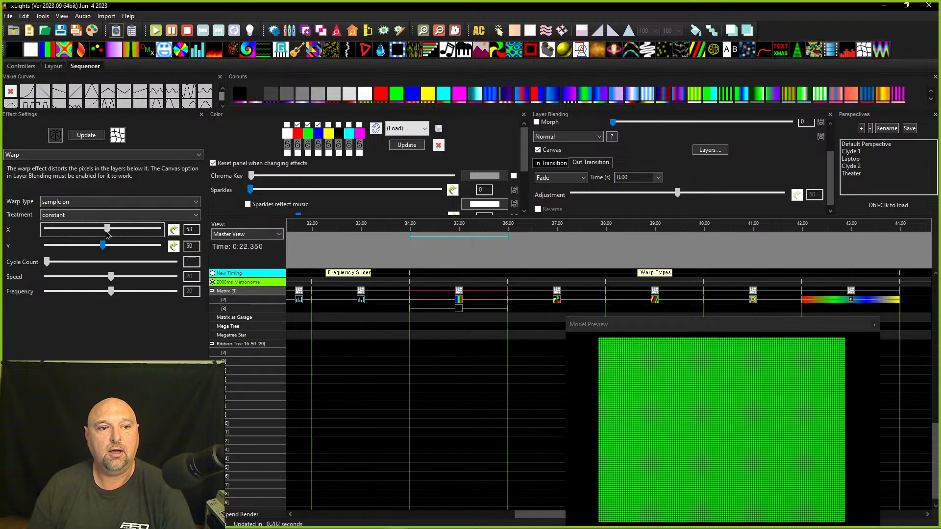
pyautogui.moveTo(107, 234); pyautogui.dragTo(159, 236)
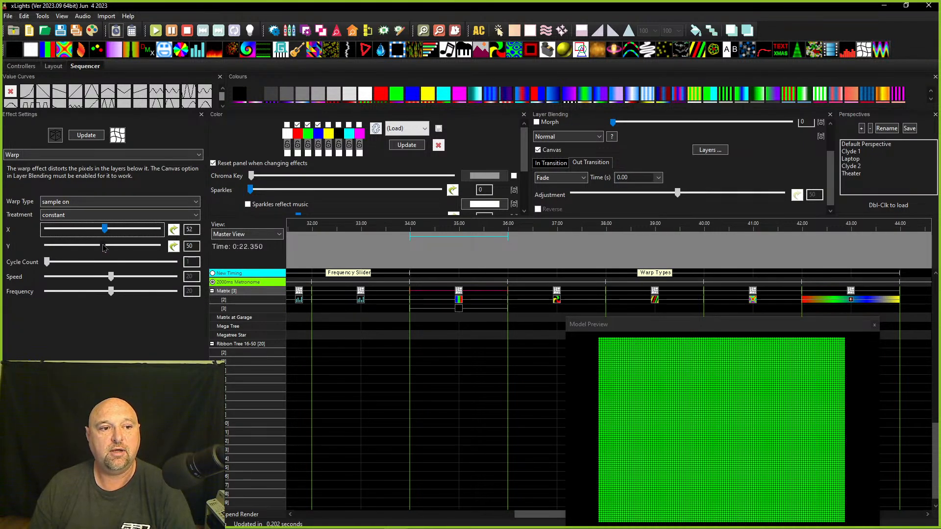
pyautogui.moveTo(102, 246); pyautogui.dragTo(70, 248)
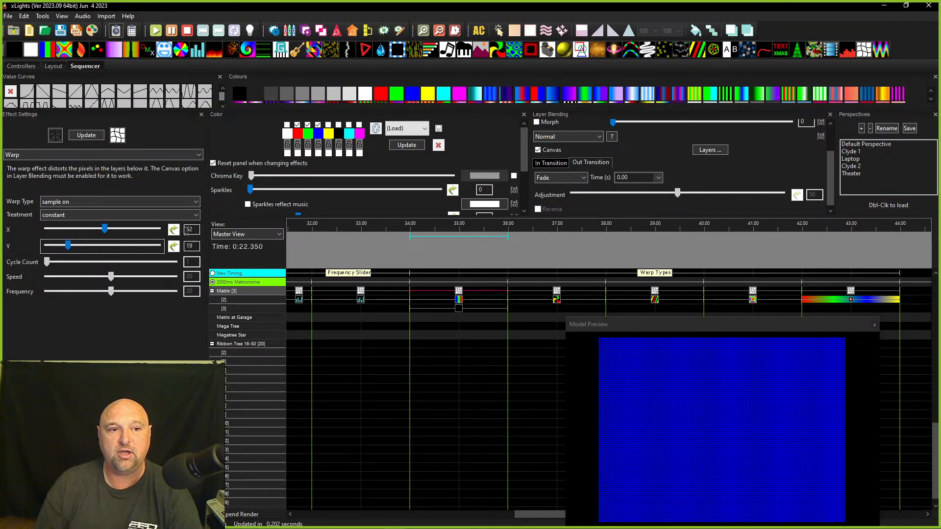
pyautogui.moveTo(69, 248); pyautogui.dragTo(102, 250)
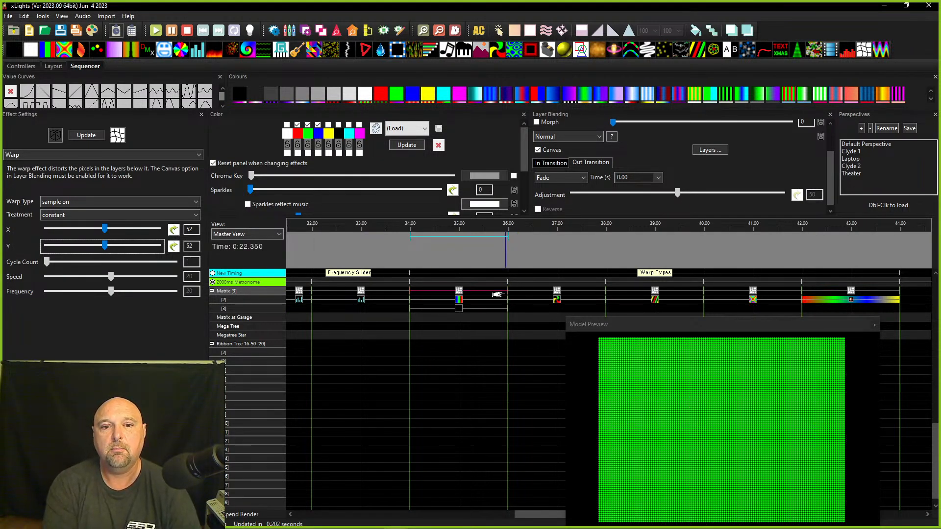
# Shorten the "sample on" warp to end at about 34.4 seconds, copy it, and align its start with 34 seconds.
pyautogui.moveTo(496, 292); pyautogui.dragTo(427, 293)
pyautogui.rightClick(421, 290)
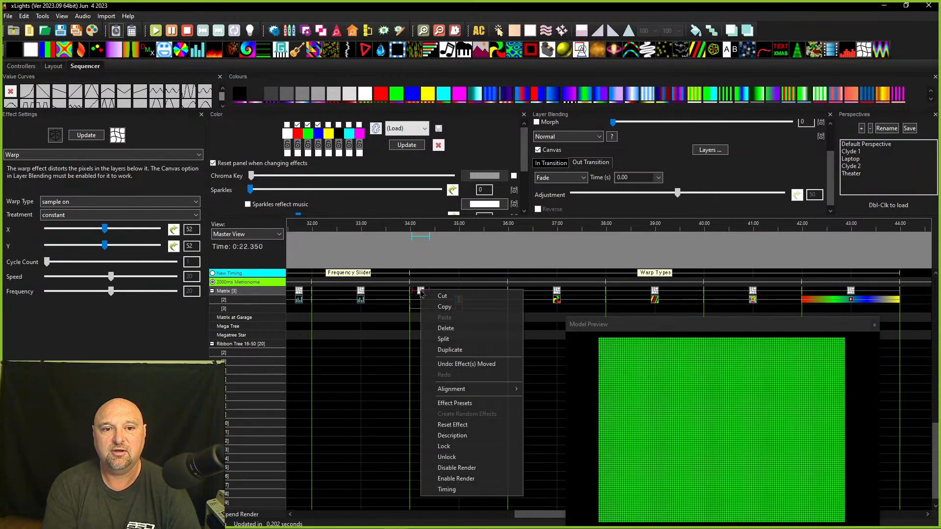
pyautogui.click(425, 304)
pyautogui.moveTo(422, 292); pyautogui.dragTo(415, 292)
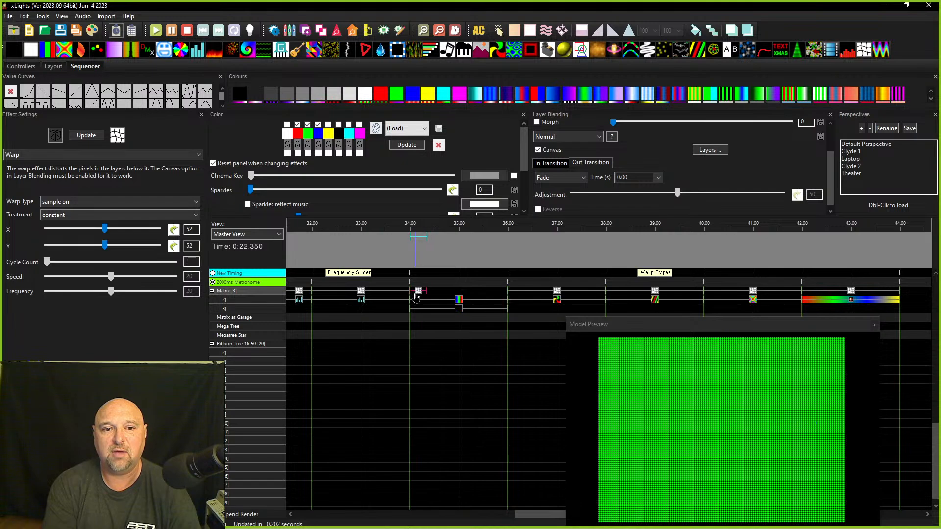
# Paste a copy of the short warp directly after the first one and set its Y to 78.
pyautogui.rightClick(433, 294)
pyautogui.click(443, 319)
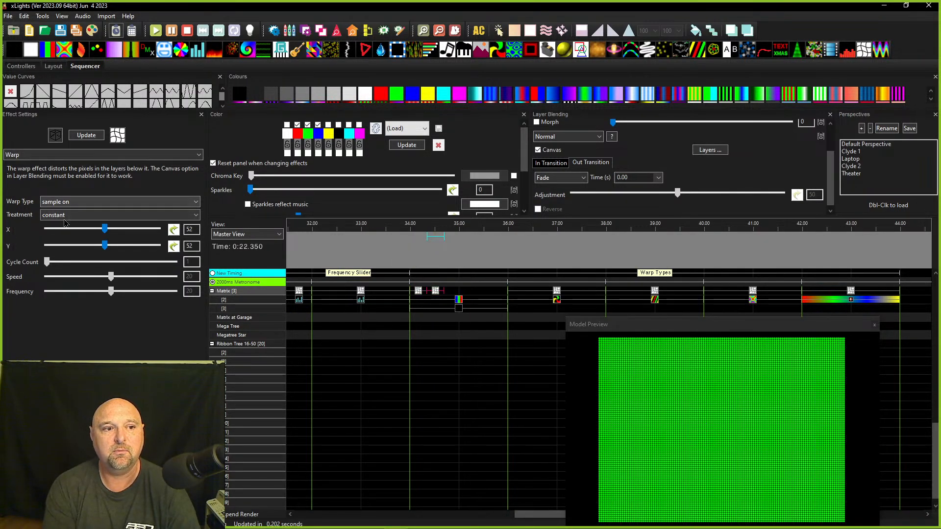
pyautogui.moveTo(108, 249); pyautogui.dragTo(134, 246)
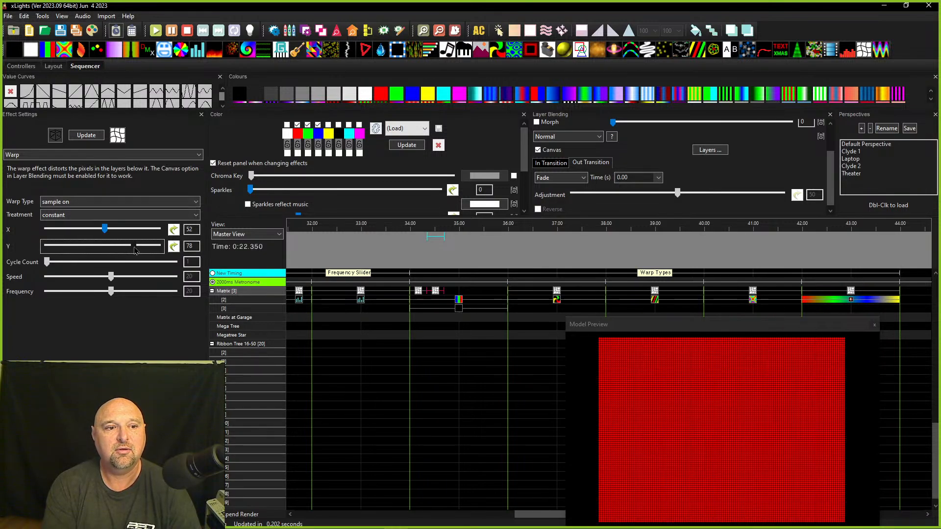
# Paste a third short warp directly after the second one and set its Y to 24.
pyautogui.click(456, 292)
pyautogui.rightClick(454, 293)
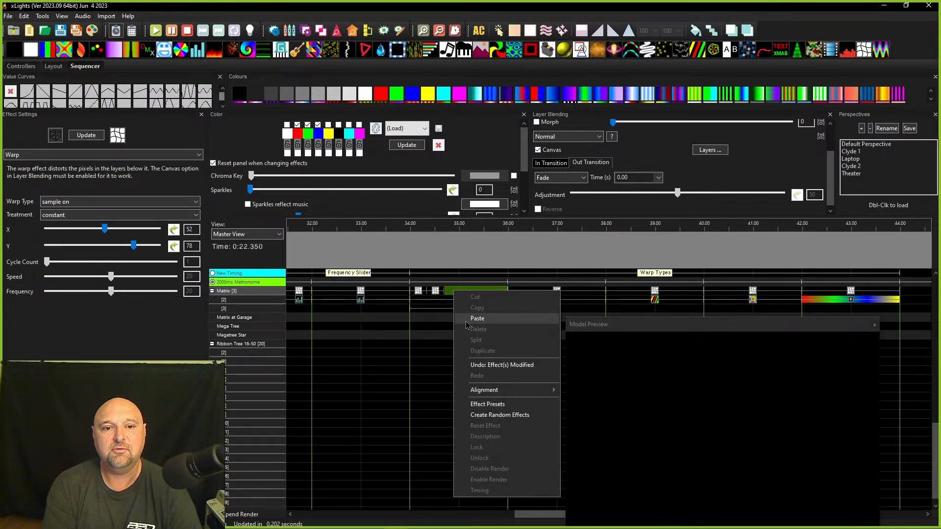
pyautogui.click(471, 321)
pyautogui.click(455, 293)
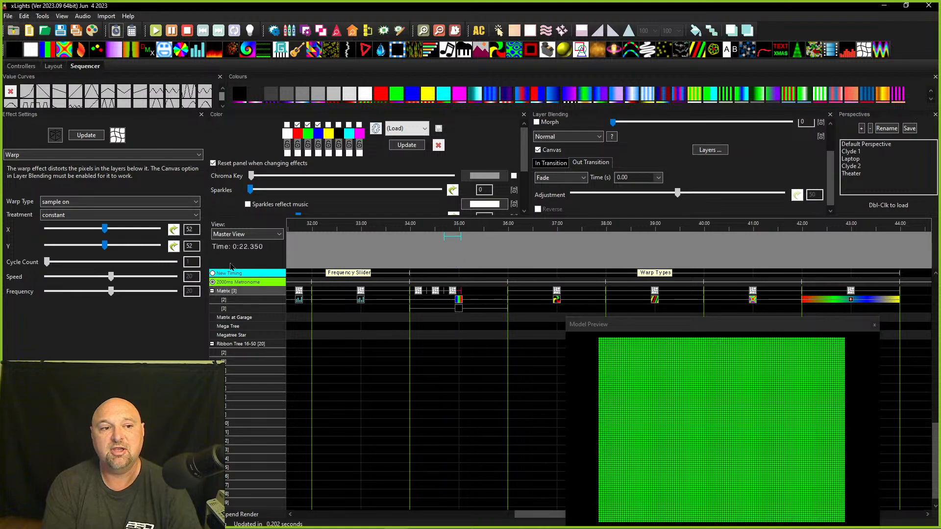
pyautogui.moveTo(106, 246); pyautogui.dragTo(75, 246)
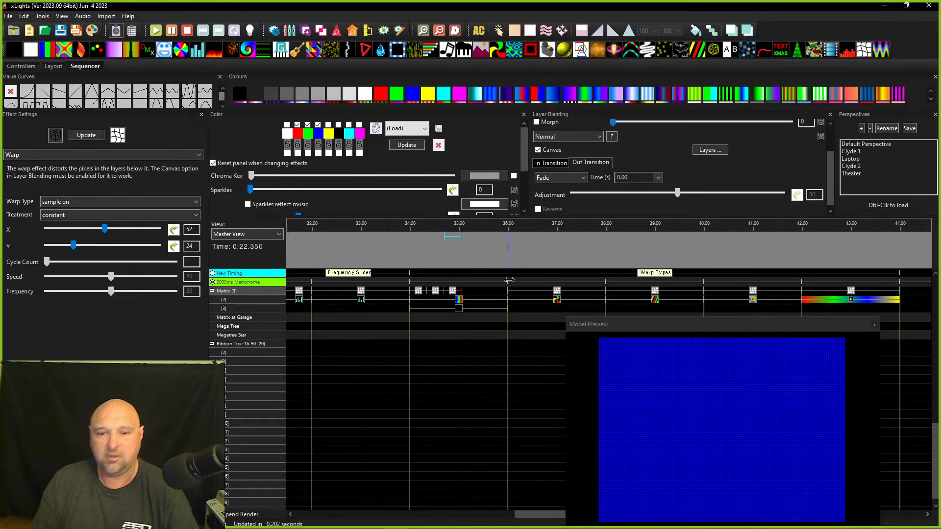
# Delete the second and third short warps and extend the first one to end at 36 seconds.
pyautogui.click(482, 293)
pyautogui.click(418, 291)
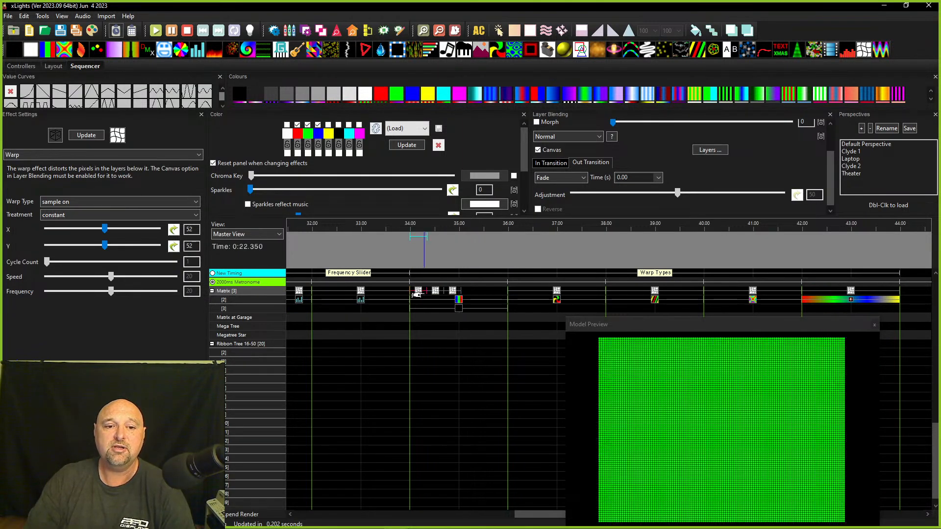
pyautogui.click(435, 291)
pyautogui.press('Delete')
pyautogui.click(451, 292)
pyautogui.press('Delete')
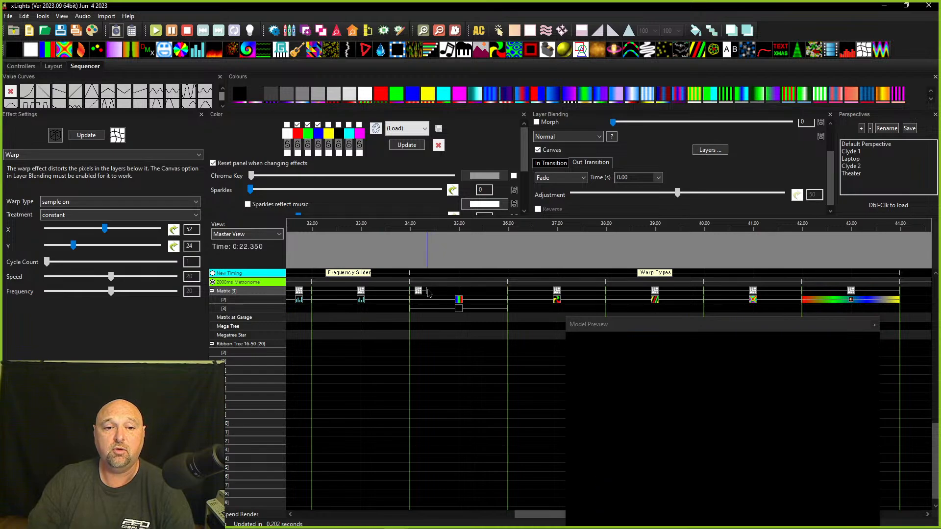
pyautogui.moveTo(428, 292); pyautogui.dragTo(507, 293)
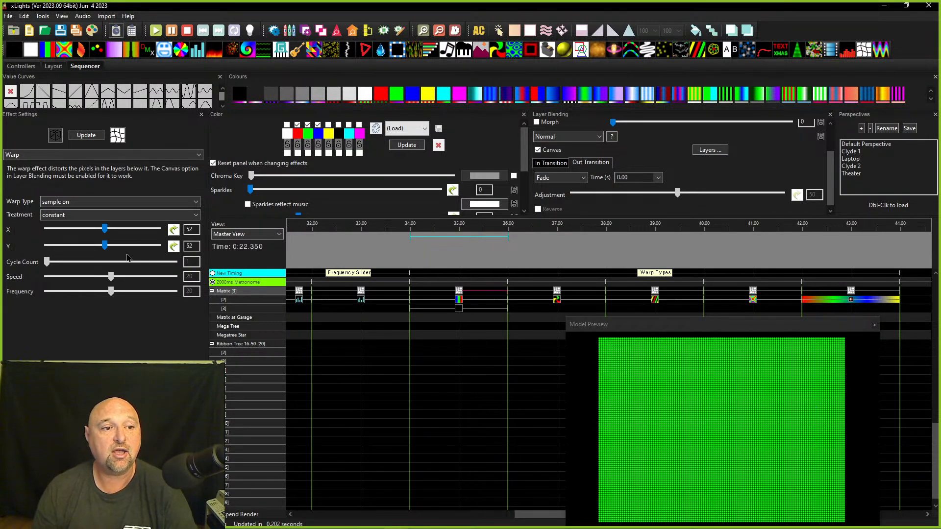
# Change the extended warp's type to mirror and set the Bars effect beneath it to 1 cycle.
pyautogui.click(84, 202)
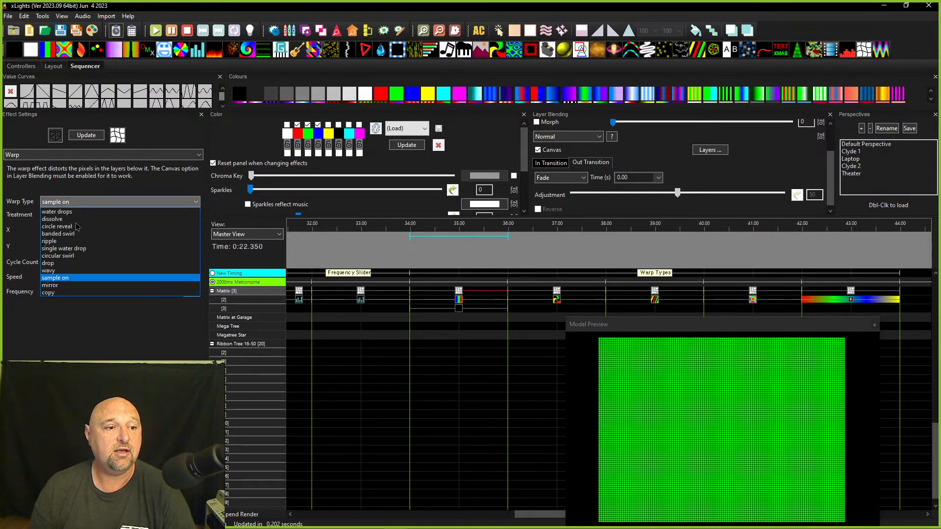
pyautogui.click(63, 286)
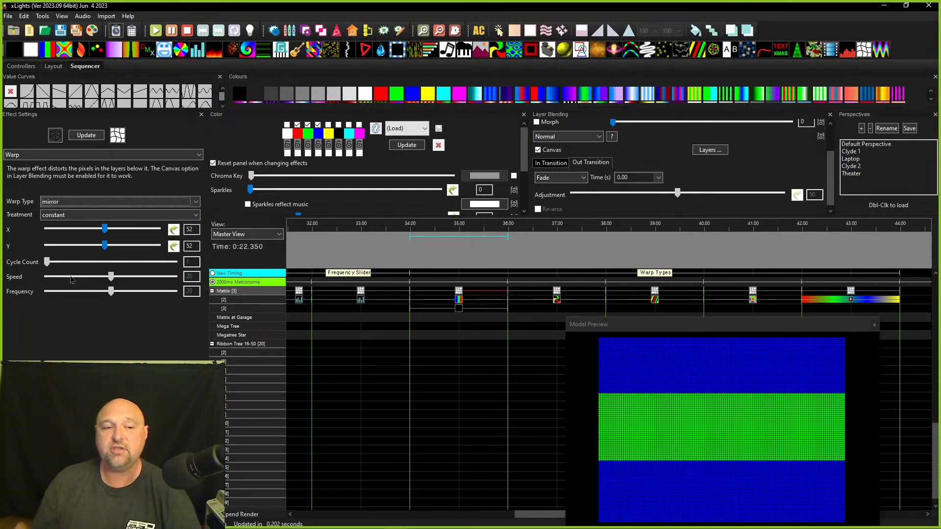
pyautogui.click(458, 300)
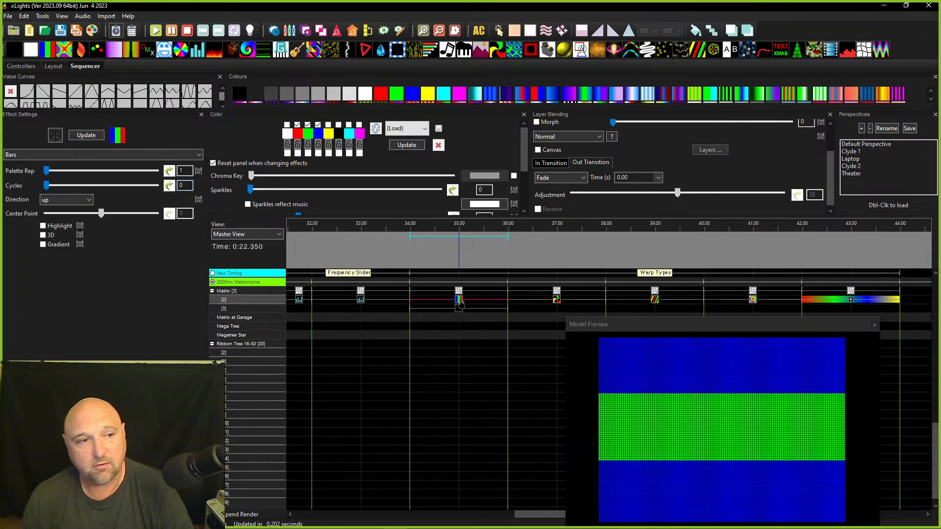
pyautogui.click(47, 201)
pyautogui.click(47, 203)
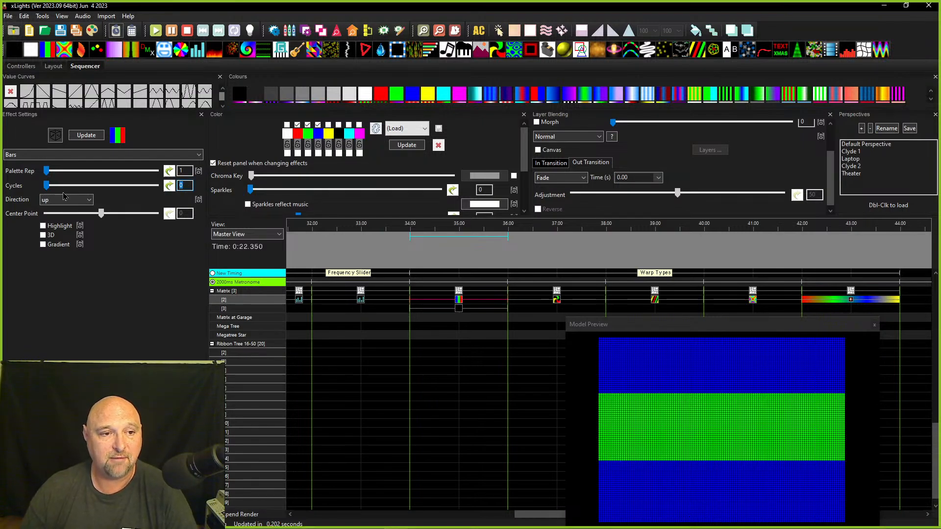
pyautogui.write('1')
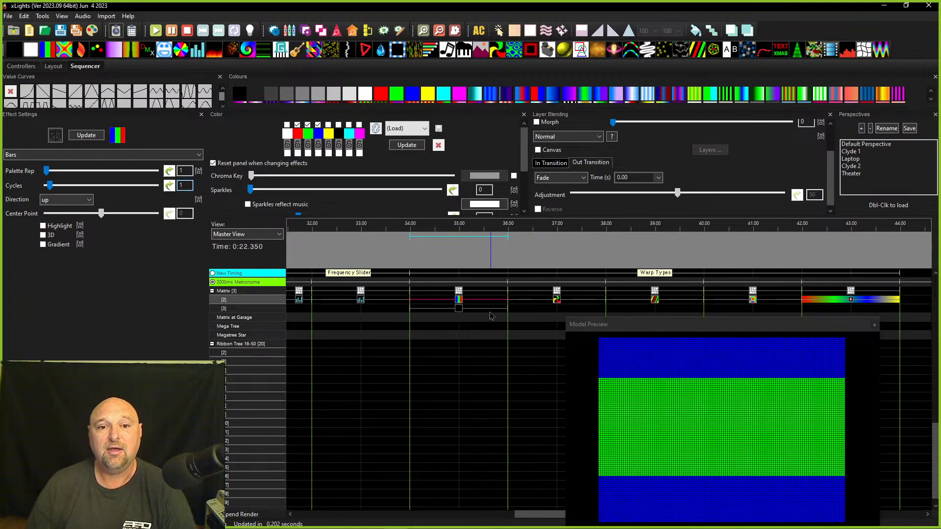
pyautogui.click(491, 292)
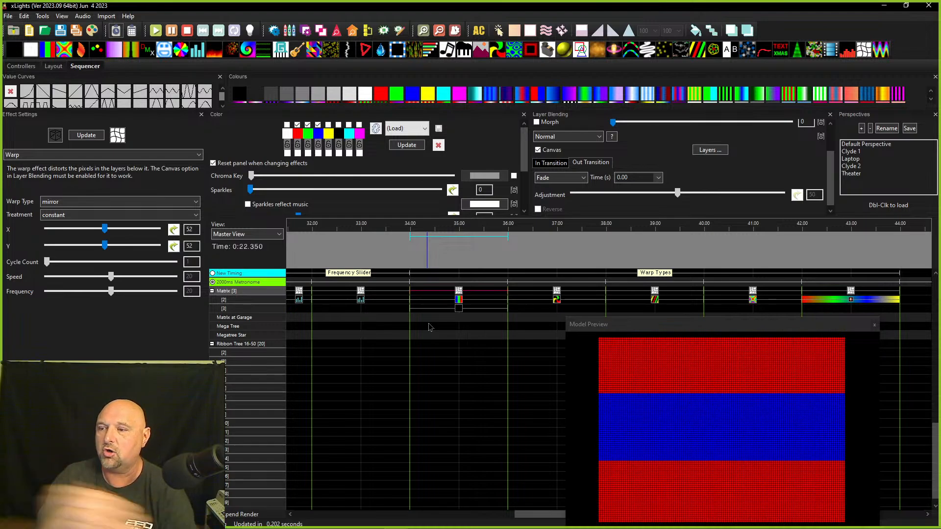
# Try the Left direction on the Bars effect beneath the mirror warp and set its direction to expand.
pyautogui.click(458, 299)
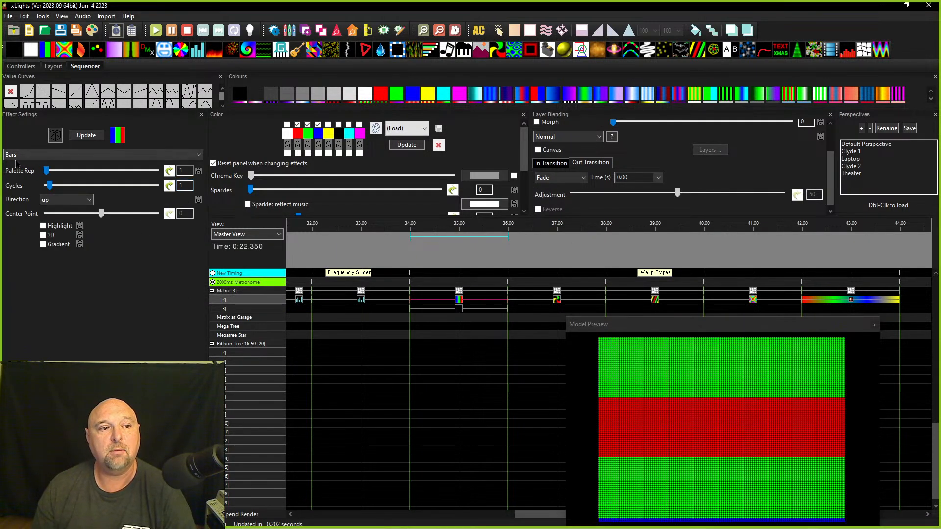
pyautogui.click(51, 201)
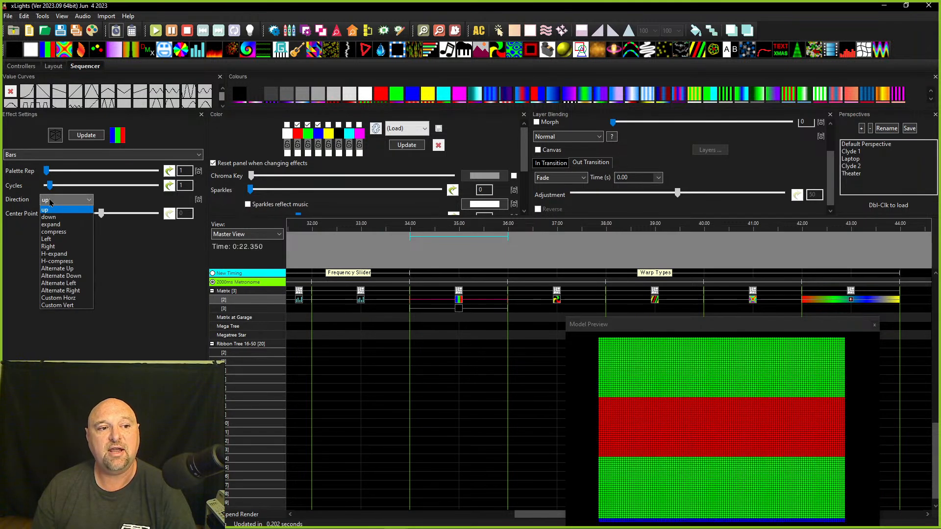
pyautogui.click(49, 240)
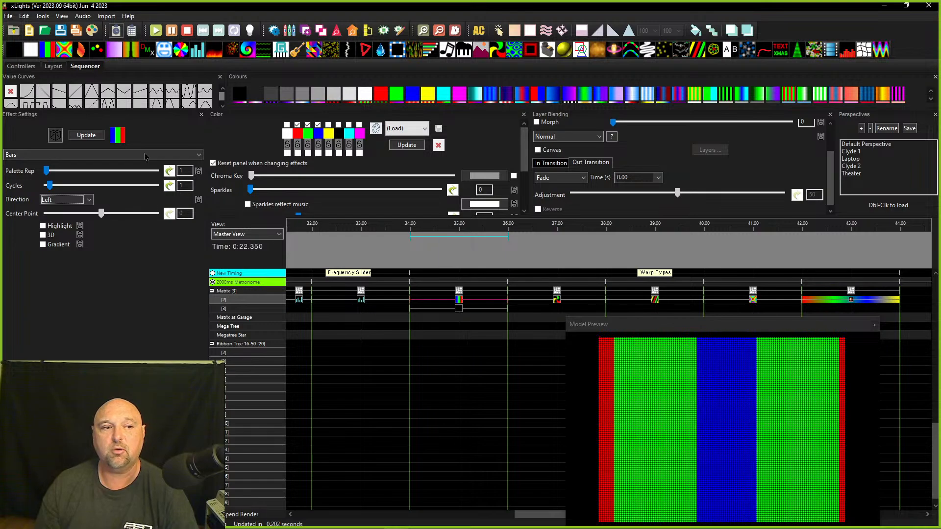
pyautogui.click(67, 201)
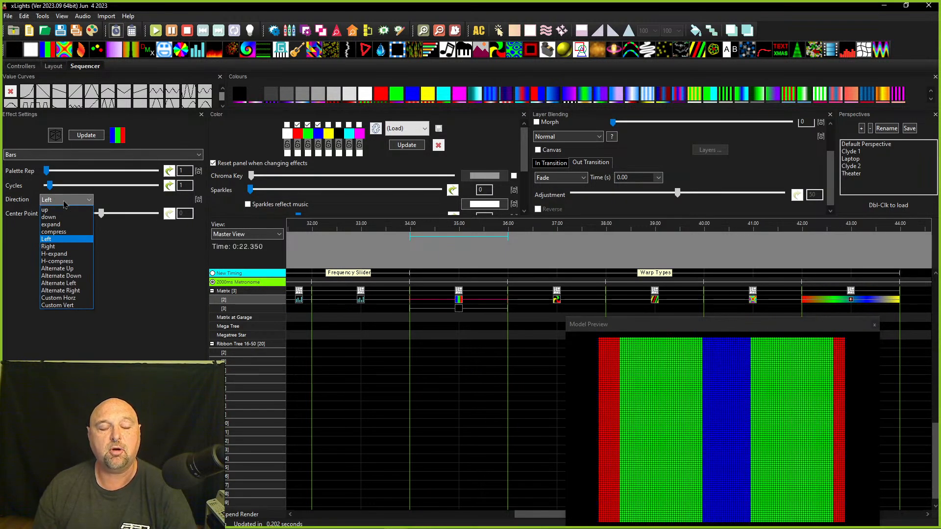
pyautogui.click(53, 224)
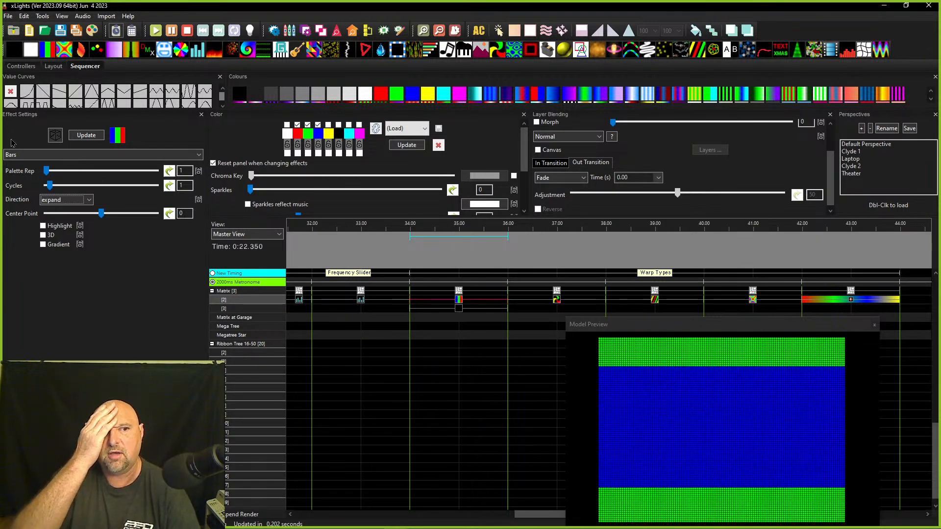
# Switch the warp between 34 and 36 seconds to the copy type.
pyautogui.click(458, 290)
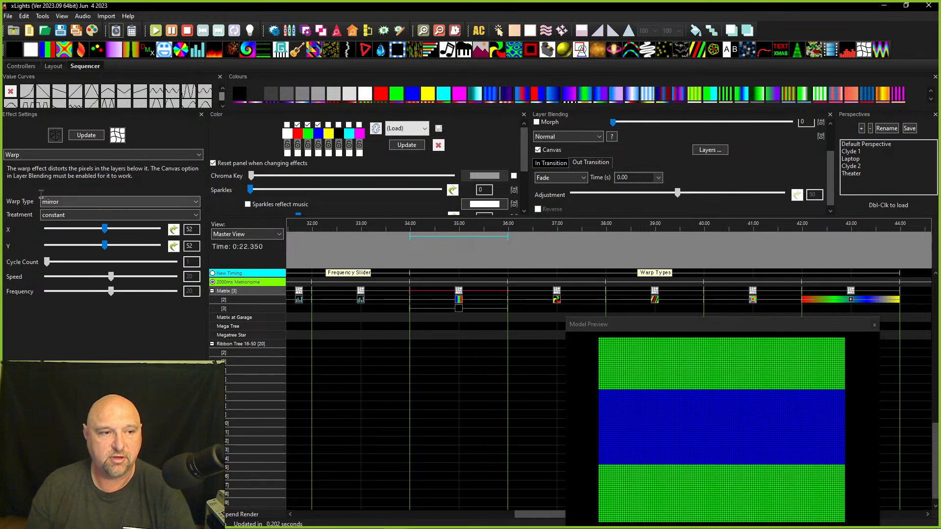
pyautogui.click(117, 201)
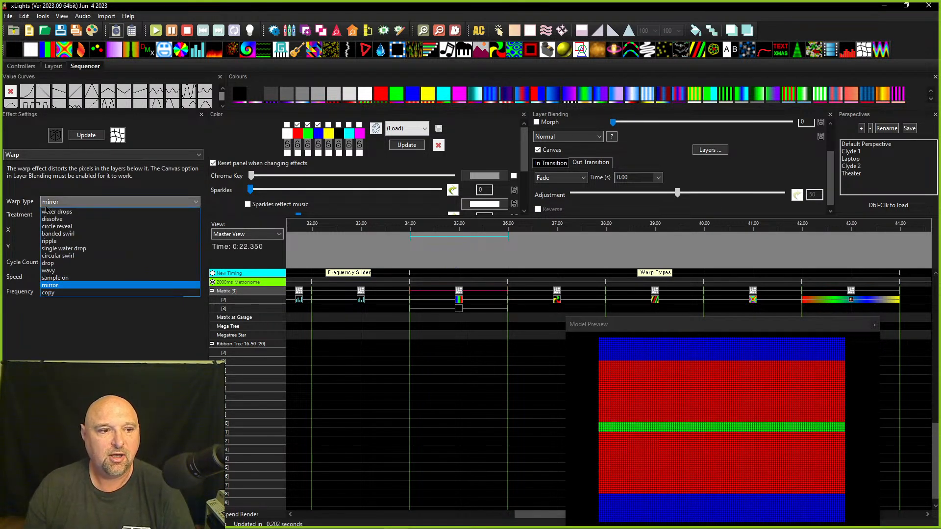
pyautogui.click(58, 293)
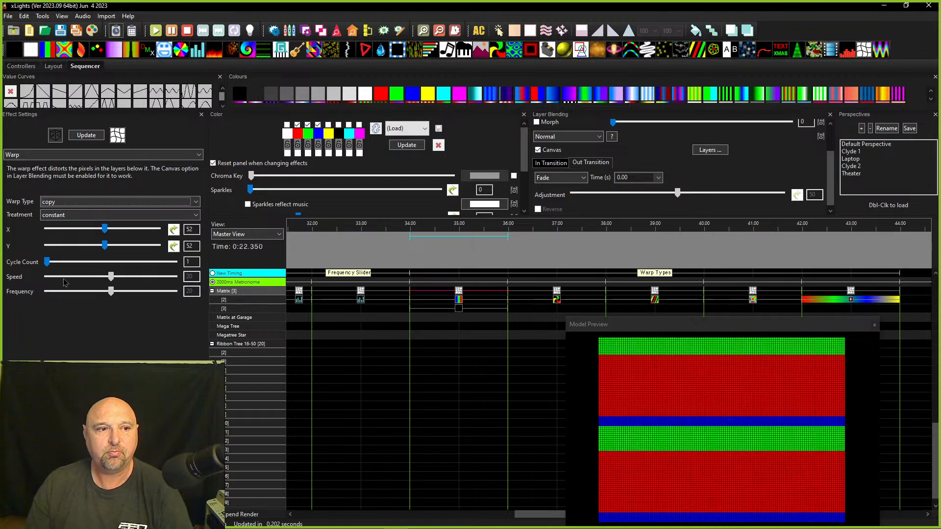
# Set both X and Y of the copy warp to 50 and compare it with the Bars effect underneath.
pyautogui.moveTo(194, 229); pyautogui.dragTo(180, 241)
pyautogui.write('5')
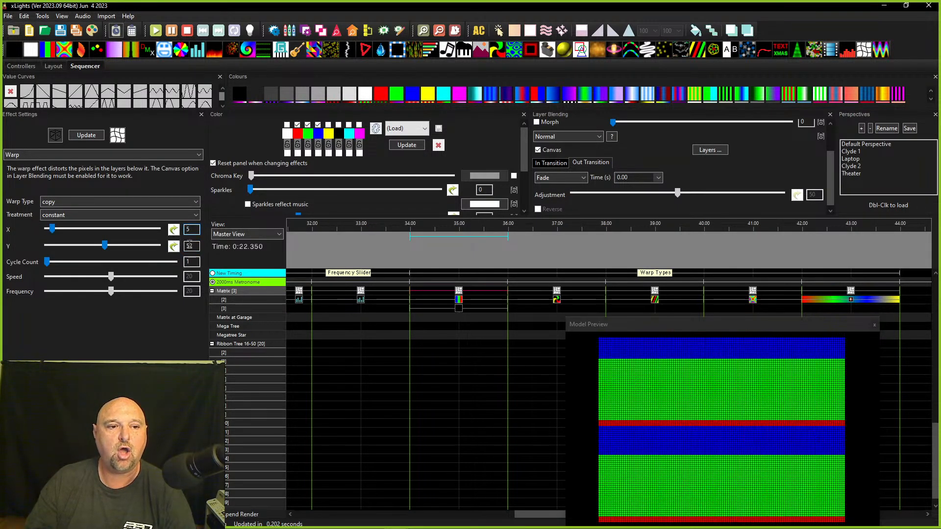
pyautogui.write('2')
pyautogui.click(186, 246)
pyautogui.moveTo(187, 246); pyautogui.dragTo(167, 256)
pyautogui.write('00')
pyautogui.write('50')
pyautogui.write('50')
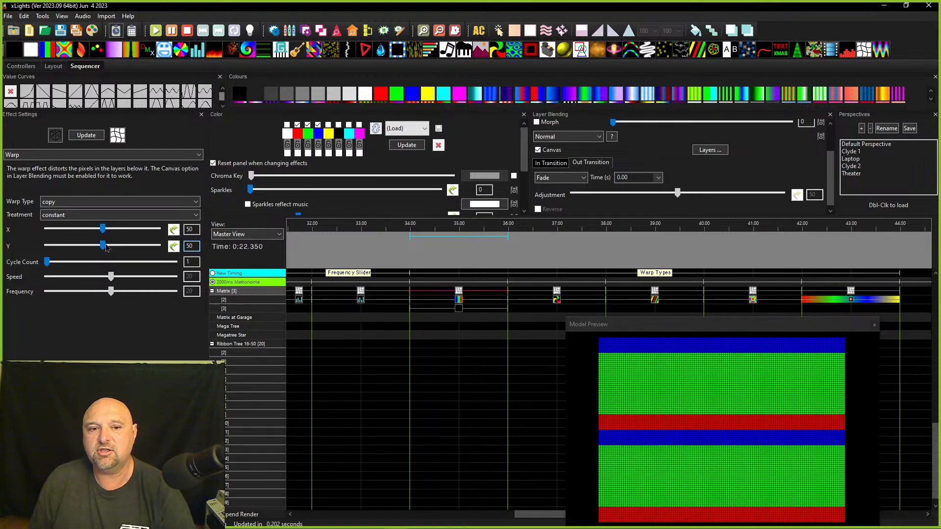
pyautogui.click(459, 300)
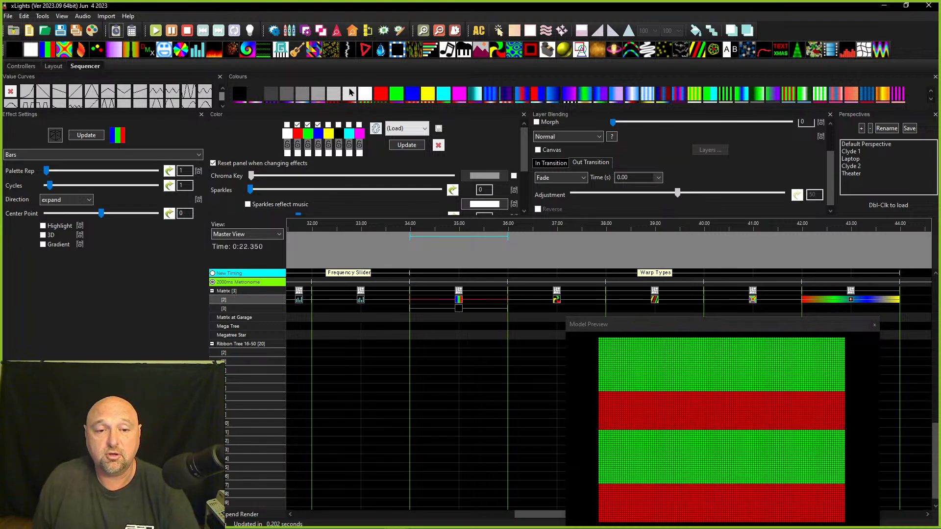
pyautogui.click(458, 292)
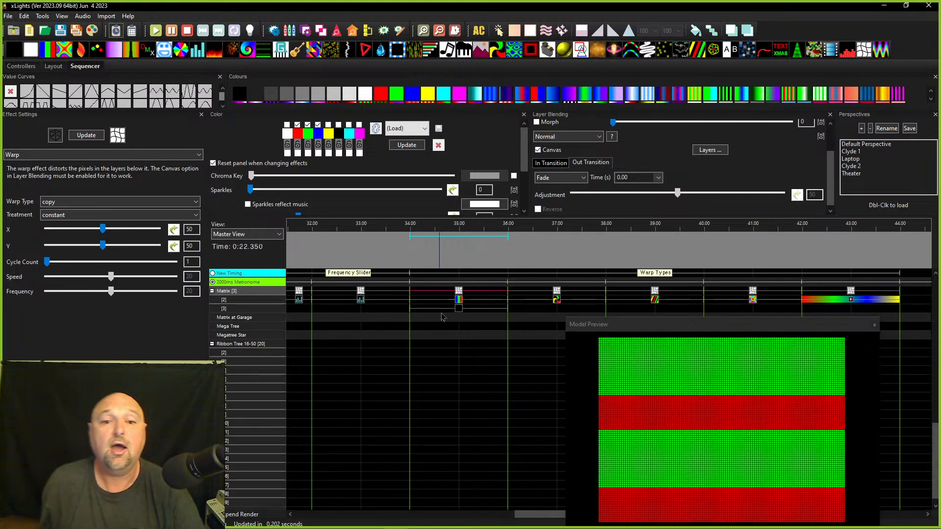
# Try the circle reveal type with value curves on X and Y for the 36-second warp, and return it to water drops.
pyautogui.click(557, 292)
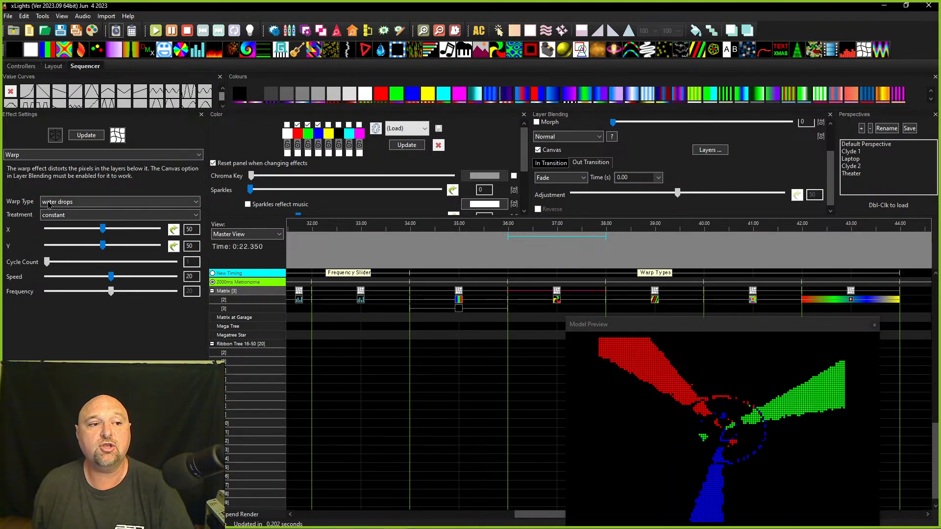
pyautogui.scroll(-2, 56, 205)
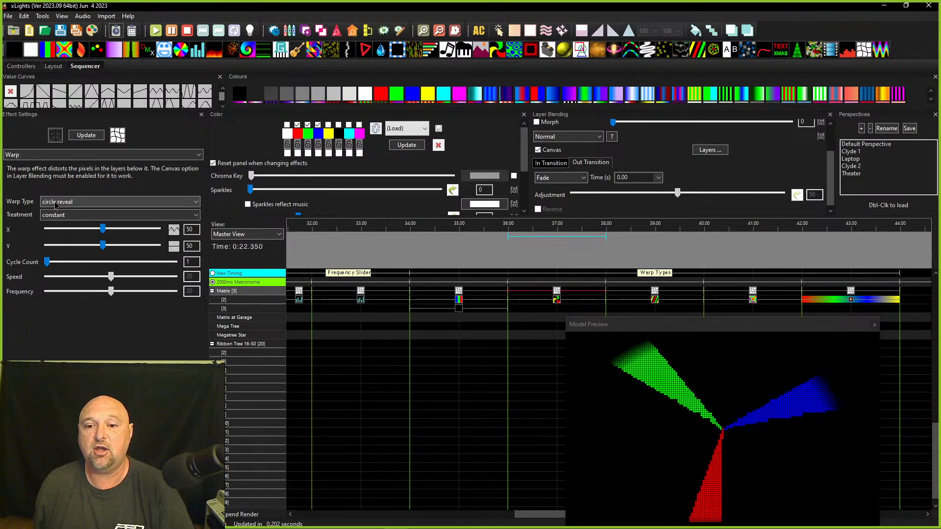
pyautogui.click(85, 201)
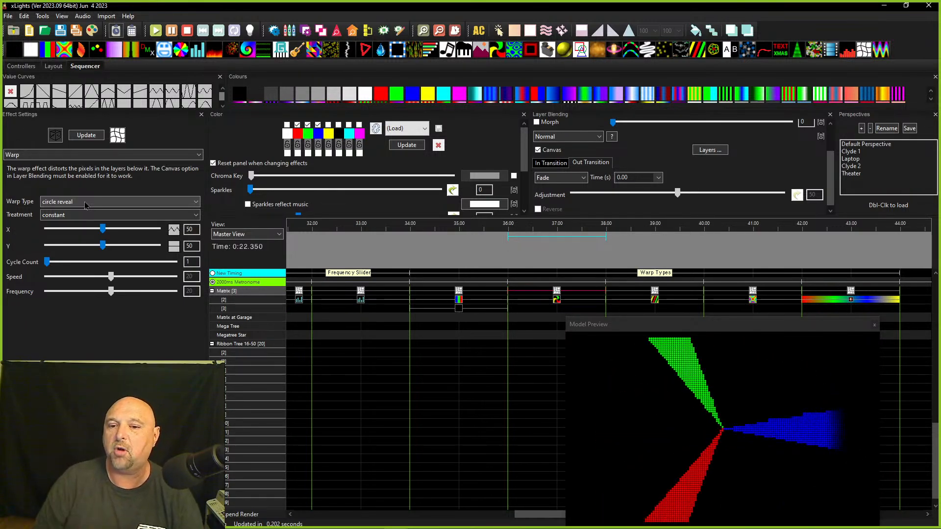
pyautogui.click(162, 216)
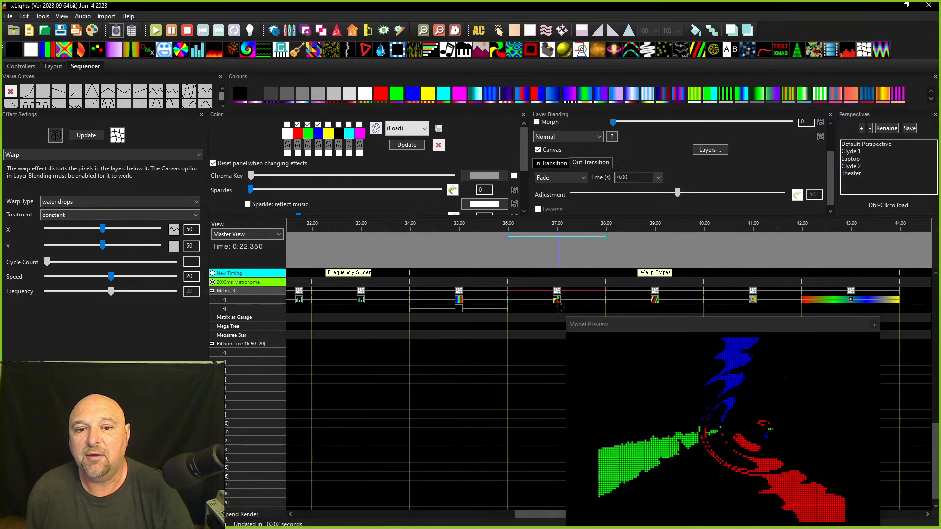
# Preview the dissolve, ripple and drop types on the warp between 36 and 38 seconds.
pyautogui.scroll(-1, 52, 204)
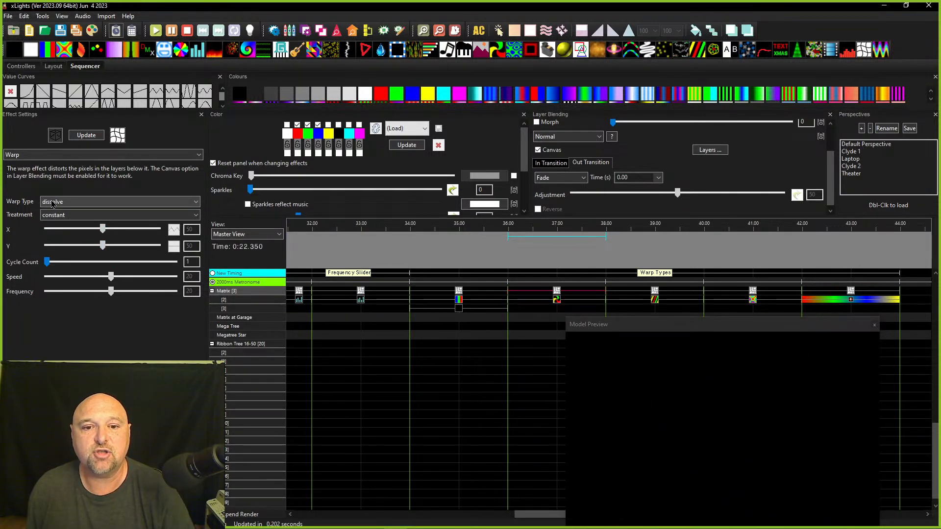
pyautogui.scroll(-1, 53, 204)
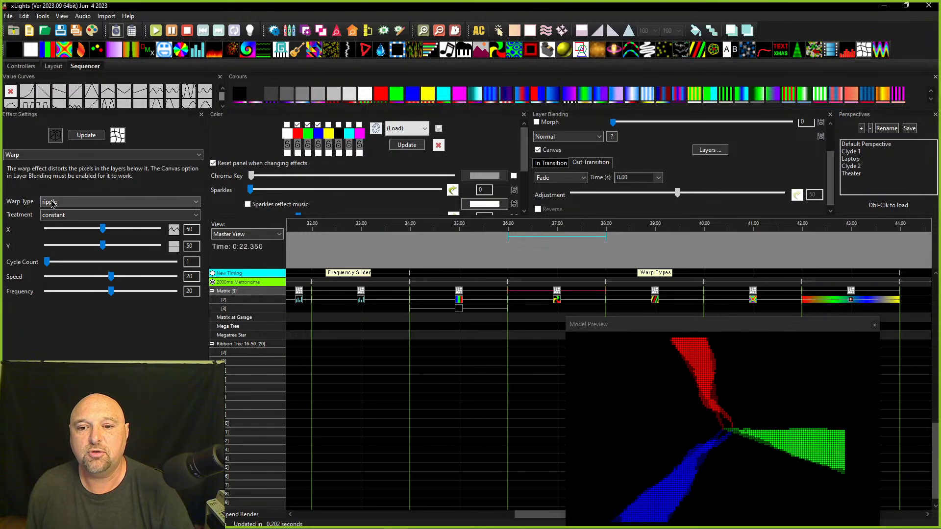
pyautogui.scroll(-1, 52, 204)
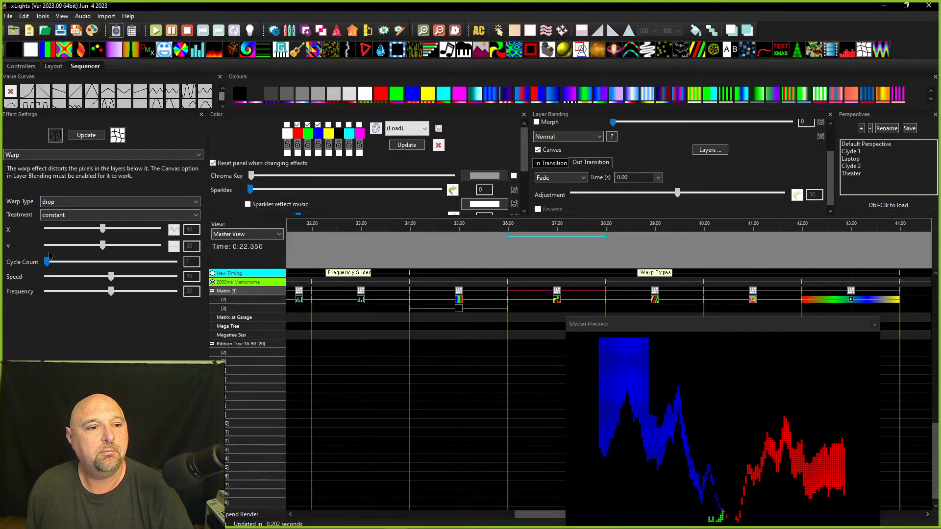
# Try cycle counts of 5 and 4 on the drop warp and reset the count to 1.
pyautogui.moveTo(51, 263); pyautogui.dragTo(113, 267)
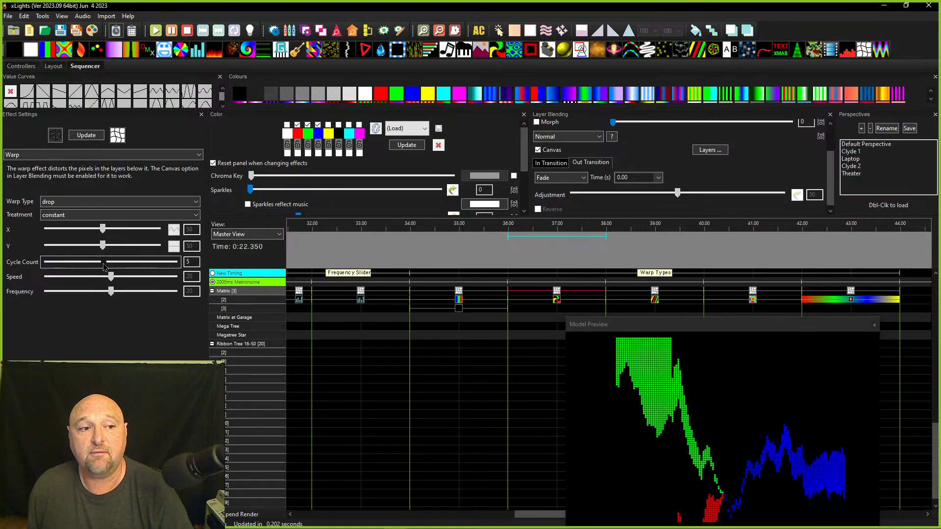
pyautogui.moveTo(97, 264); pyautogui.dragTo(89, 263)
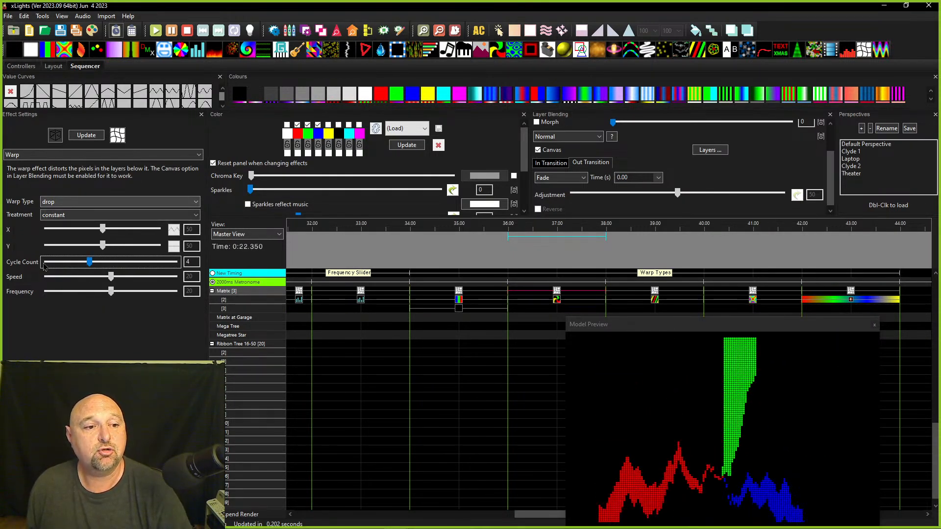
pyautogui.moveTo(89, 262); pyautogui.dragTo(47, 263)
# Step the warp type through wavy and sample on to copy, and apply a rising ramp value curve to X and a wave curve to Y.
pyautogui.scroll(-1, 70, 204)
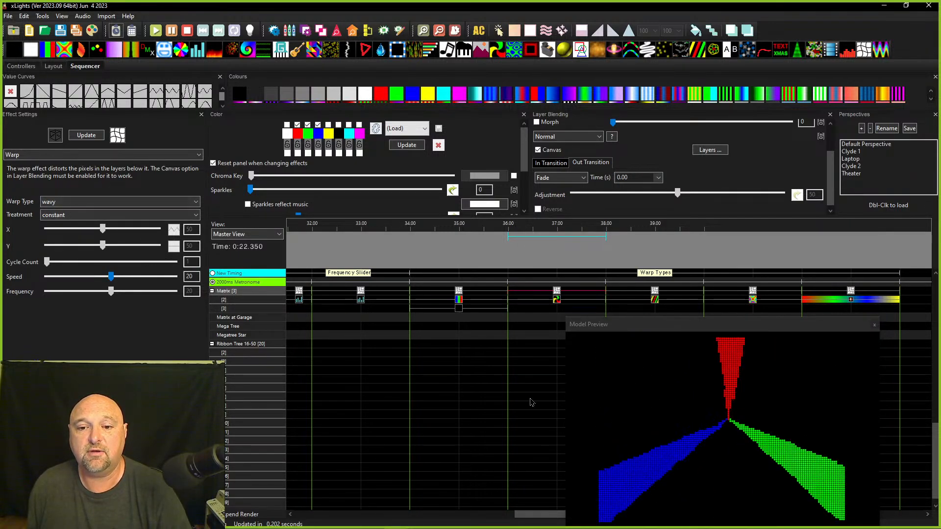
pyautogui.scroll(-2, 69, 205)
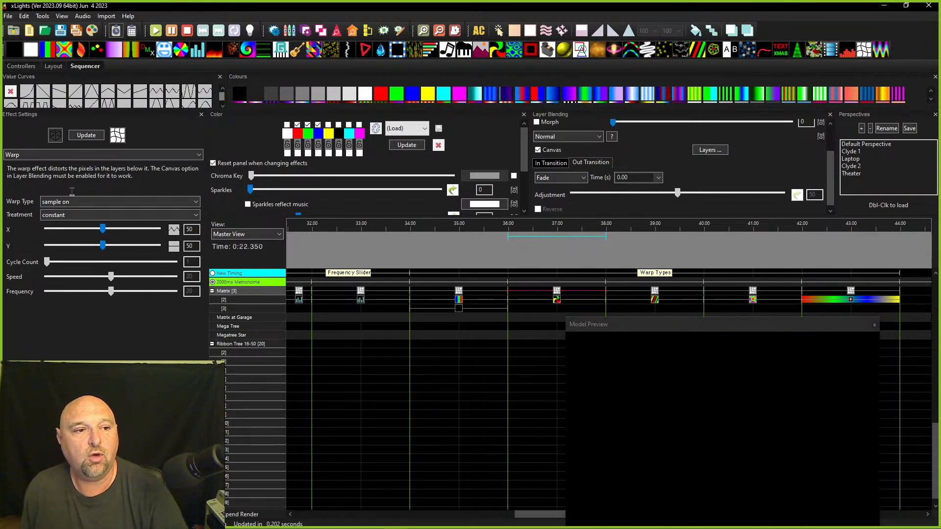
pyautogui.scroll(-1, 72, 206)
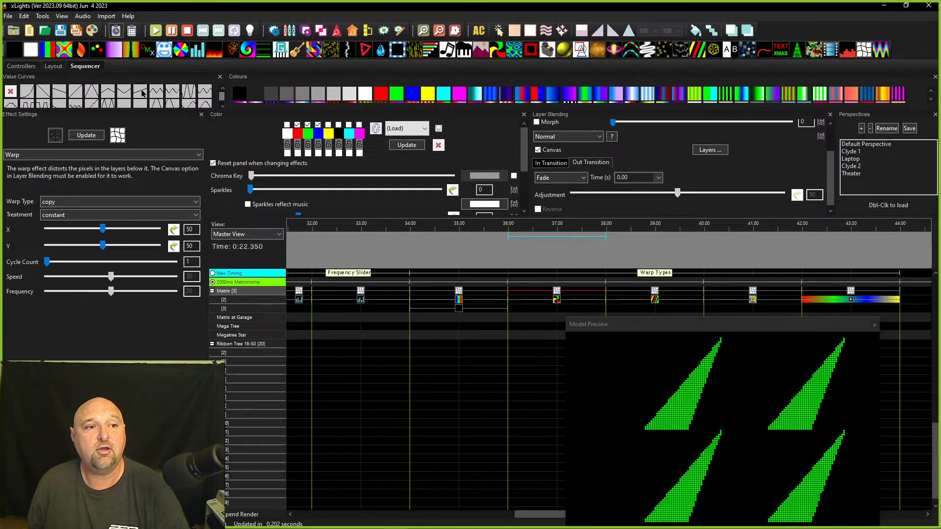
pyautogui.moveTo(141, 93); pyautogui.dragTo(174, 230)
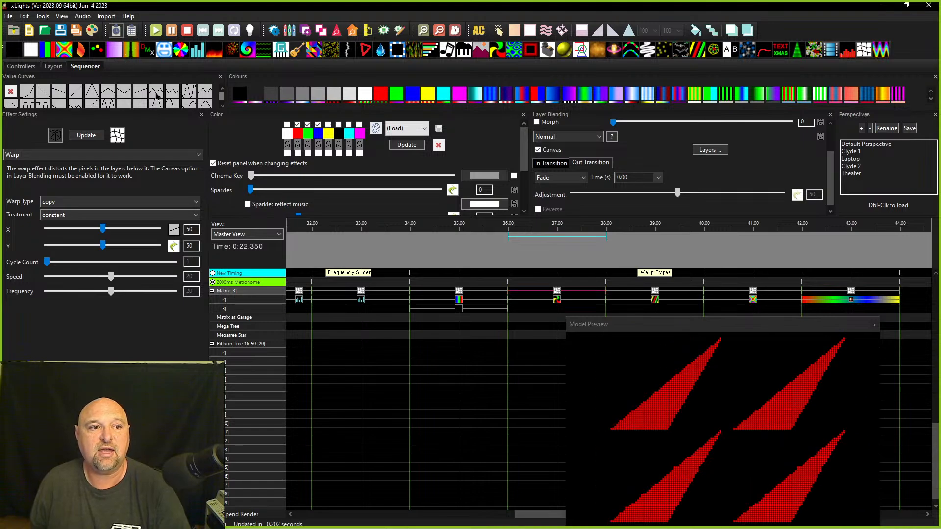
pyautogui.moveTo(156, 93); pyautogui.dragTo(174, 246)
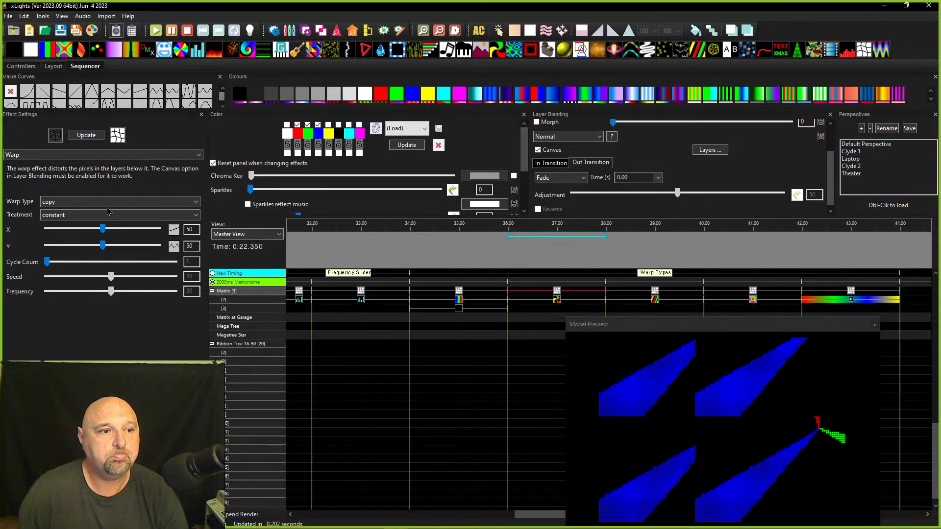
# Switch the warp between 36 and 38 seconds to the mirror type and show the layer settings.
pyautogui.click(147, 201)
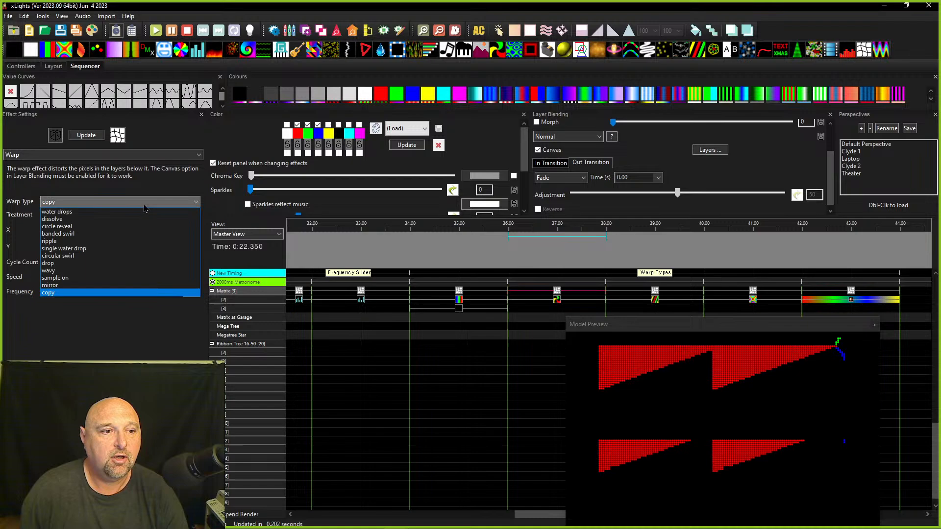
pyautogui.click(60, 286)
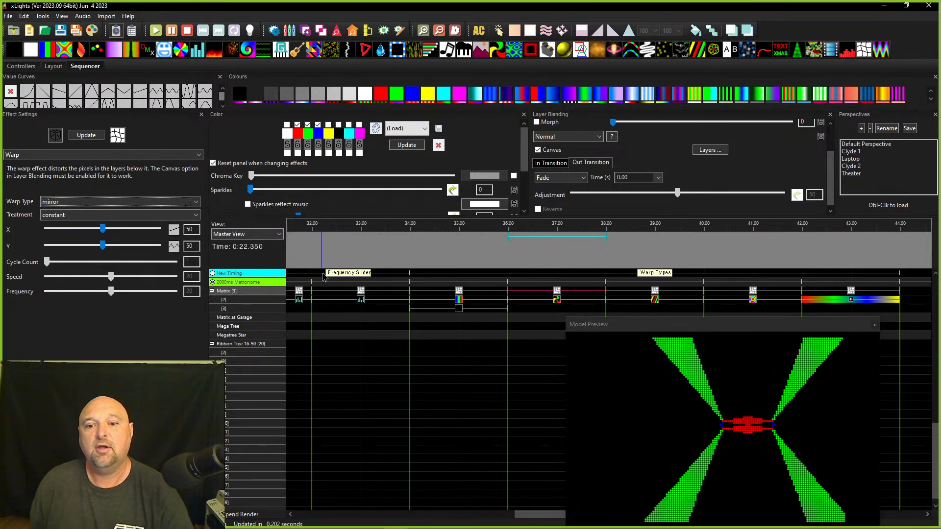
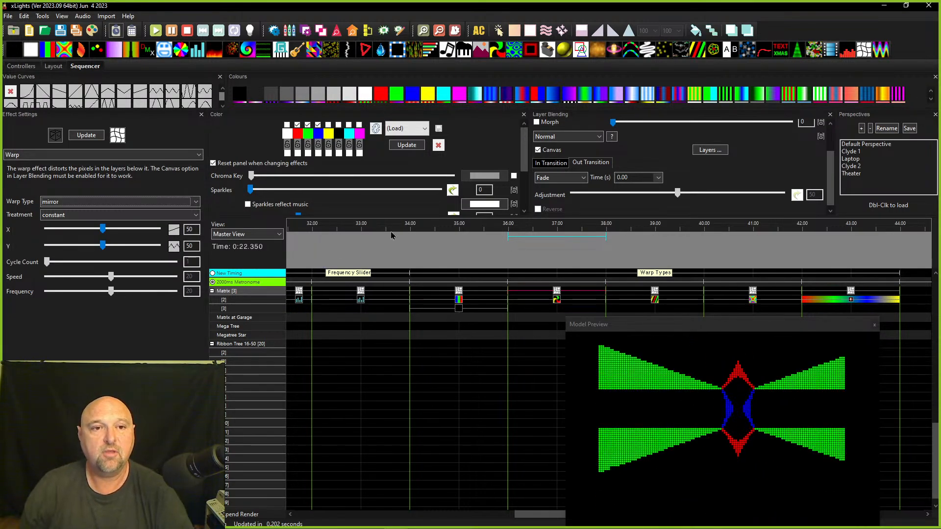
pyautogui.click(305, 32)
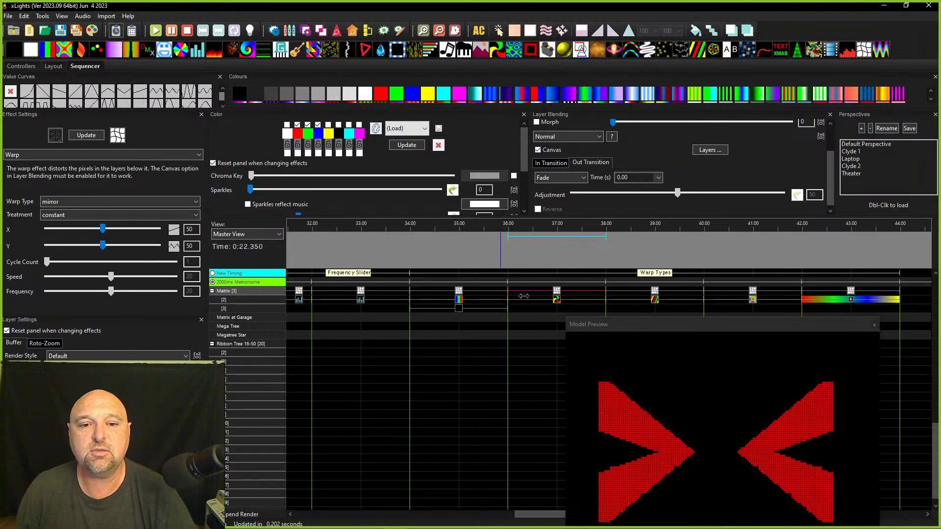
# Check the pinwheel effect beneath the 36-second warp, and return the warp's type to water drops.
pyautogui.click(557, 301)
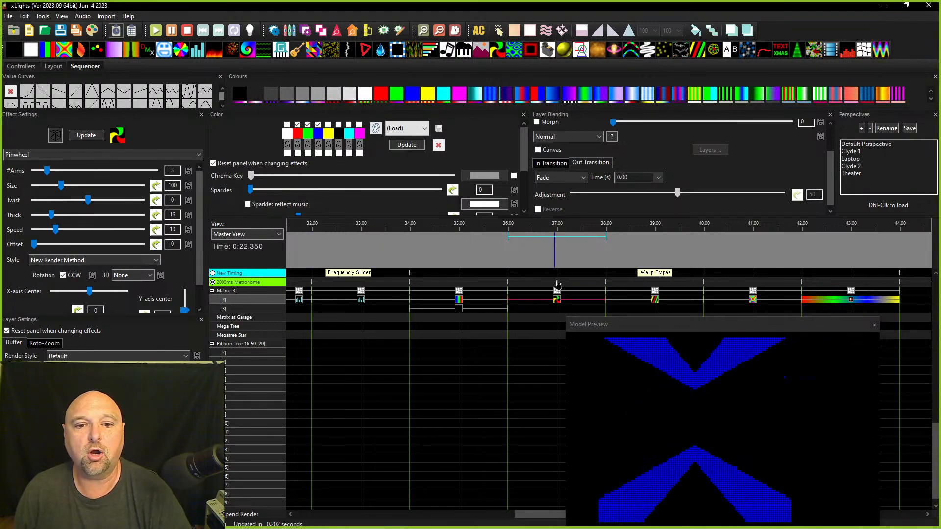
pyautogui.click(557, 292)
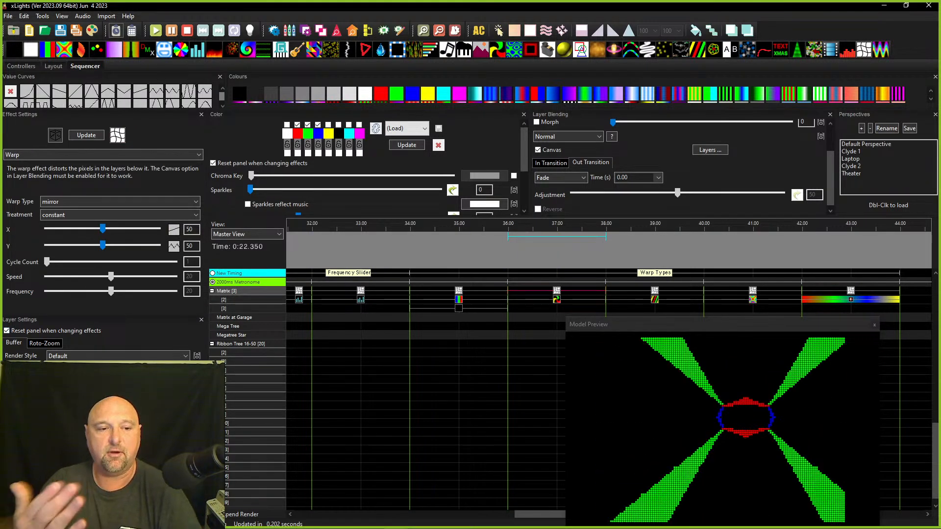
pyautogui.click(57, 202)
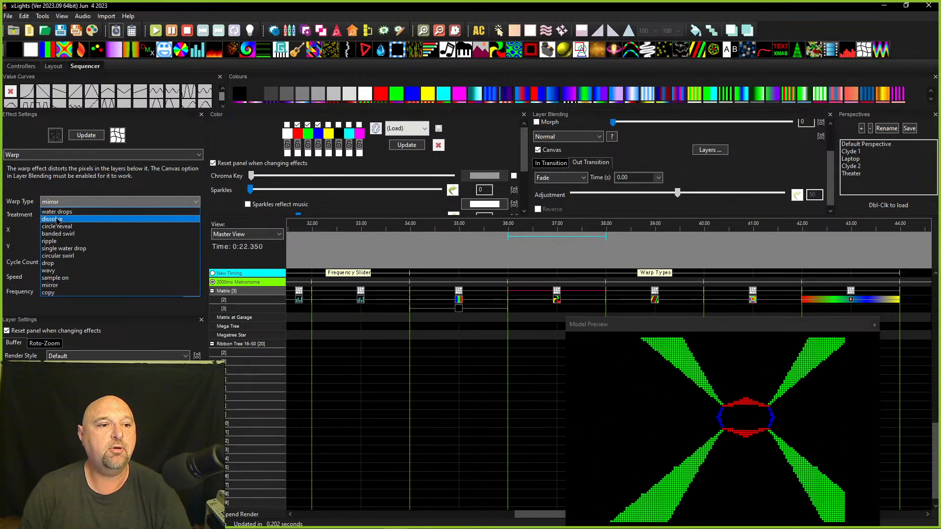
pyautogui.click(56, 212)
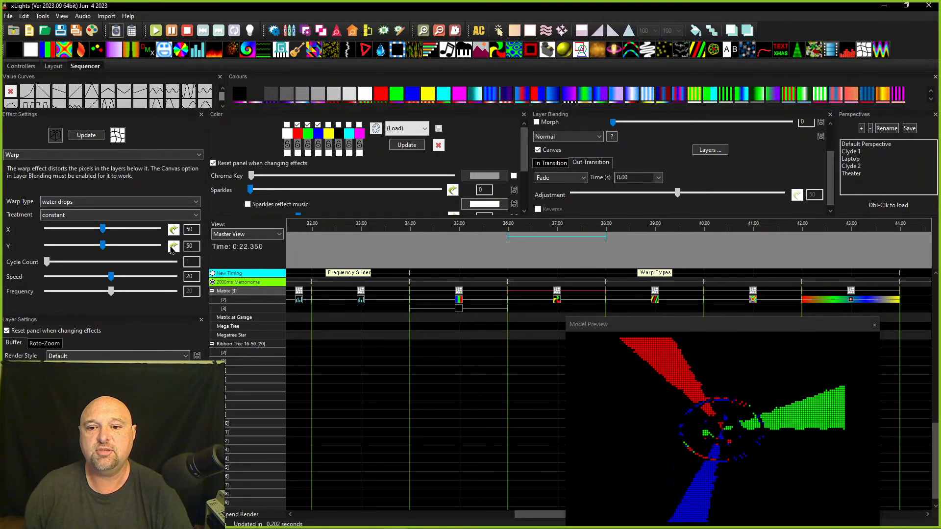
# Set the Pinwheel effect at 36–38 s to thickness 20 and twist -105, and reselect the Warp effect above it.
pyautogui.click(557, 299)
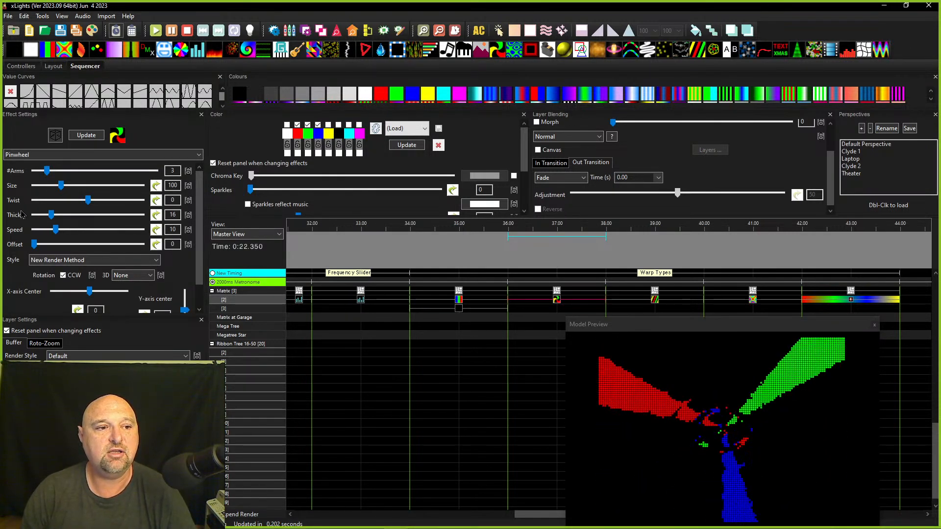
pyautogui.moveTo(53, 219); pyautogui.dragTo(28, 219)
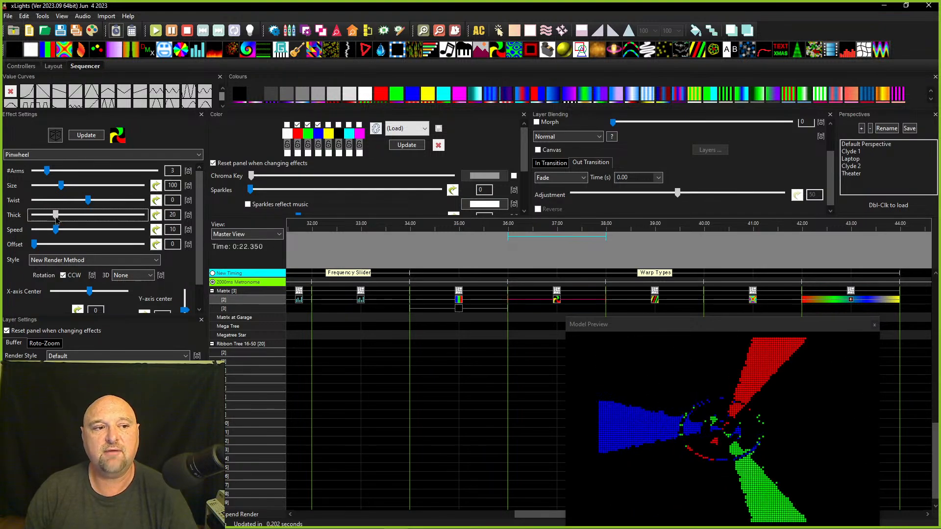
pyautogui.click(89, 201)
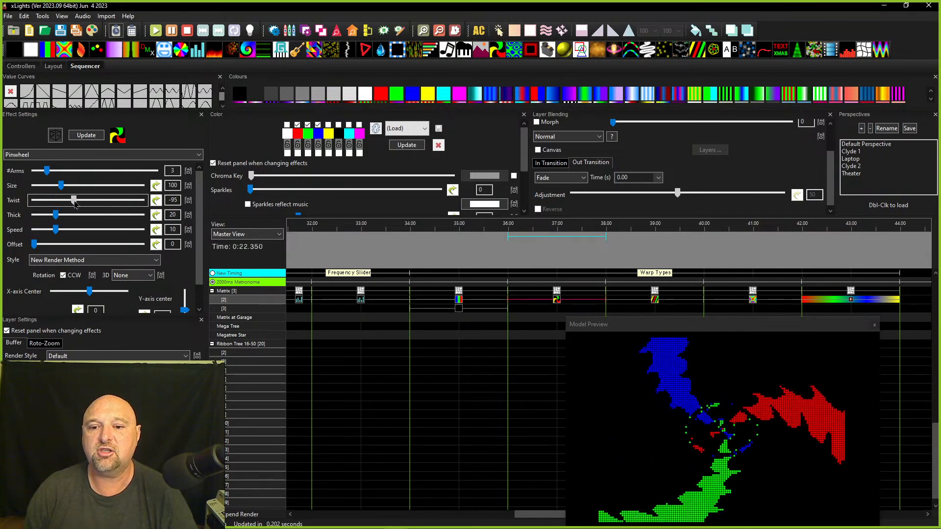
pyautogui.moveTo(75, 203); pyautogui.dragTo(73, 203)
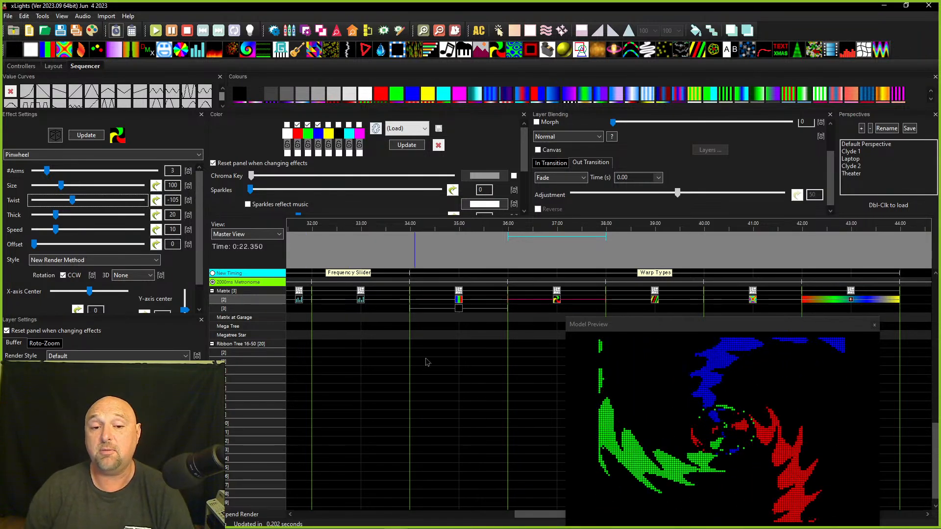
pyautogui.click(557, 291)
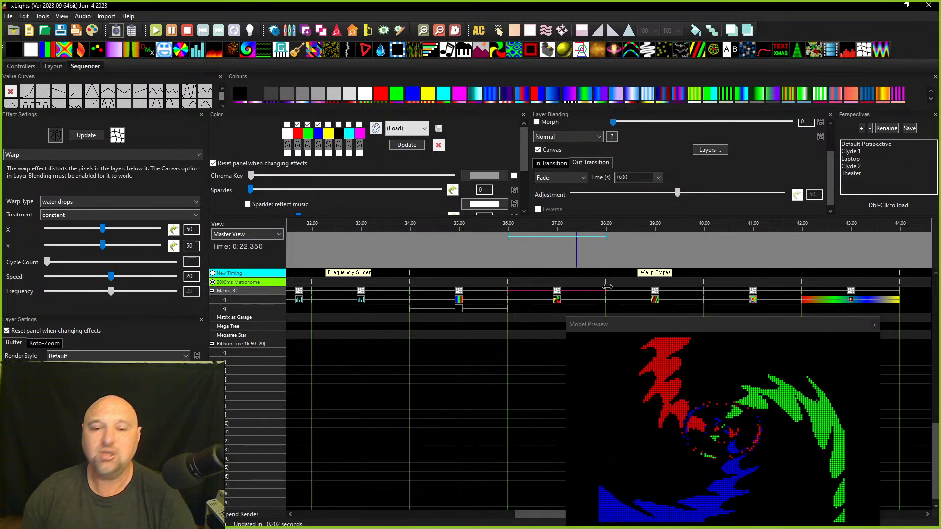
# Preview the dissolve, circle reveal, banded swirl and ripple warp types on the Warp effect at 38–40 s.
pyautogui.click(655, 299)
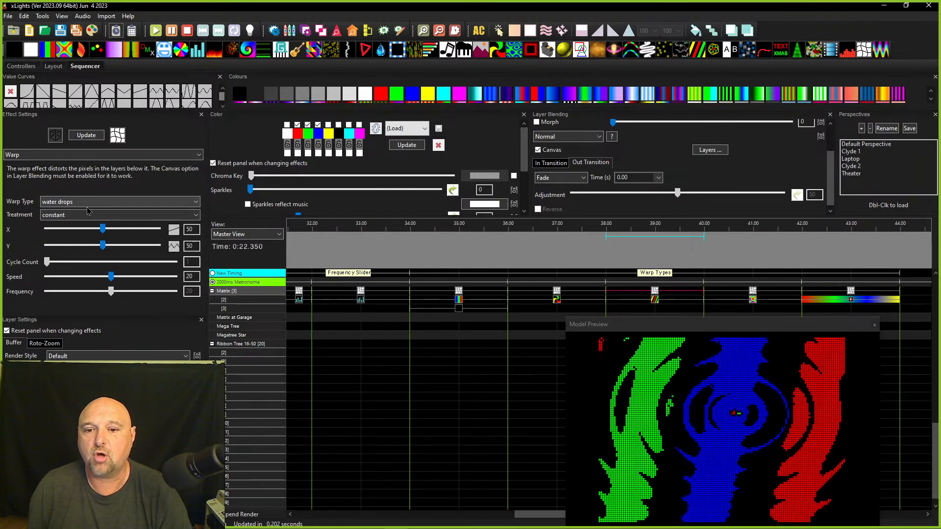
pyautogui.scroll(-1, 84, 207)
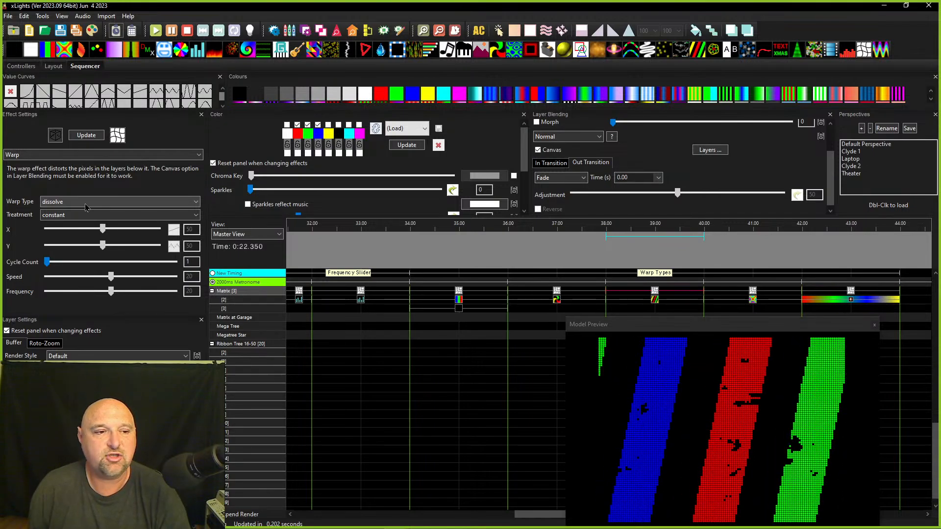
pyautogui.scroll(-1, 86, 207)
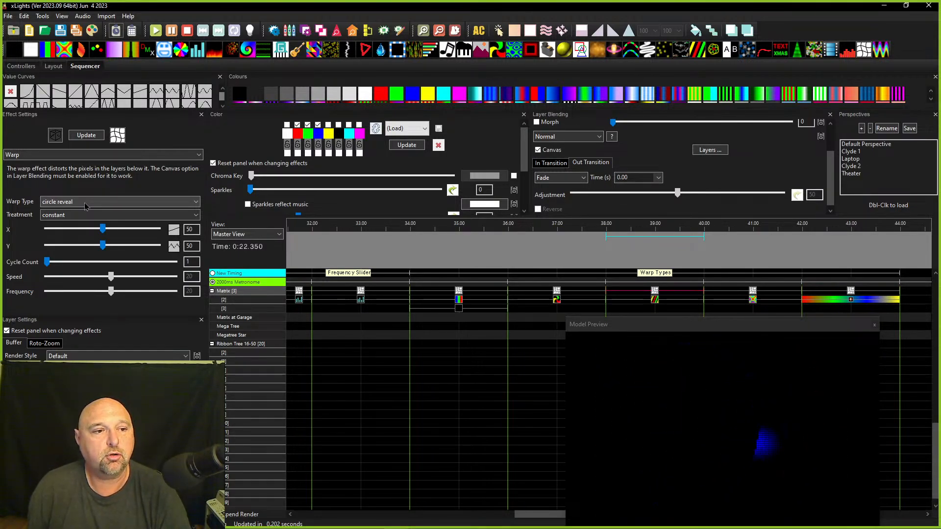
pyautogui.scroll(-1, 85, 207)
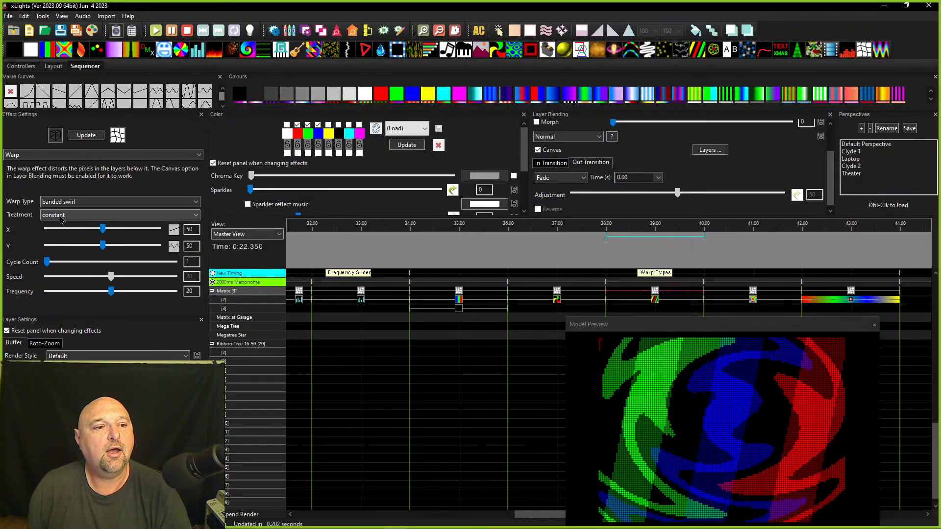
pyautogui.scroll(-1, 62, 205)
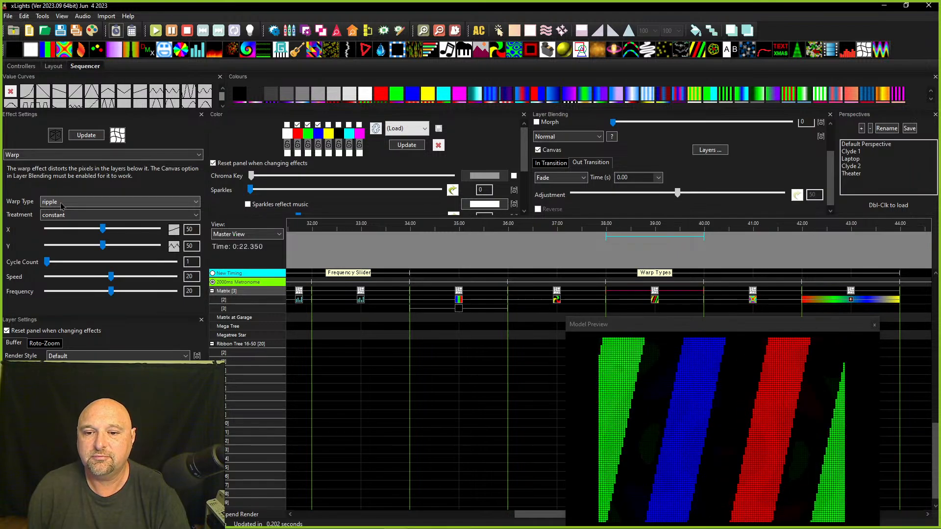
# Set the warp type to single water drop and try a cycle count of 6 before returning it to 1.
pyautogui.scroll(-1, 62, 206)
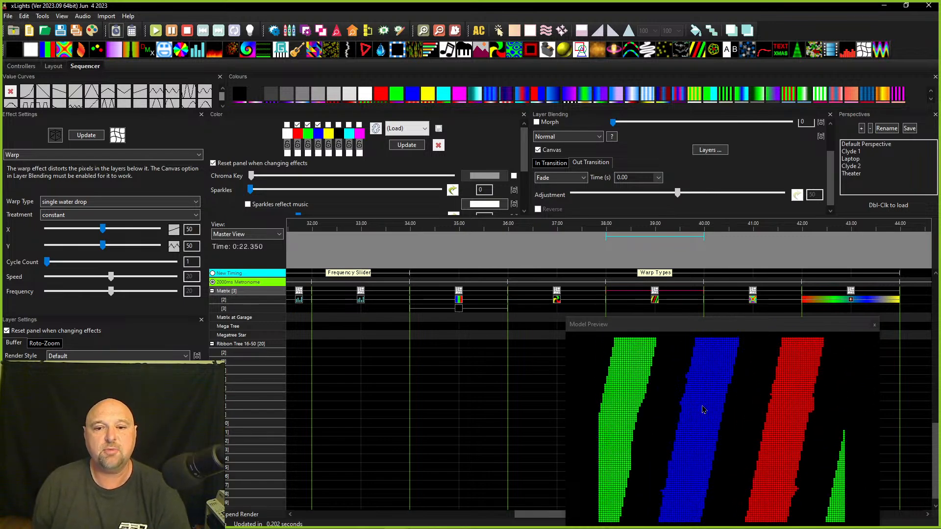
pyautogui.moveTo(47, 262); pyautogui.dragTo(118, 262)
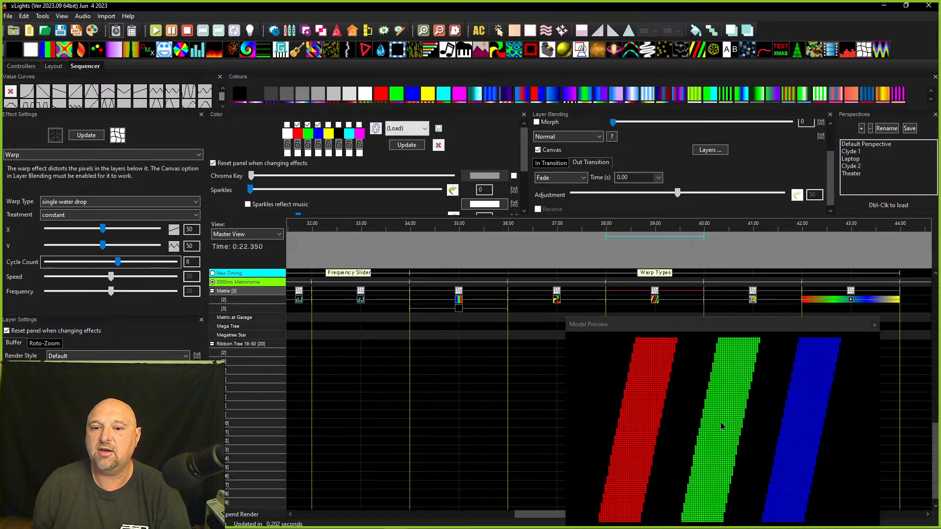
pyautogui.moveTo(117, 262); pyautogui.dragTo(32, 264)
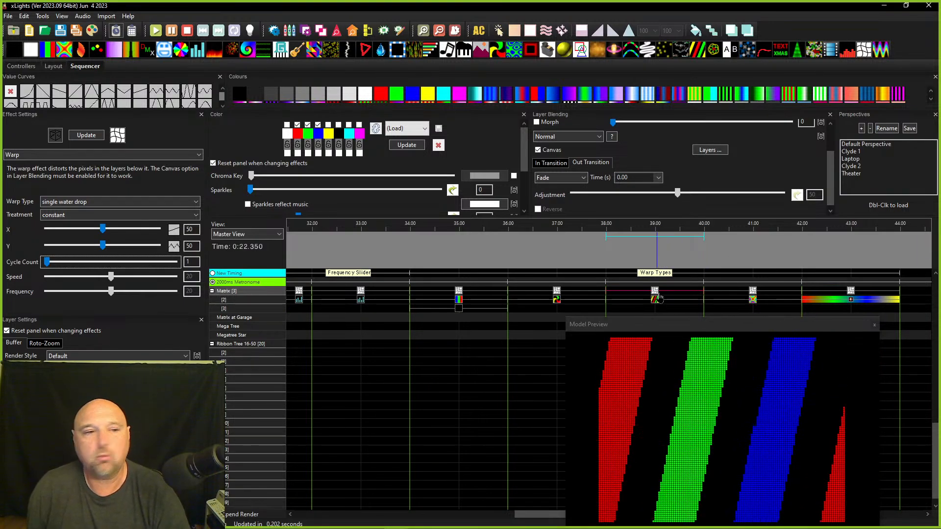
# Compare the circular swirl and drop warp types on the same effect, ending on drop.
pyautogui.scroll(-1, 51, 210)
pyautogui.click(54, 203)
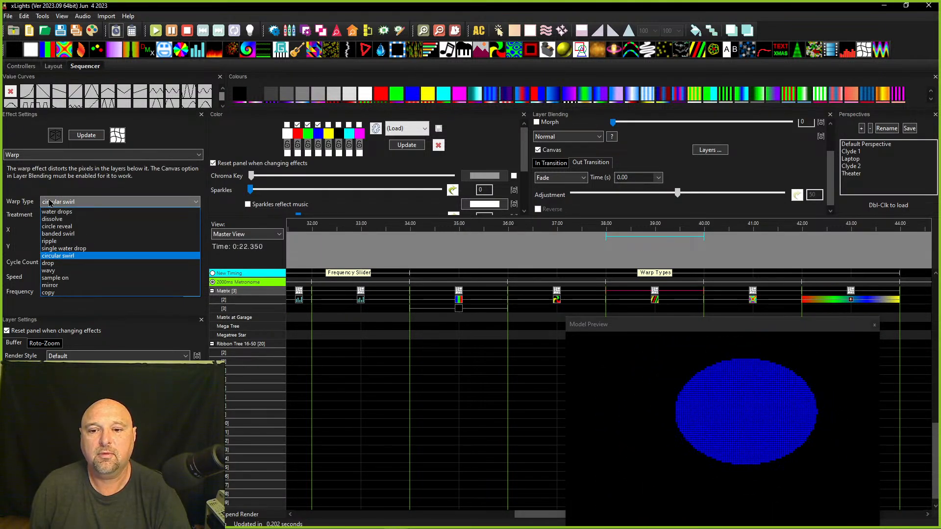
pyautogui.click(51, 203)
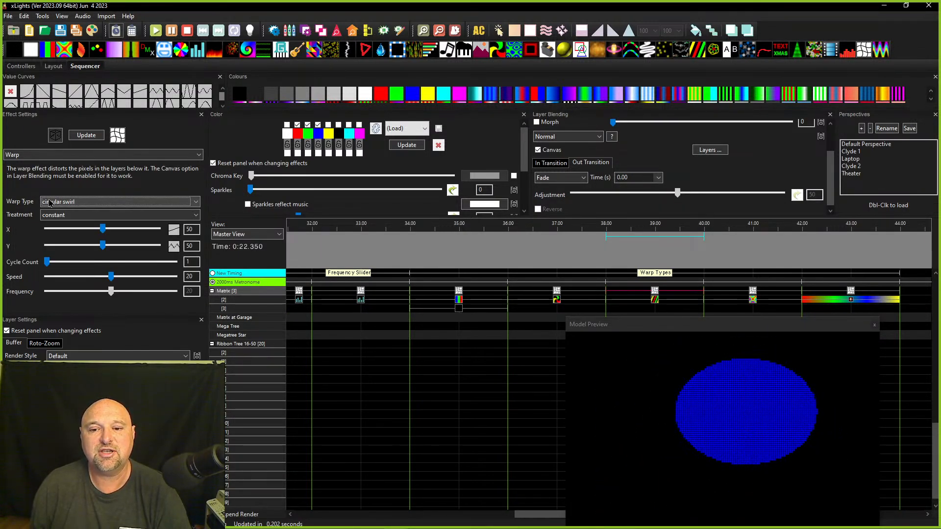
pyautogui.press('Down')
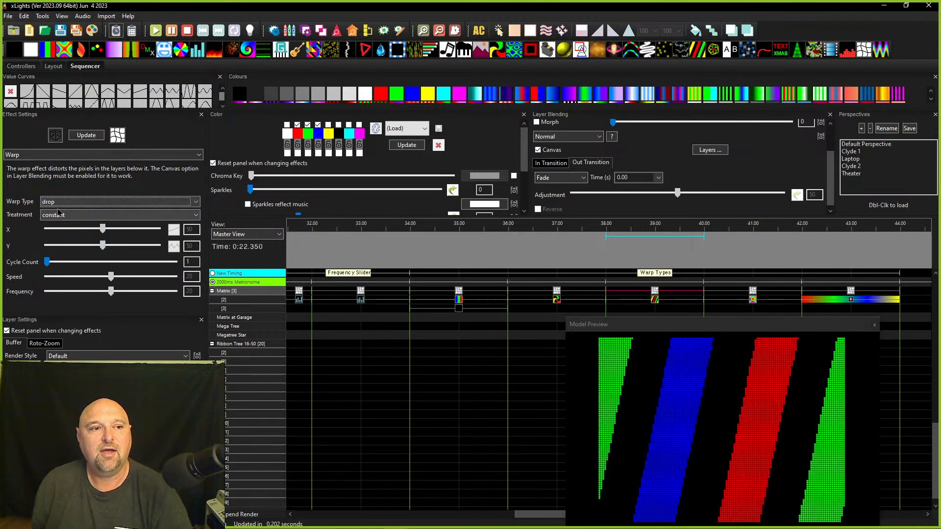
pyautogui.scroll(1, 60, 202)
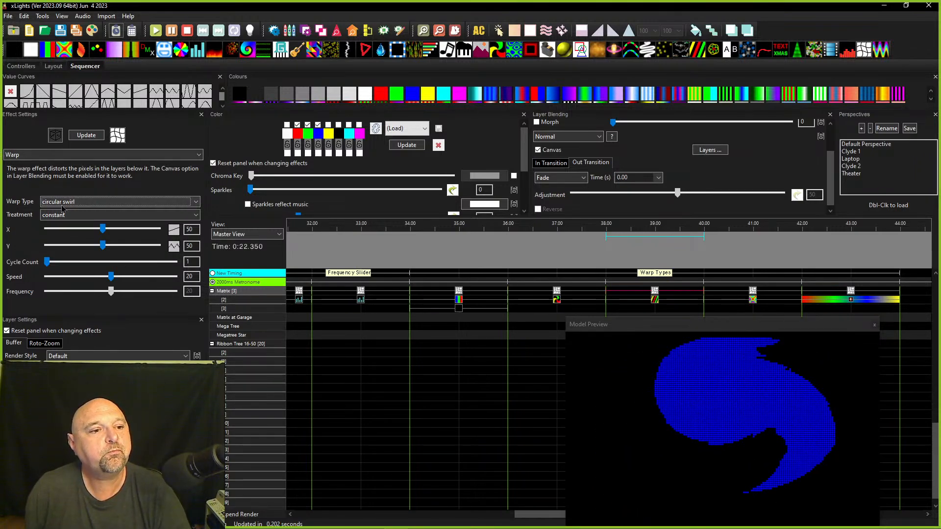
pyautogui.press('Down')
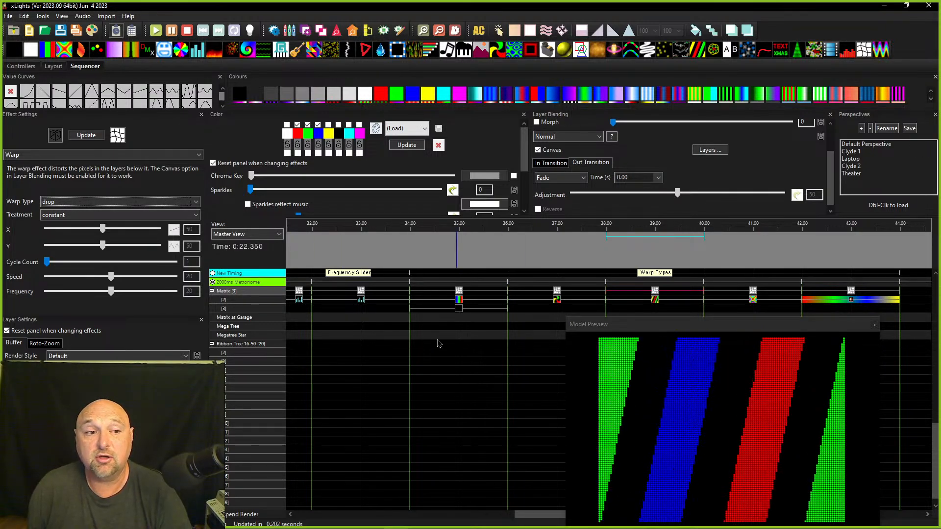
# Try Spiral Wraps values of 2.0 and 18.8 on the Spirals effect under the drop warp, ending at 11.6.
pyautogui.click(655, 303)
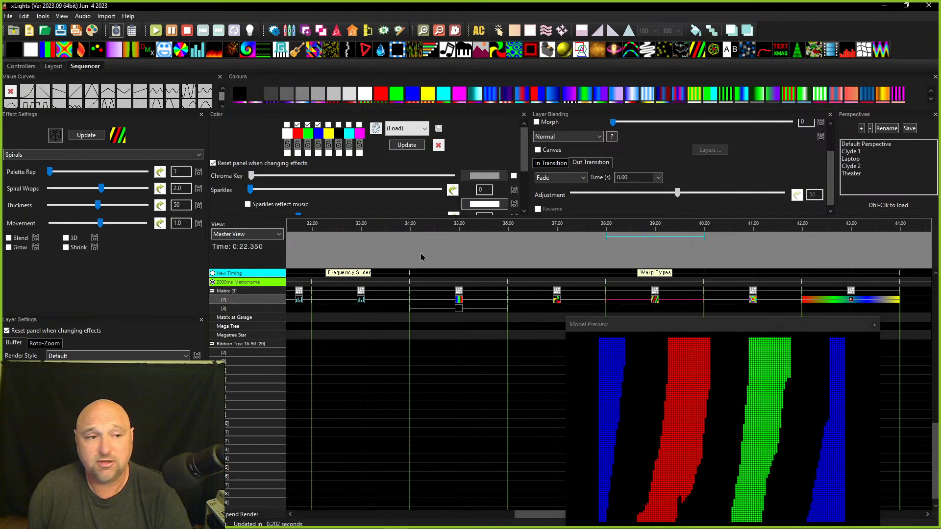
pyautogui.moveTo(100, 195); pyautogui.dragTo(108, 196)
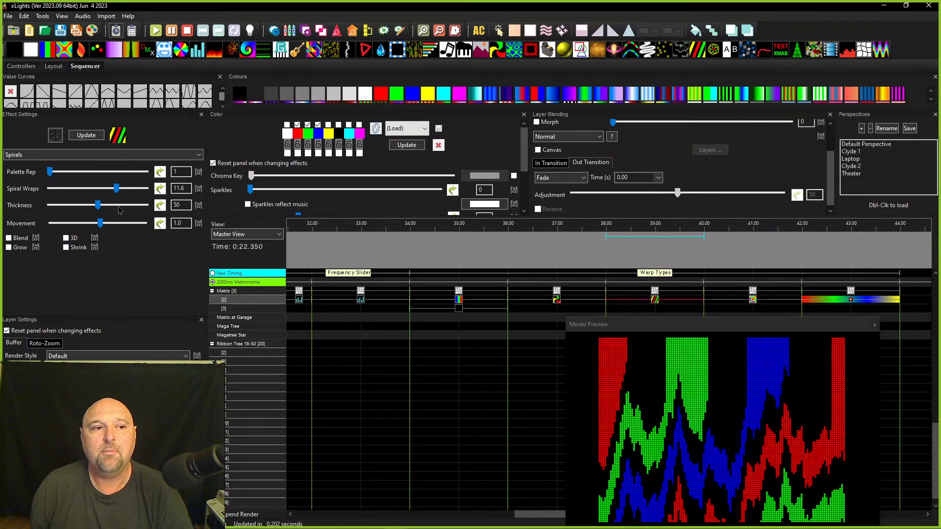
pyautogui.moveTo(117, 189); pyautogui.dragTo(113, 191)
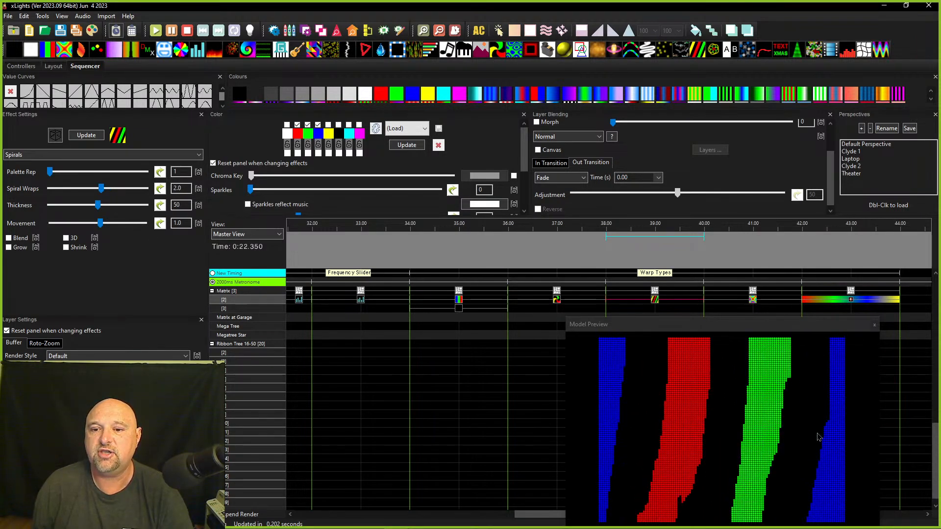
pyautogui.moveTo(101, 189); pyautogui.dragTo(129, 191)
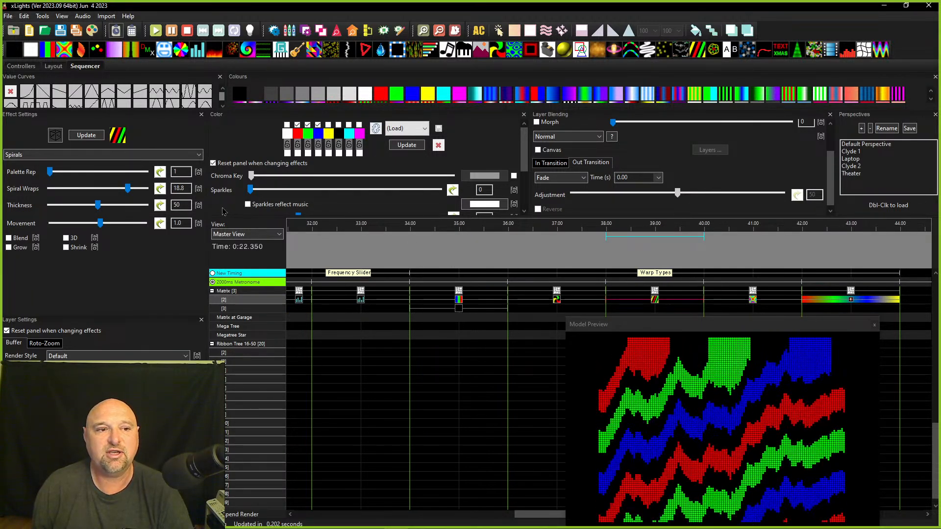
pyautogui.moveTo(129, 190); pyautogui.dragTo(118, 190)
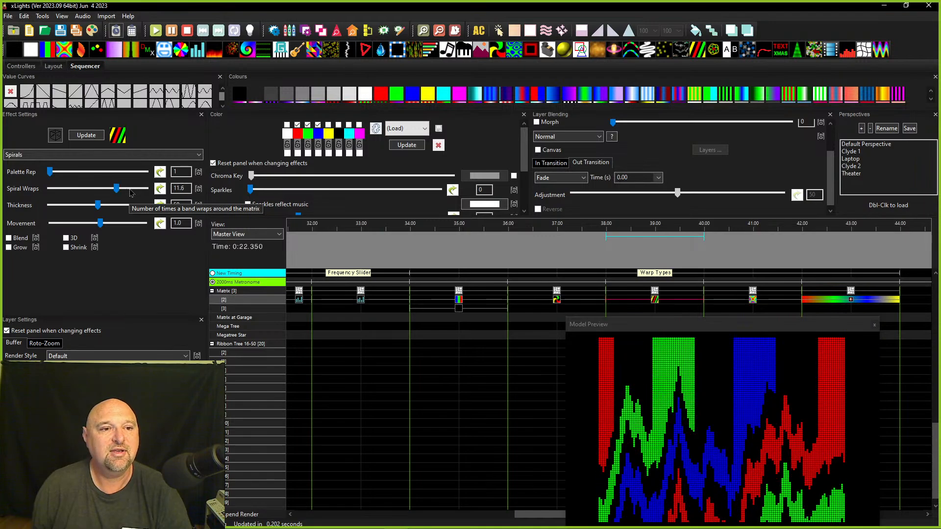
# Change the warp type of the effect above the spirals to wavy, and on to mirror.
pyautogui.click(654, 291)
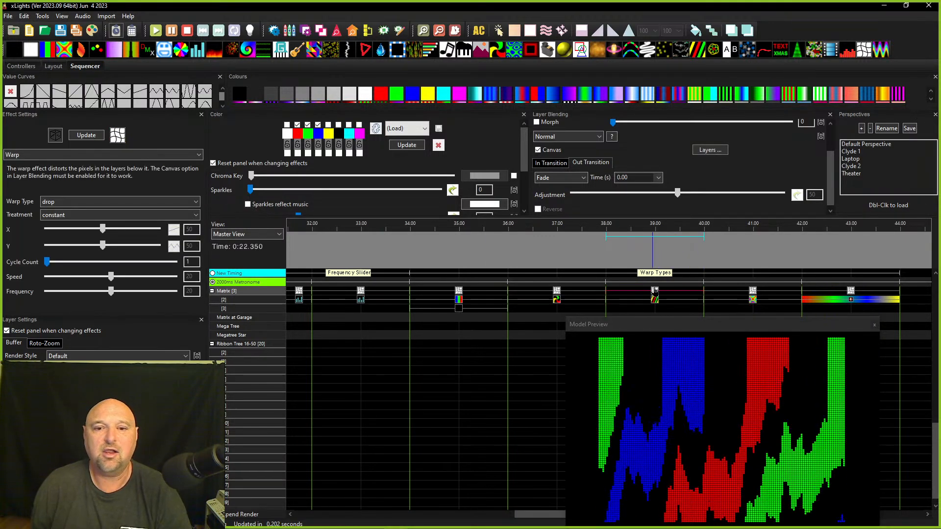
pyautogui.click(106, 205)
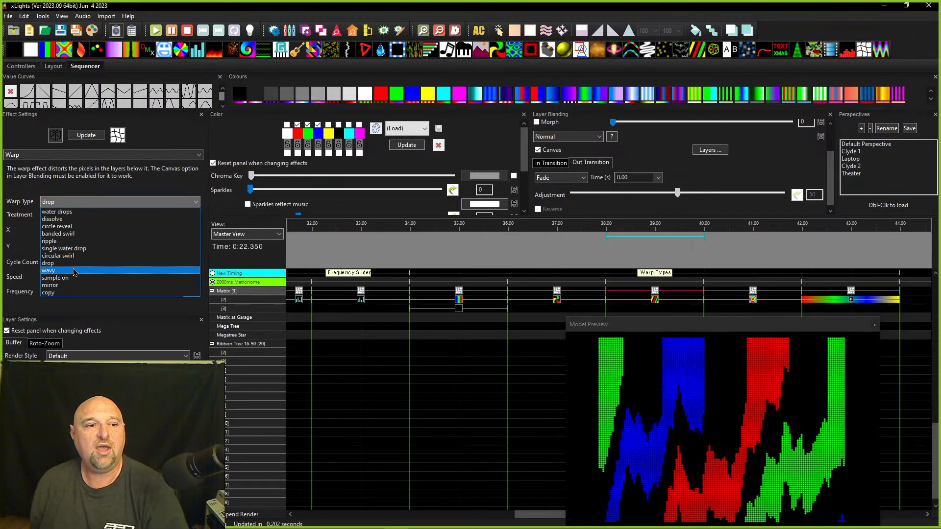
pyautogui.click(74, 272)
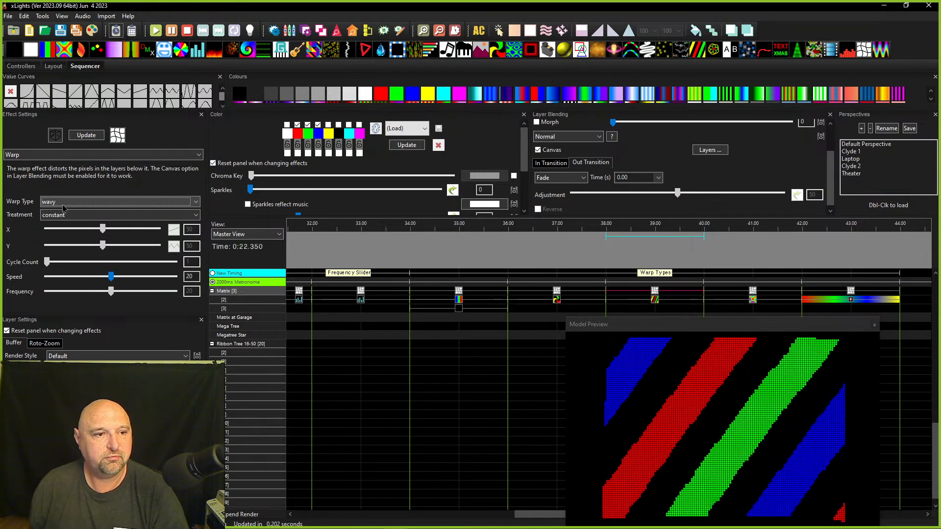
pyautogui.scroll(-1, 64, 206)
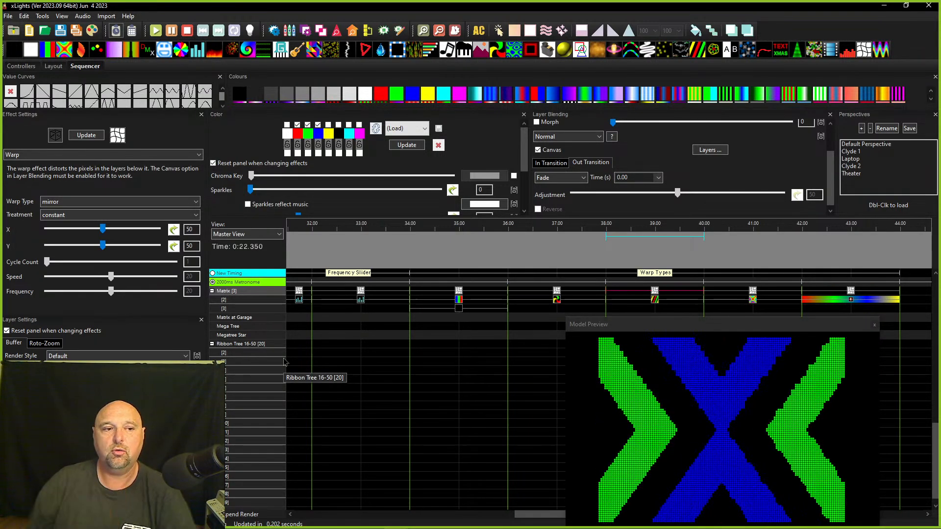
# Move the mirror Warp effect below the Spirals layer to view the unwarped spirals, and return it to the top layer.
pyautogui.moveTo(655, 293); pyautogui.dragTo(656, 308)
pyautogui.click(655, 300)
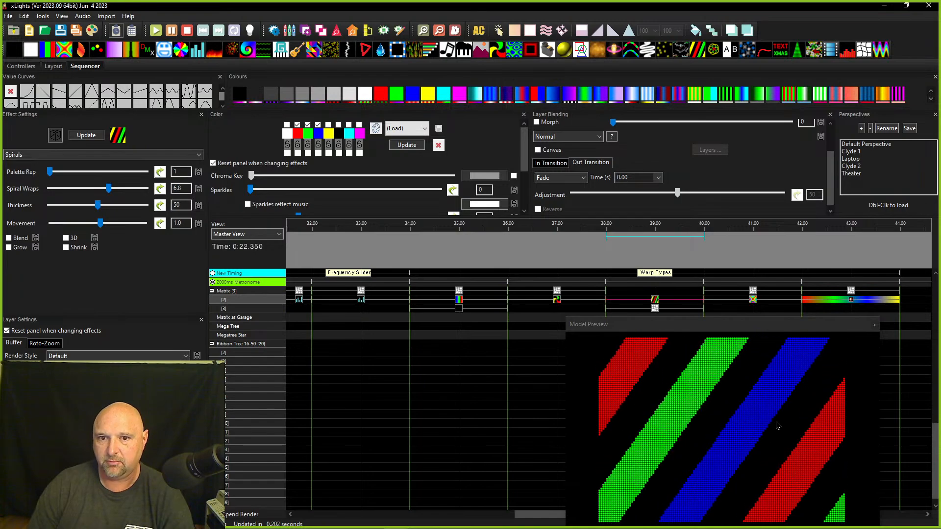
pyautogui.click(655, 309)
pyautogui.press('Up')
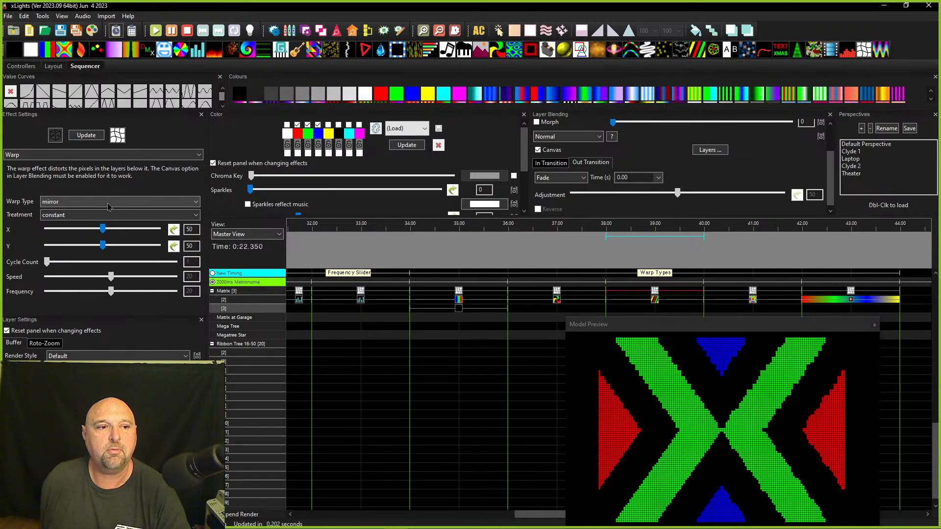
# Set the warp type at 38–40 s to copy and compare it with the Warp effect at 34–36 s.
pyautogui.scroll(-1, 109, 207)
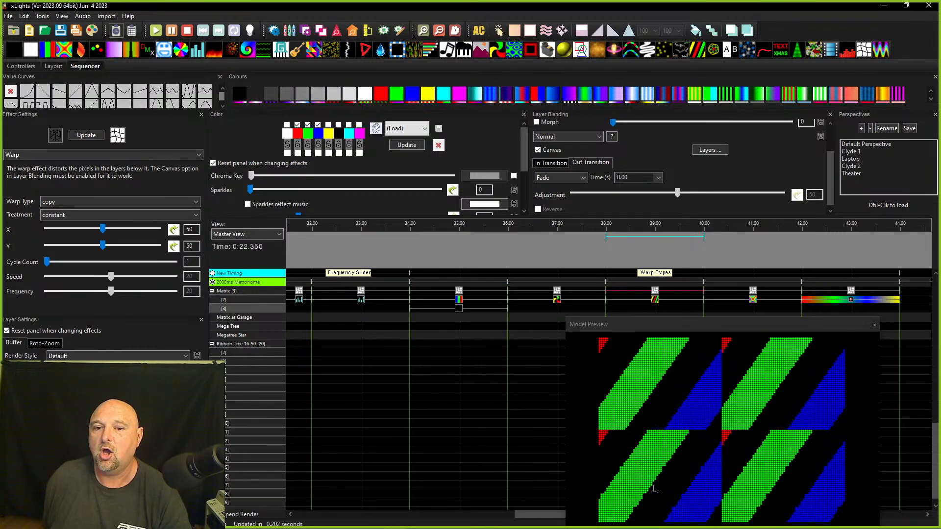
pyautogui.click(459, 294)
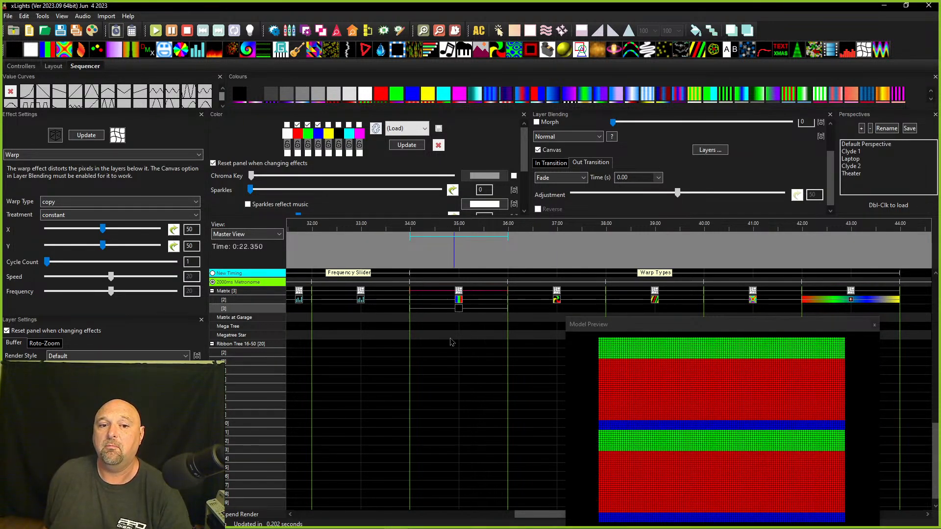
pyautogui.click(657, 299)
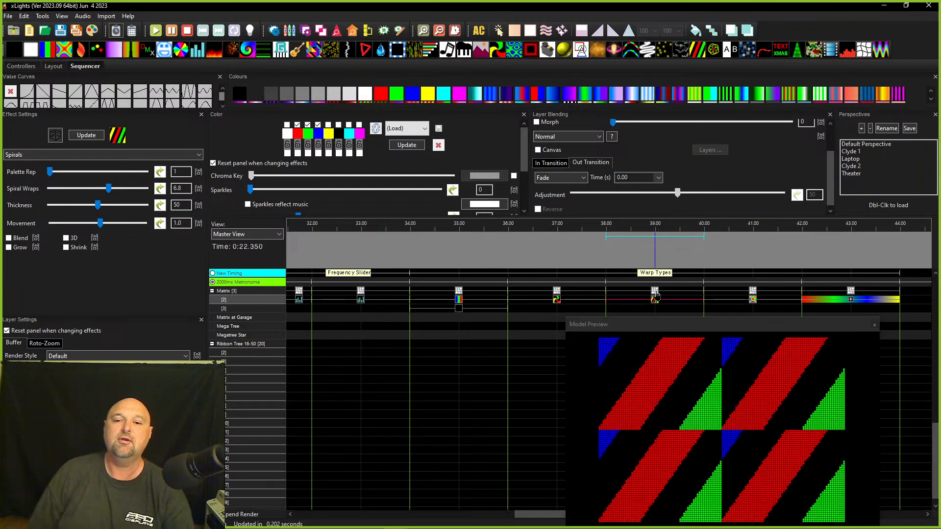
pyautogui.click(655, 292)
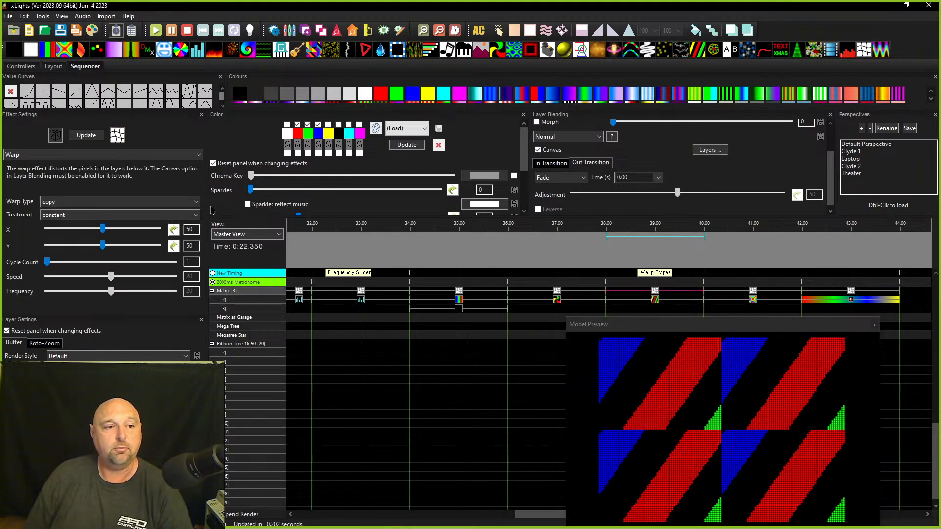
pyautogui.click(88, 203)
pyautogui.click(92, 209)
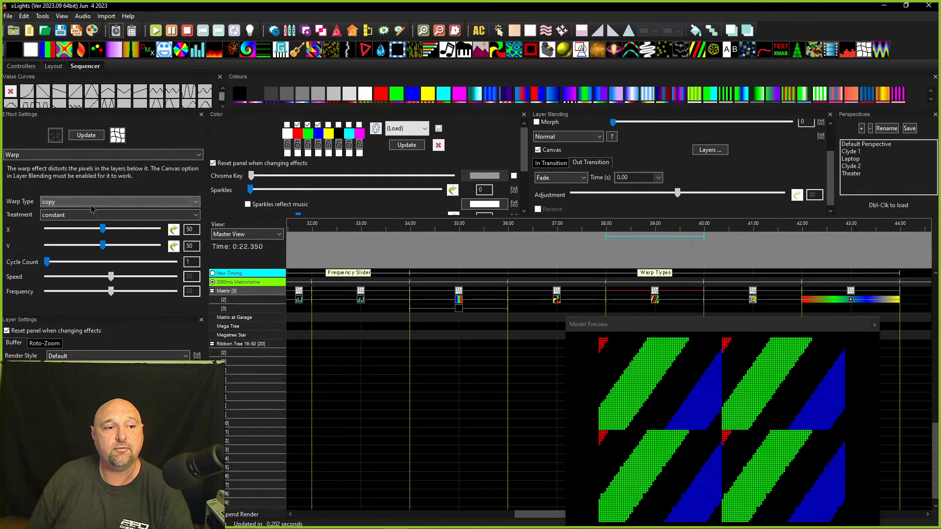
# Examine the water drops warp at 40–42 s and the Butterfly effect beneath it, choosing Palette for the Butterfly's colours.
pyautogui.click(753, 294)
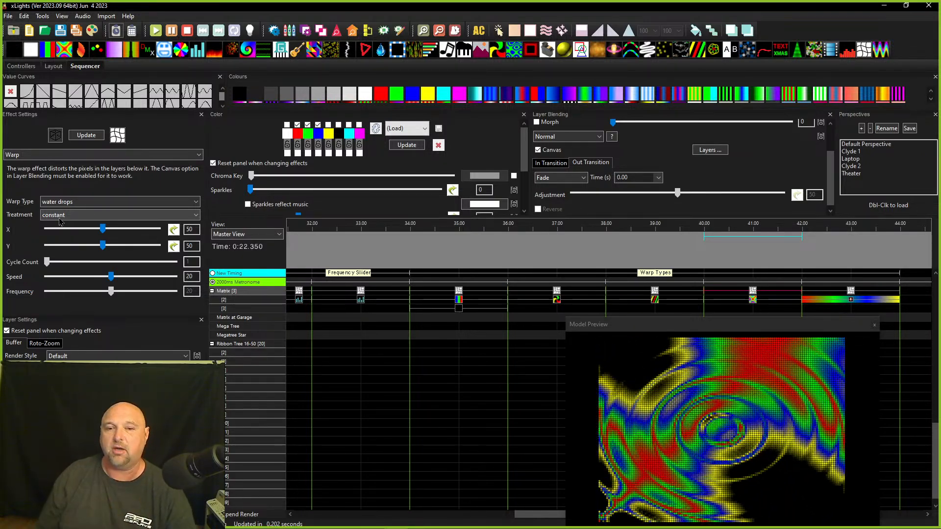
pyautogui.click(754, 300)
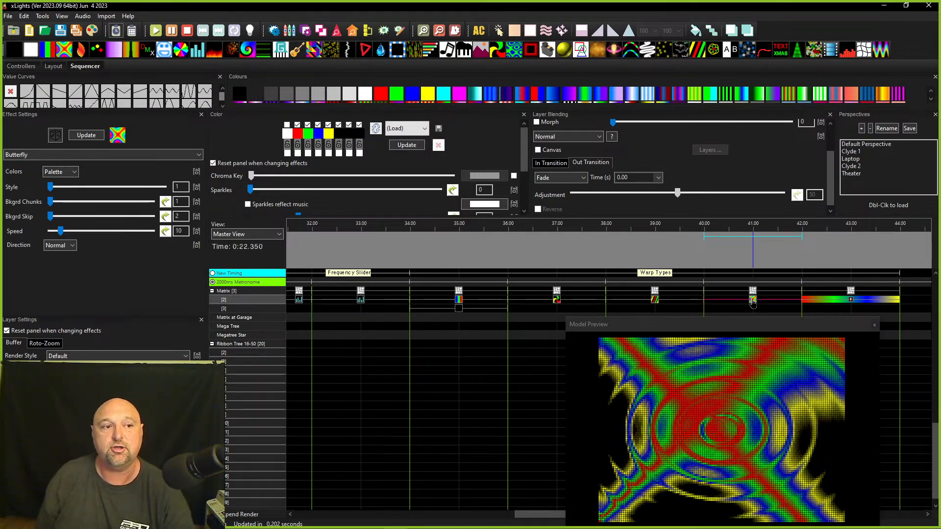
pyautogui.click(53, 173)
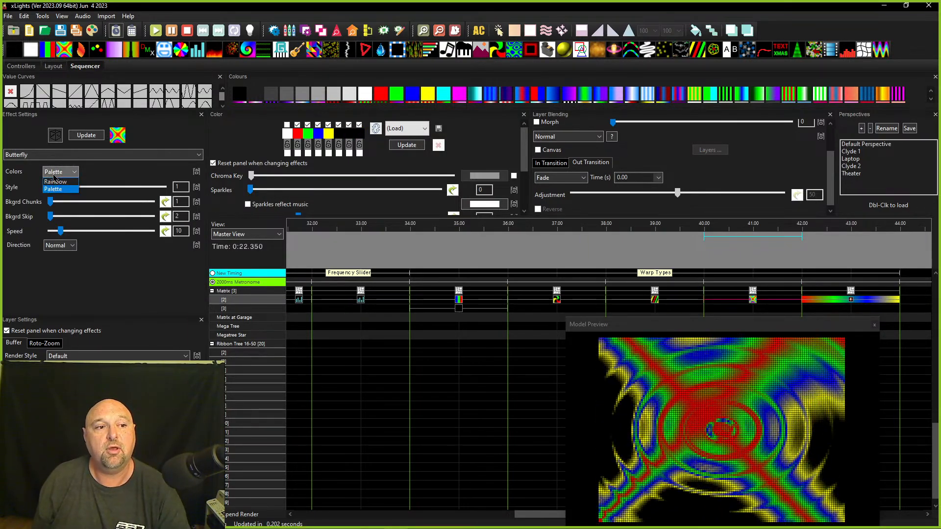
pyautogui.click(53, 190)
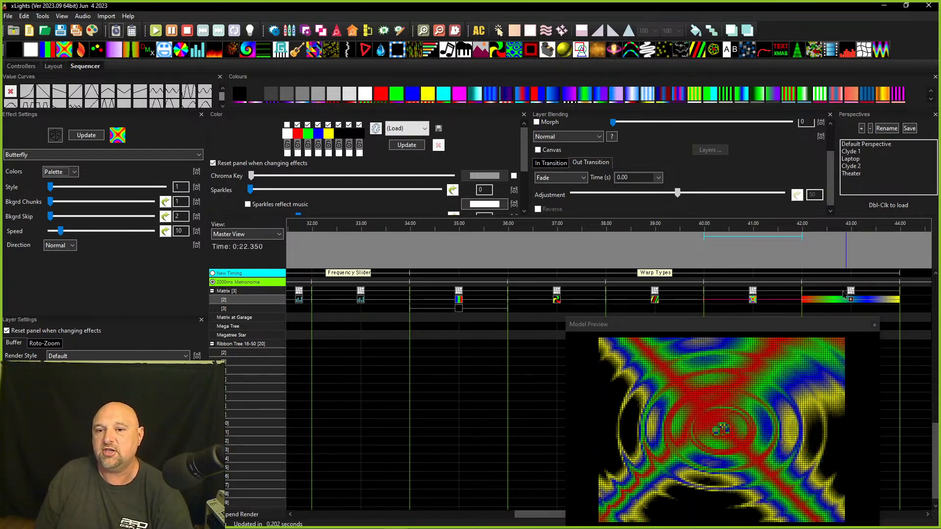
pyautogui.click(753, 291)
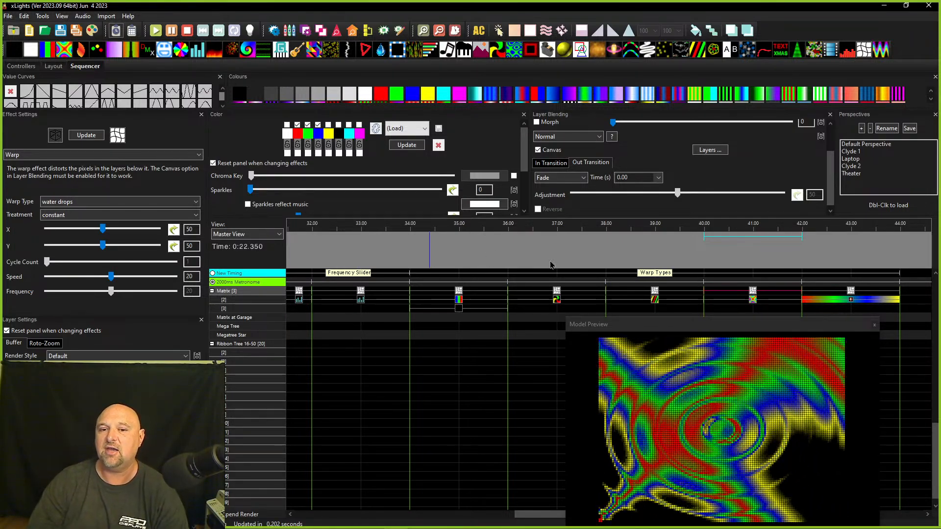
# Compare how the warped Spirals at 38–40 s, Pinwheel at 36–38 s and Bars at 34–36 s look in the preview.
pyautogui.click(557, 300)
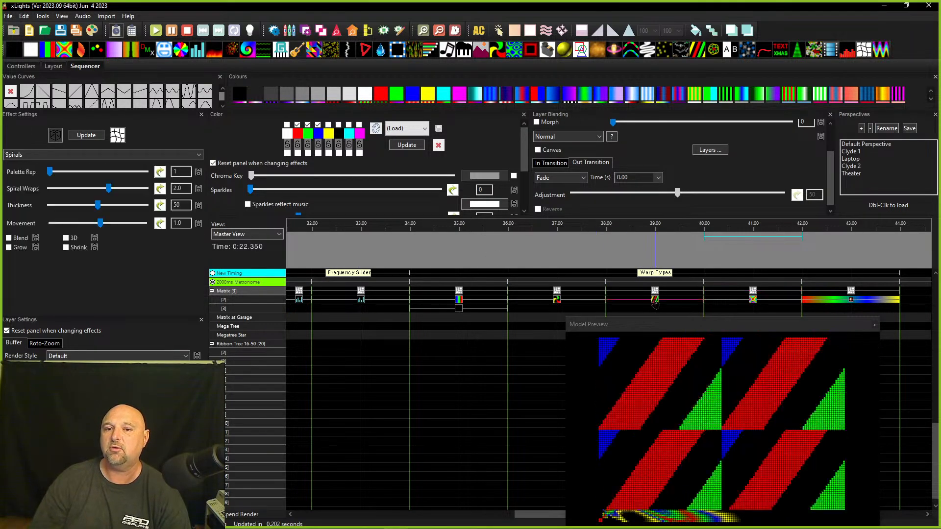
pyautogui.click(557, 300)
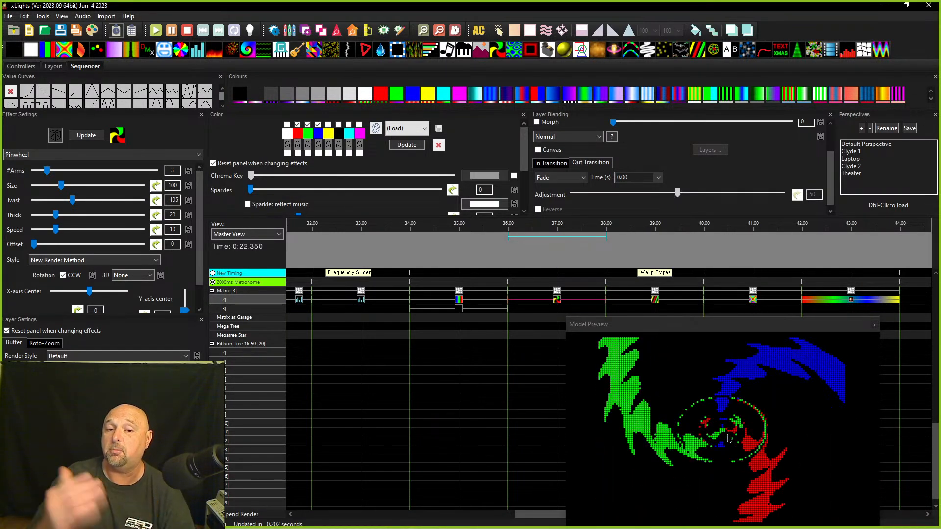
pyautogui.click(457, 301)
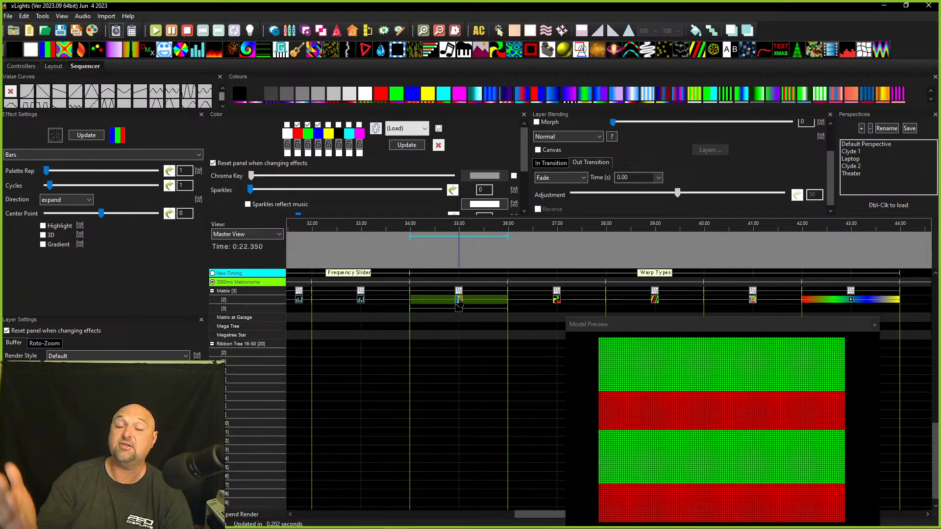
# Cycle the Warp effect at 40–42 s through dissolve, banded swirl, ripple, single water drop, drop, wavy, sample on and mirror, ending on copy.
pyautogui.click(760, 299)
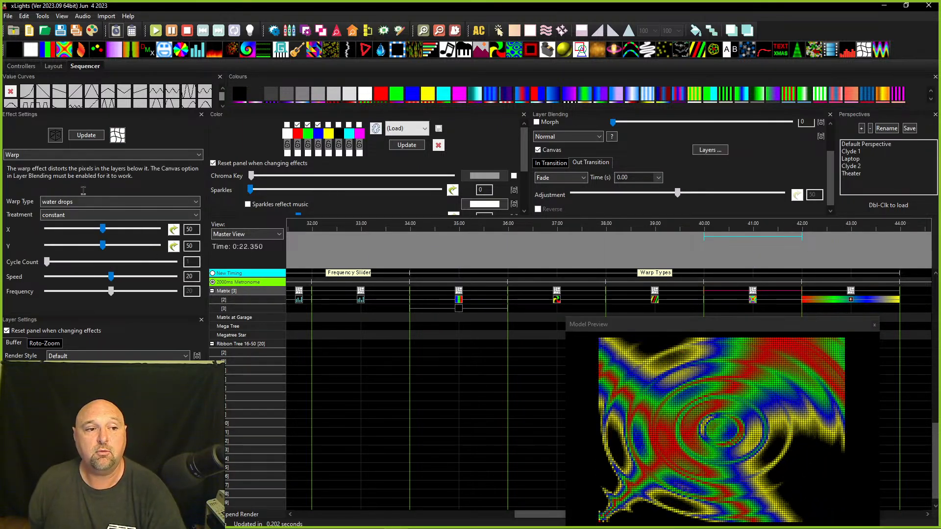
pyautogui.scroll(-1, 84, 203)
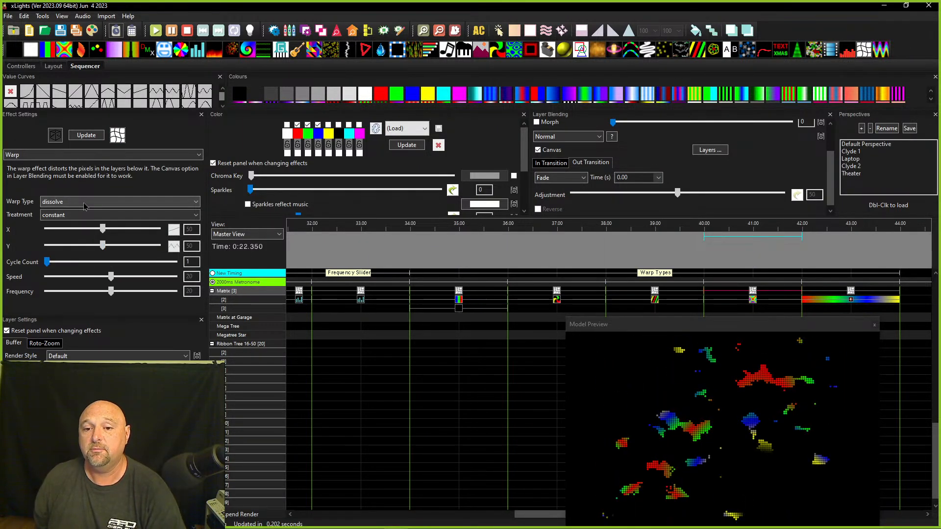
pyautogui.scroll(-1, 84, 203)
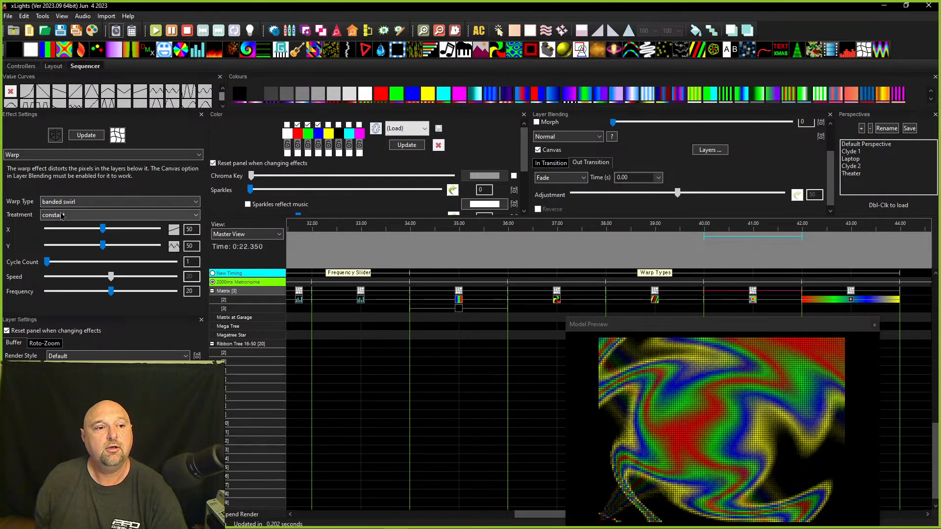
pyautogui.scroll(-1, 60, 207)
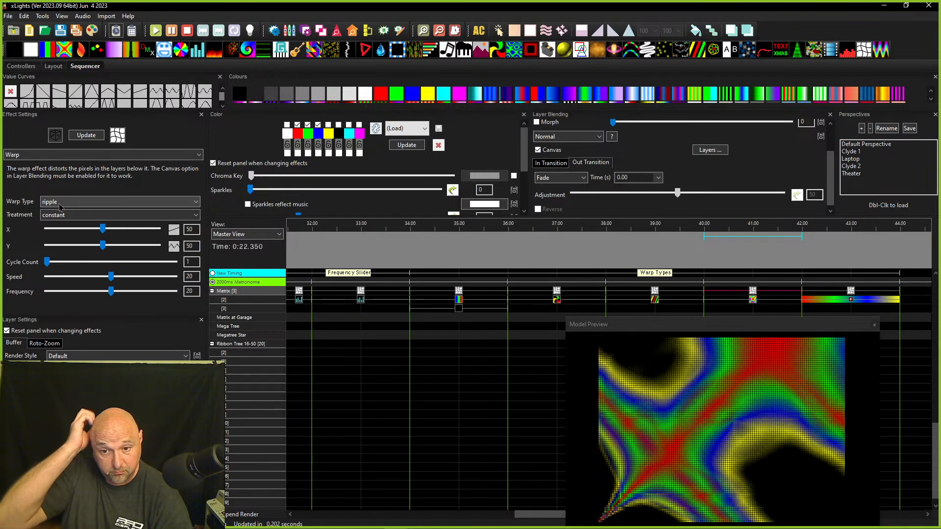
pyautogui.scroll(-1, 60, 207)
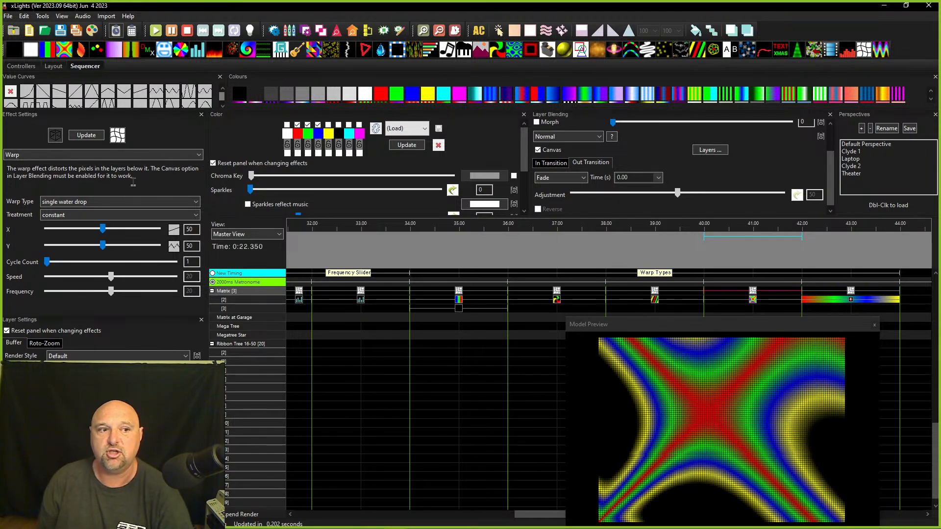
pyautogui.scroll(-1, 85, 205)
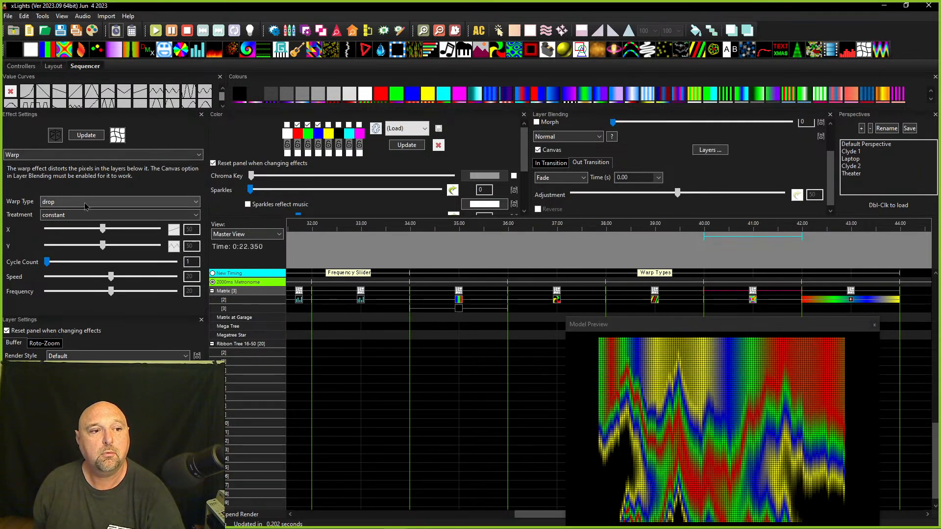
pyautogui.scroll(-1, 86, 206)
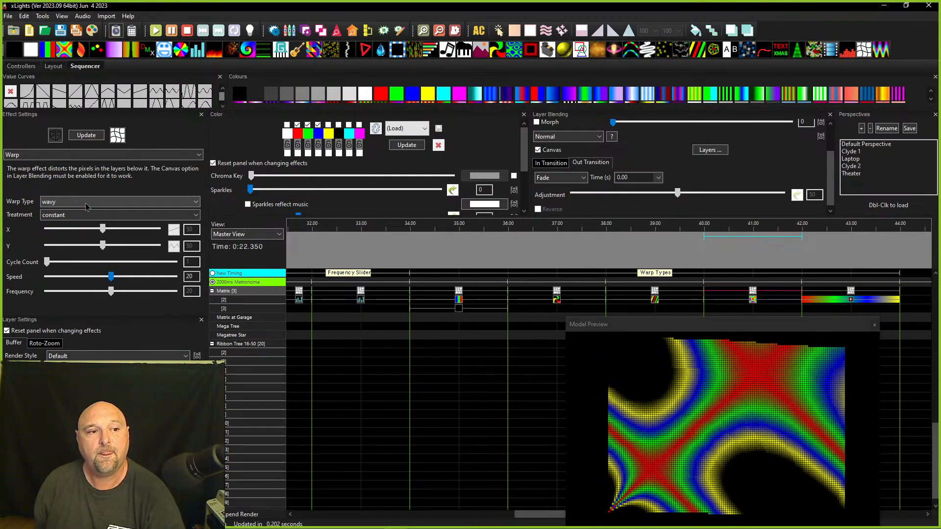
pyautogui.scroll(-1, 86, 207)
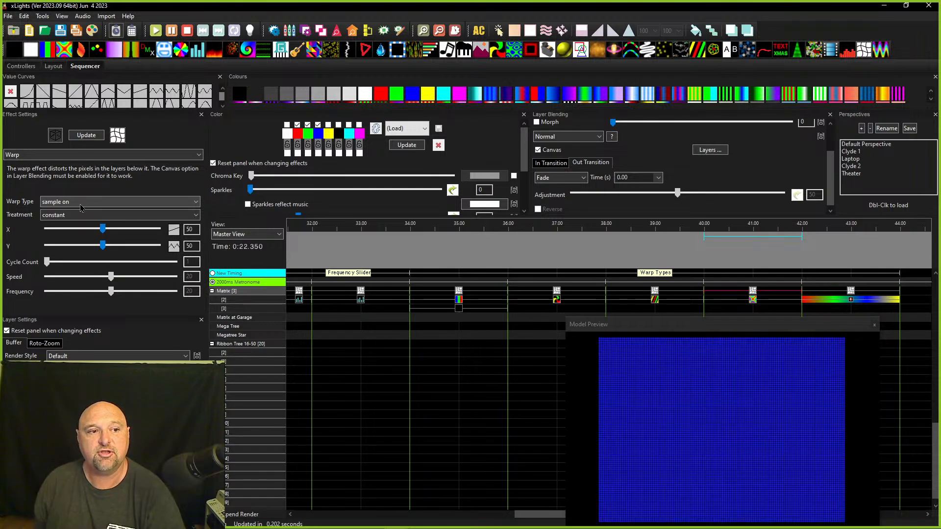
pyautogui.scroll(-1, 76, 206)
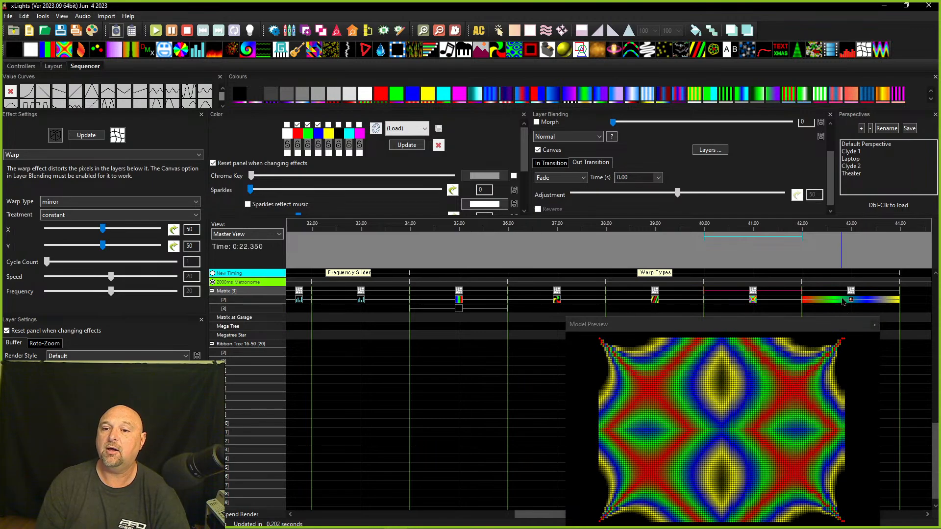
pyautogui.scroll(-1, 67, 206)
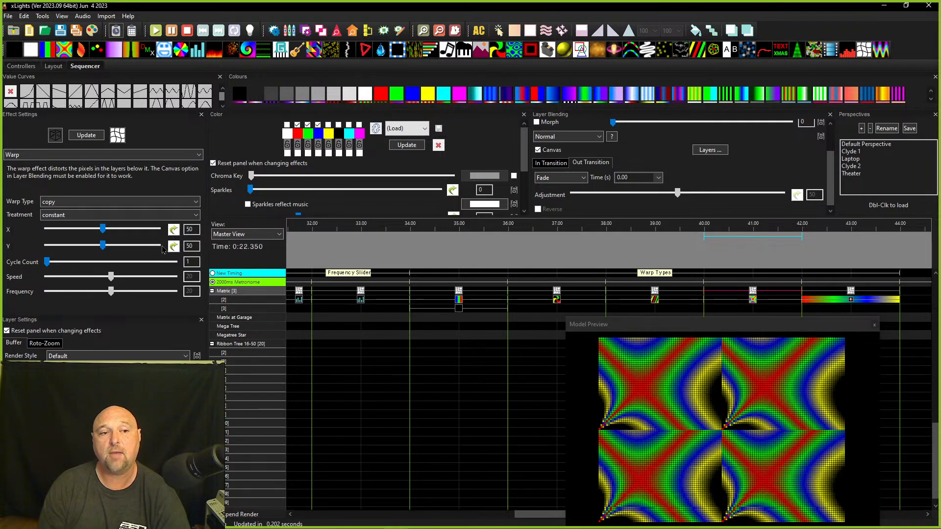
# Move the Warp effect at 42–44 s below the Shockwave layer, and set the Shockwave's Width1 to 40 and Width2 to 48.
pyautogui.click(853, 299)
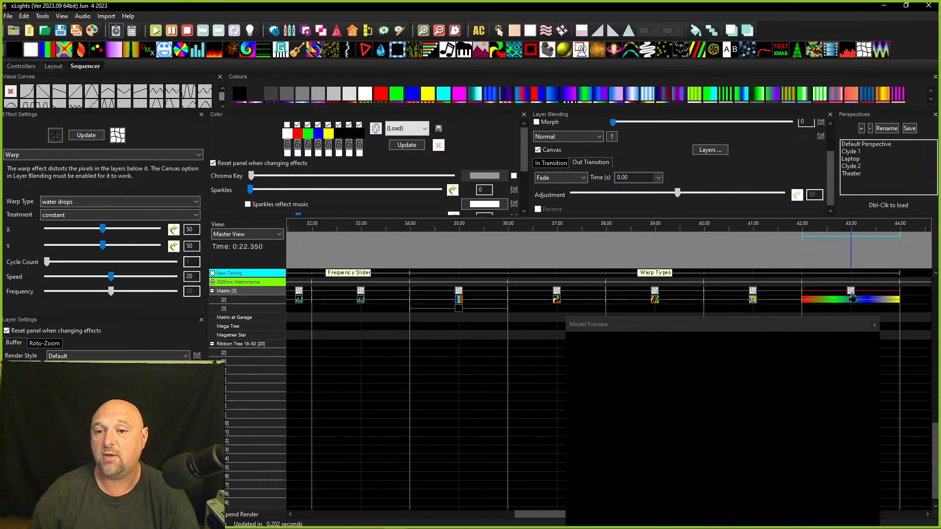
pyautogui.click(851, 307)
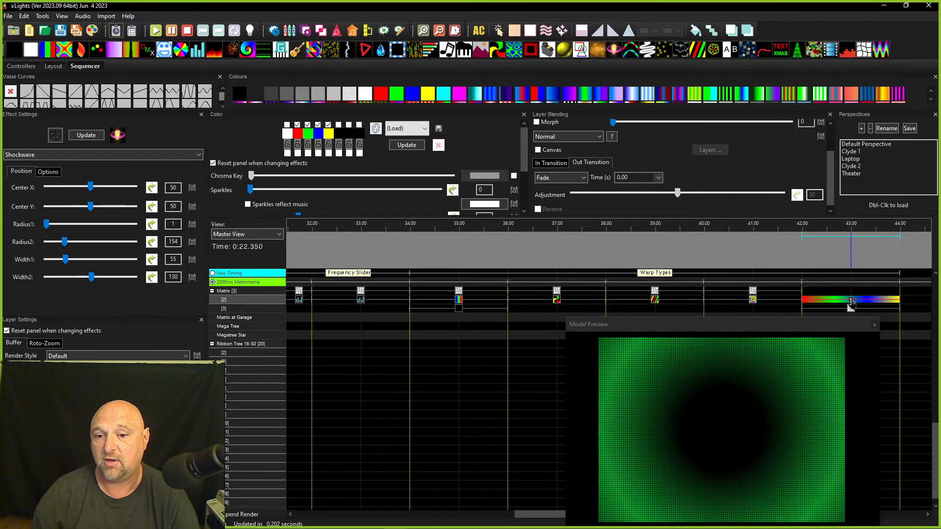
pyautogui.click(67, 263)
pyautogui.moveTo(92, 278); pyautogui.dragTo(64, 282)
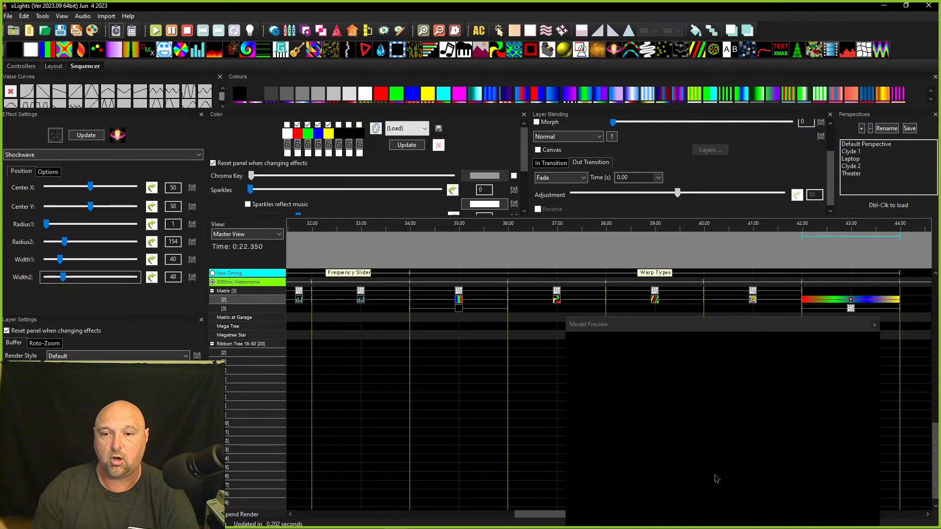
# Return the water drops Warp effect at 42–44 s to the top layer and set the Shockwave's Width2 to 157.
pyautogui.click(851, 310)
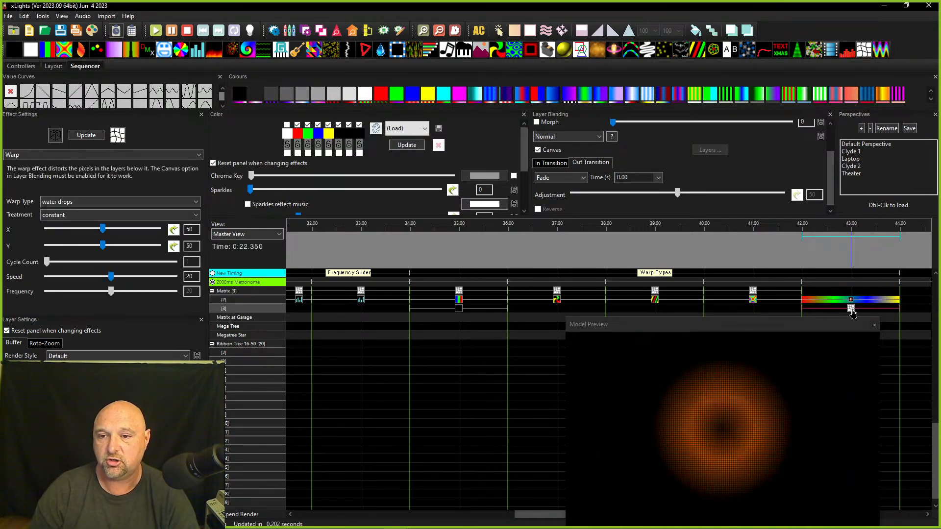
pyautogui.press('Up')
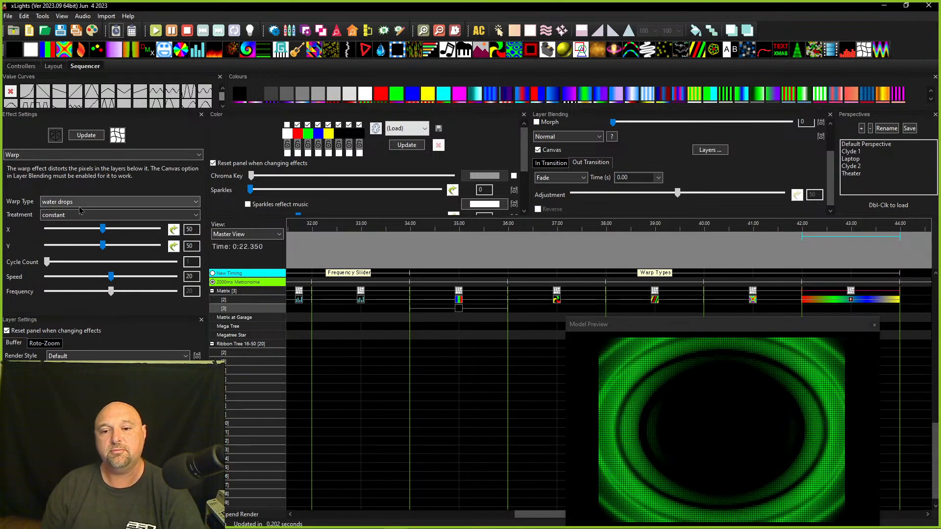
pyautogui.click(852, 301)
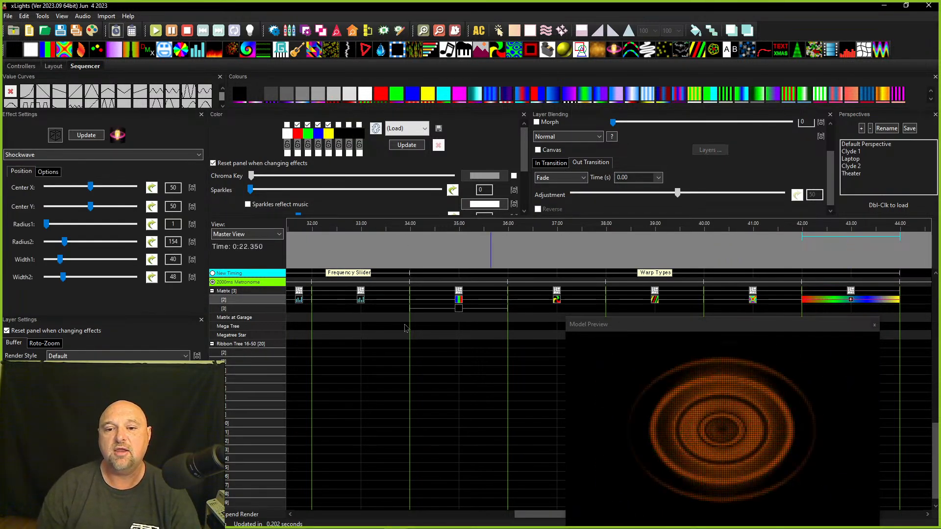
pyautogui.moveTo(62, 278); pyautogui.dragTo(100, 278)
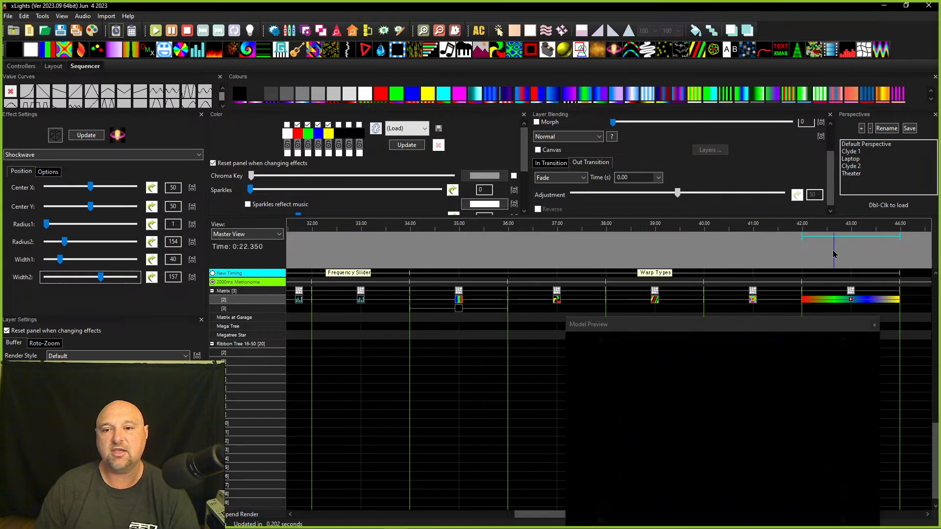
# Cycle the Warp effect above the Shockwave through dissolve, circle reveal, banded swirl and ripple, ending on single water drop.
pyautogui.click(848, 292)
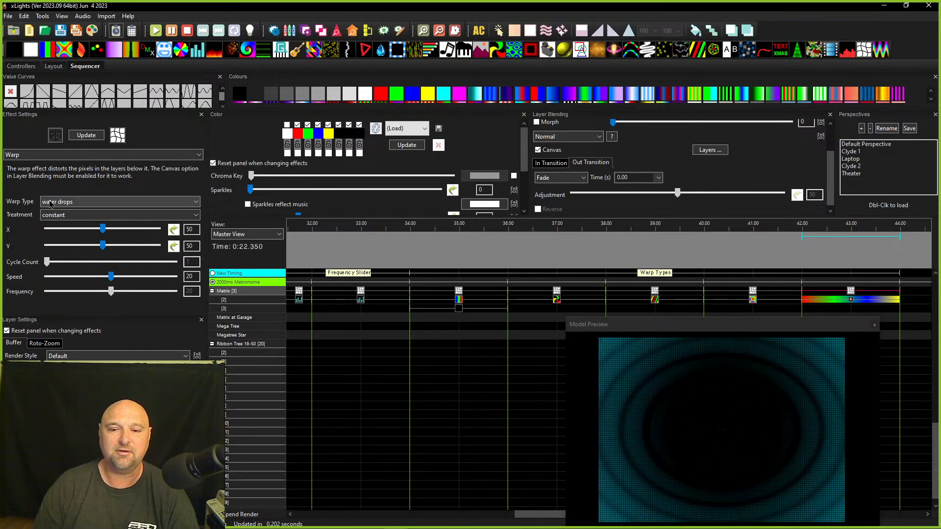
pyautogui.scroll(-1, 51, 204)
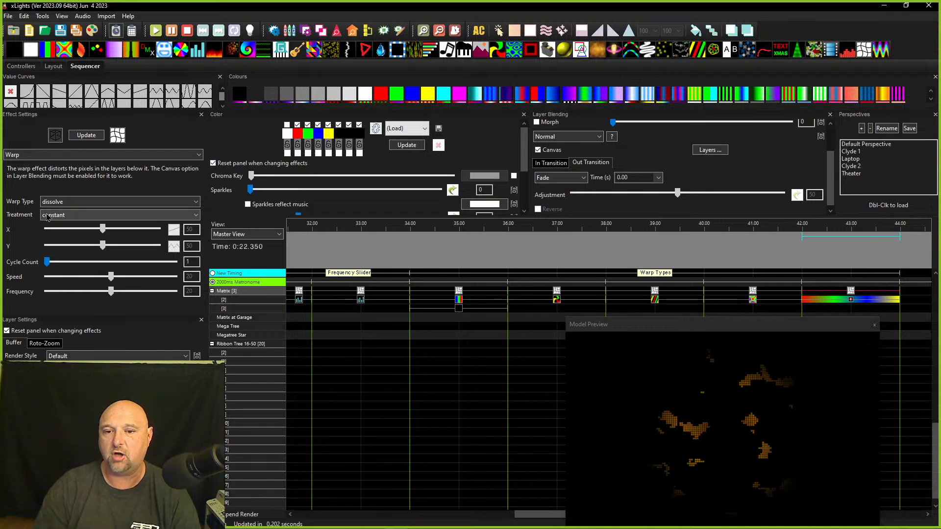
pyautogui.scroll(-1, 47, 207)
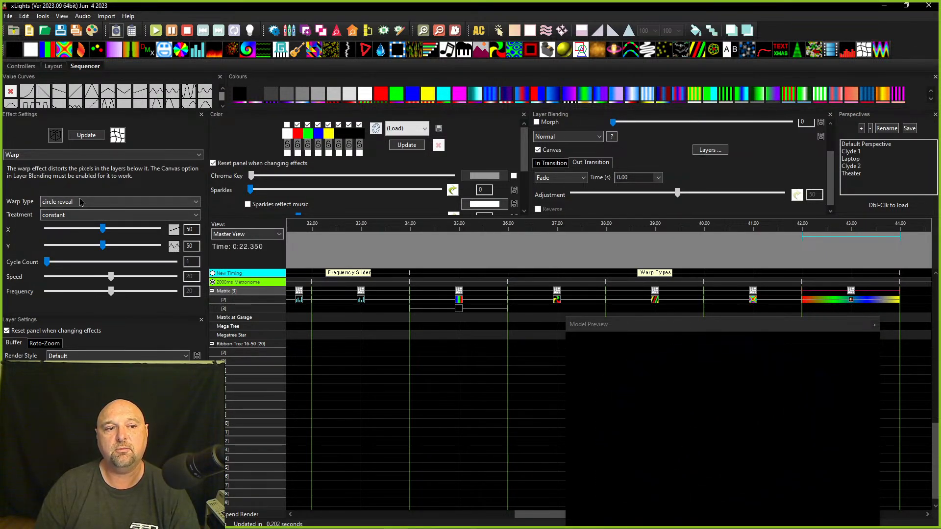
pyautogui.scroll(-1, 83, 202)
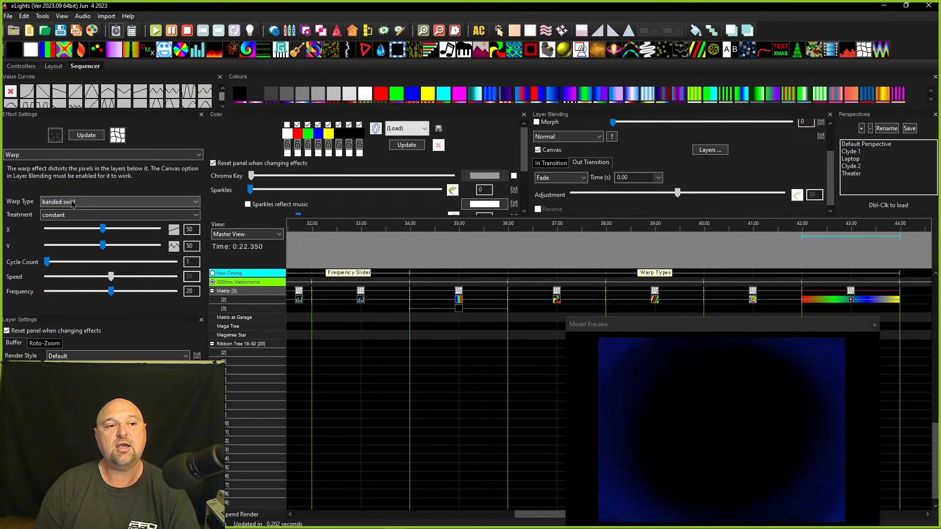
pyautogui.scroll(-1, 72, 204)
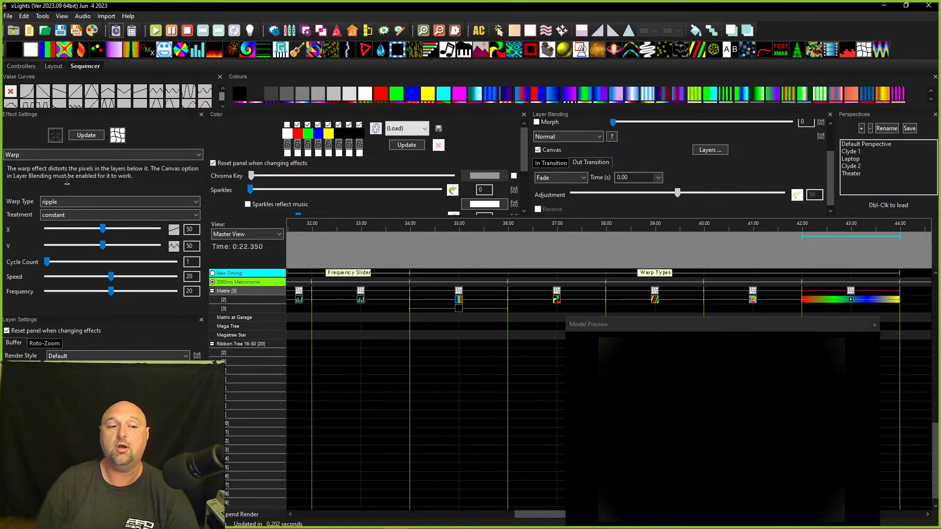
pyautogui.click(84, 204)
pyautogui.click(84, 204)
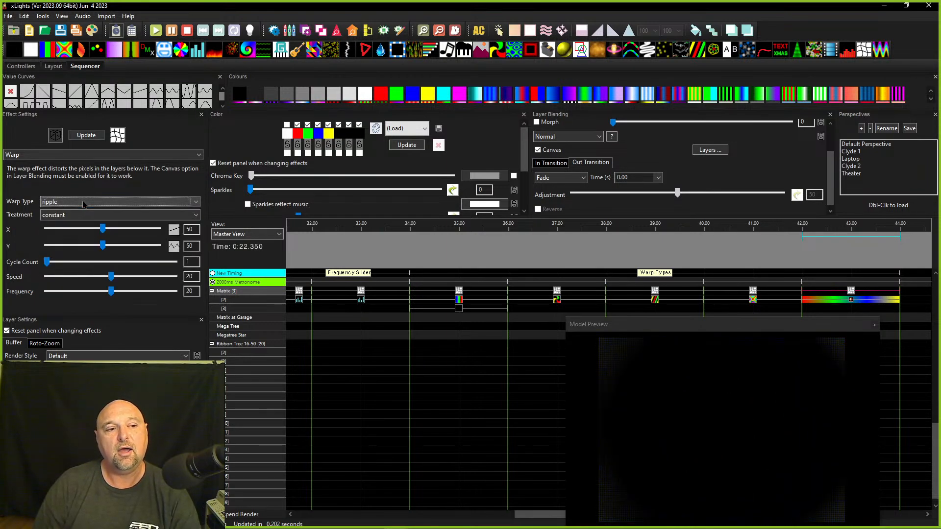
pyautogui.press('Down')
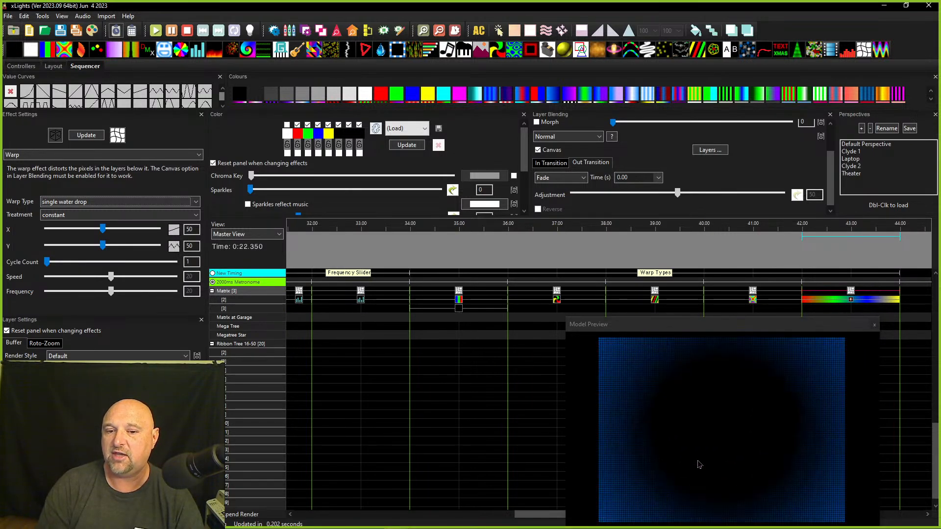
# Set the Shockwave's Width1 to 98 and reselect the single water drop Warp effect above it.
pyautogui.click(853, 300)
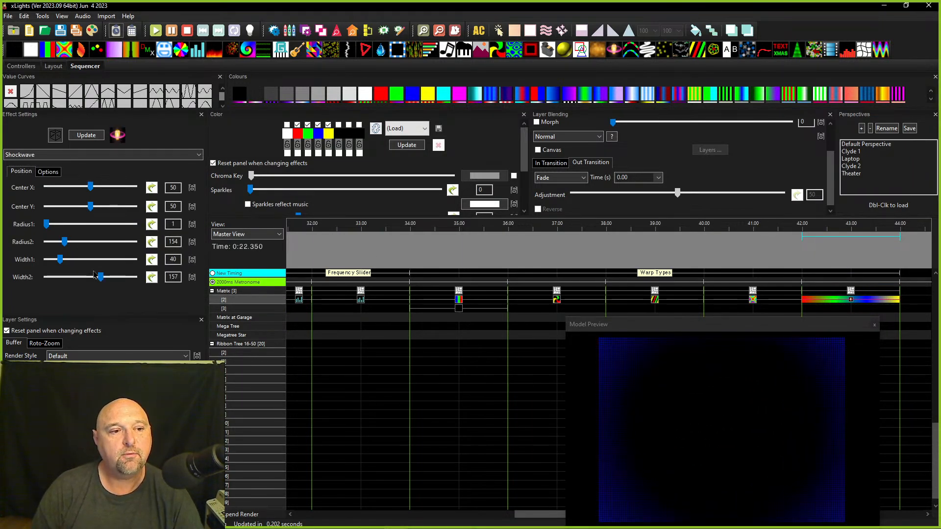
pyautogui.moveTo(60, 259); pyautogui.dragTo(84, 266)
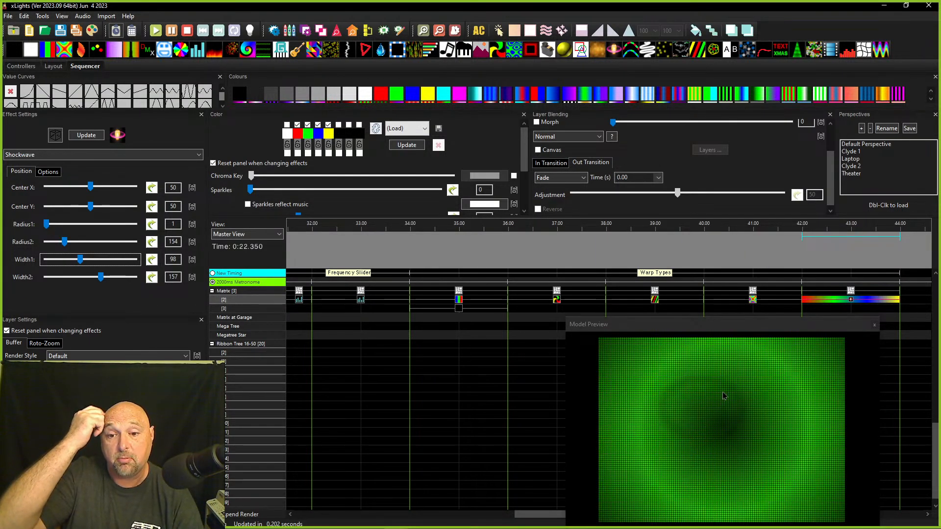
pyautogui.click(842, 291)
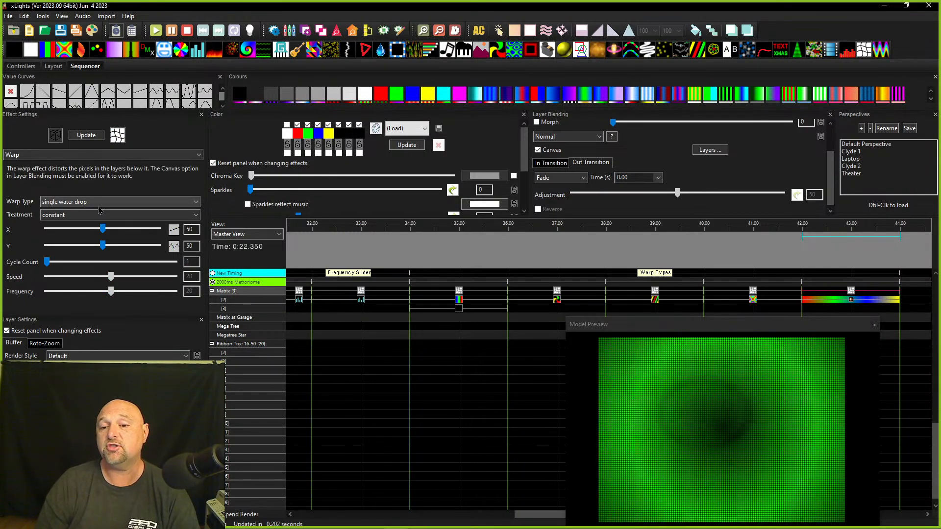
# Change the Warp effect at 42–44 s to circular swirl and set the Shockwave's Width1 to 43 and Width2 to 103.
pyautogui.press('Down')
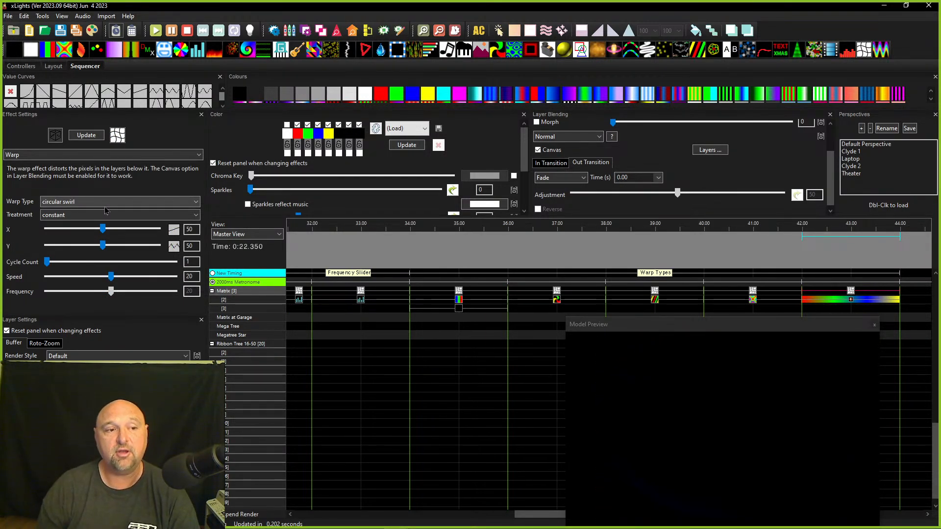
pyautogui.click(847, 299)
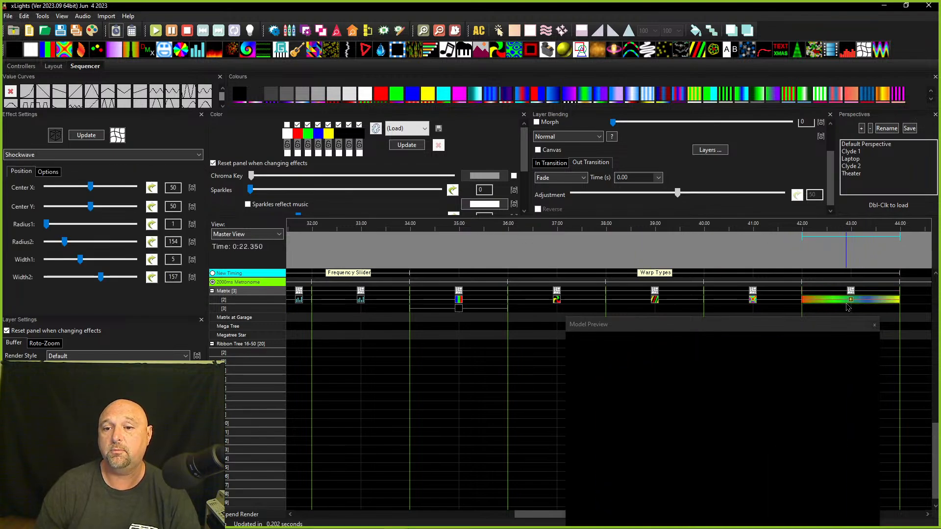
pyautogui.moveTo(80, 259); pyautogui.dragTo(99, 281)
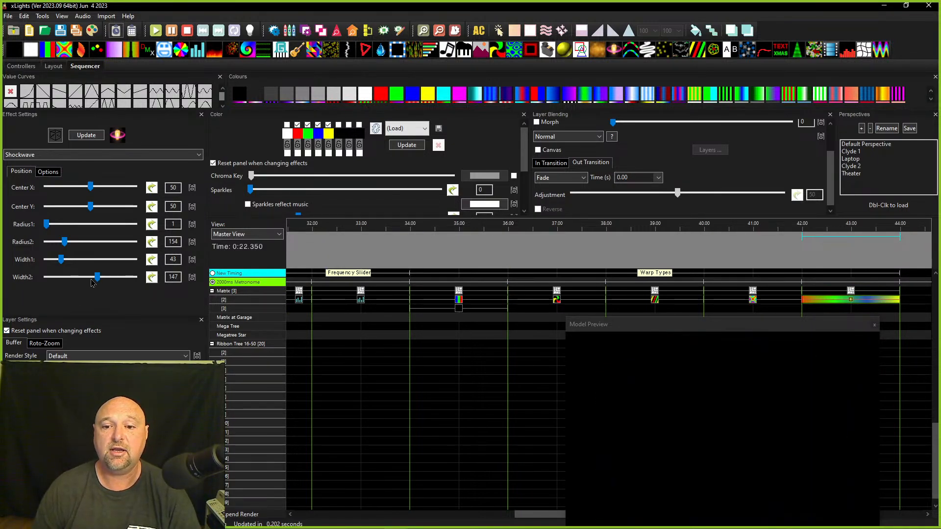
pyautogui.click(852, 300)
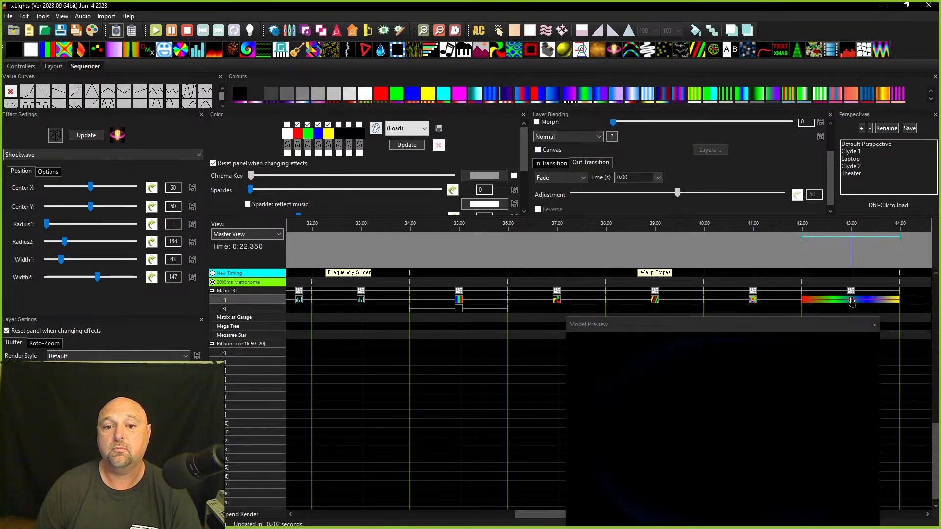
pyautogui.moveTo(98, 277); pyautogui.dragTo(82, 278)
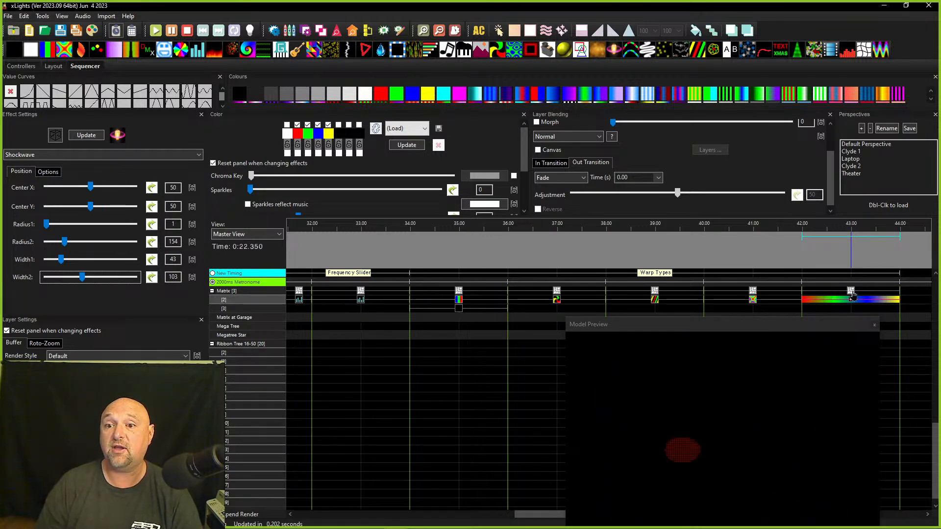
# Cycle the Warp effect above the Shockwave through drop with treatment in, wavy and mirror, ending on copy with constant treatment.
pyautogui.click(853, 293)
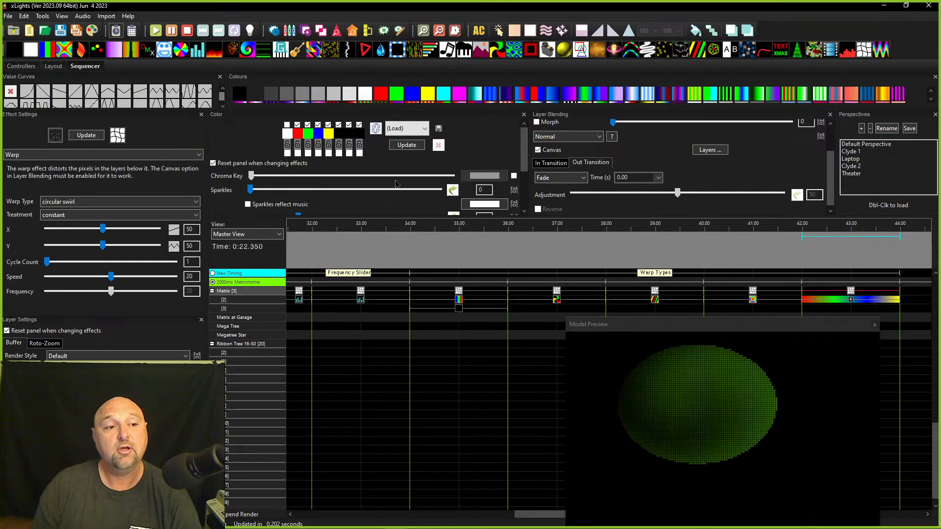
pyautogui.scroll(-1, 63, 206)
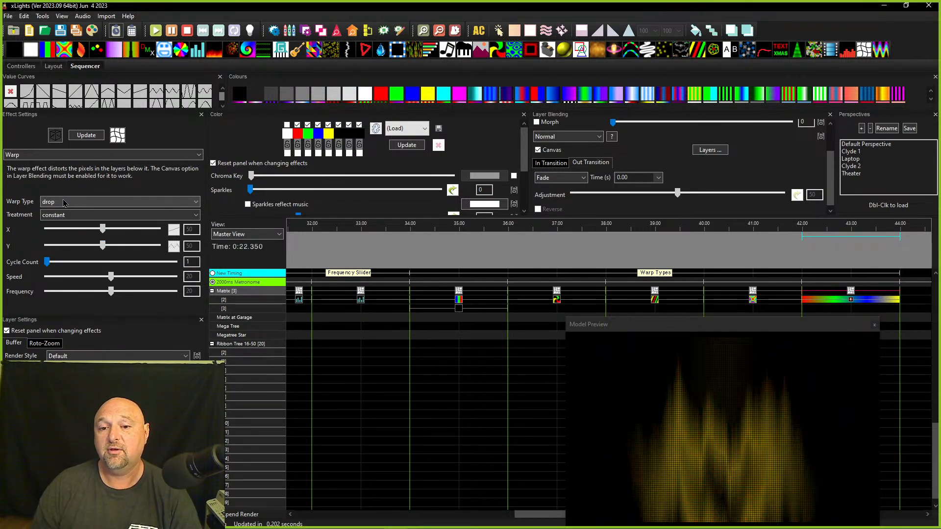
pyautogui.click(58, 216)
pyautogui.click(57, 232)
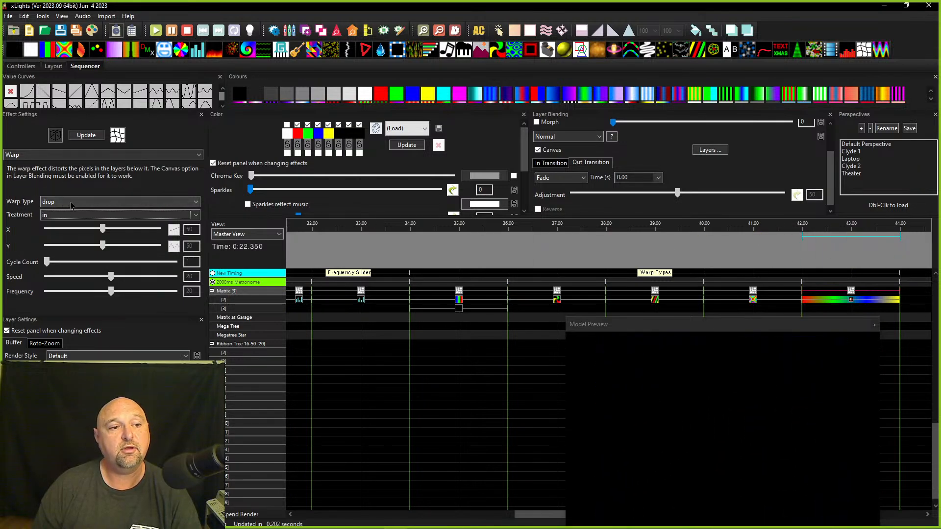
pyautogui.scroll(-1, 72, 206)
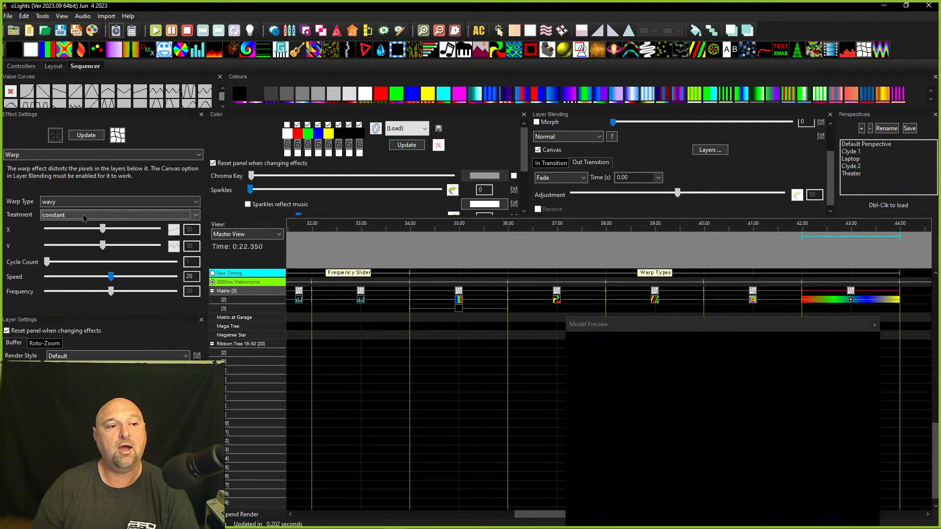
pyautogui.scroll(3, 57, 202)
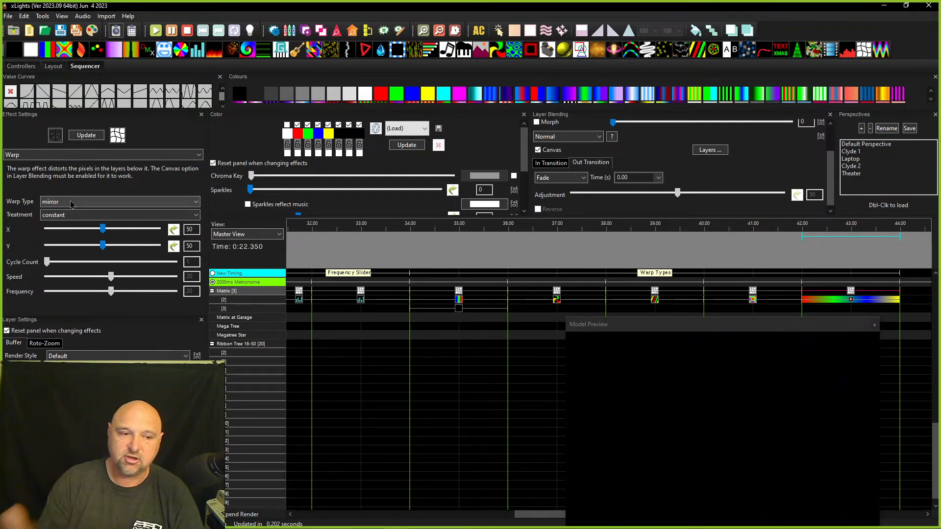
pyautogui.scroll(-1, 74, 206)
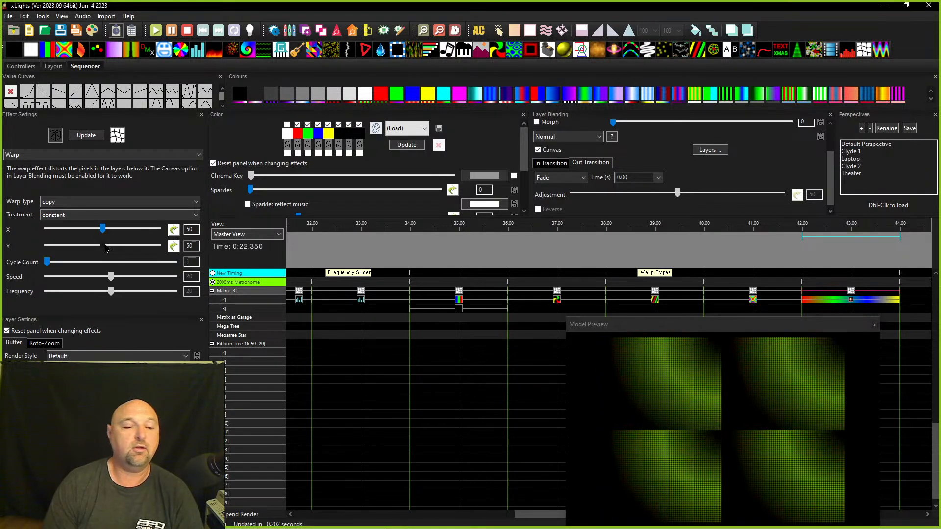
# Try the copy Warp with Y at 0 and 100, ending on X 0 and Y 52.
pyautogui.moveTo(104, 249); pyautogui.dragTo(47, 249)
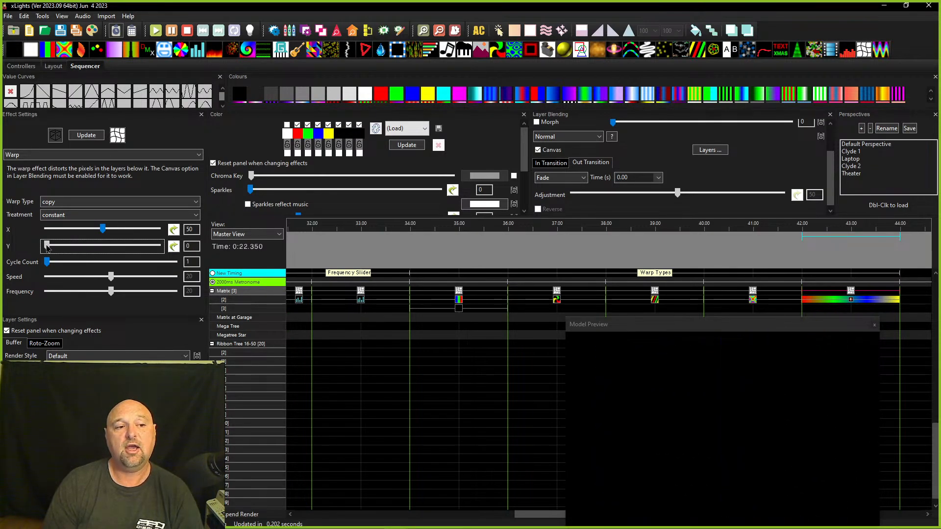
pyautogui.moveTo(43, 247); pyautogui.dragTo(211, 253)
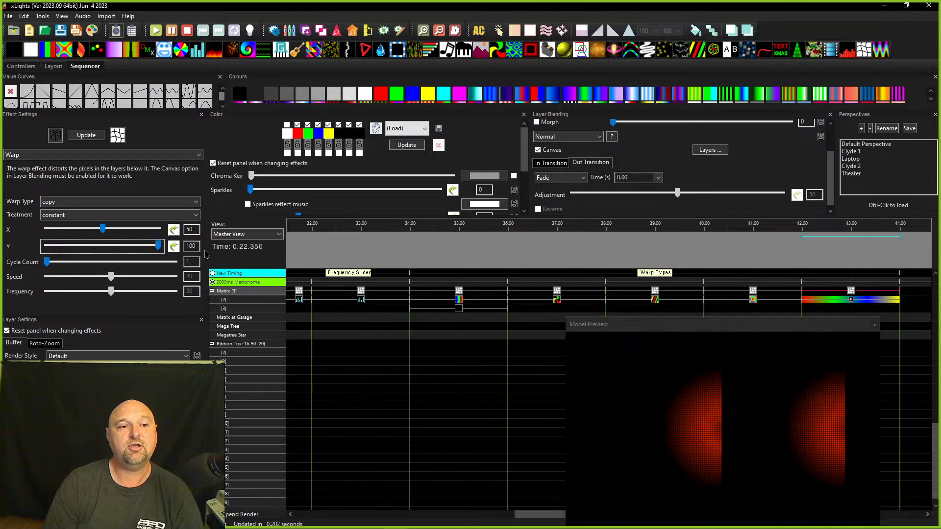
pyautogui.moveTo(102, 229); pyautogui.dragTo(99, 234)
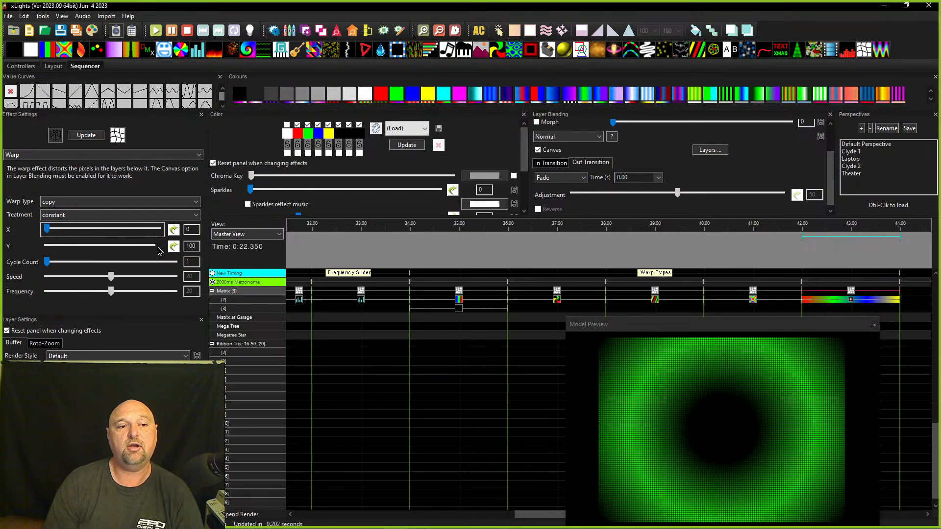
pyautogui.moveTo(156, 247); pyautogui.dragTo(104, 247)
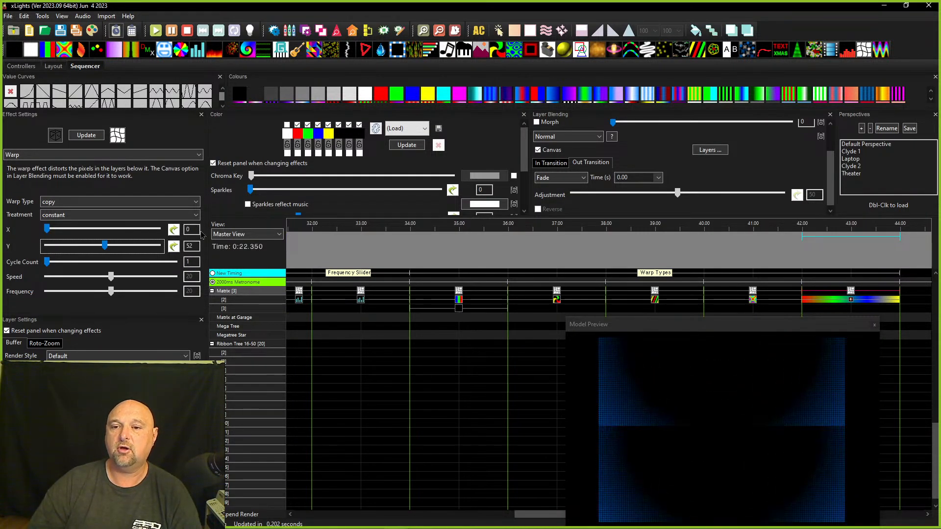
pyautogui.doubleClick(191, 246)
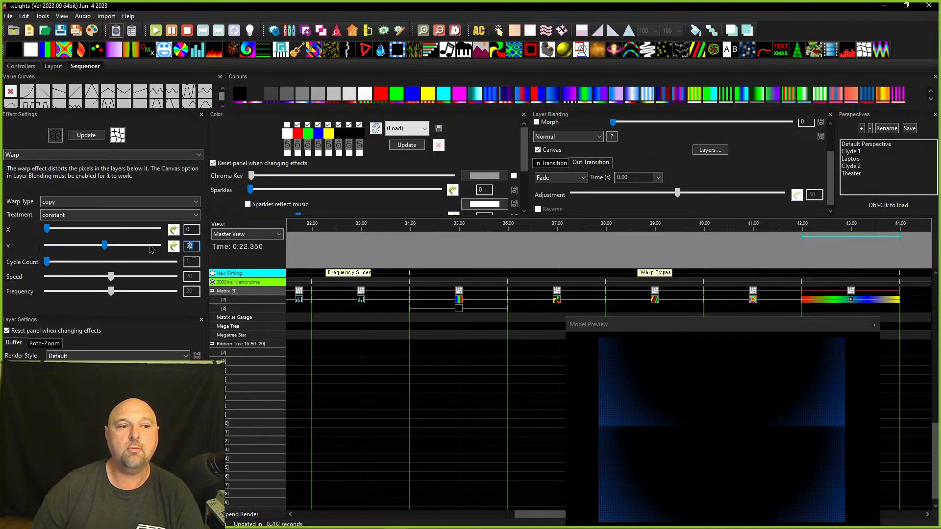
pyautogui.moveTo(46, 265)
pyautogui.mouseDown()
pyautogui.moveTo(180, 272)
pyautogui.moveTo(43, 276)
pyautogui.mouseUp()
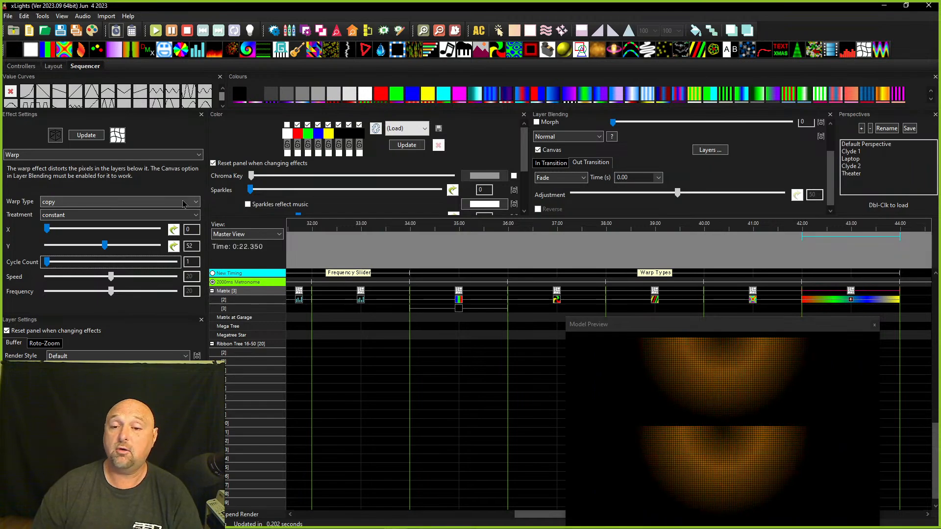
pyautogui.click(844, 309)
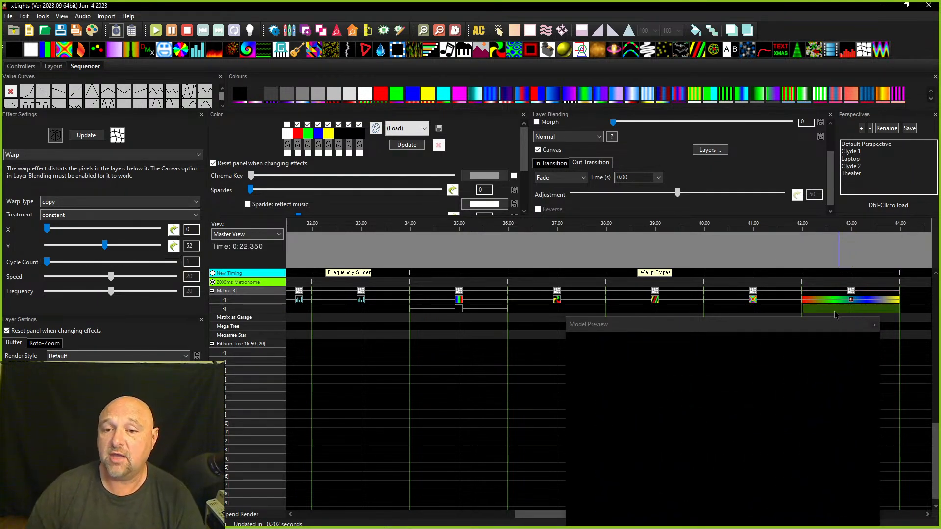
pyautogui.hscroll(4, 831, 305)
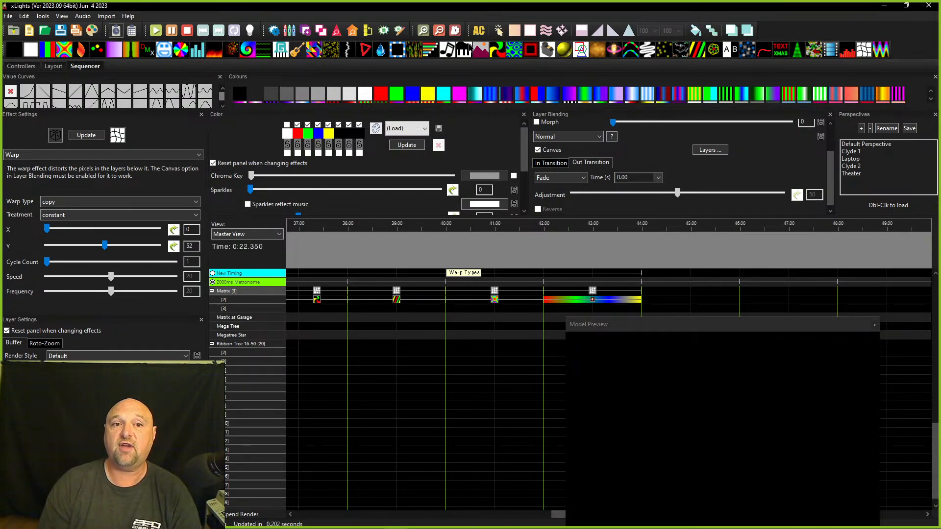
pyautogui.moveTo(480, 49); pyautogui.dragTo(696, 295)
pyautogui.press('Delete')
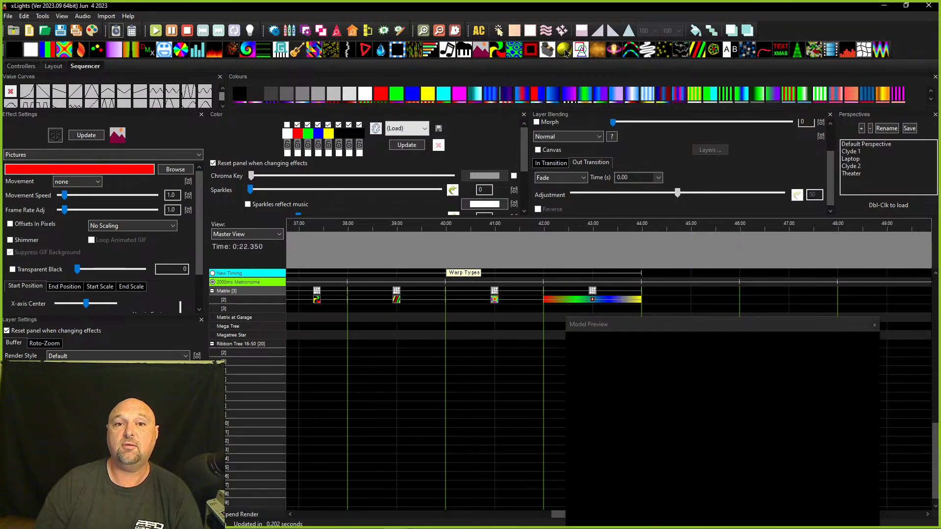
pyautogui.moveTo(565, 50); pyautogui.dragTo(778, 297)
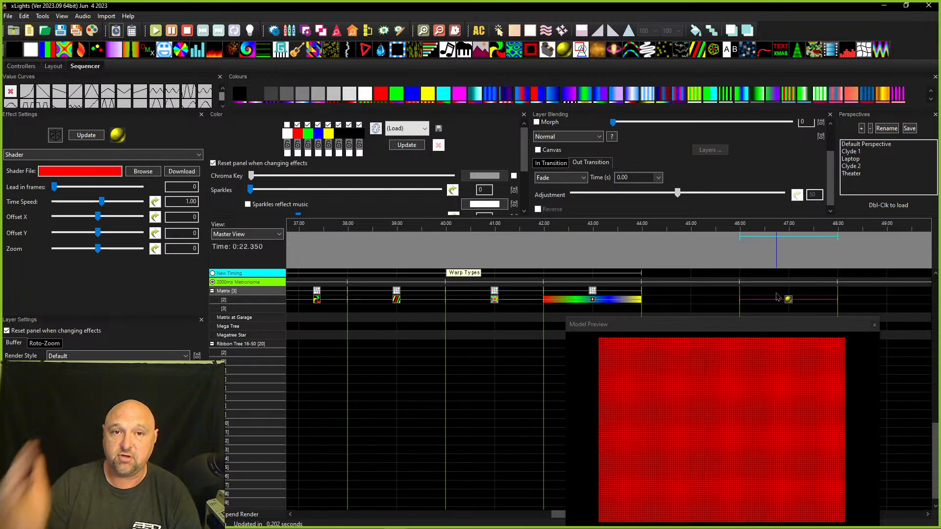
pyautogui.press('Delete')
# Place a Single Strand effect at 44–46 s on the Matrix's second layer beneath the copy Warp, and set the Warp's X to 70 and Y to 7.
pyautogui.moveTo(631, 52); pyautogui.dragTo(690, 299)
pyautogui.moveTo(598, 295); pyautogui.dragTo(693, 293)
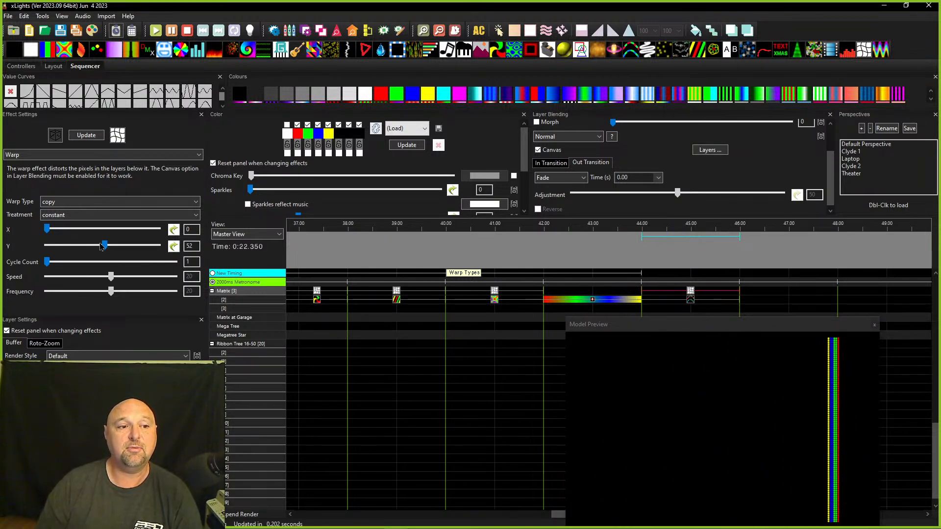
pyautogui.moveTo(104, 245); pyautogui.dragTo(125, 239)
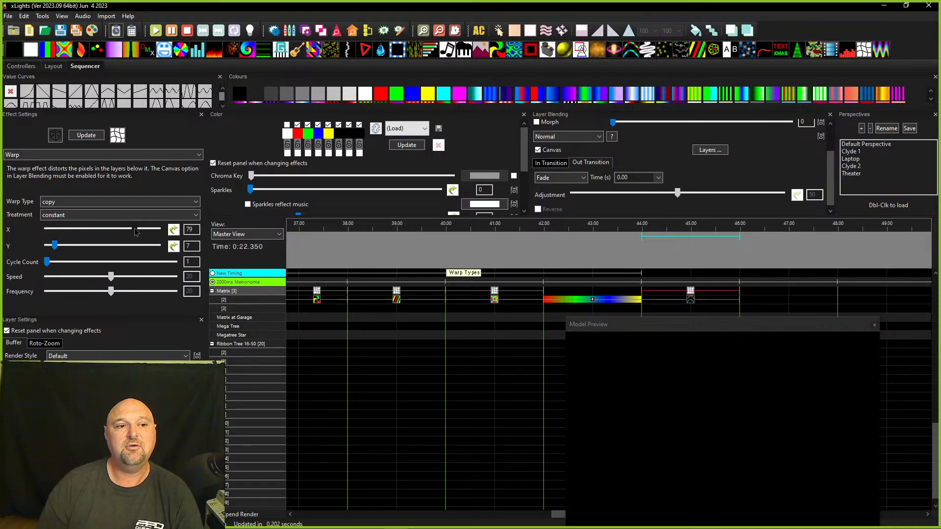
pyautogui.click(691, 299)
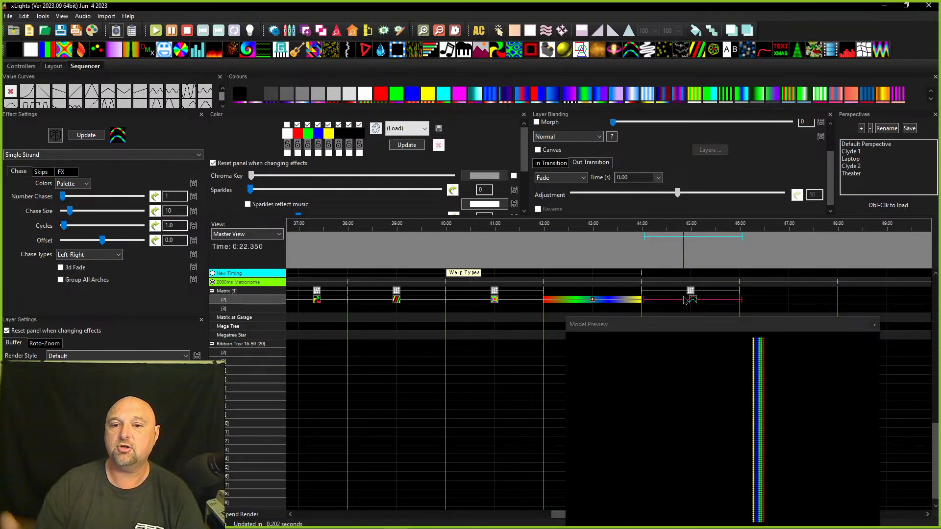
pyautogui.moveTo(693, 300); pyautogui.dragTo(652, 310)
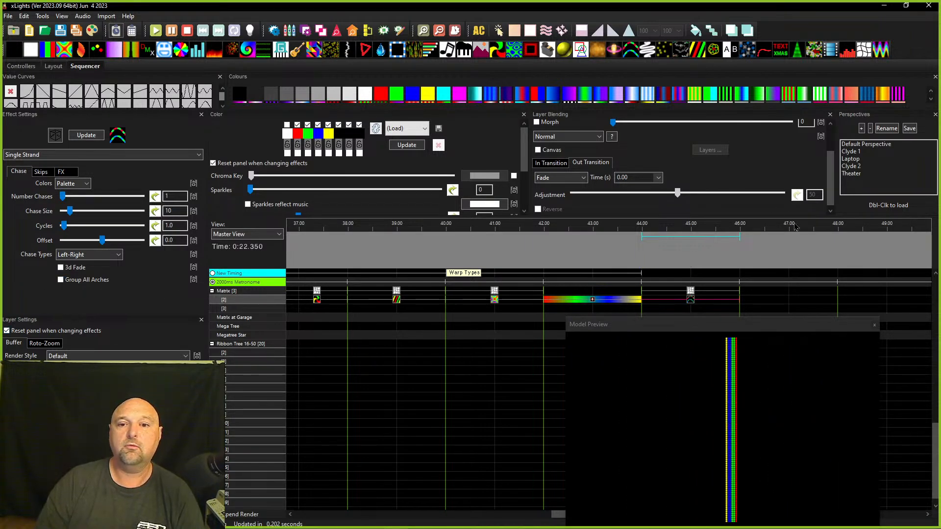
# Return the copy Warp effect to 42–44 s above the Shockwave and remove the Single Strand effect.
pyautogui.click(691, 291)
pyautogui.moveTo(695, 292); pyautogui.dragTo(597, 292)
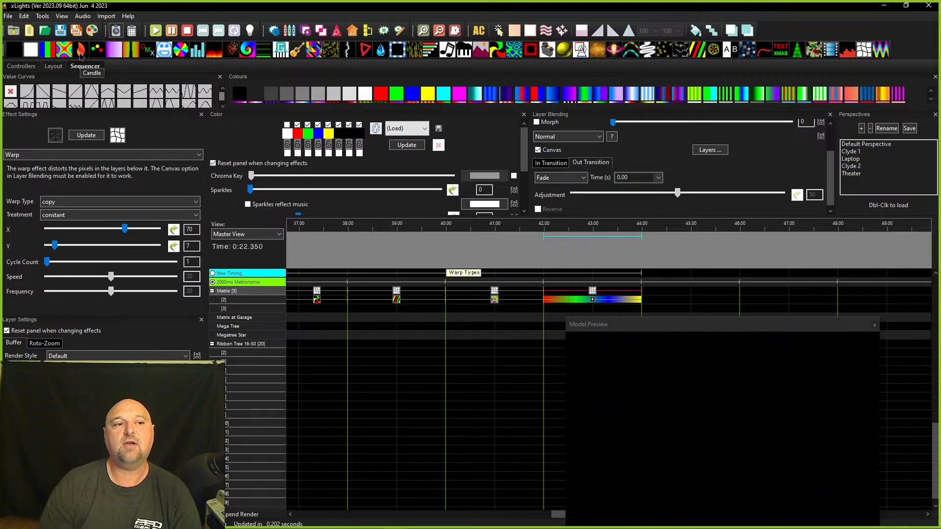
# Try a Candle effect at 44–46 s on the second layer with Flame Agility 8, Wind Baseline 144, Wind Variability 1 and Wind Calmness 7.
pyautogui.moveTo(81, 56); pyautogui.dragTo(691, 300)
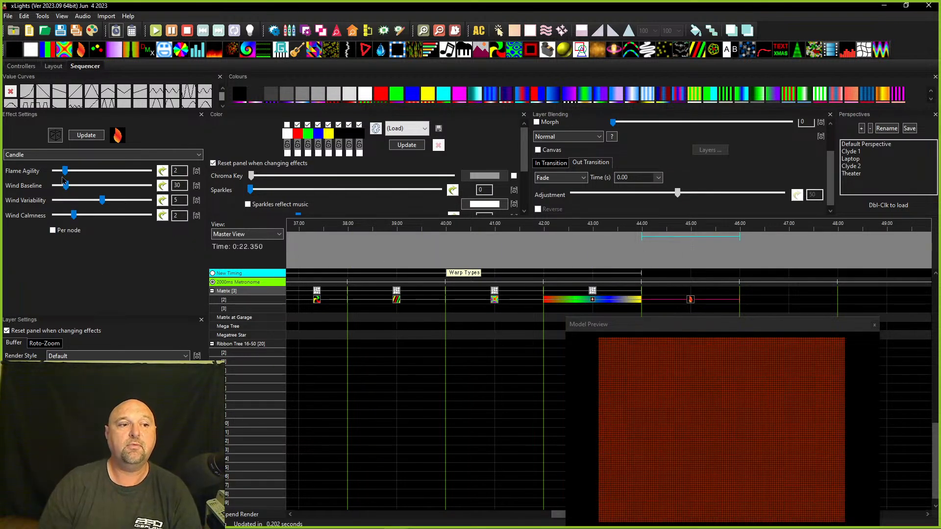
pyautogui.moveTo(65, 171); pyautogui.dragTo(128, 172)
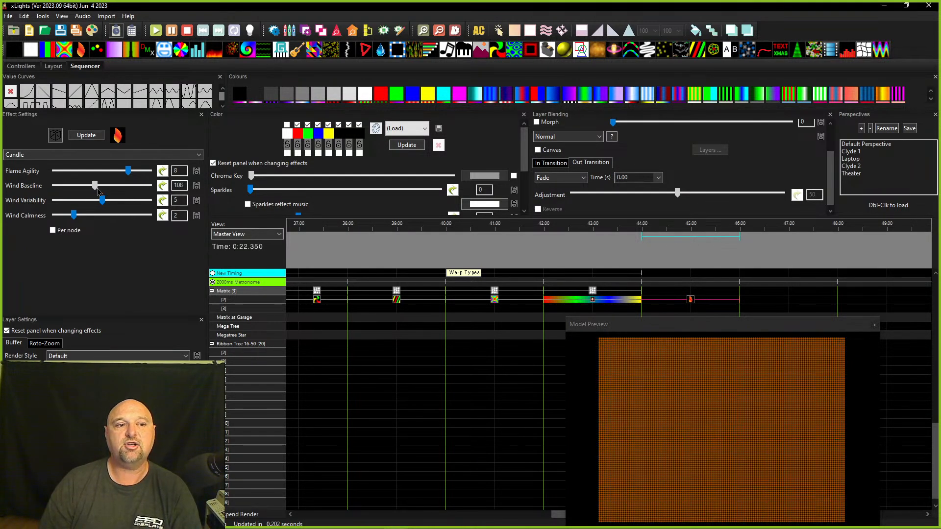
pyautogui.moveTo(96, 186); pyautogui.dragTo(108, 186)
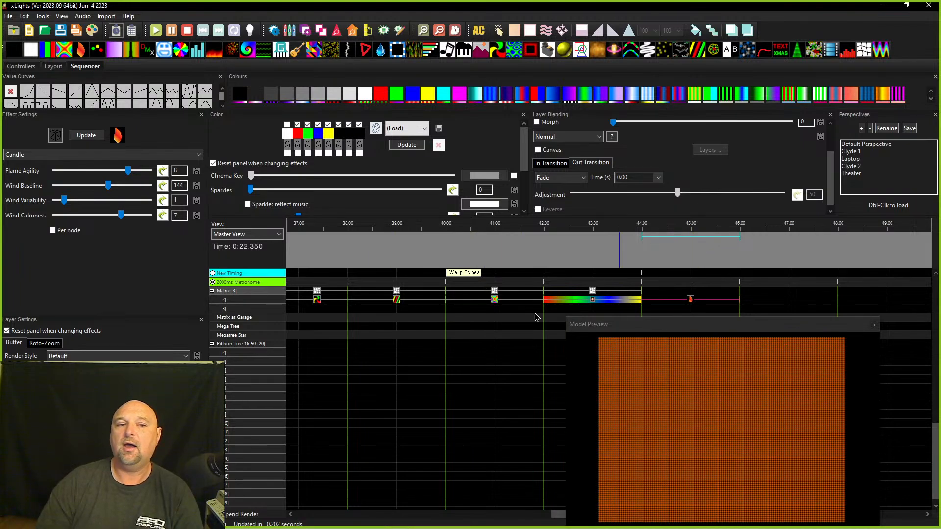
pyautogui.click(52, 231)
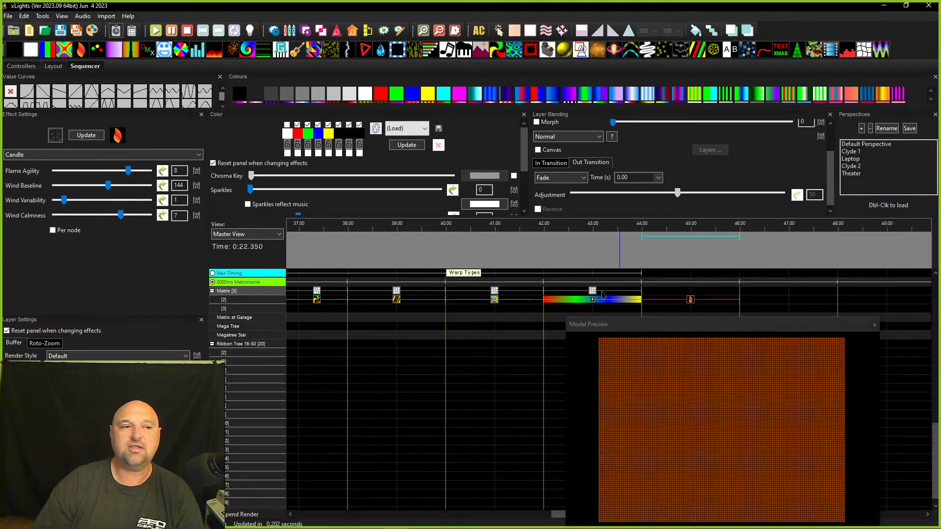
pyautogui.press('Delete')
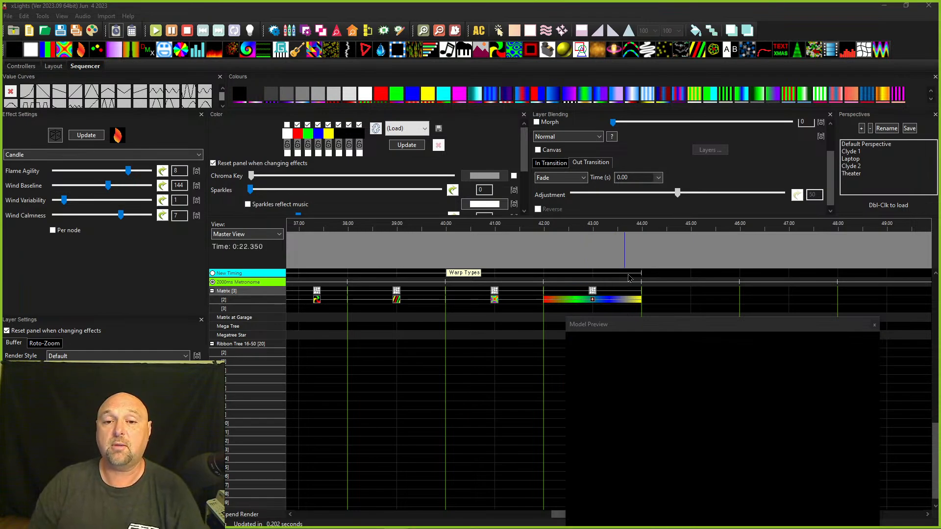
# Add a Shader effect at 44–46 s on the Matrix's second layer and briefly open its shader file browser.
pyautogui.click(642, 252)
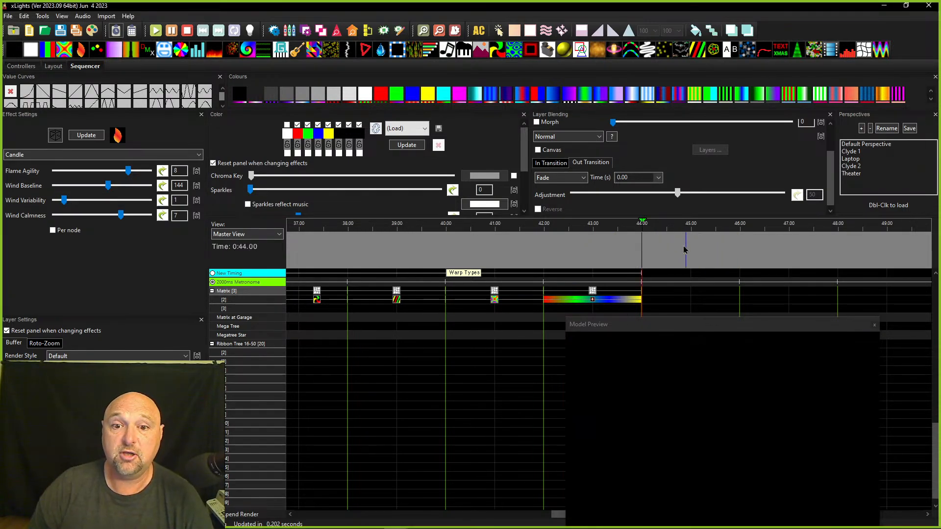
pyautogui.click(662, 301)
pyautogui.click(564, 50)
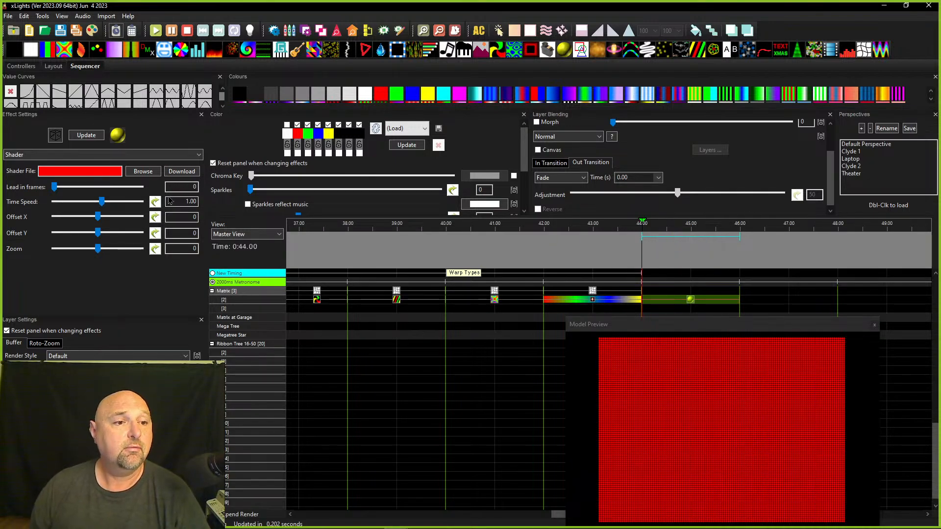
pyautogui.click(143, 171)
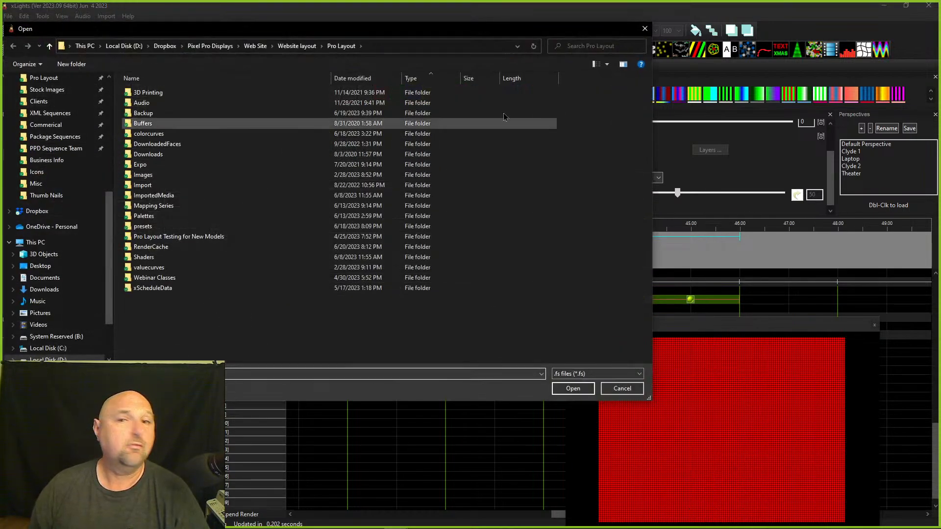
pyautogui.click(645, 29)
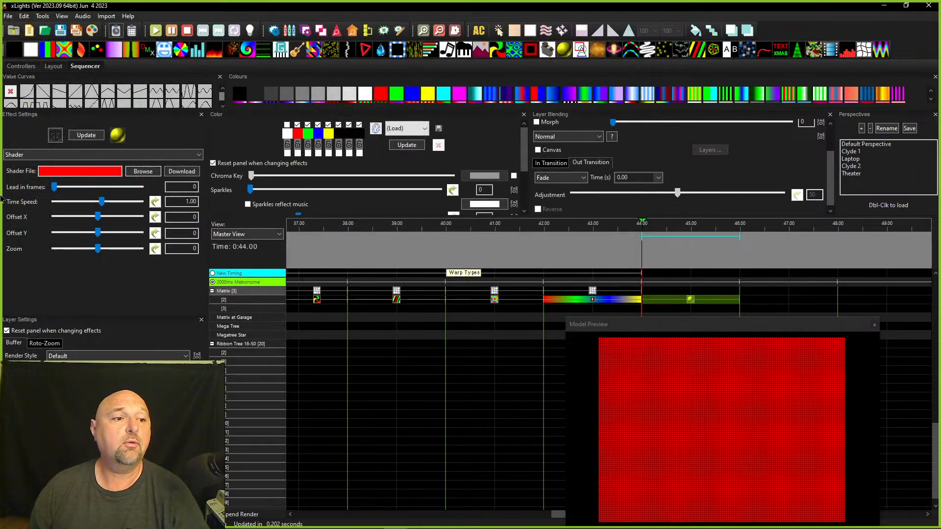
# Try the shader download, and load the Black Cherry Cosmos shader file into the Shader effect at 44–46 s.
pyautogui.click(182, 171)
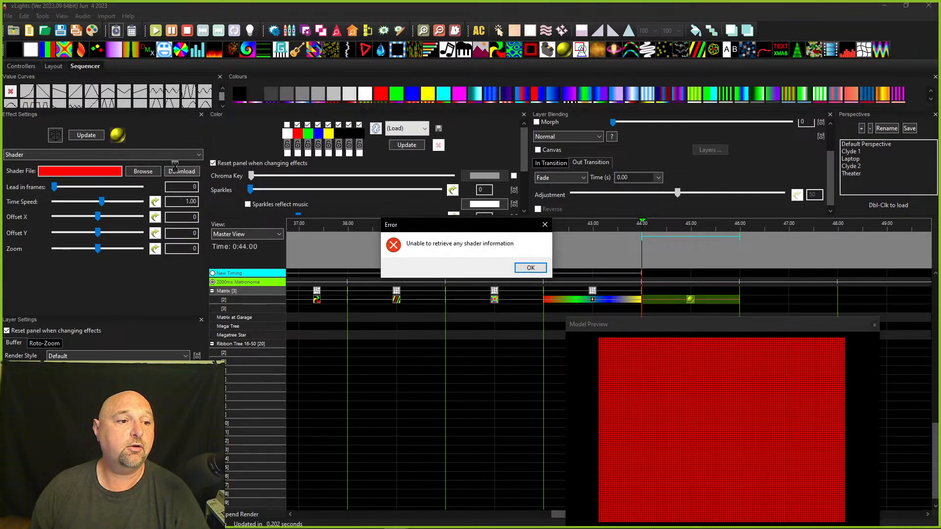
pyautogui.click(519, 269)
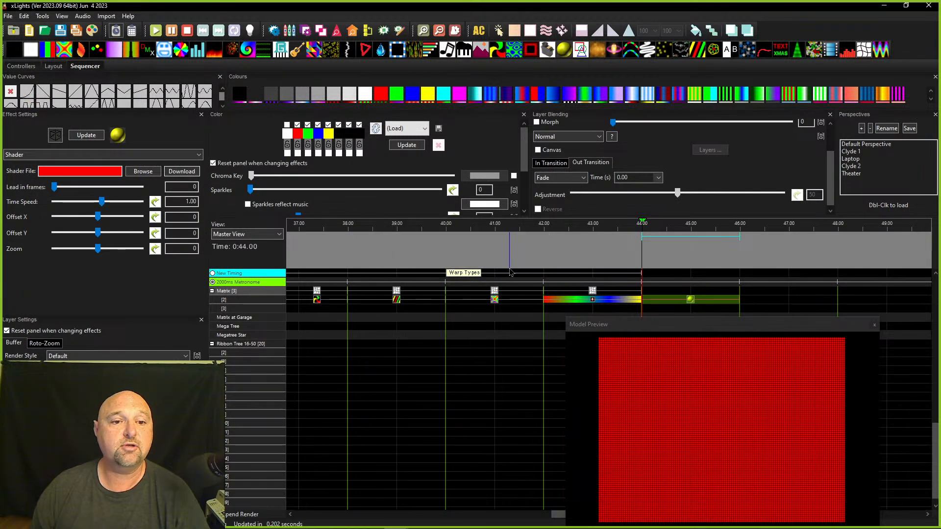
pyautogui.click(142, 172)
pyautogui.moveTo(189, 30); pyautogui.dragTo(940, 49)
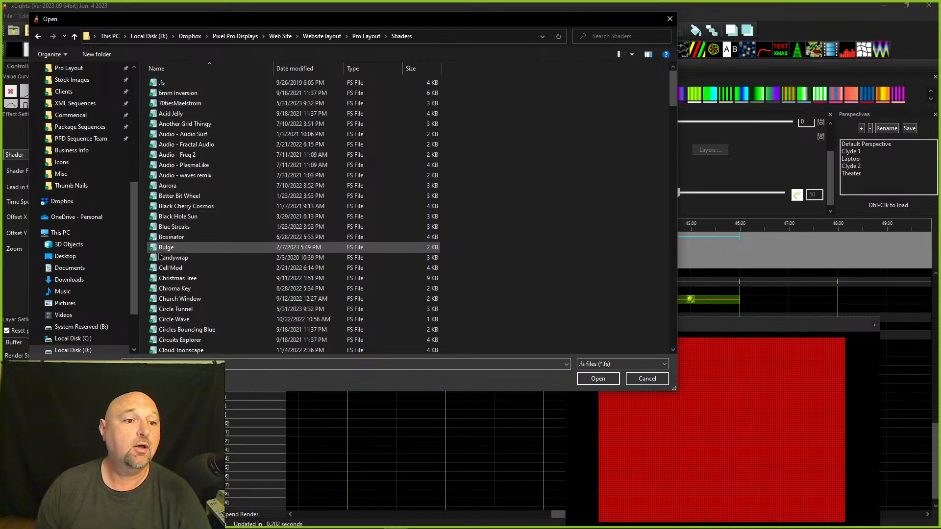
pyautogui.click(165, 209)
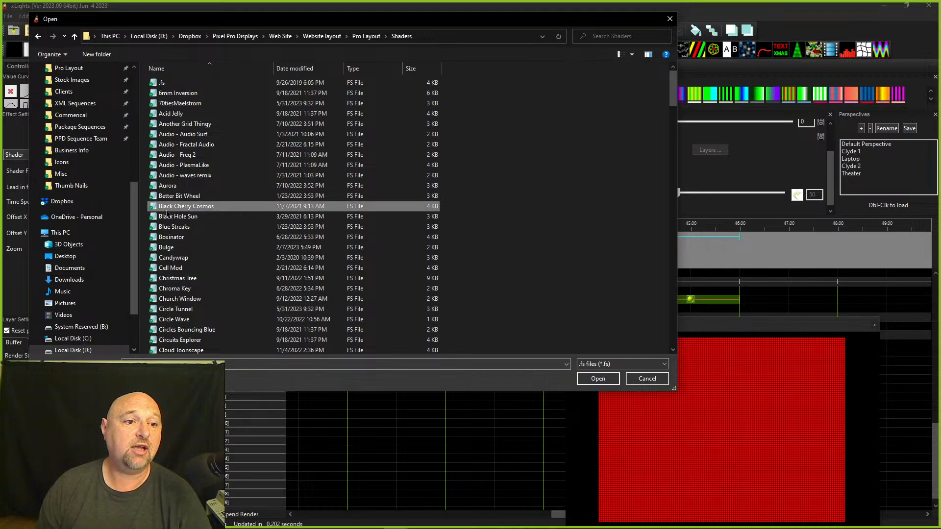
pyautogui.click(607, 379)
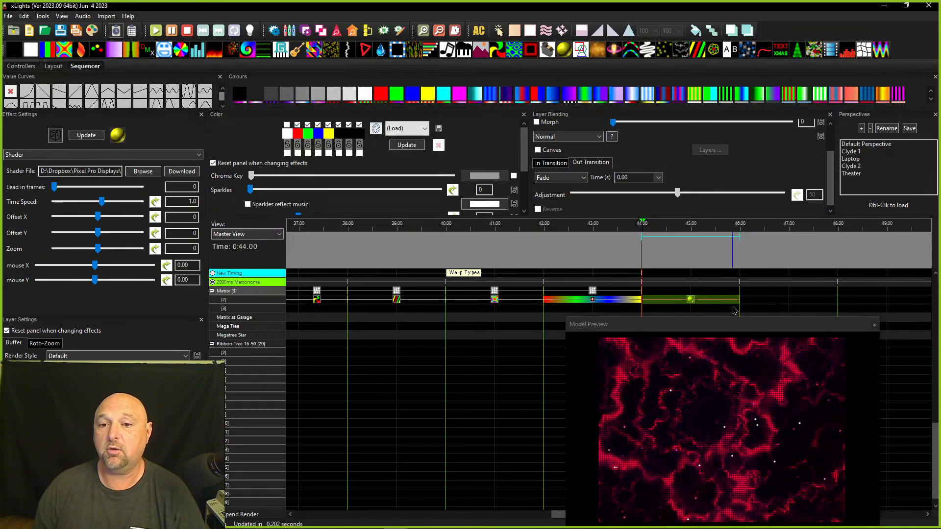
# Add a Warp effect on the Matrix's top layer at 44–46 s above the Shader and set its type to dissolve.
pyautogui.click(684, 293)
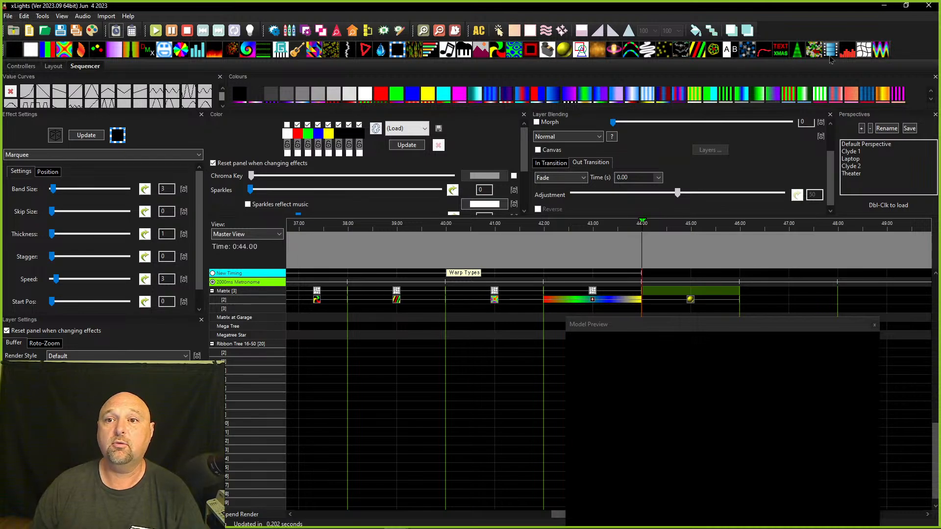
pyautogui.moveTo(861, 51); pyautogui.dragTo(681, 293)
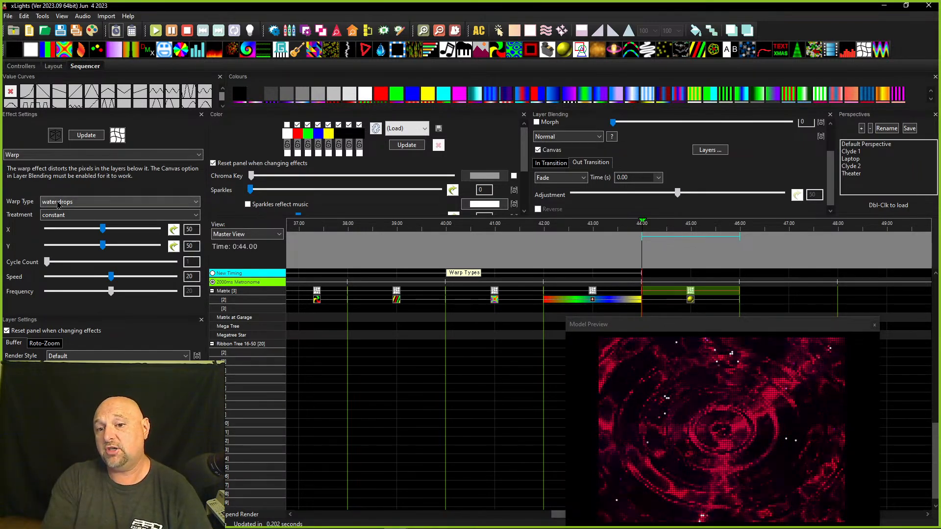
pyautogui.scroll(-1, 58, 205)
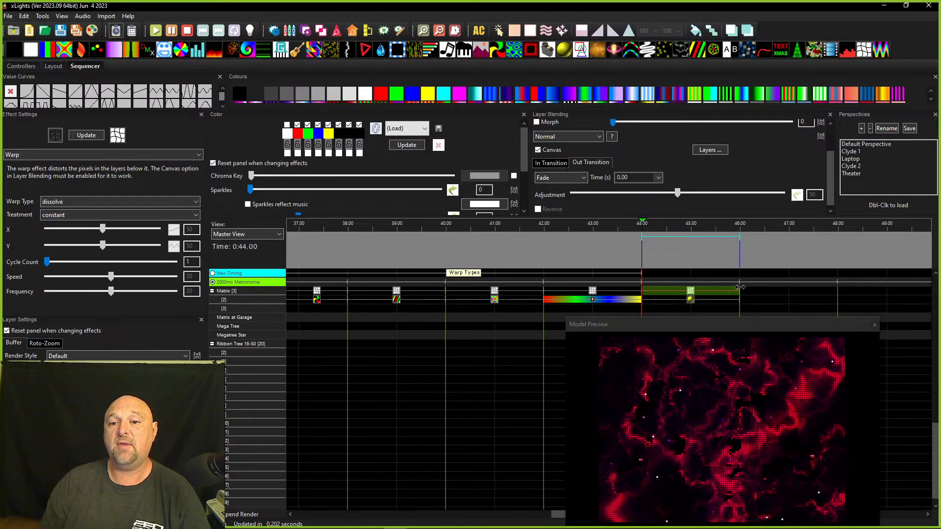
# Shorten the dissolve Warp to end at about 44.6 s and set its treatment to in.
pyautogui.moveTo(741, 286); pyautogui.dragTo(671, 290)
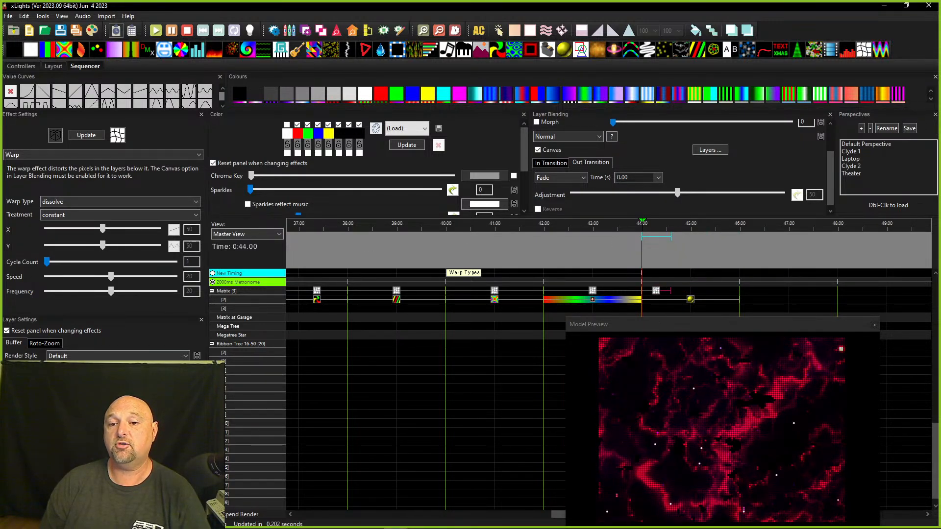
pyautogui.click(49, 204)
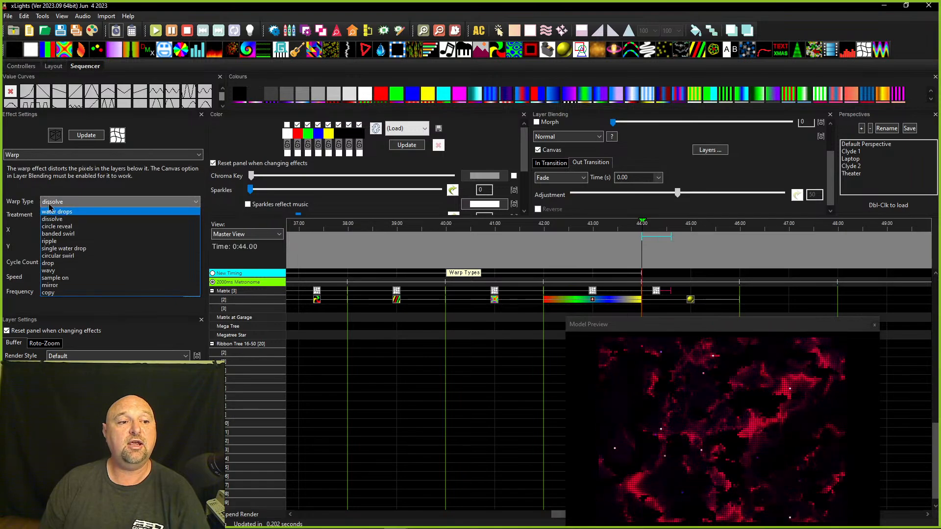
pyautogui.click(49, 204)
pyautogui.click(49, 204)
pyautogui.click(49, 204)
pyautogui.click(48, 216)
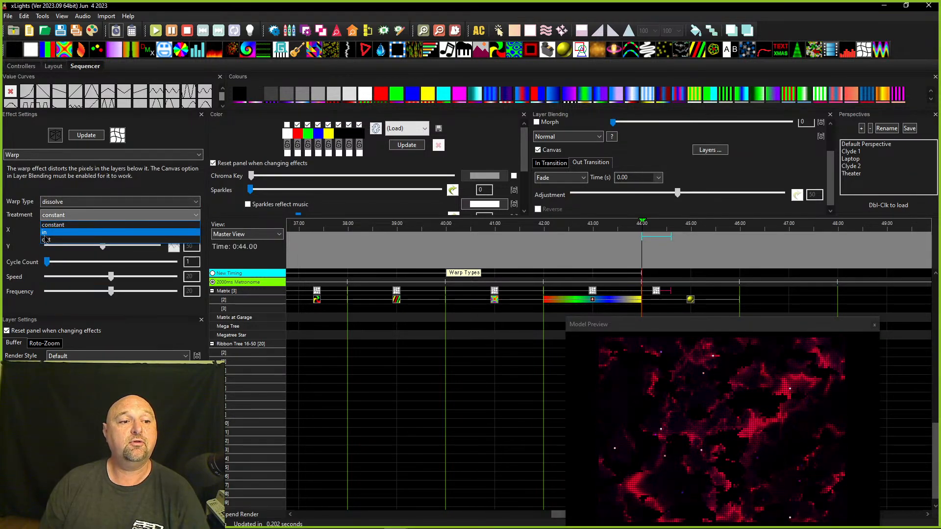
pyautogui.click(46, 240)
pyautogui.click(691, 300)
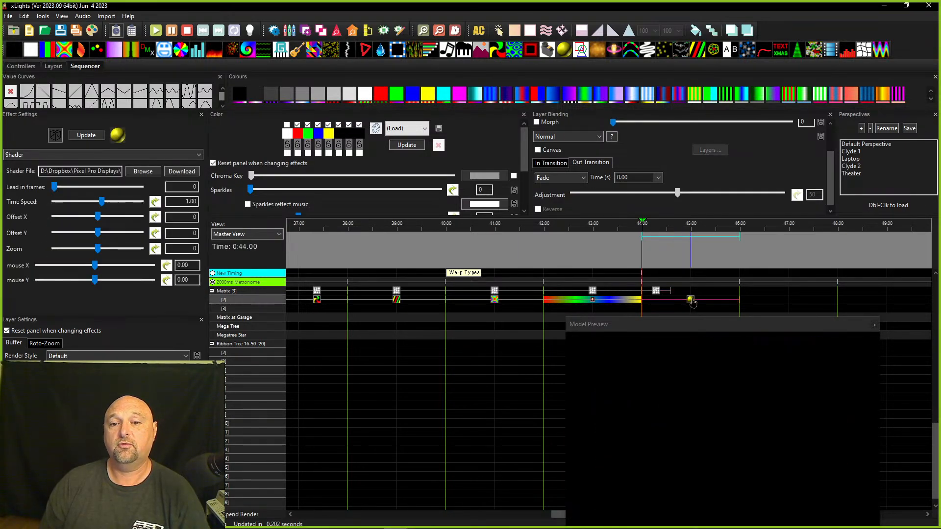
# Duplicate the short dissolve Warp to the end of the Shader effect at about 45.4–46 s and set the copy's treatment to out.
pyautogui.click(659, 291)
pyautogui.rightClick(660, 291)
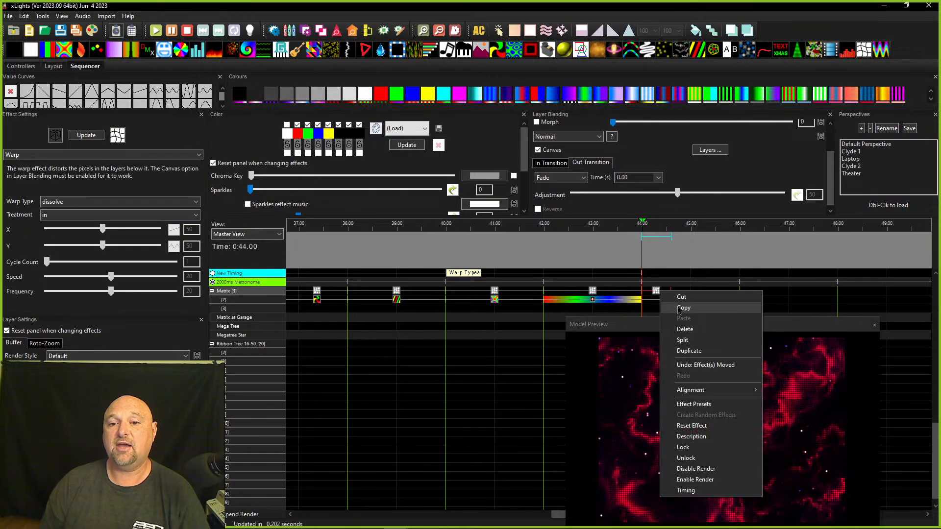
pyautogui.click(680, 307)
pyautogui.rightClick(731, 291)
pyautogui.click(753, 318)
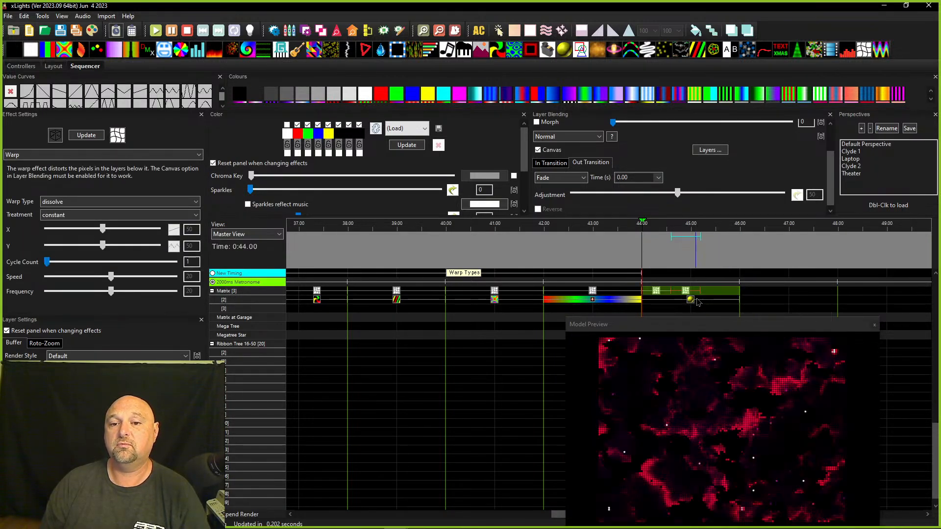
pyautogui.moveTo(725, 294); pyautogui.dragTo(722, 295)
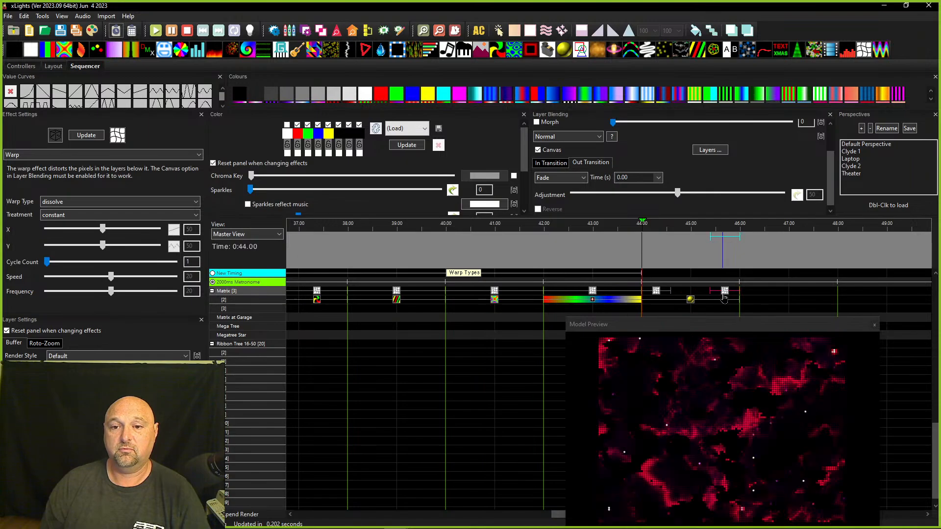
pyautogui.click(65, 214)
pyautogui.click(58, 237)
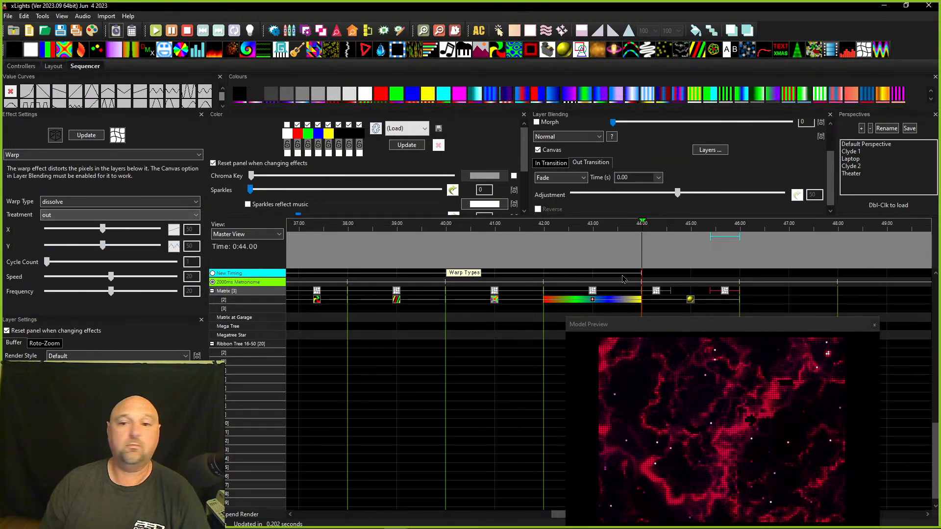
# Extend the Shader effect to 48 s, move the out-treatment Warp to its new end, and preview the combination.
pyautogui.click(711, 299)
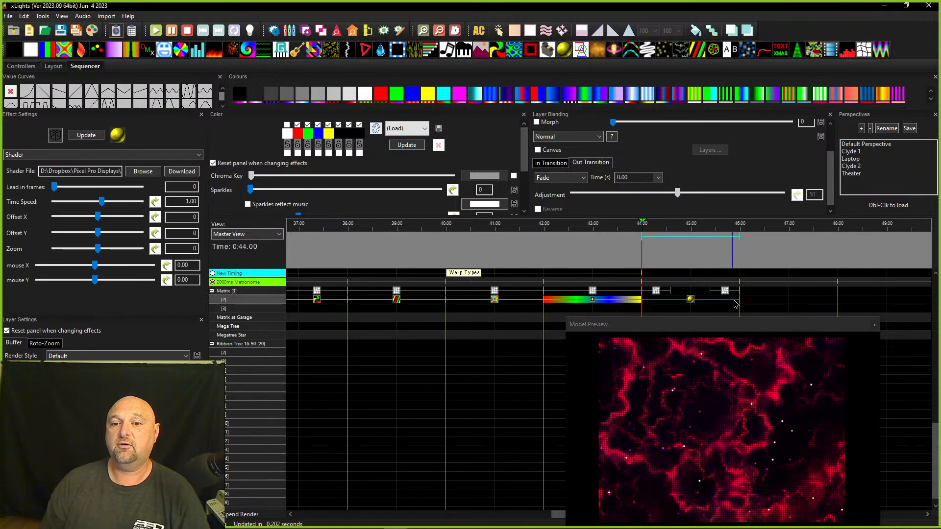
pyautogui.moveTo(736, 304); pyautogui.dragTo(813, 306)
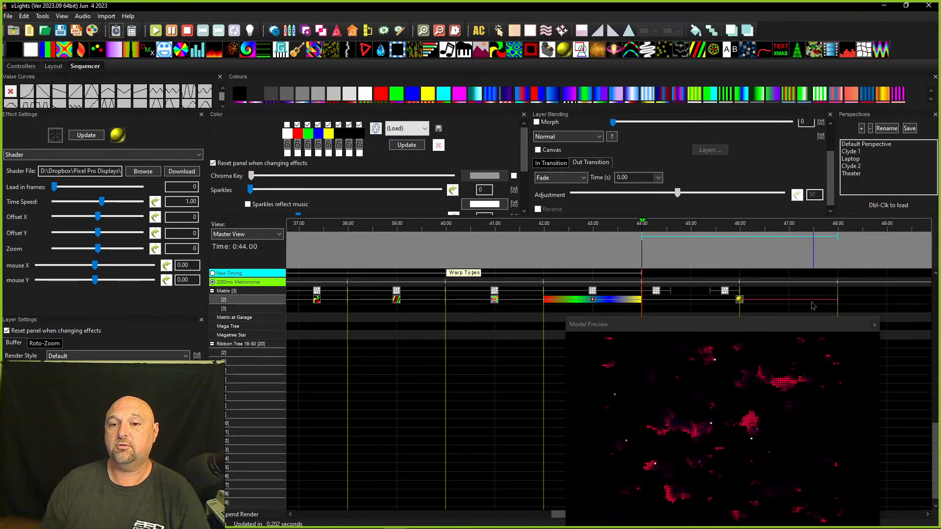
pyautogui.moveTo(726, 293); pyautogui.dragTo(824, 300)
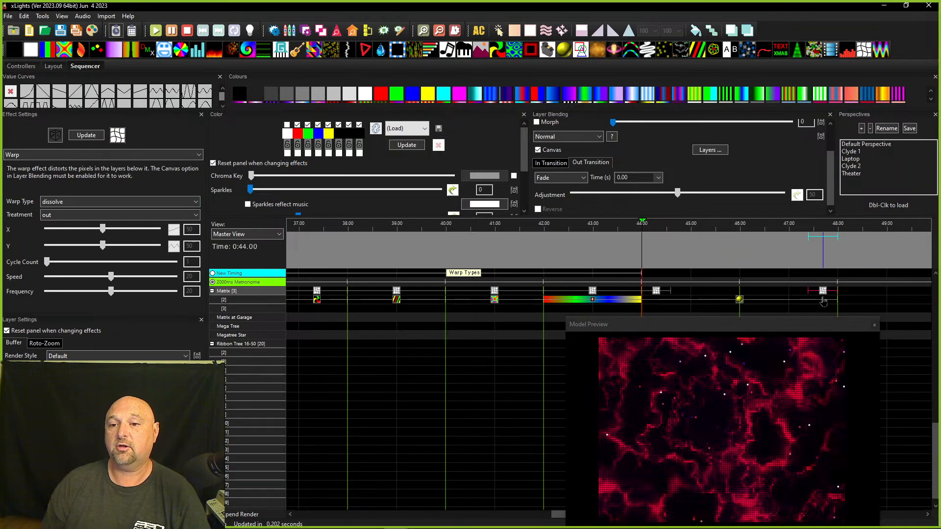
pyautogui.click(739, 301)
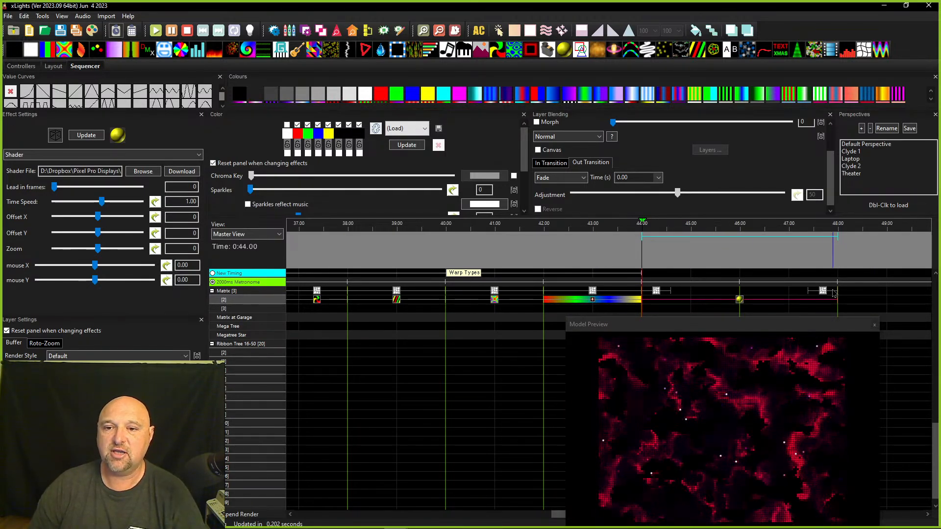
# Keep only the opening Warp, extend it to 46 s, and try the circle reveal, banded swirl and mirror types on it.
pyautogui.click(657, 292)
pyautogui.moveTo(670, 292); pyautogui.dragTo(740, 292)
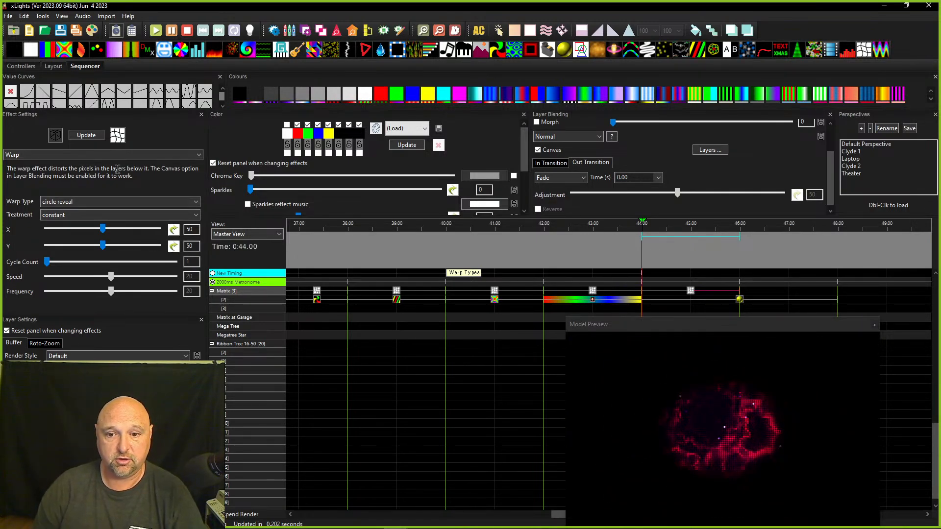
pyautogui.scroll(-1, 78, 205)
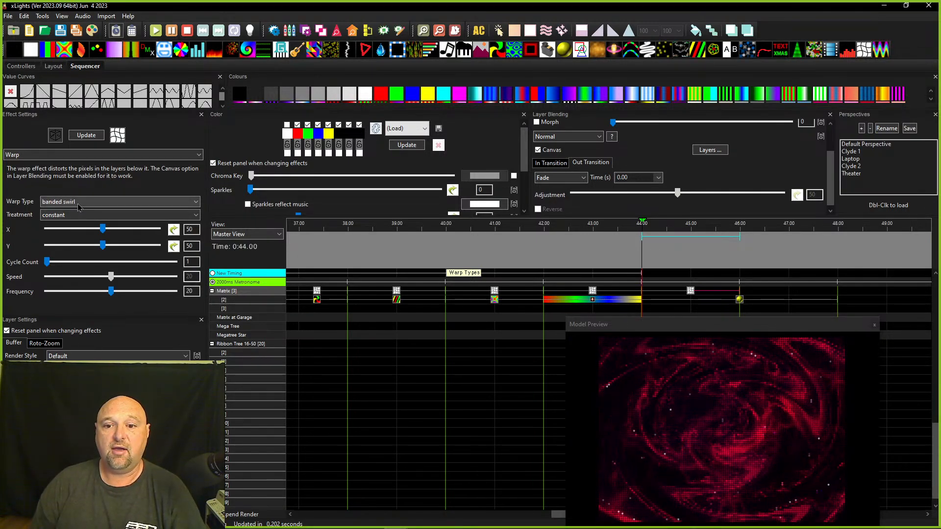
pyautogui.click(79, 206)
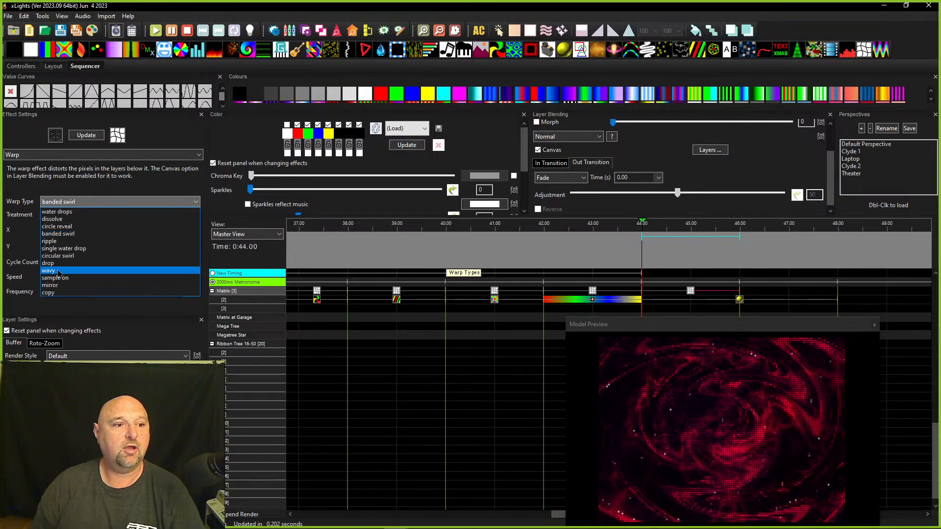
pyautogui.click(80, 287)
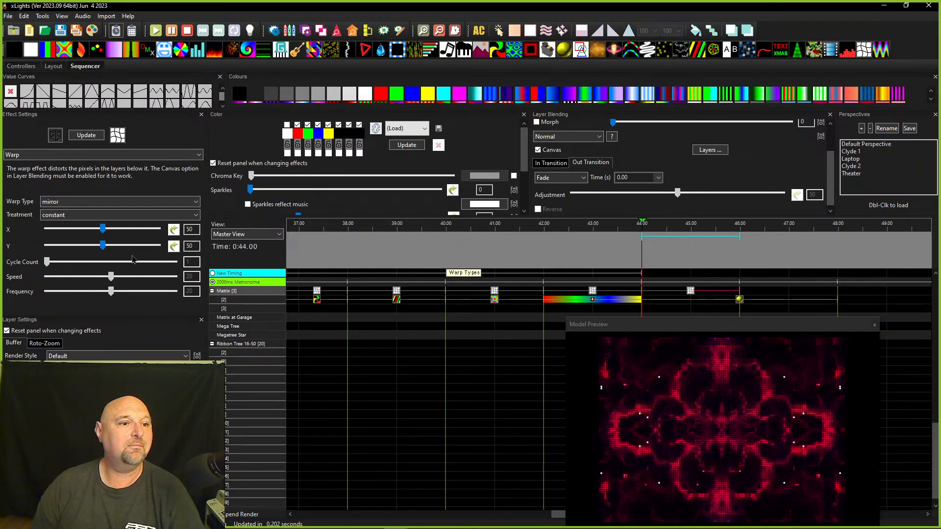
# Try the drop type with treatment in on the Warp above the Shader, shortened to end at about 45.1 s.
pyautogui.click(67, 204)
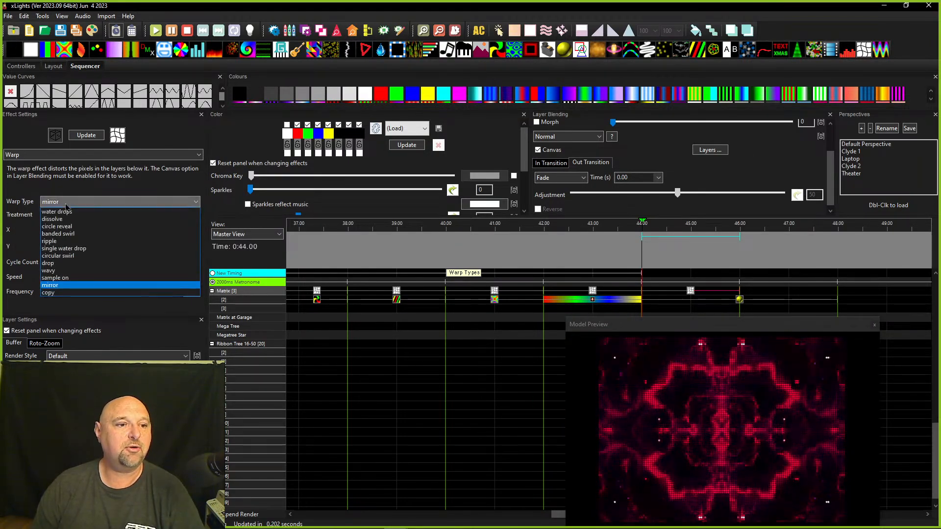
pyautogui.click(55, 263)
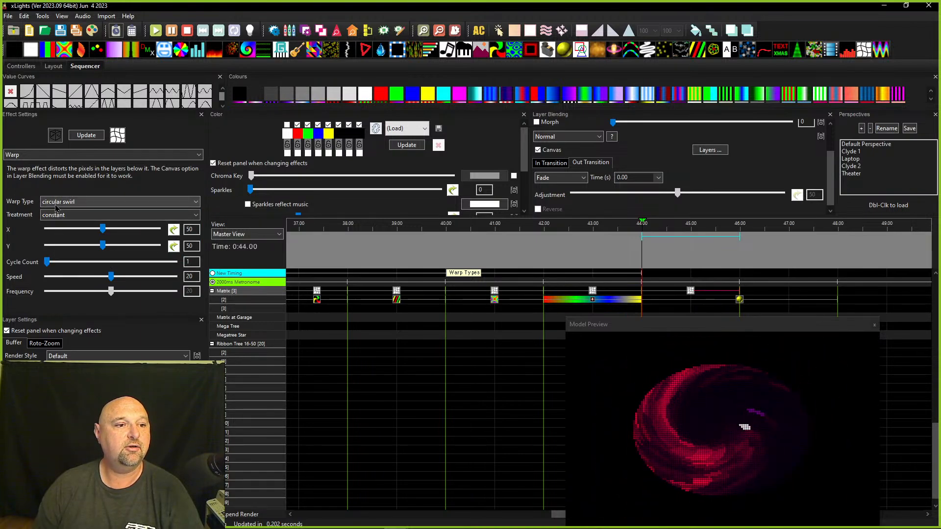
pyautogui.scroll(-1, 55, 208)
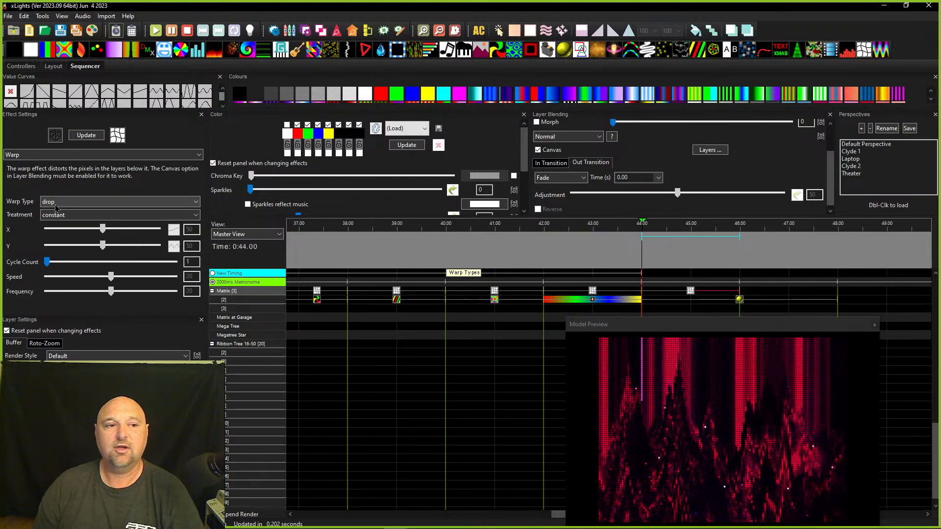
pyautogui.click(55, 215)
pyautogui.click(51, 224)
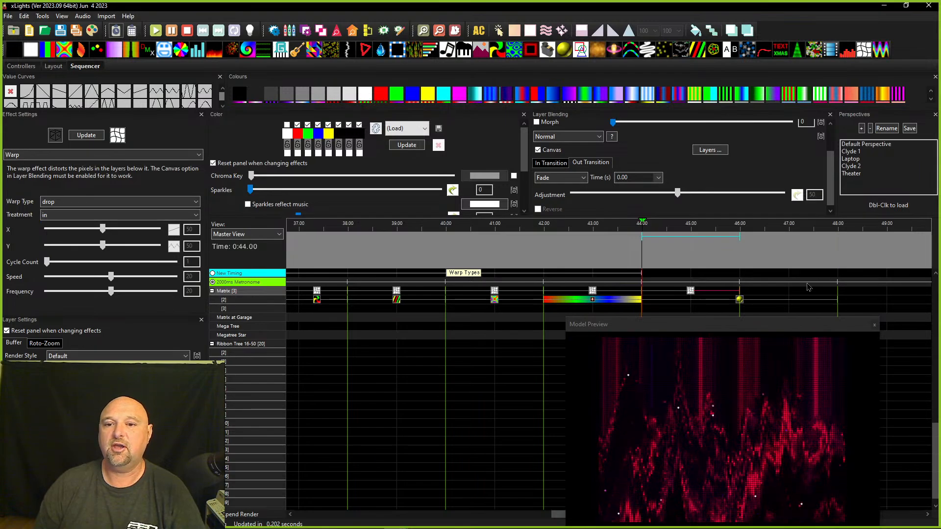
pyautogui.moveTo(740, 290); pyautogui.dragTo(696, 291)
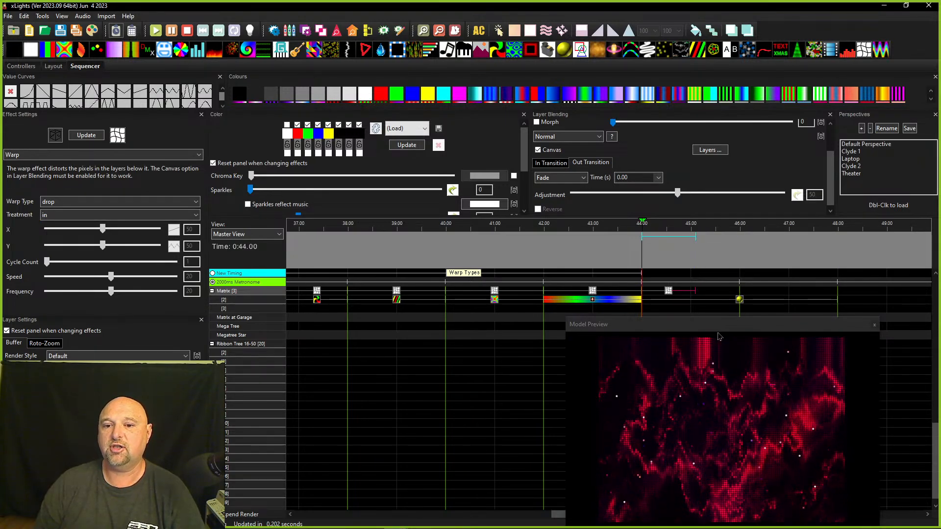
pyautogui.click(738, 301)
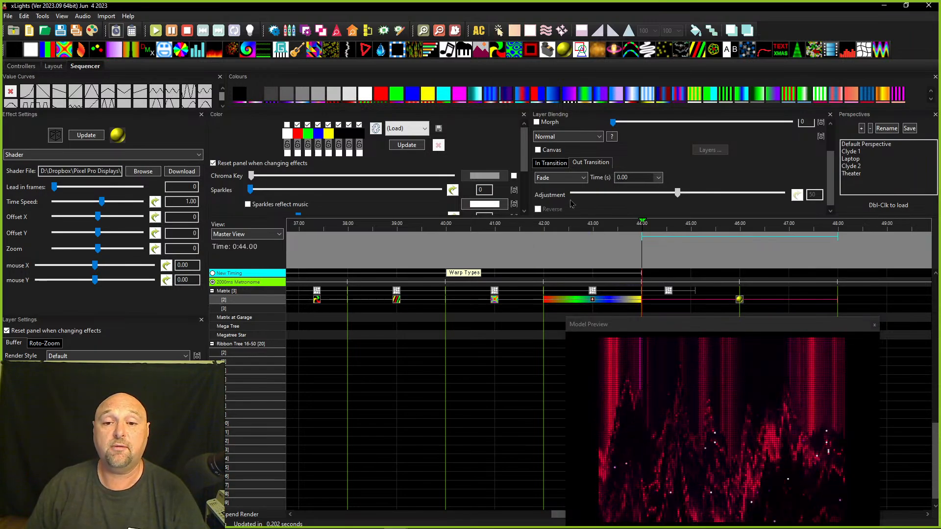
# Extend the Warp above the Shader back to 46 s and try the sample on type.
pyautogui.click(668, 294)
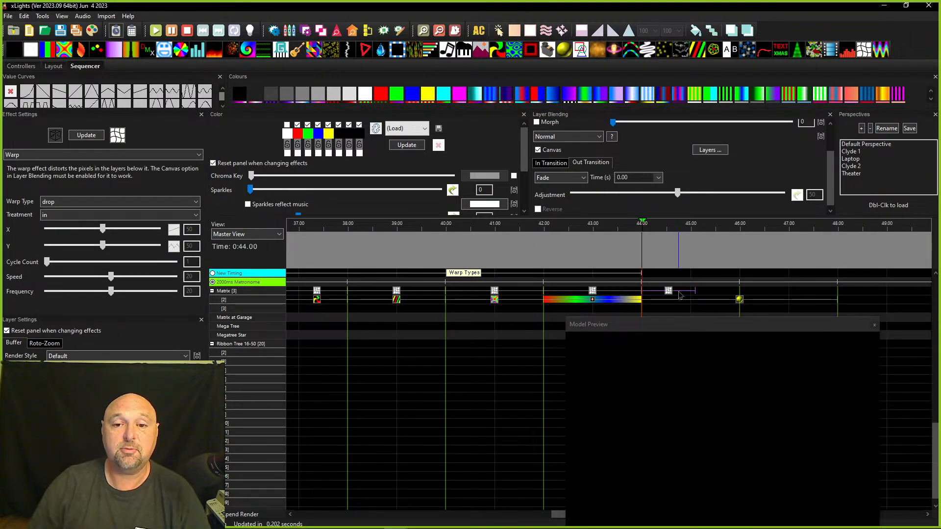
pyautogui.click(45, 202)
pyautogui.click(49, 278)
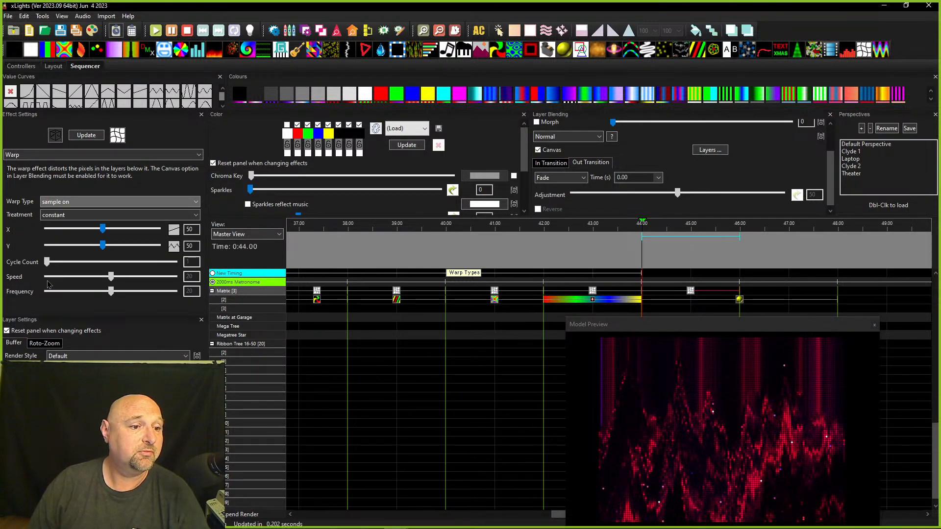
# Set the Warp's type to mirror and turn off the value curves on its X and Y settings.
pyautogui.click(57, 202)
pyautogui.click(58, 211)
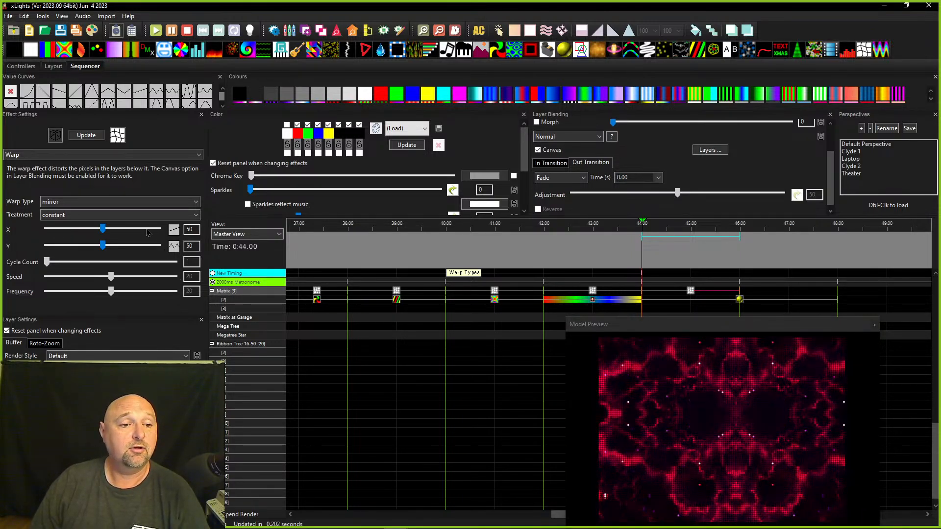
pyautogui.click(173, 233)
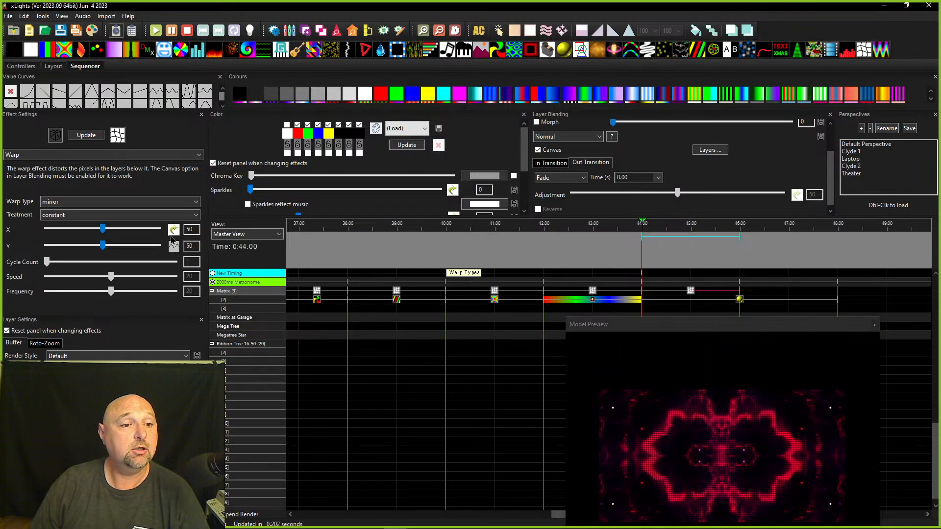
pyautogui.click(173, 248)
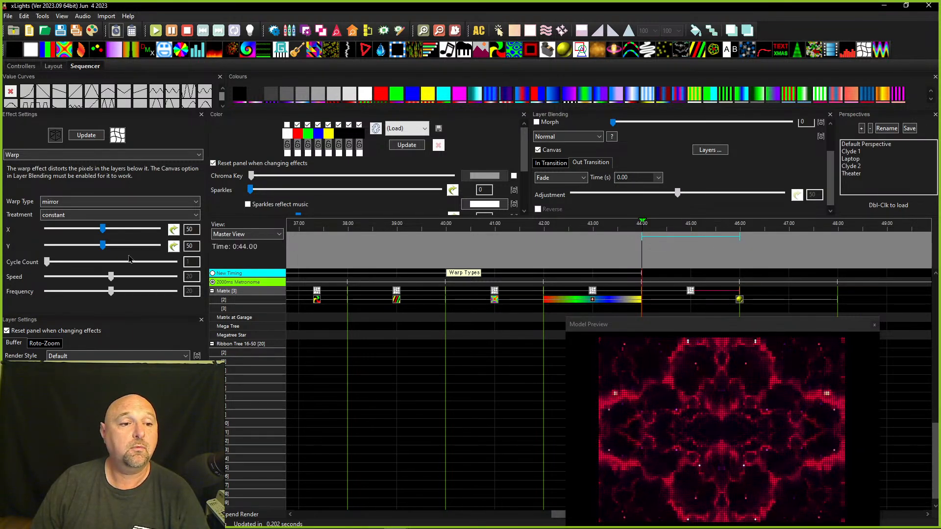
# Try the copy type on the Warp above the Shader and compare it with the Shader beneath.
pyautogui.scroll(-1, 62, 206)
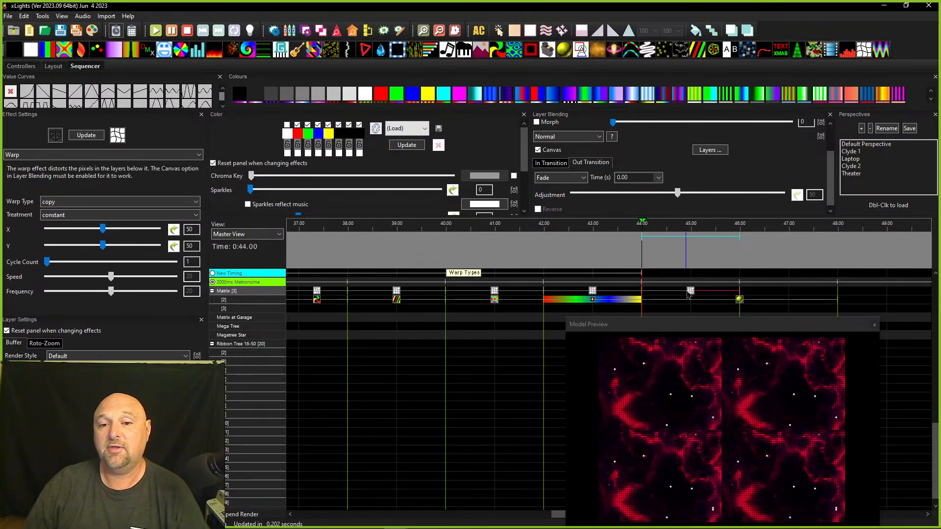
pyautogui.click(716, 291)
pyautogui.click(740, 300)
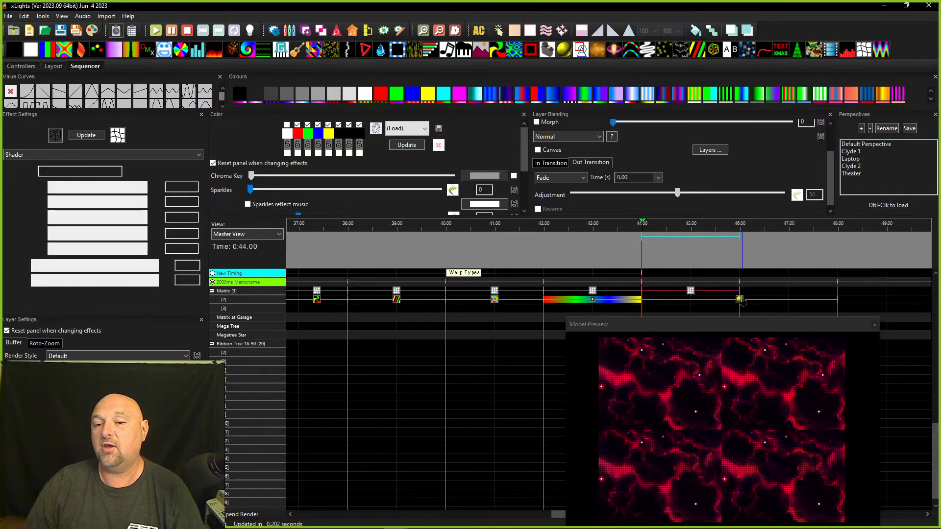
pyautogui.click(690, 292)
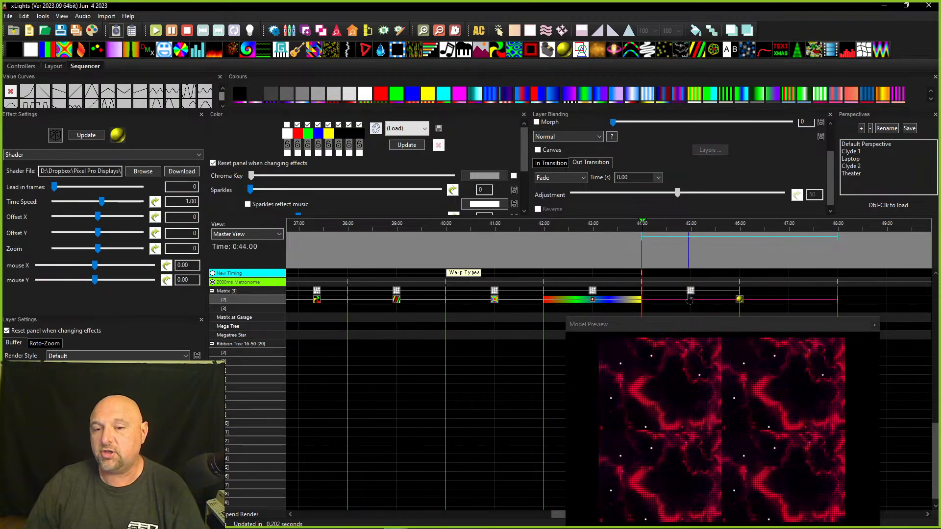
# Delete the Shader under the Warp and place a Pinwheel effect on the Matrix's third layer from 44 to 46 s.
pyautogui.click(741, 300)
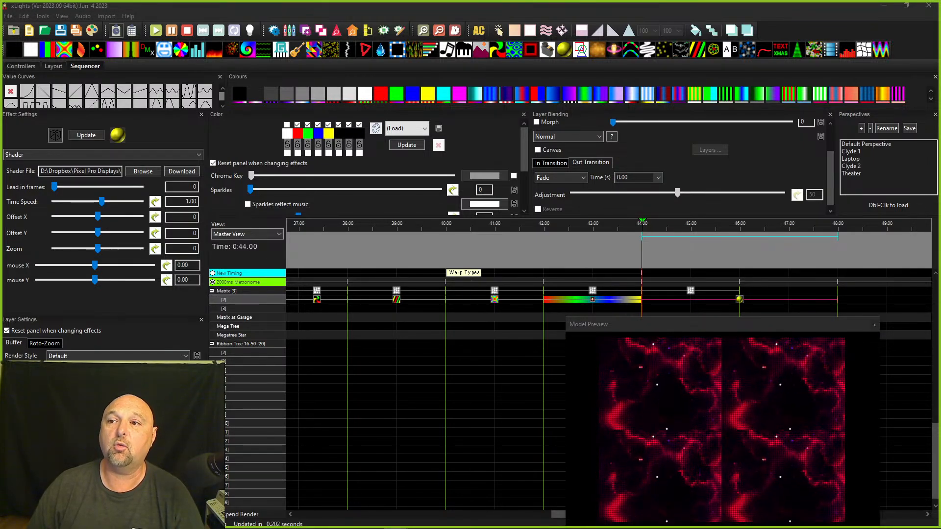
pyautogui.click(740, 301)
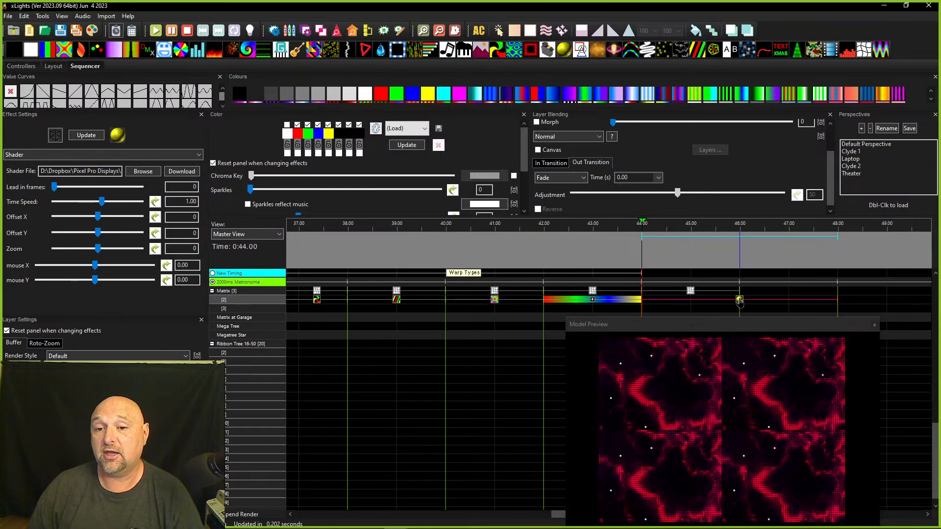
pyautogui.press('Delete')
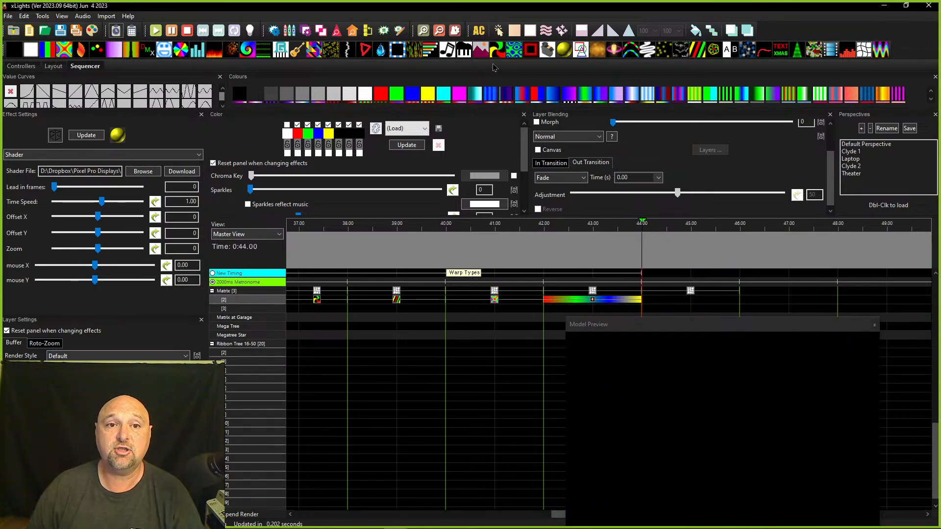
pyautogui.moveTo(498, 49); pyautogui.dragTo(701, 313)
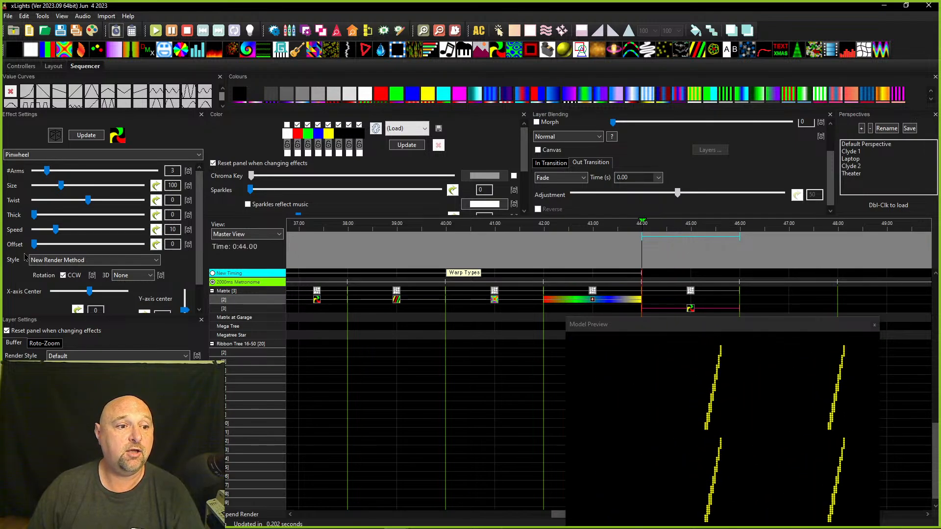
# Keep the Pinwheel's style on New Render Method and set its thickness to 49 and twist to -288.
pyautogui.click(52, 260)
pyautogui.click(48, 269)
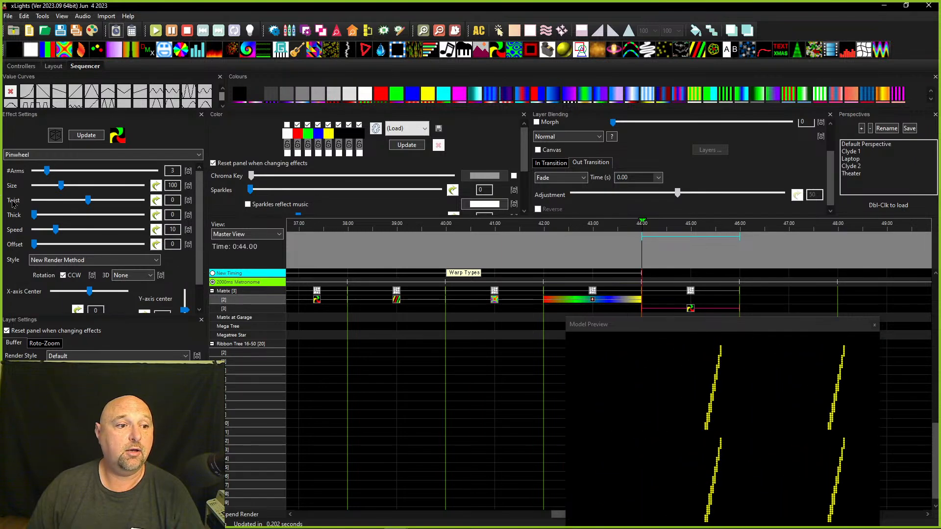
pyautogui.moveTo(49, 215)
pyautogui.mouseDown()
pyautogui.moveTo(87, 215)
pyautogui.moveTo(58, 203)
pyautogui.mouseUp()
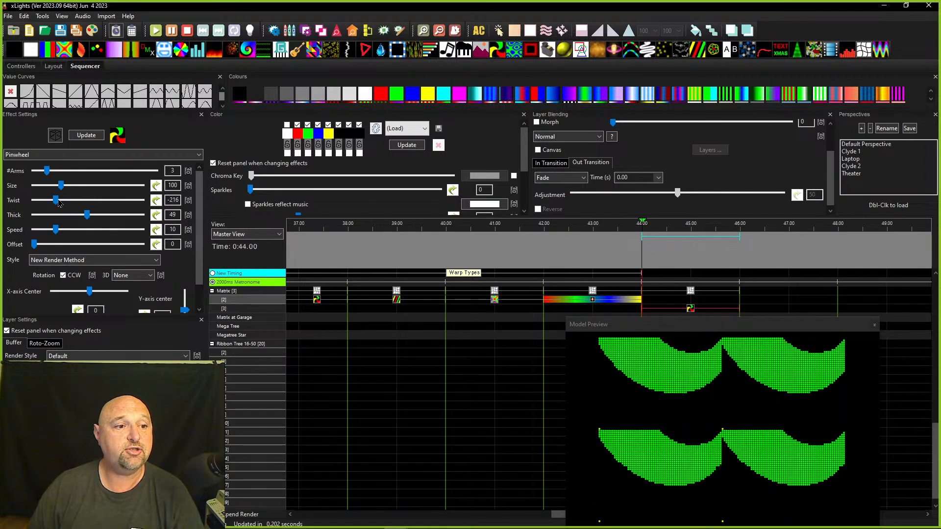
# Move the Warp down to the layer directly above the Pinwheel and set its type to water drops.
pyautogui.click(691, 290)
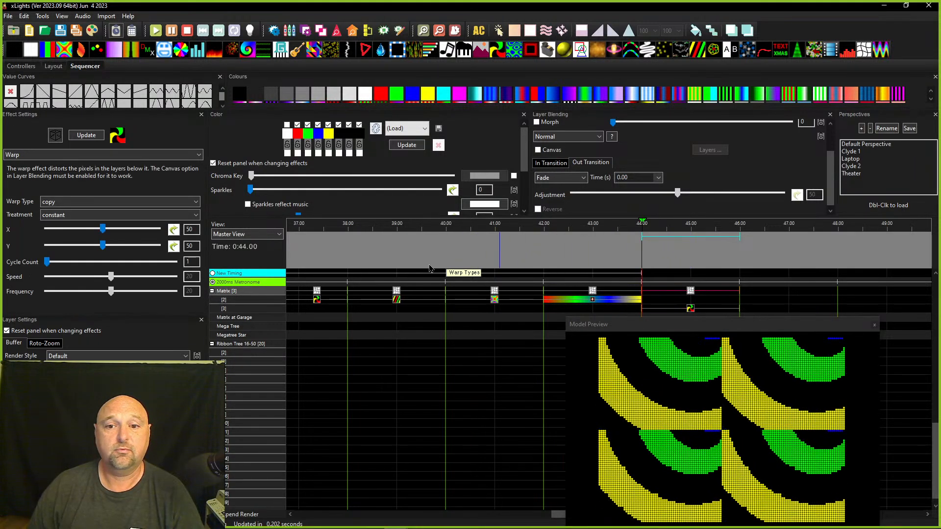
pyautogui.moveTo(691, 292); pyautogui.dragTo(693, 309)
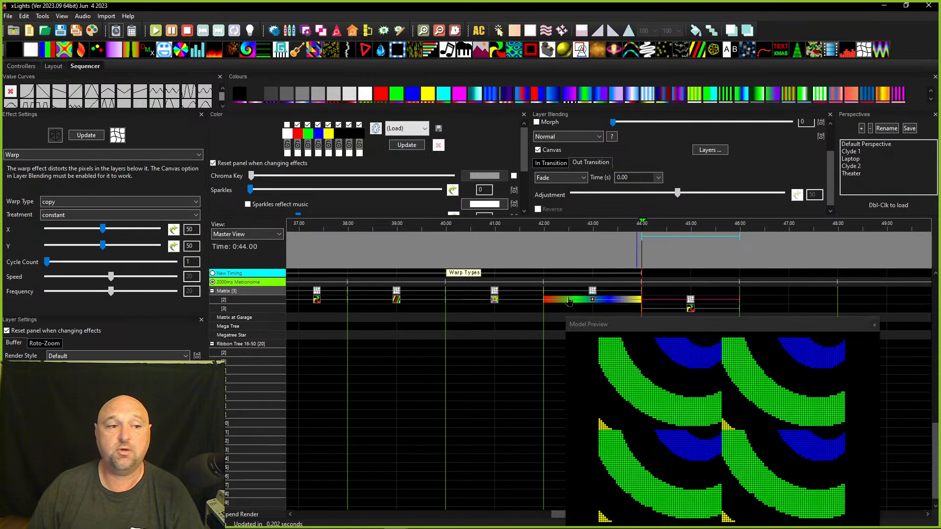
pyautogui.click(98, 202)
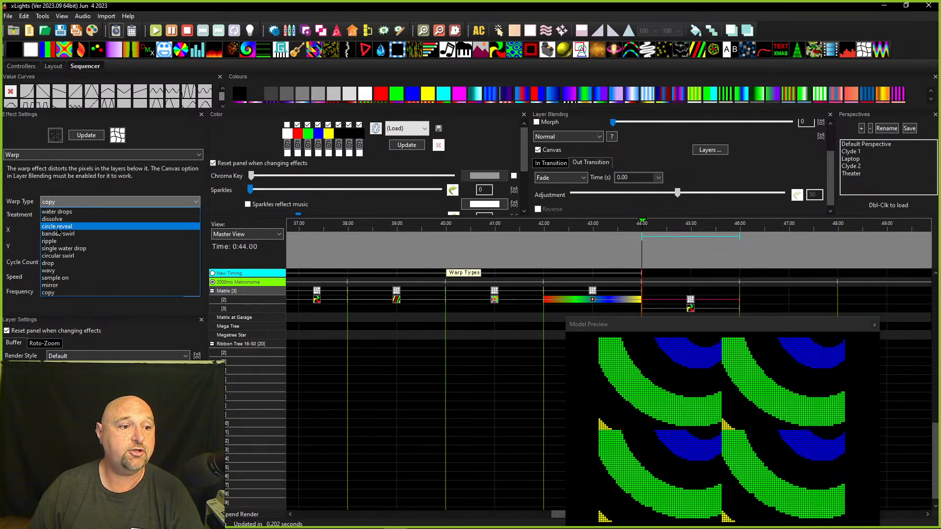
pyautogui.click(56, 212)
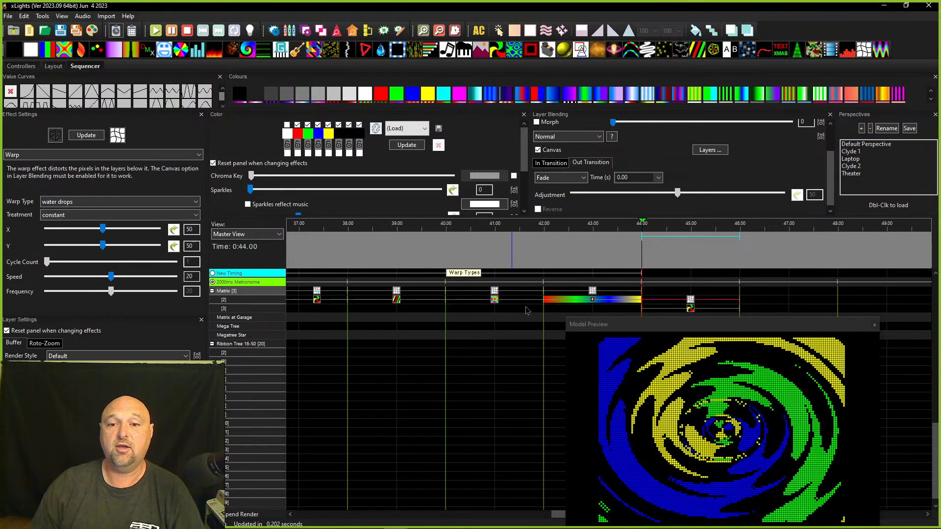
# Set the Pinwheel's twist to -78 and its 3D option to 3D.
pyautogui.click(690, 309)
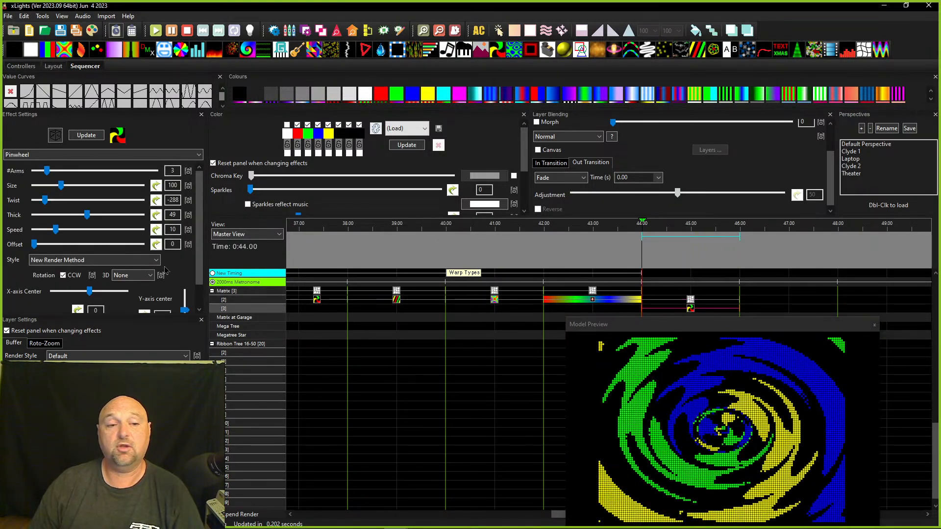
pyautogui.scroll(-10, 50, 206)
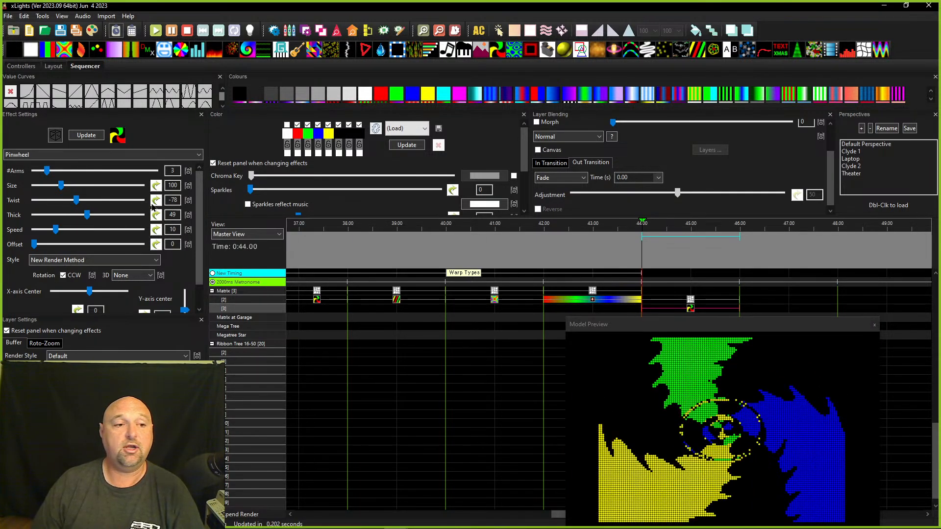
pyautogui.click(133, 275)
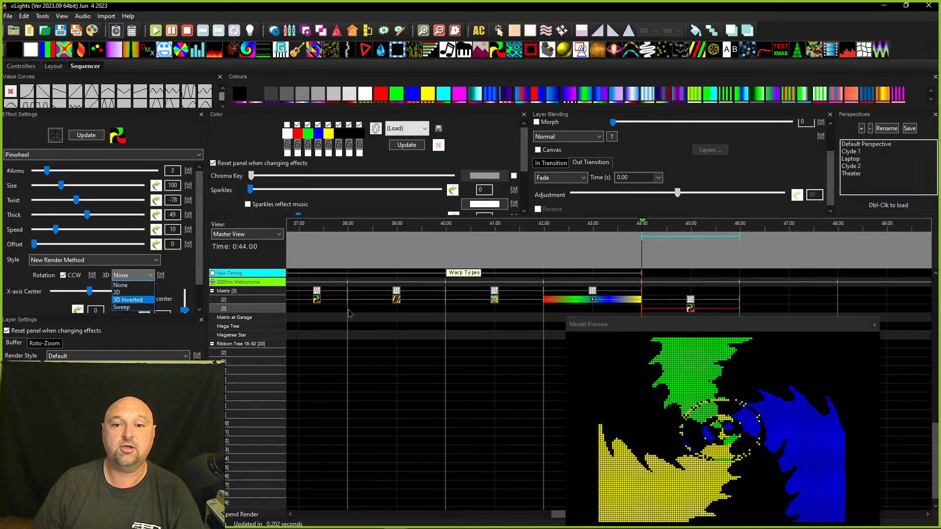
pyautogui.click(123, 293)
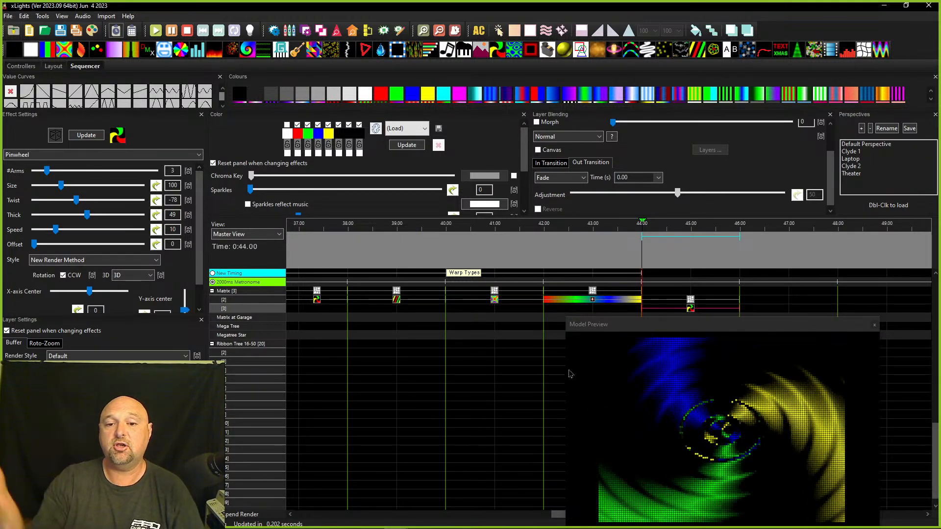
# Copy the water drops Warp to the Matrix's top layer from 44 to 46 s.
pyautogui.click(691, 301)
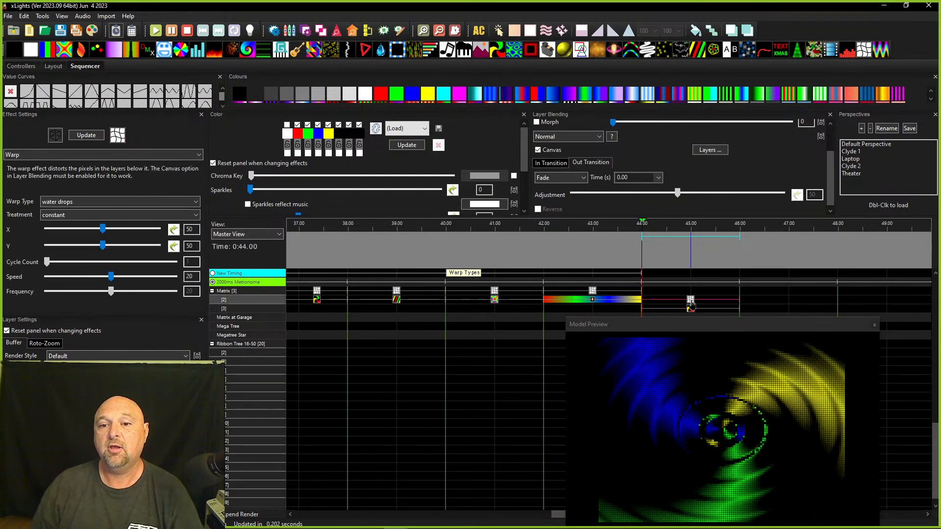
pyautogui.rightClick(691, 300)
pyautogui.click(702, 318)
pyautogui.click(677, 294)
pyautogui.rightClick(691, 293)
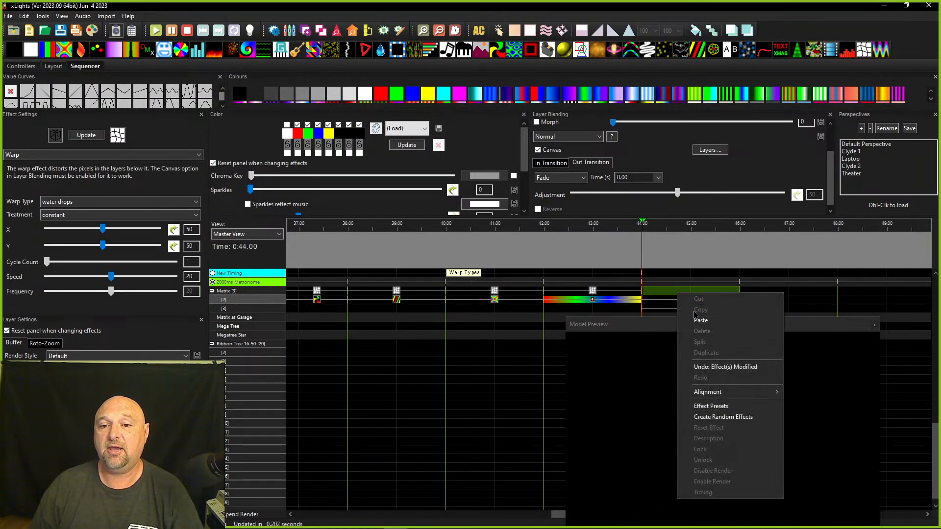
pyautogui.click(702, 321)
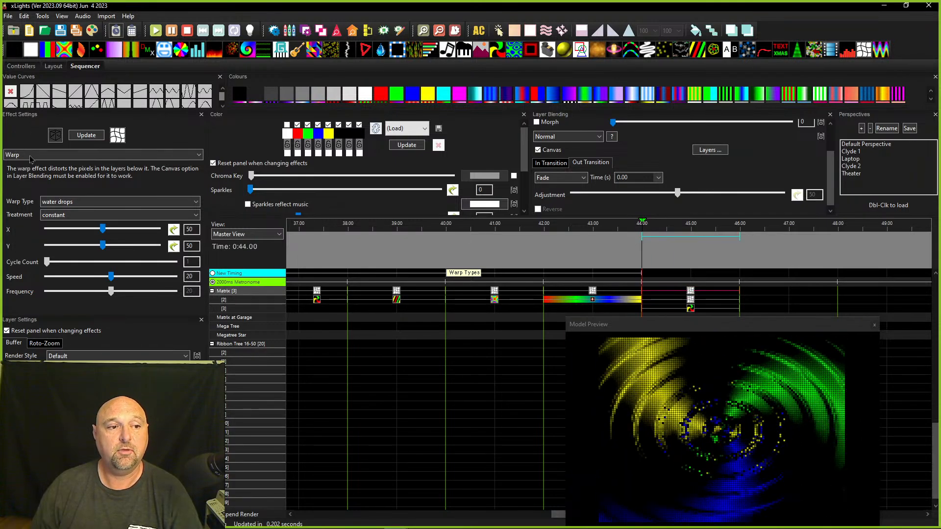
# Try the banded swirl type on the top Warp, then set its type to mirror.
pyautogui.click(60, 202)
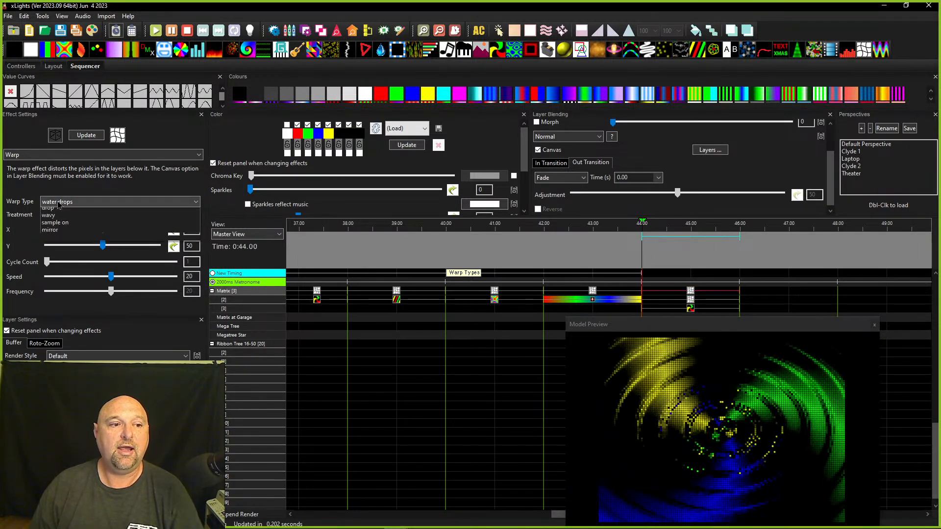
pyautogui.click(58, 234)
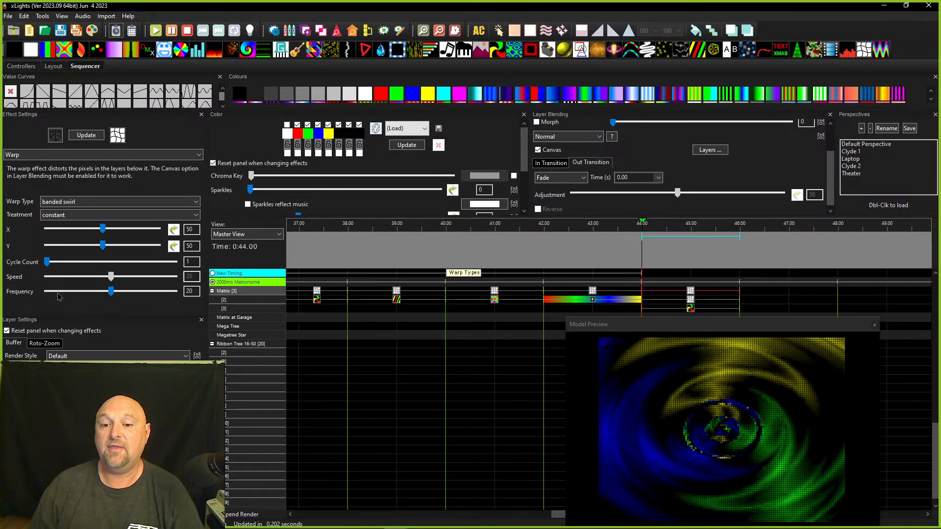
pyautogui.click(71, 202)
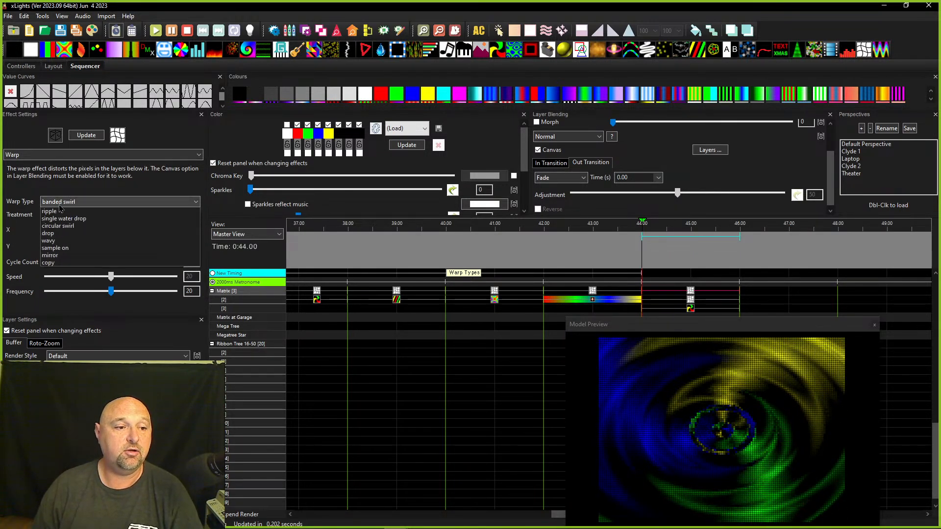
pyautogui.click(59, 290)
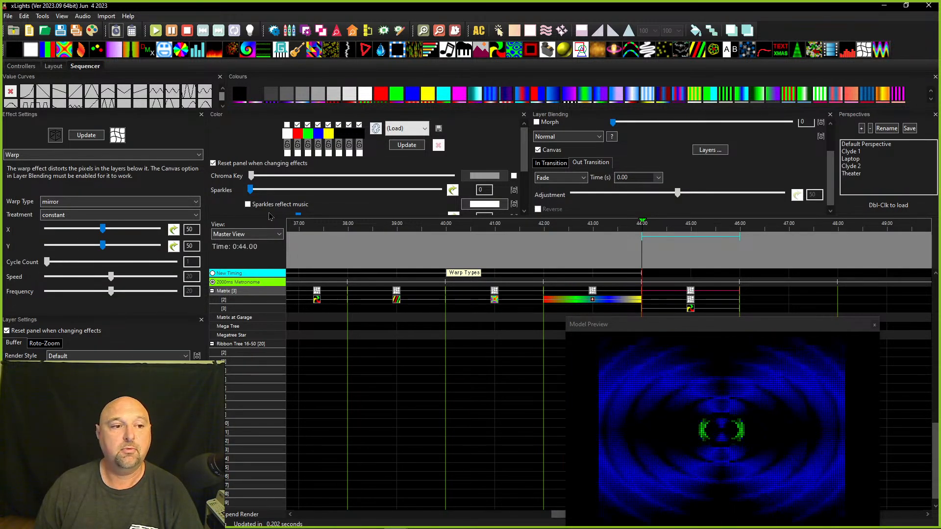
# Insert a layer above the Matrix's top layer and paste the copied Warp onto it from 44 to 46 s.
pyautogui.click(752, 297)
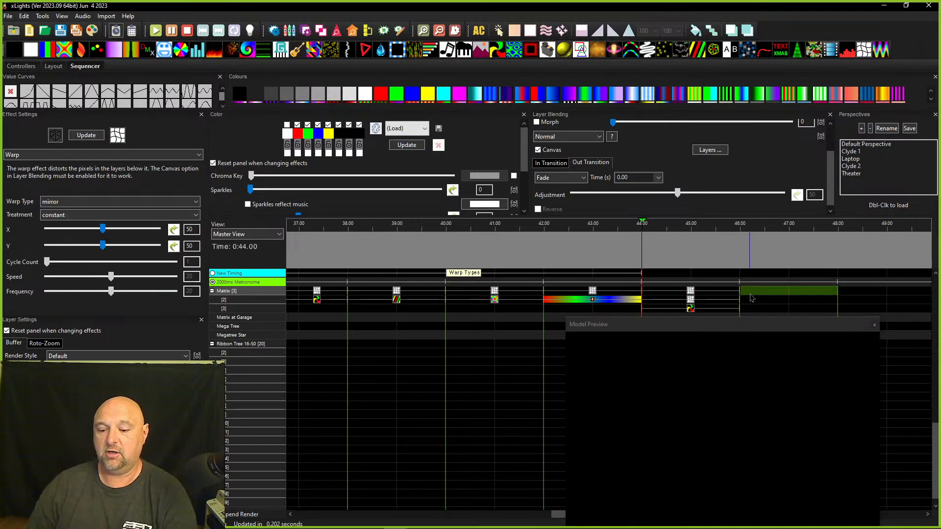
pyautogui.hotkey('ctrl', 'i')
pyautogui.click(661, 292)
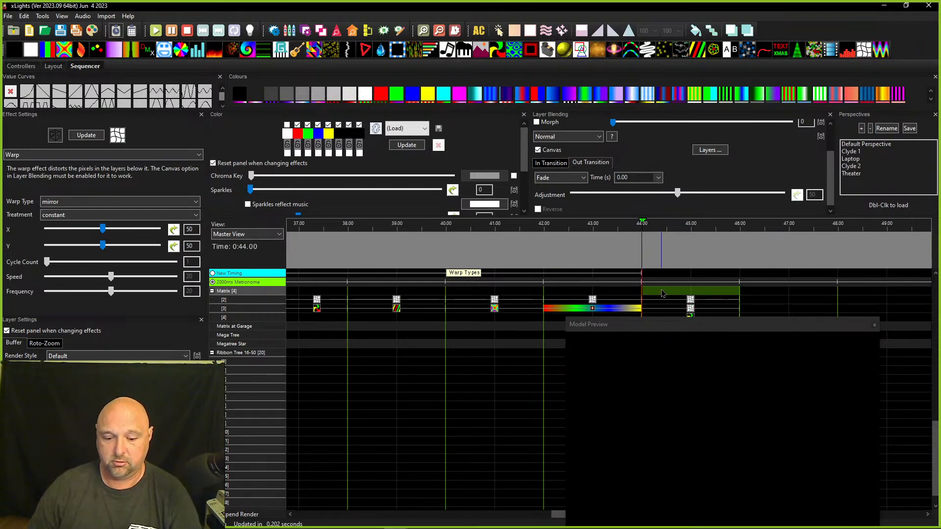
pyautogui.hotkey('ctrl', 'v')
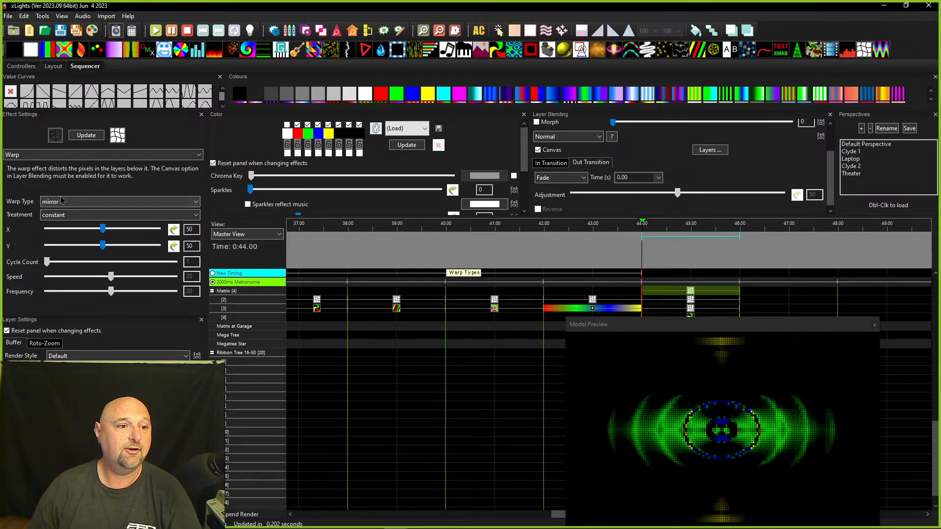
# Try the ripple type on the newly pasted Warp, then set its type to wavy.
pyautogui.click(63, 202)
pyautogui.click(65, 242)
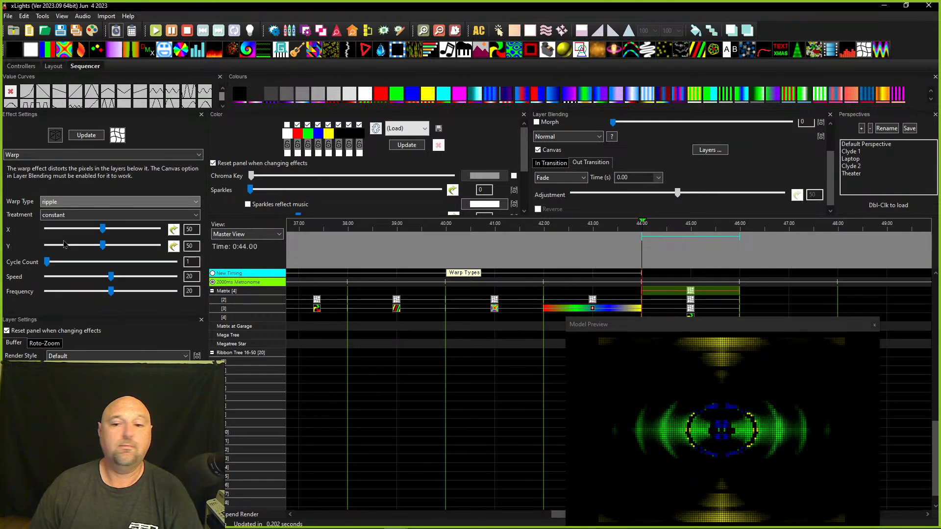
pyautogui.click(63, 203)
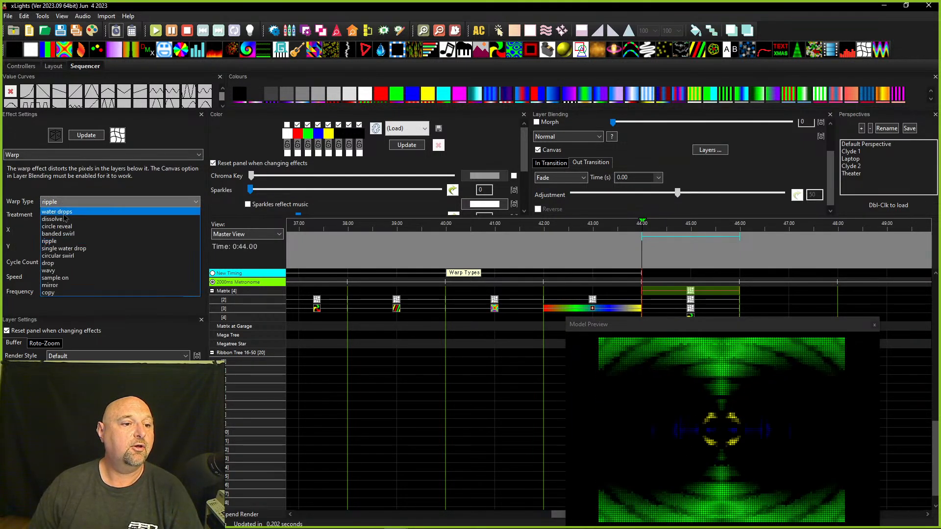
pyautogui.click(72, 273)
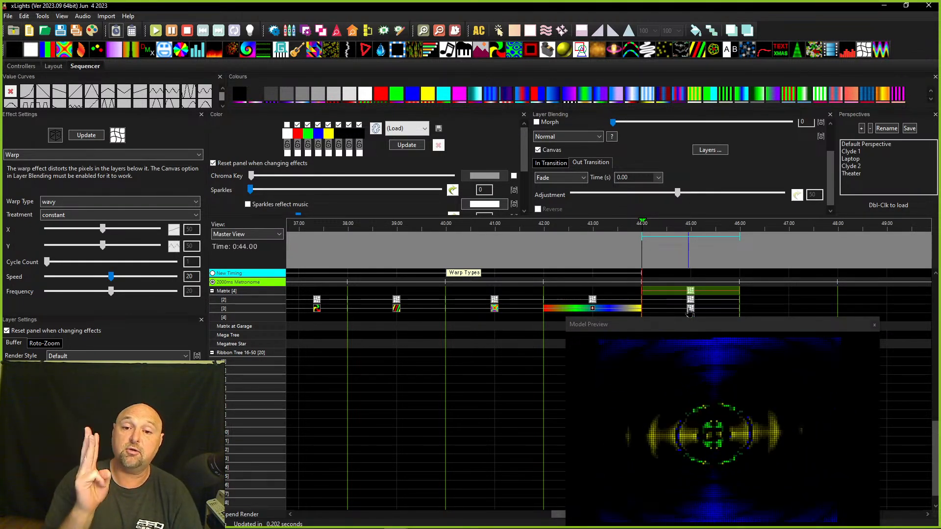
# Select the Pinwheel on the lowest layer and examine the stack of three Warps above it.
pyautogui.scroll(-1, 690, 312)
pyautogui.click(692, 310)
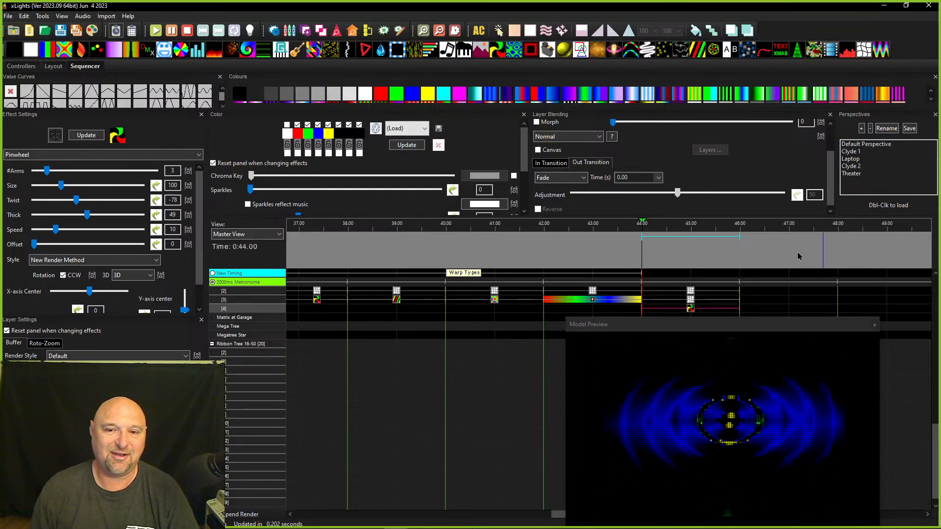
pyautogui.scroll(1, 708, 288)
pyautogui.scroll(-3, 707, 288)
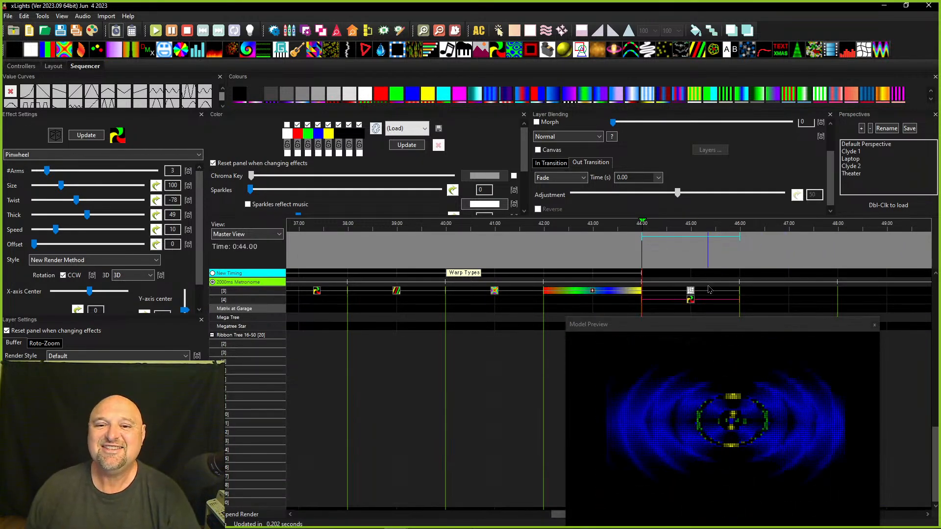
pyautogui.scroll(3, 752, 297)
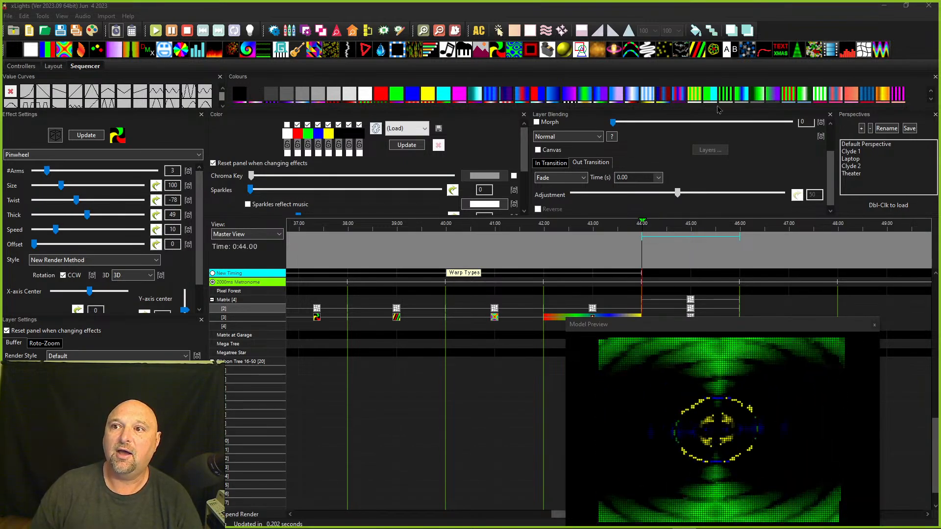
pyautogui.scroll(-1, 730, 287)
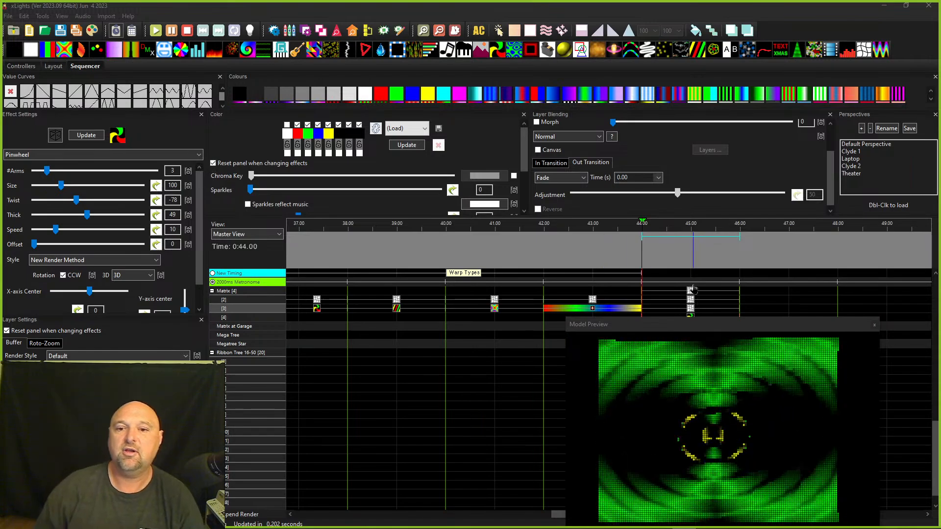
pyautogui.scroll(-1, 688, 314)
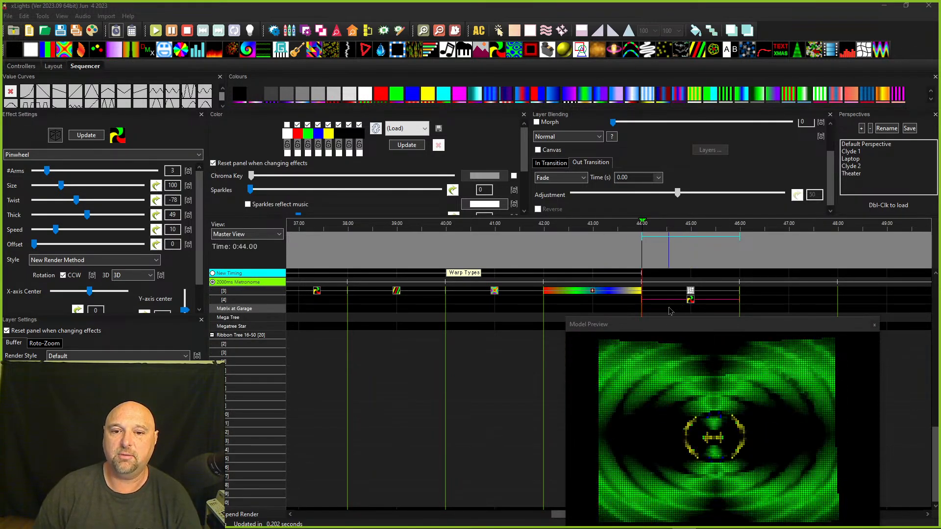
# Select the three stacked Warps and the Pinwheel beneath them on the Matrix from 44 to 46 s and open the effect presets.
pyautogui.moveTo(689, 317); pyautogui.dragTo(666, 319)
pyautogui.scroll(3, 693, 318)
pyautogui.rightClick(726, 335)
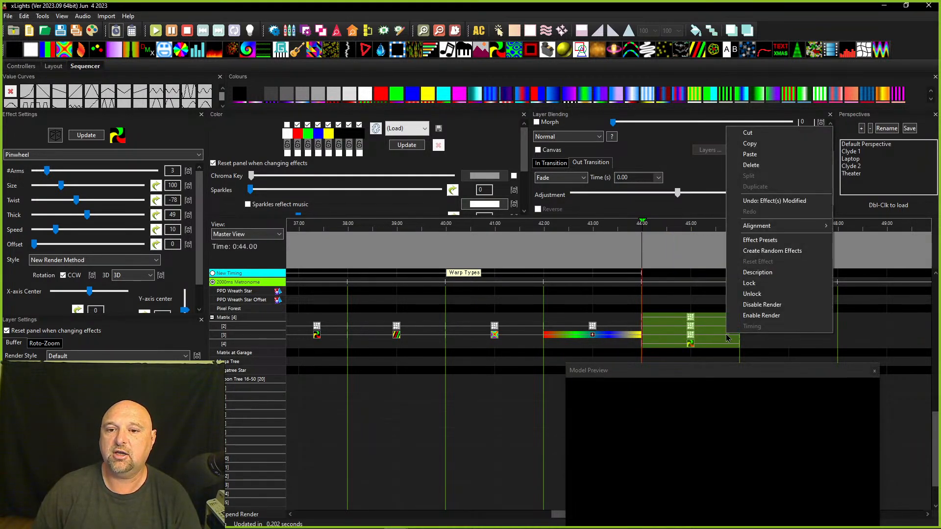
pyautogui.click(746, 241)
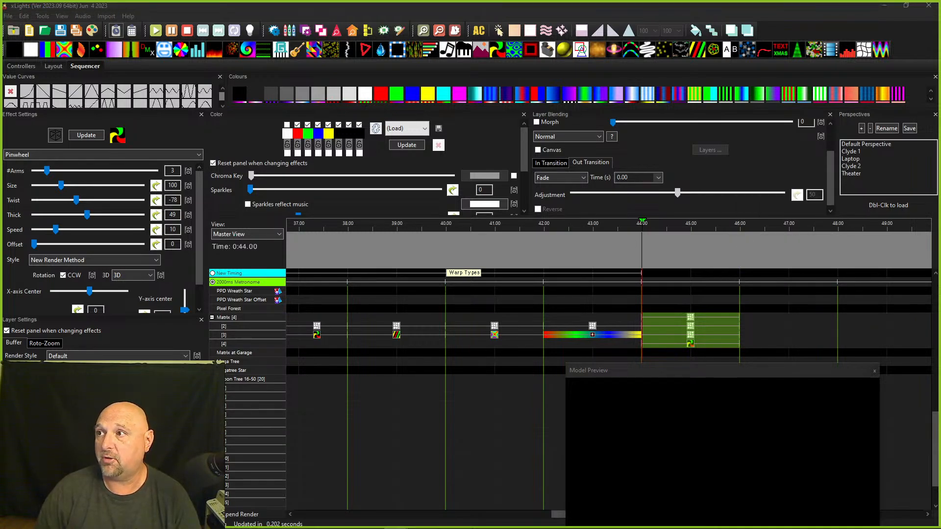
pyautogui.moveTo(785, 129); pyautogui.dragTo(542, 25)
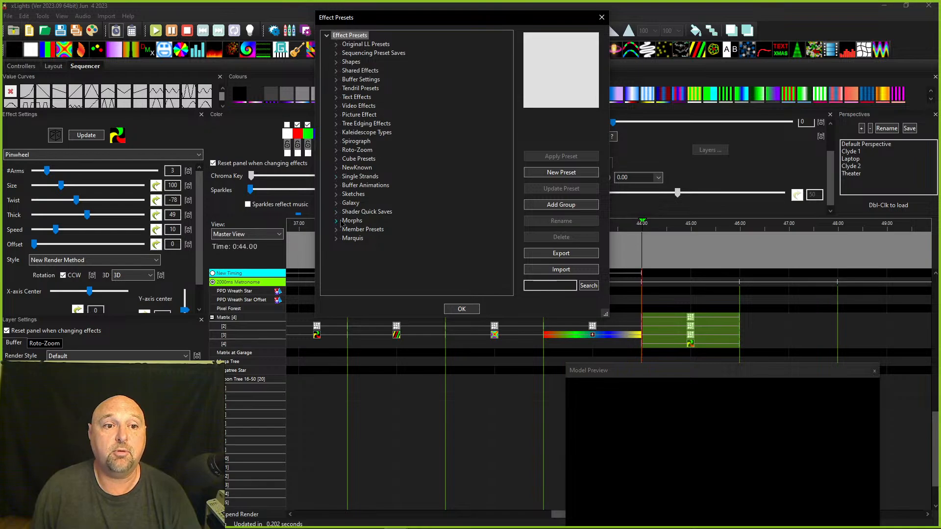
# Save the selected effects as a new preset named Warp Webinar in the Kaleidoscope Types group and close the presets.
pyautogui.click(342, 133)
pyautogui.click(337, 134)
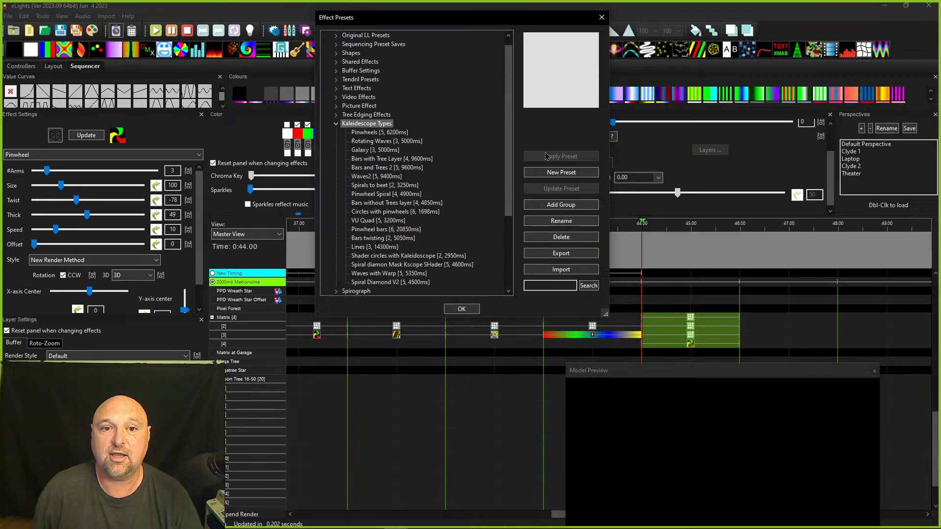
pyautogui.click(558, 174)
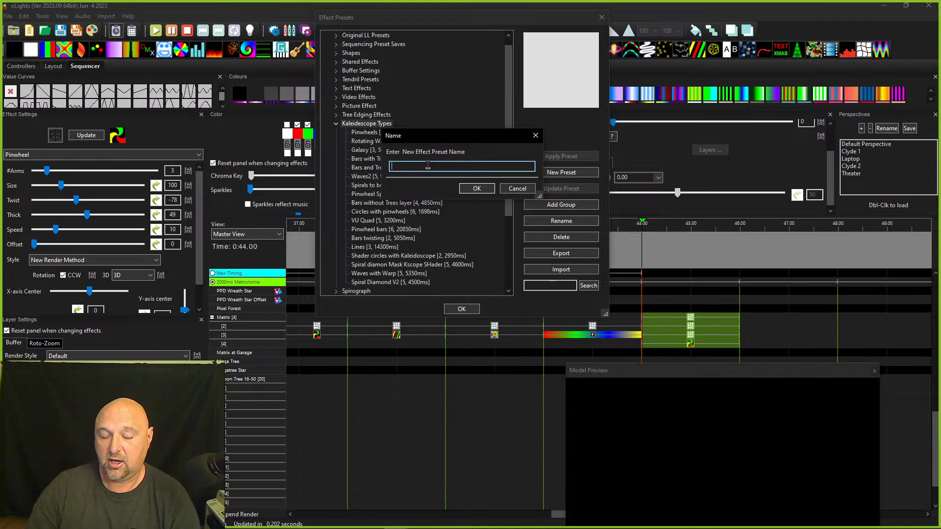
pyautogui.write('War')
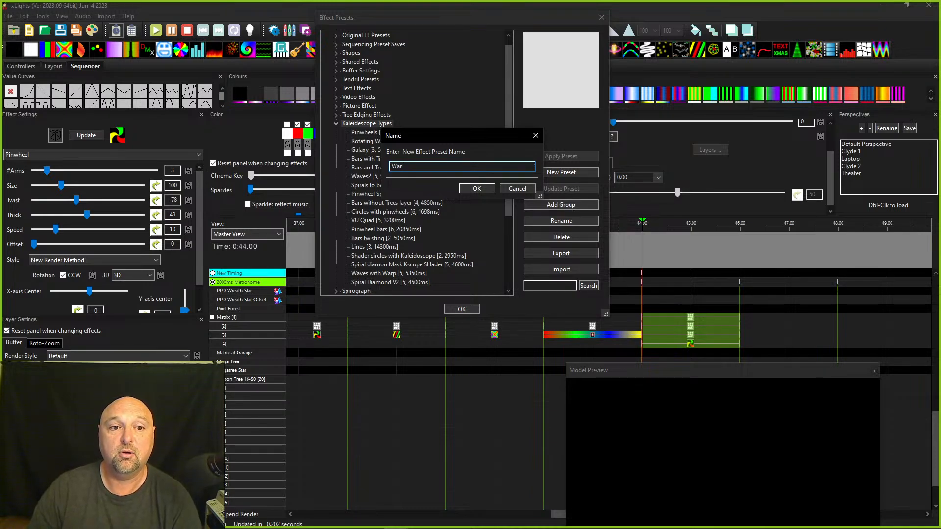
pyautogui.write('p Webinar')
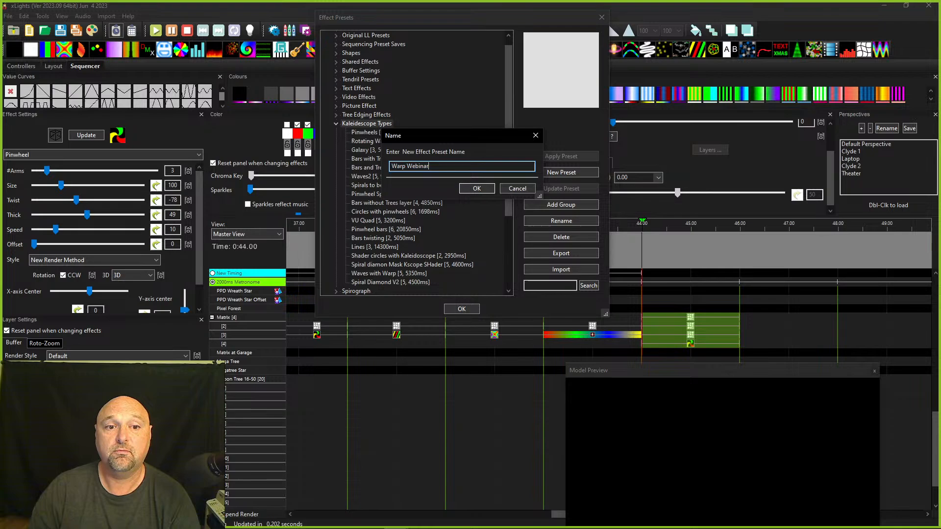
pyautogui.press('Return')
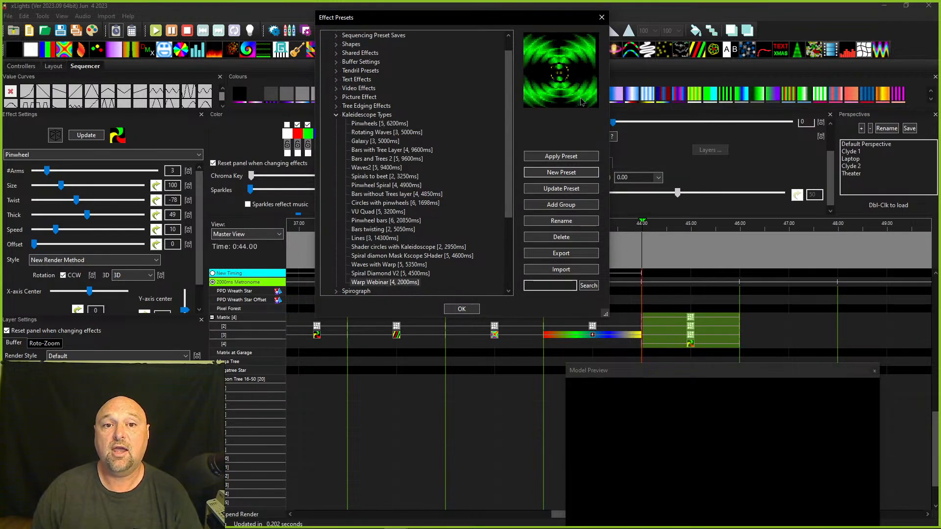
pyautogui.click(454, 308)
pyautogui.click(54, 66)
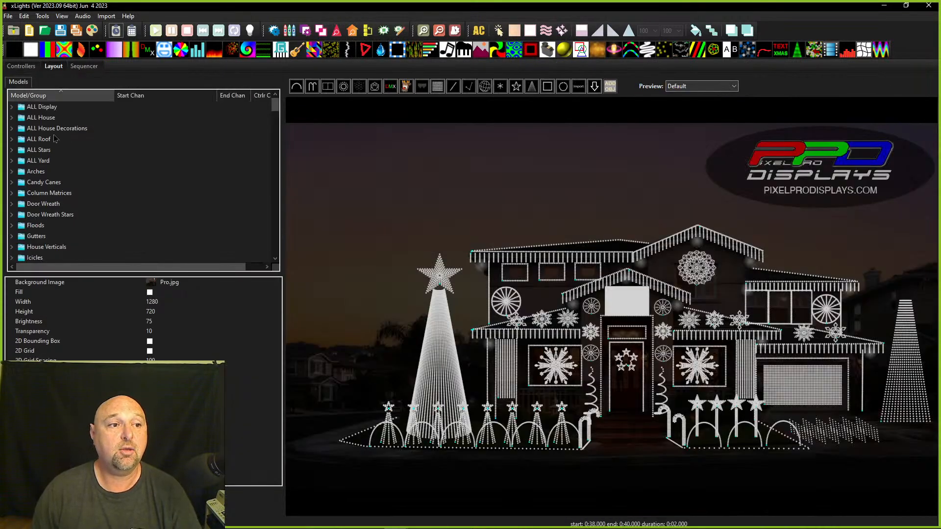
pyautogui.click(85, 67)
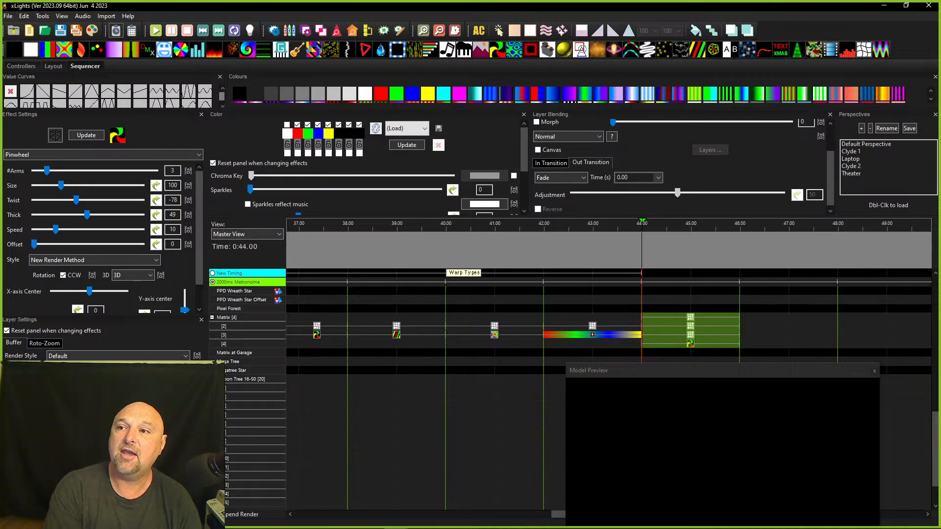
pyautogui.click(774, 337)
pyautogui.moveTo(774, 338); pyautogui.dragTo(683, 318)
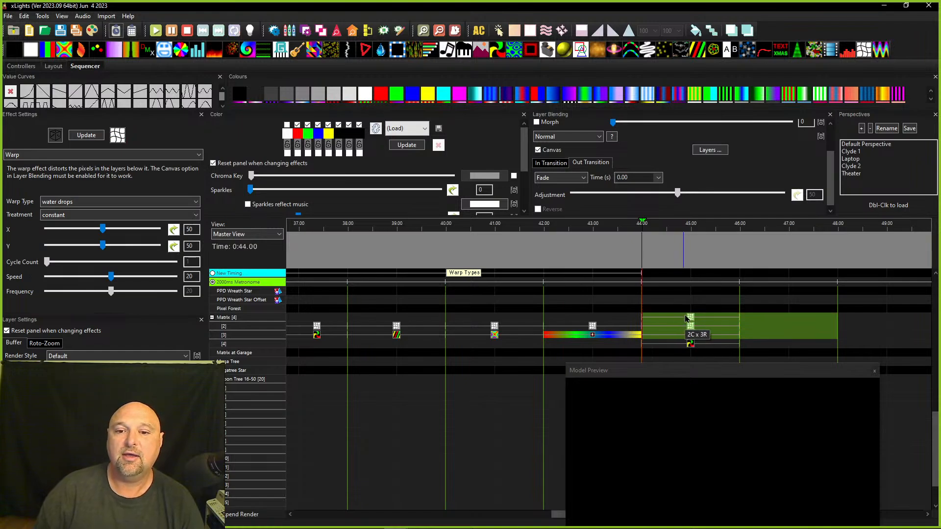
# Replace the Pinwheel on the Matrix's lowest layer with a Marquee effect beneath the three Warps.
pyautogui.click(691, 344)
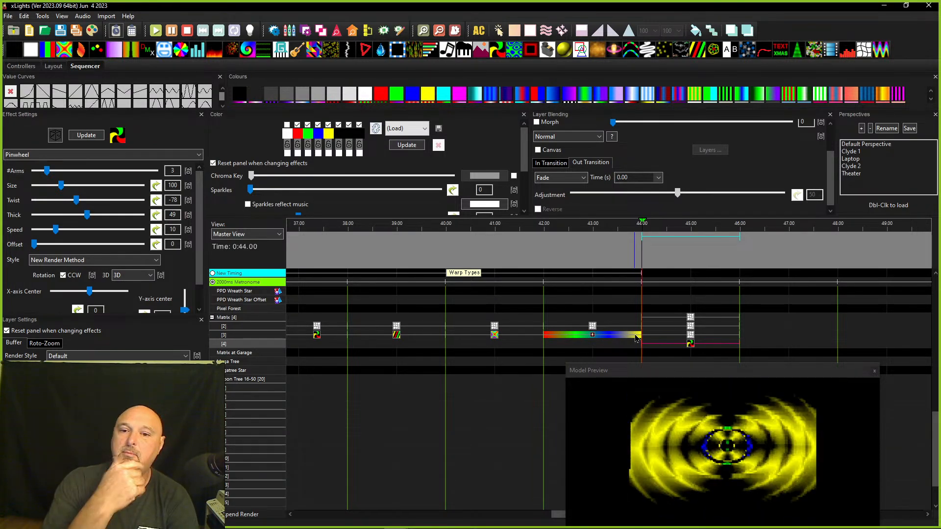
pyautogui.press('Delete')
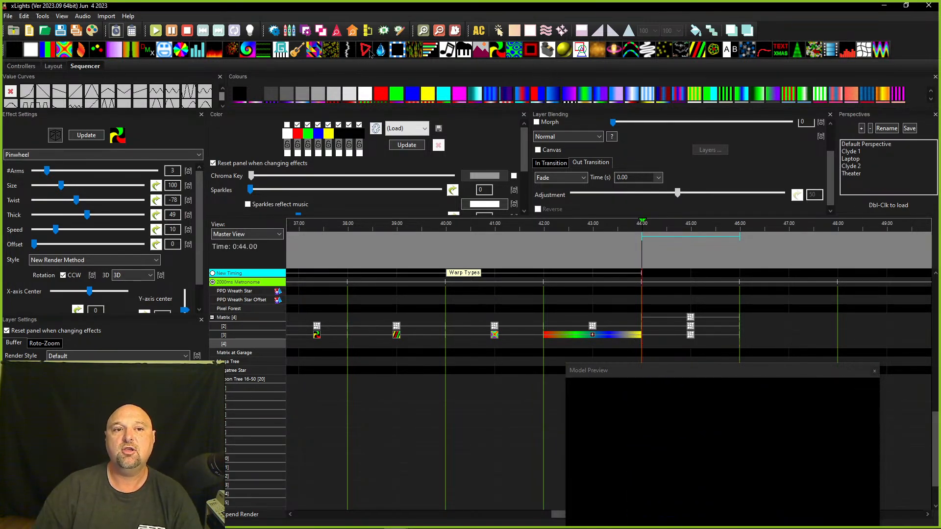
pyautogui.moveTo(398, 51); pyautogui.dragTo(652, 344)
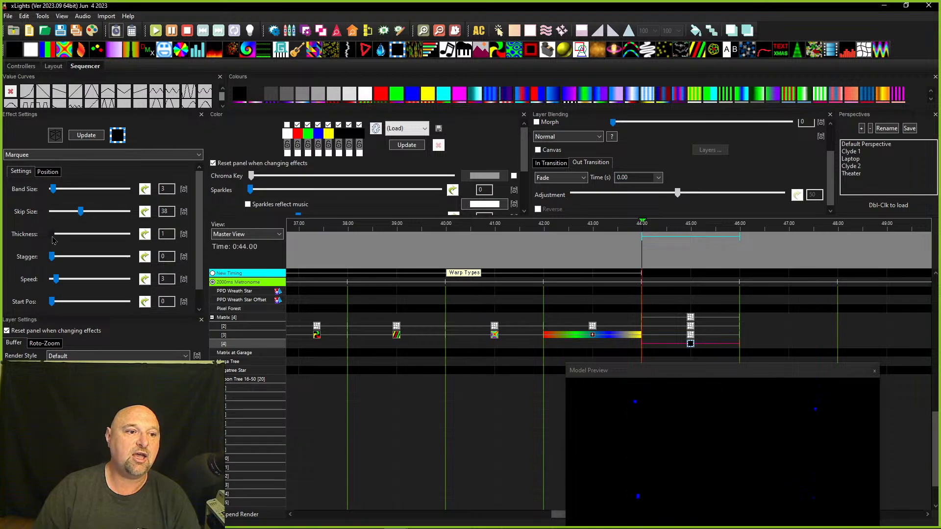
# Set the Marquee's thickness to 95, its stagger to 5 and its band size to 28.
pyautogui.moveTo(52, 234); pyautogui.dragTo(124, 234)
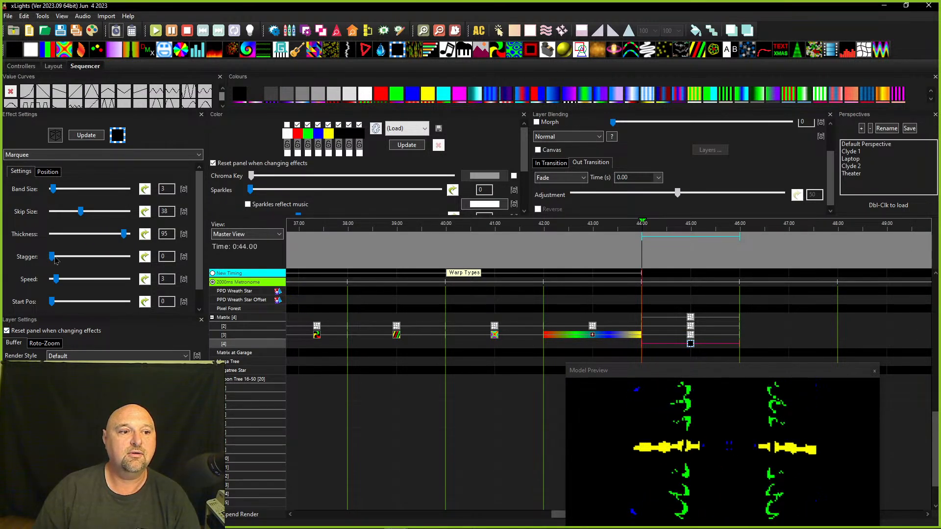
pyautogui.moveTo(55, 260)
pyautogui.mouseDown()
pyautogui.moveTo(72, 261)
pyautogui.moveTo(62, 263)
pyautogui.mouseUp()
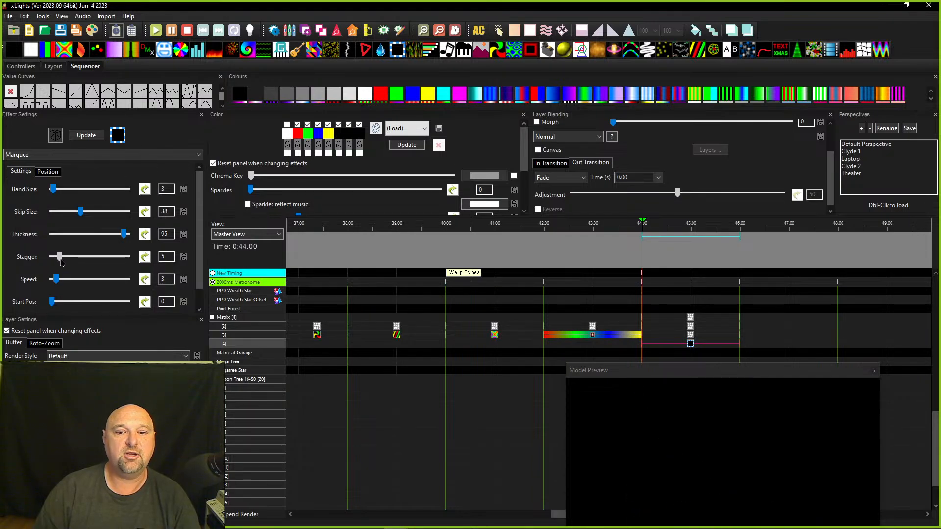
pyautogui.moveTo(53, 189); pyautogui.dragTo(73, 189)
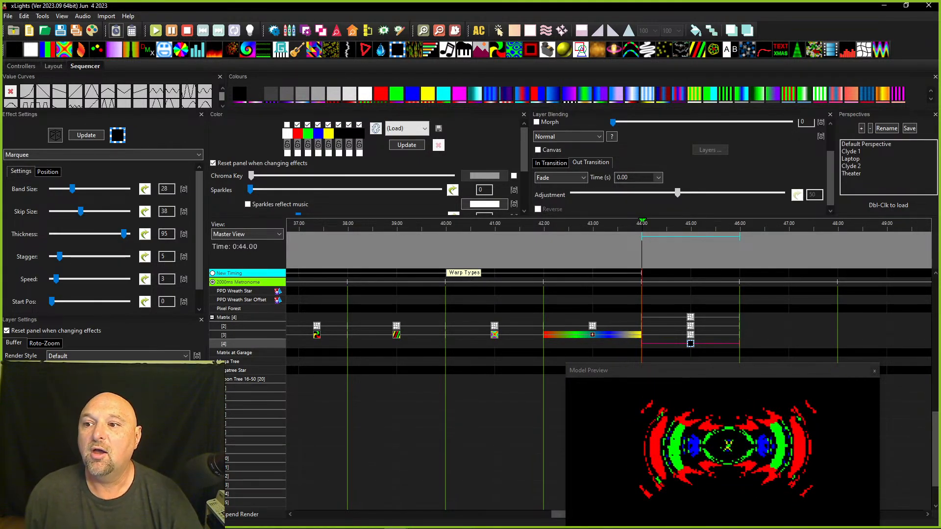
# Delete the whole stack of Matrix effects between 44 and 46 s.
pyautogui.click(690, 335)
pyautogui.moveTo(678, 317); pyautogui.dragTo(686, 344)
pyautogui.press('Delete')
# Add a Text effect to the Matrix's lowest layer from 44 to 46 s and set its text to HELLO.
pyautogui.click(685, 328)
pyautogui.click(685, 344)
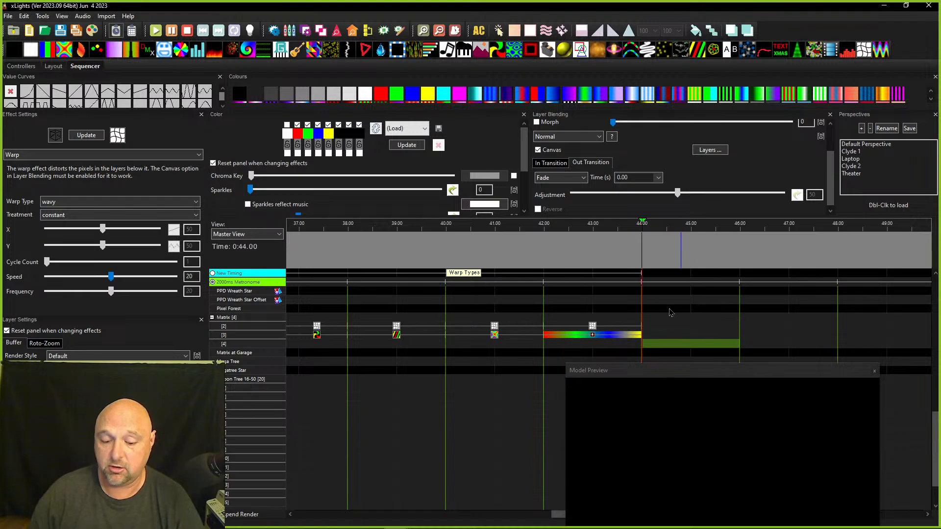
pyautogui.moveTo(668, 344); pyautogui.dragTo(667, 346)
pyautogui.press('x')
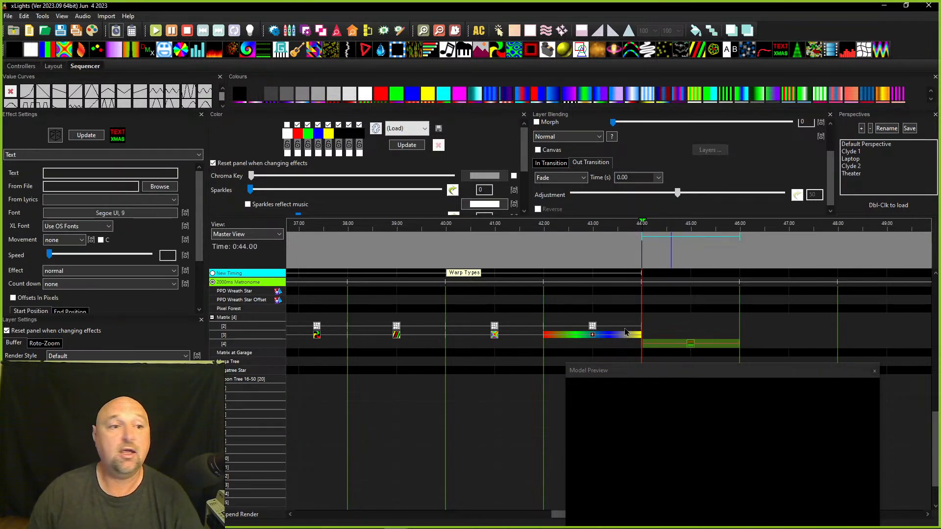
pyautogui.click(57, 173)
pyautogui.write('Hel')
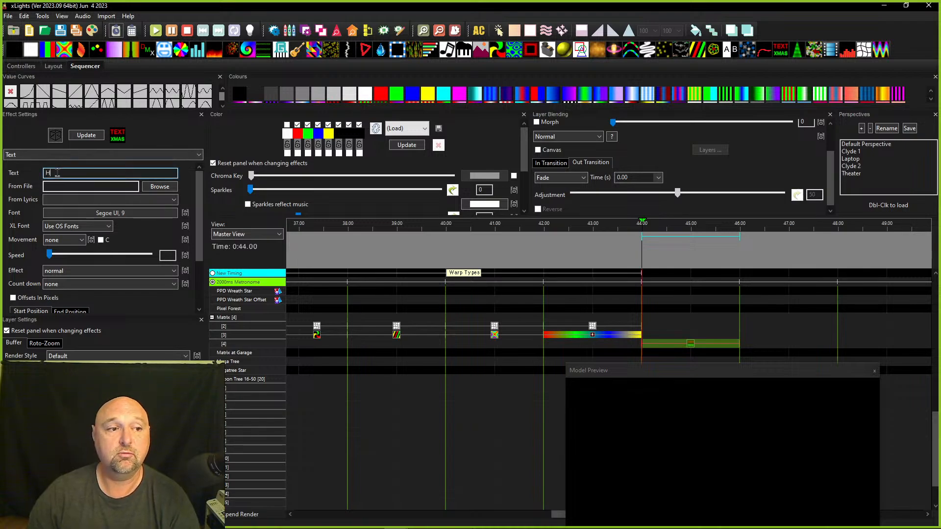
pyautogui.press('BackSpace')
pyautogui.press('BackSpace')
pyautogui.write('ELLO')
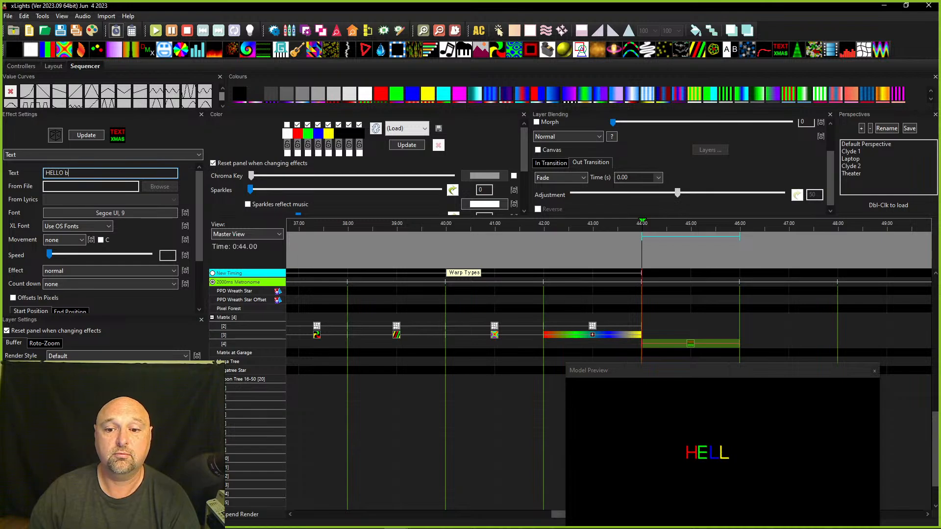
# Limit the Text effect's colours to green only and append the person's first name in capitals after HELLO.
pyautogui.click(348, 125)
pyautogui.click(359, 126)
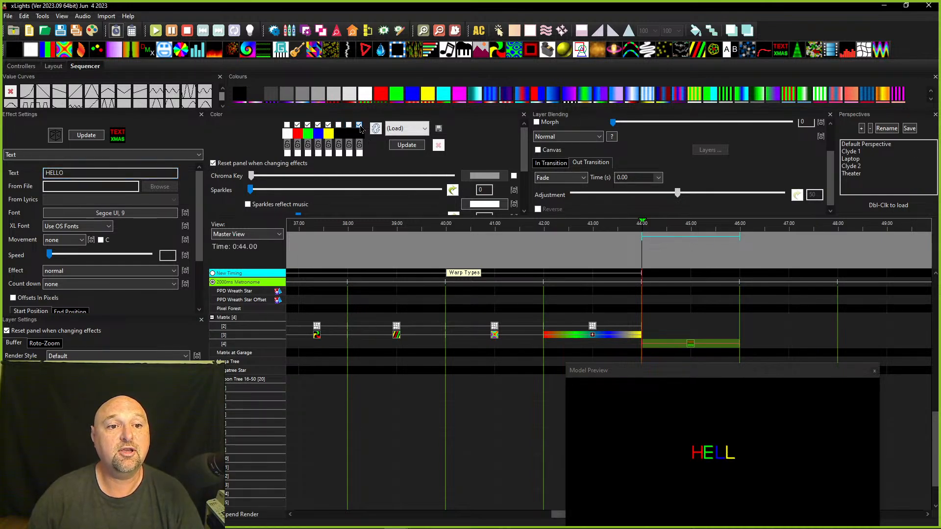
pyautogui.click(328, 125)
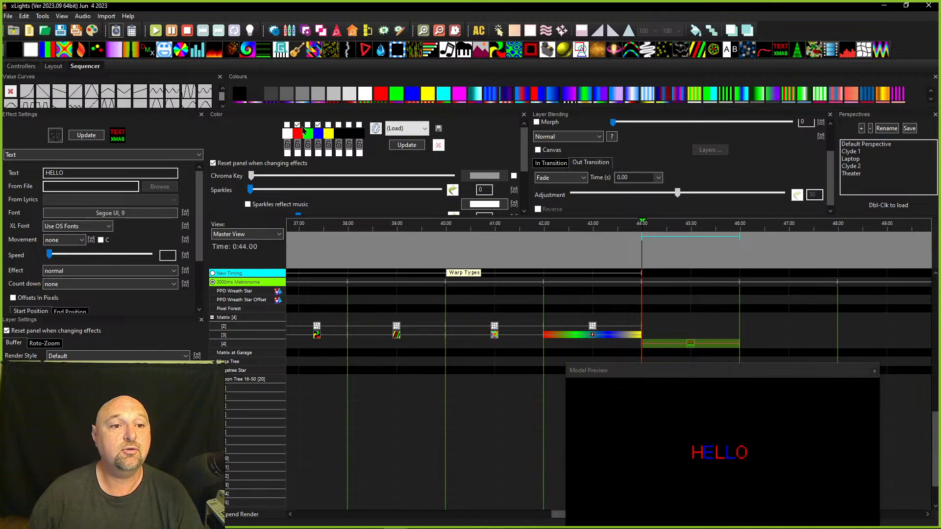
pyautogui.click(297, 125)
pyautogui.click(318, 125)
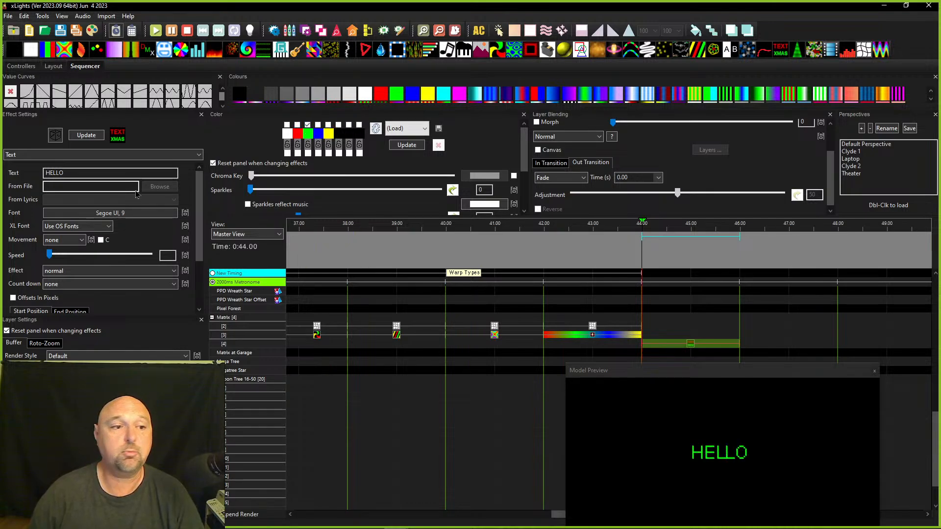
pyautogui.click(87, 175)
pyautogui.write('BOBBY')
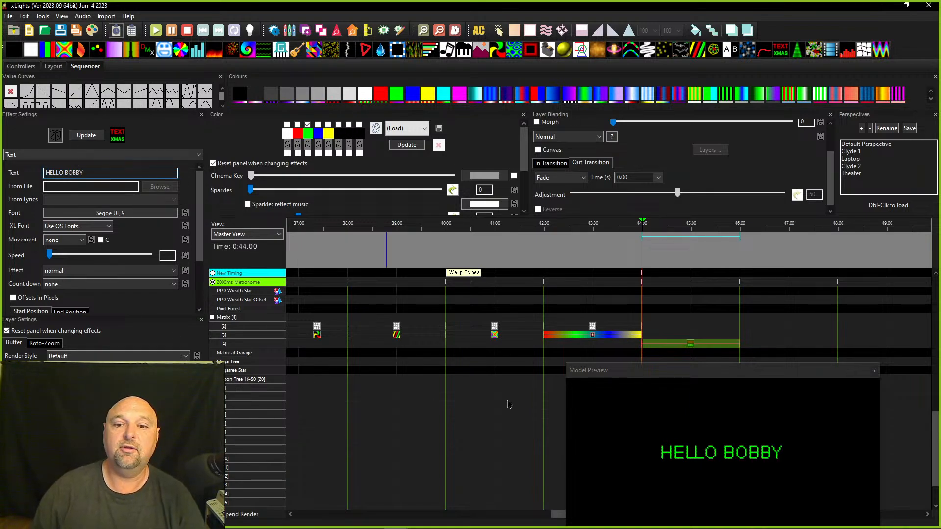
# Paste the copied Warp onto layer 2 of the Matrix from 44 to 46 s and move the Text effect directly beneath it.
pyautogui.click(672, 332)
pyautogui.click(664, 329)
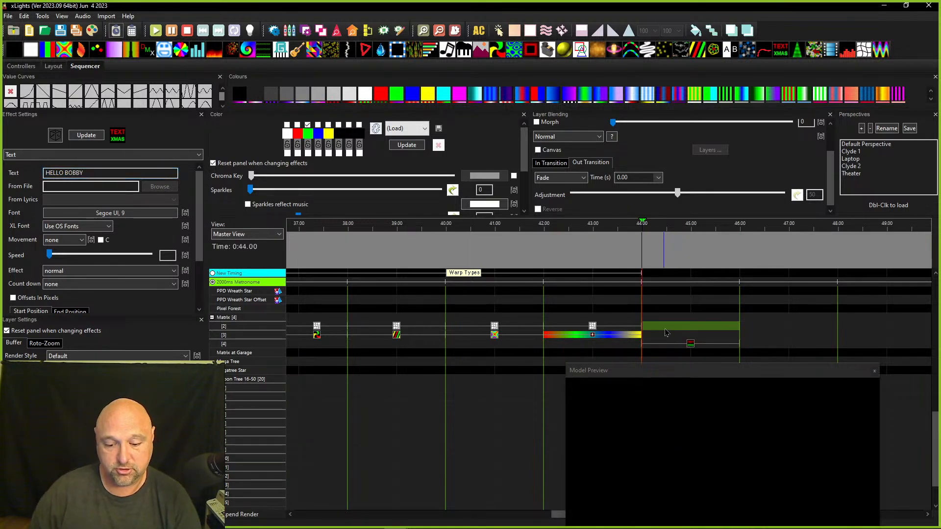
pyautogui.hotkey('ctrl', 'v')
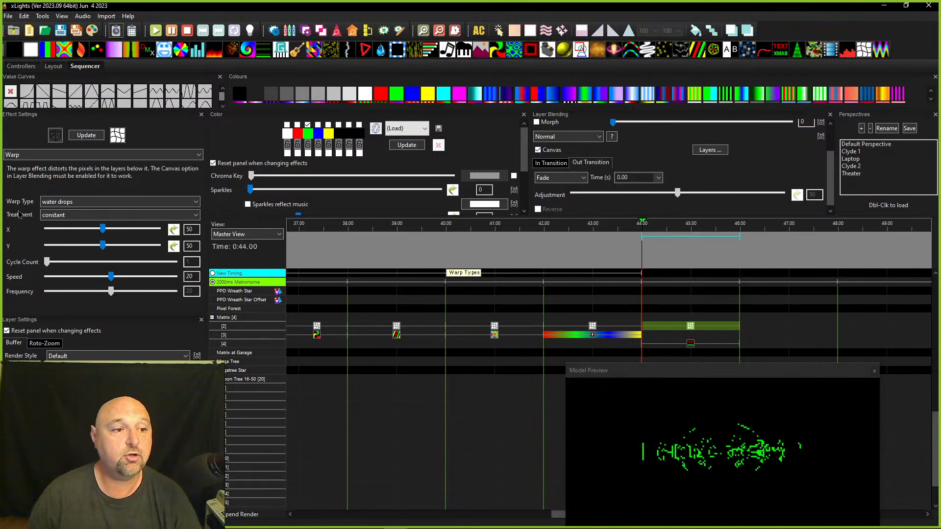
pyautogui.click(692, 344)
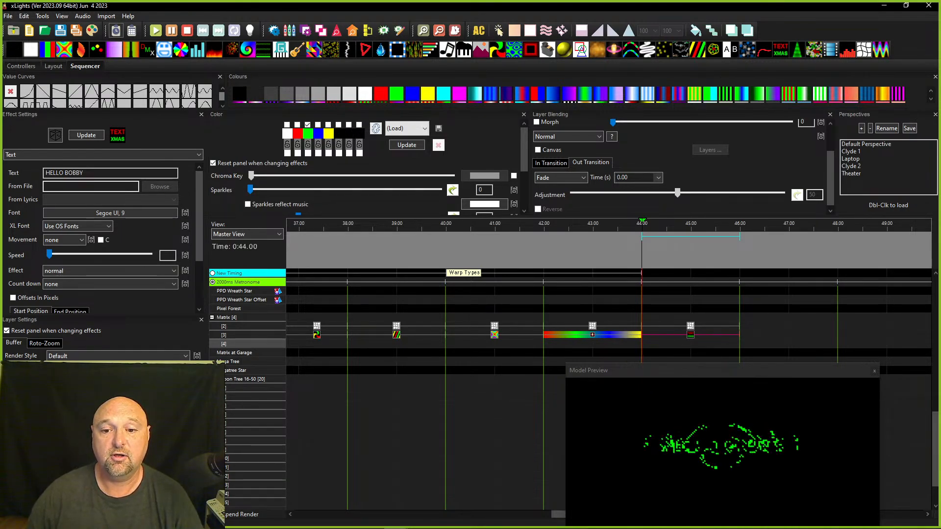
# Copy the Text effect onto the Matrix's lowest layer and place the two texts in the upper and lower halves of the model.
pyautogui.rightClick(691, 335)
pyautogui.click(711, 144)
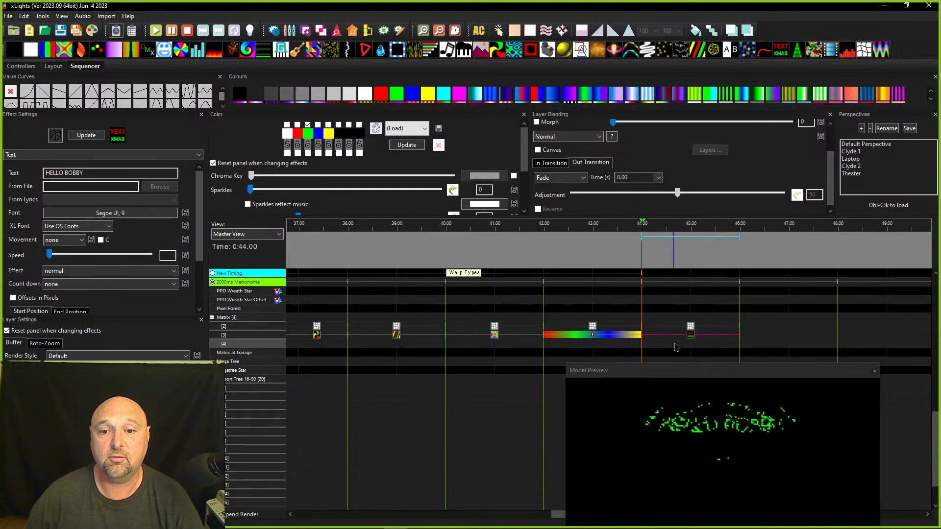
pyautogui.rightClick(676, 344)
pyautogui.click(699, 163)
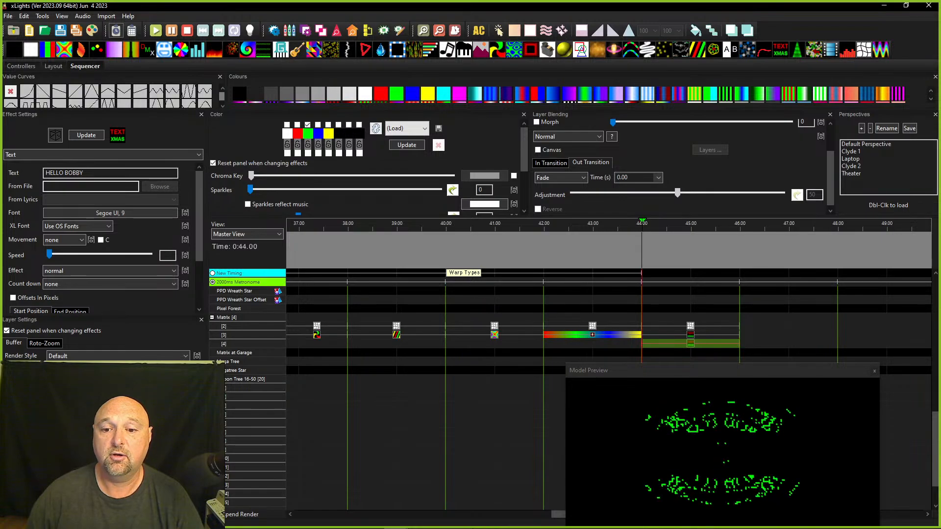
pyautogui.click(696, 346)
# Try the dissolve, circle reveal and banded swirl types on the Warp above the two texts and set its type to ripple.
pyautogui.click(701, 326)
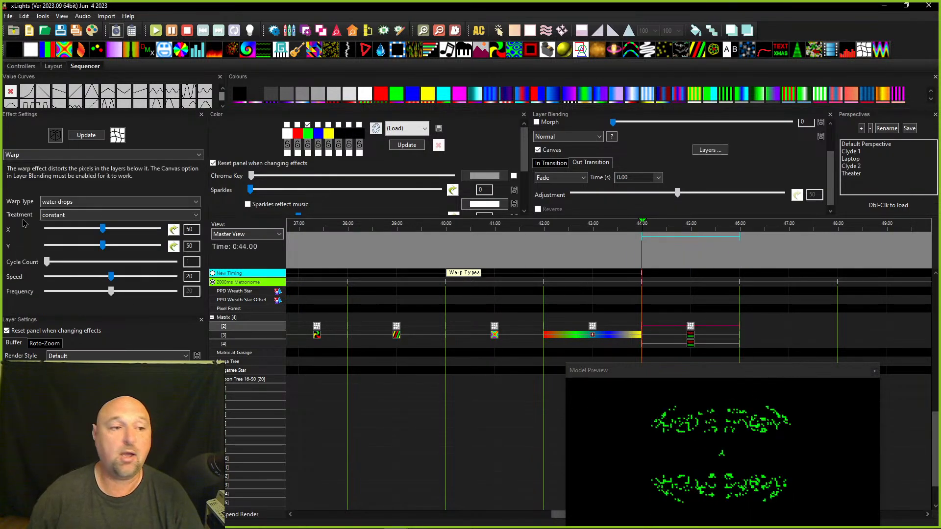
pyautogui.click(49, 205)
pyautogui.click(51, 219)
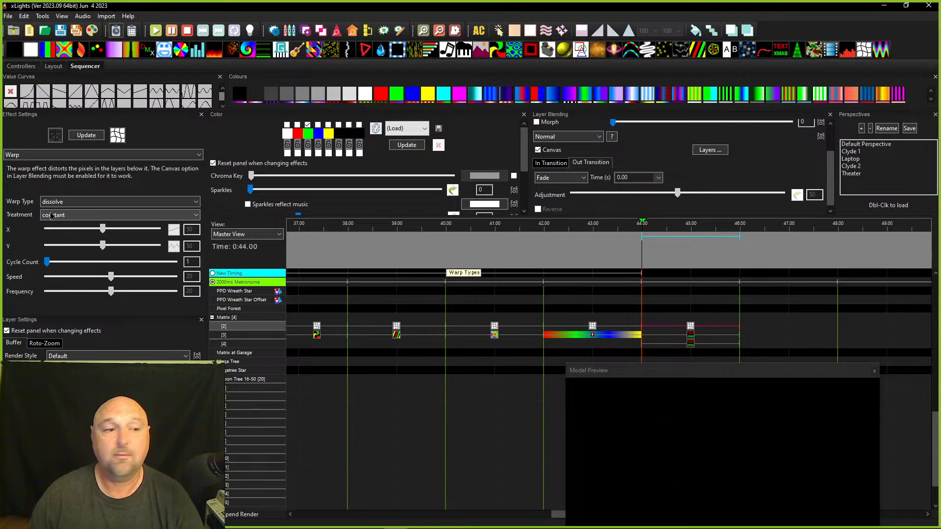
pyautogui.press('Down')
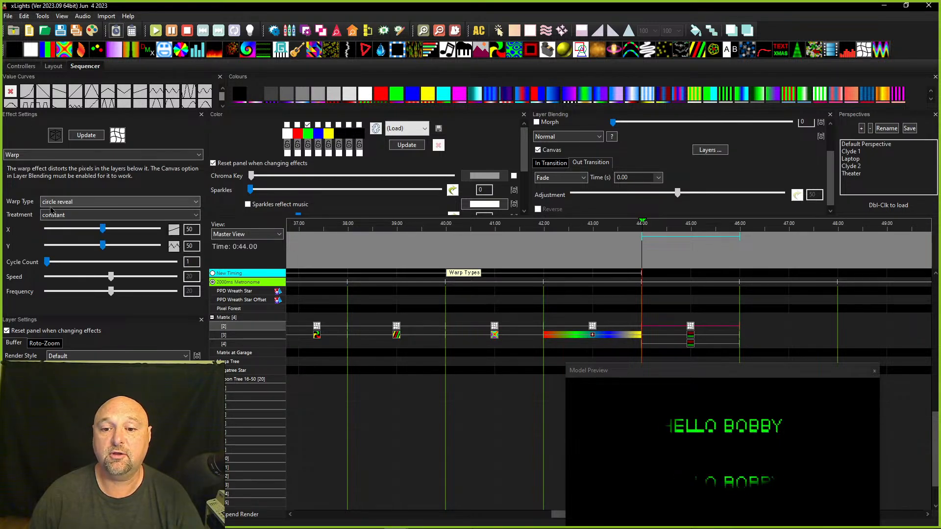
pyautogui.press('Down')
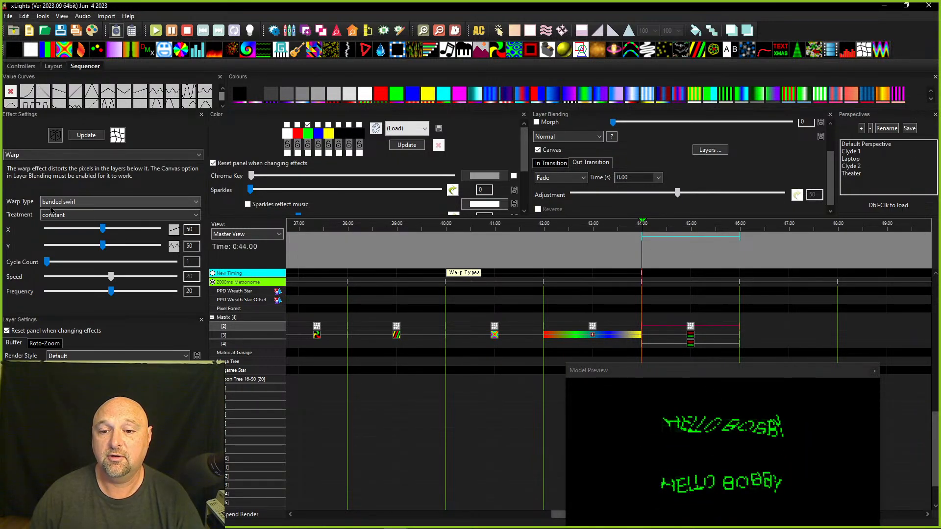
pyautogui.press('Down')
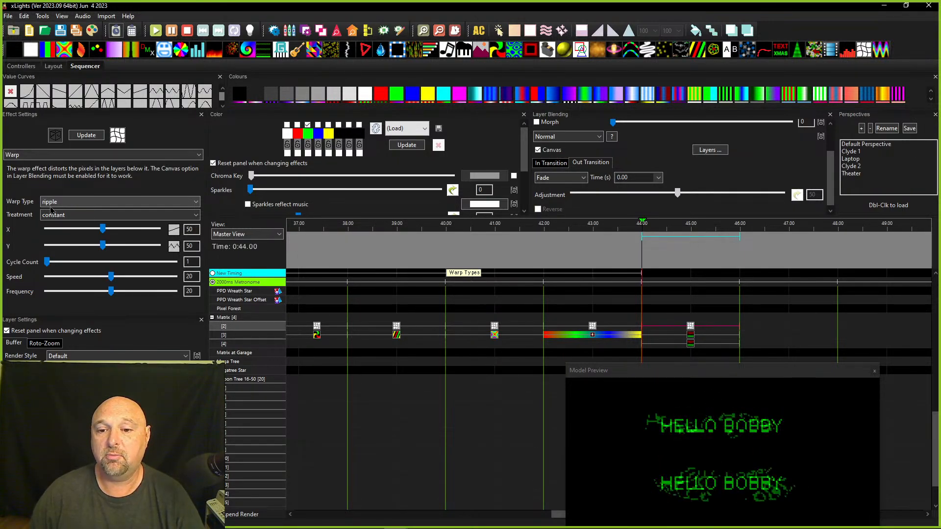
# Try the single water drop, circular swirl and drop types on the Warp above the two texts, setting the drop's cycle count to 5.
pyautogui.press('Down')
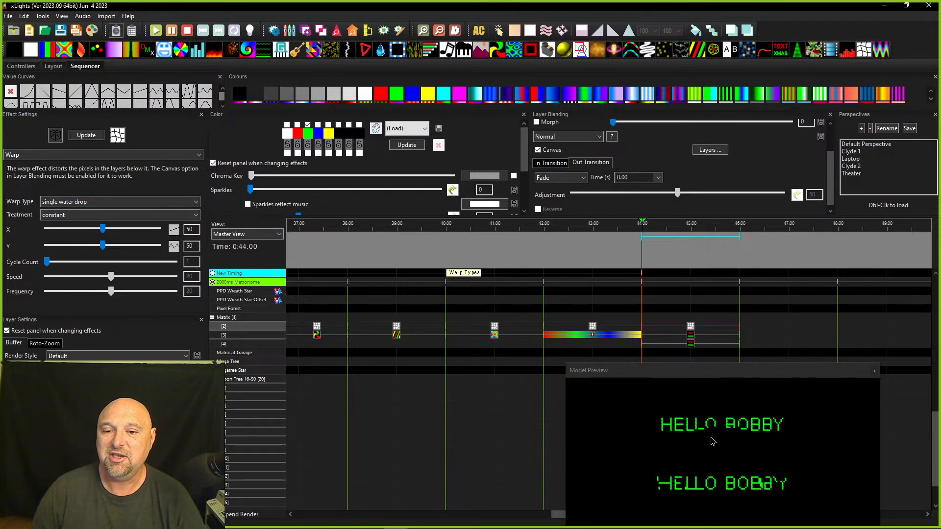
pyautogui.scroll(1, 97, 207)
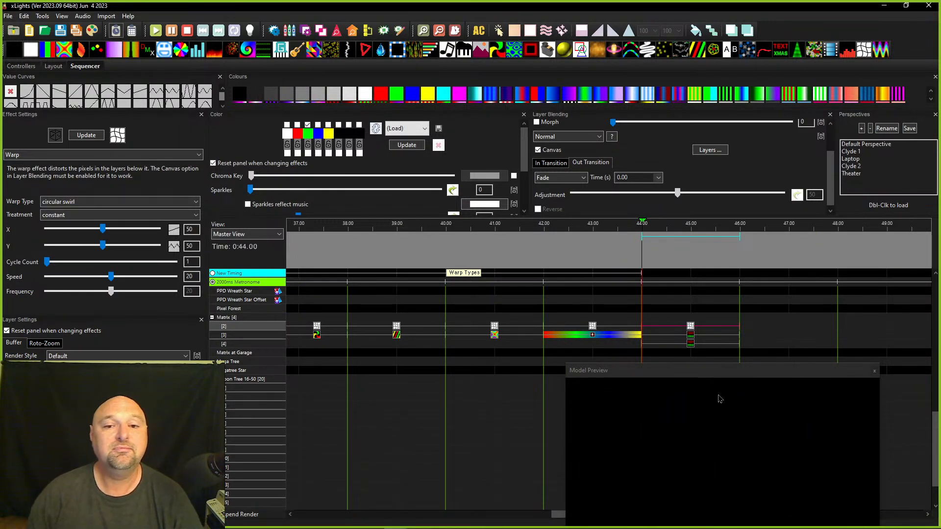
pyautogui.scroll(-1, 75, 207)
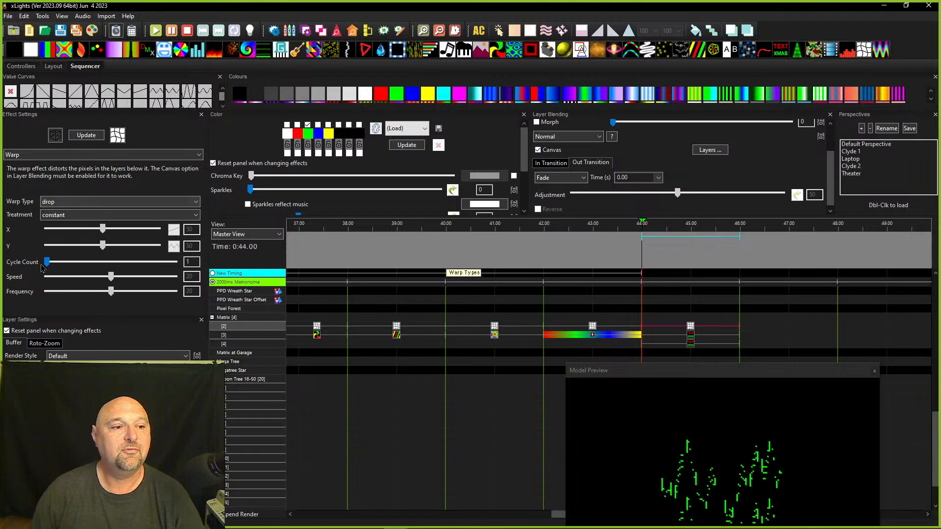
pyautogui.moveTo(48, 262); pyautogui.dragTo(103, 263)
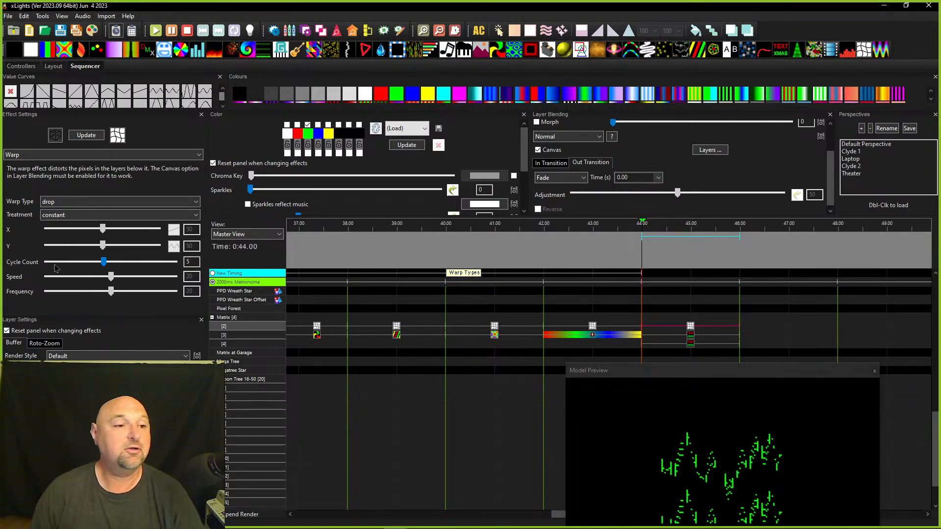
# Try the wavy and mirror types on the Warp above the two texts and set its type to copy.
pyautogui.scroll(-1, 53, 206)
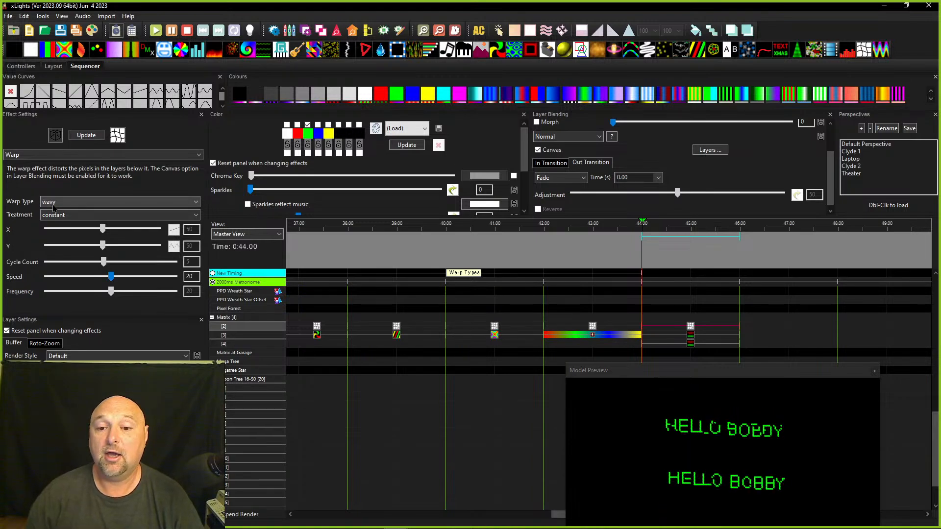
pyautogui.scroll(-1, 54, 206)
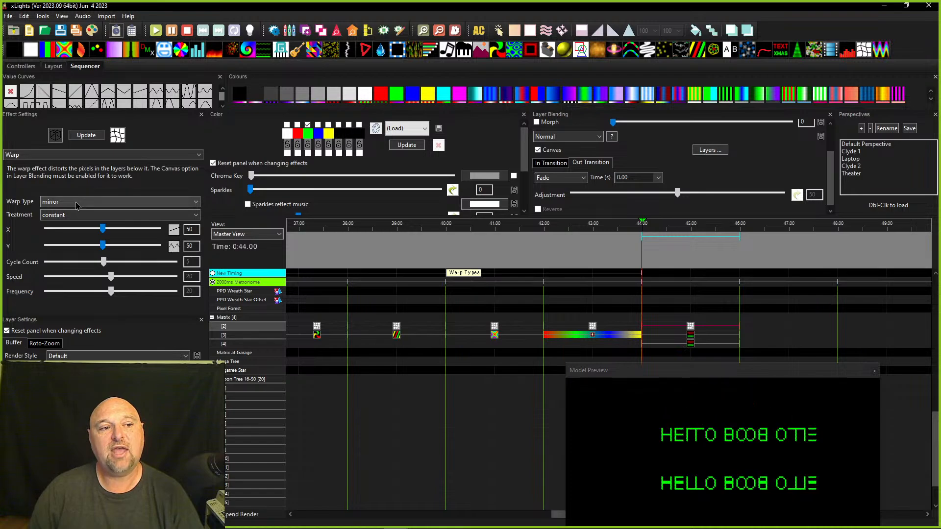
pyautogui.scroll(-1, 94, 209)
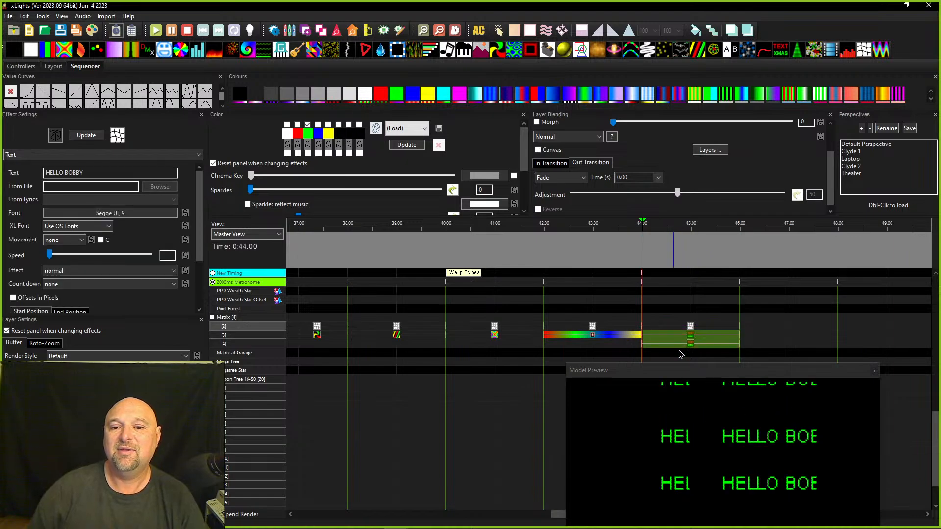
# Delete the Warp and both Text effects from the Matrix between 44 and 46 s.
pyautogui.click(696, 336)
pyautogui.click(687, 333)
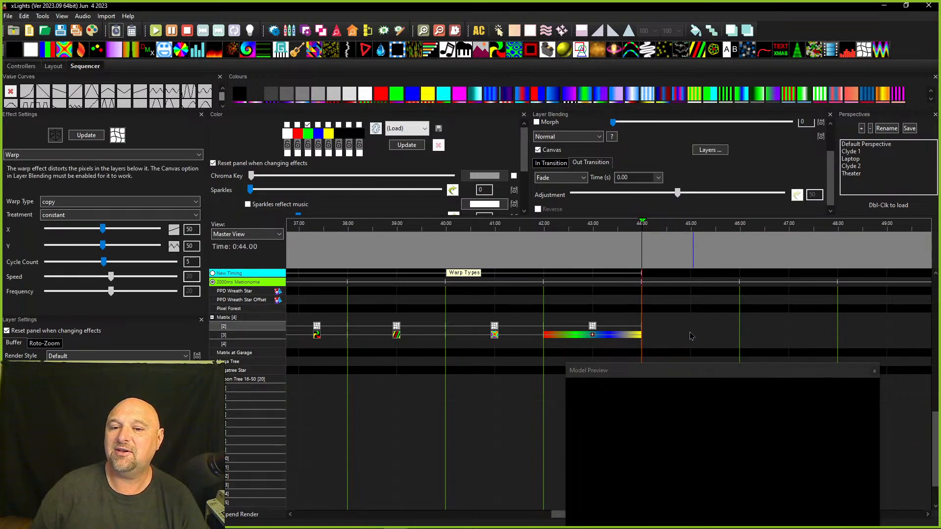